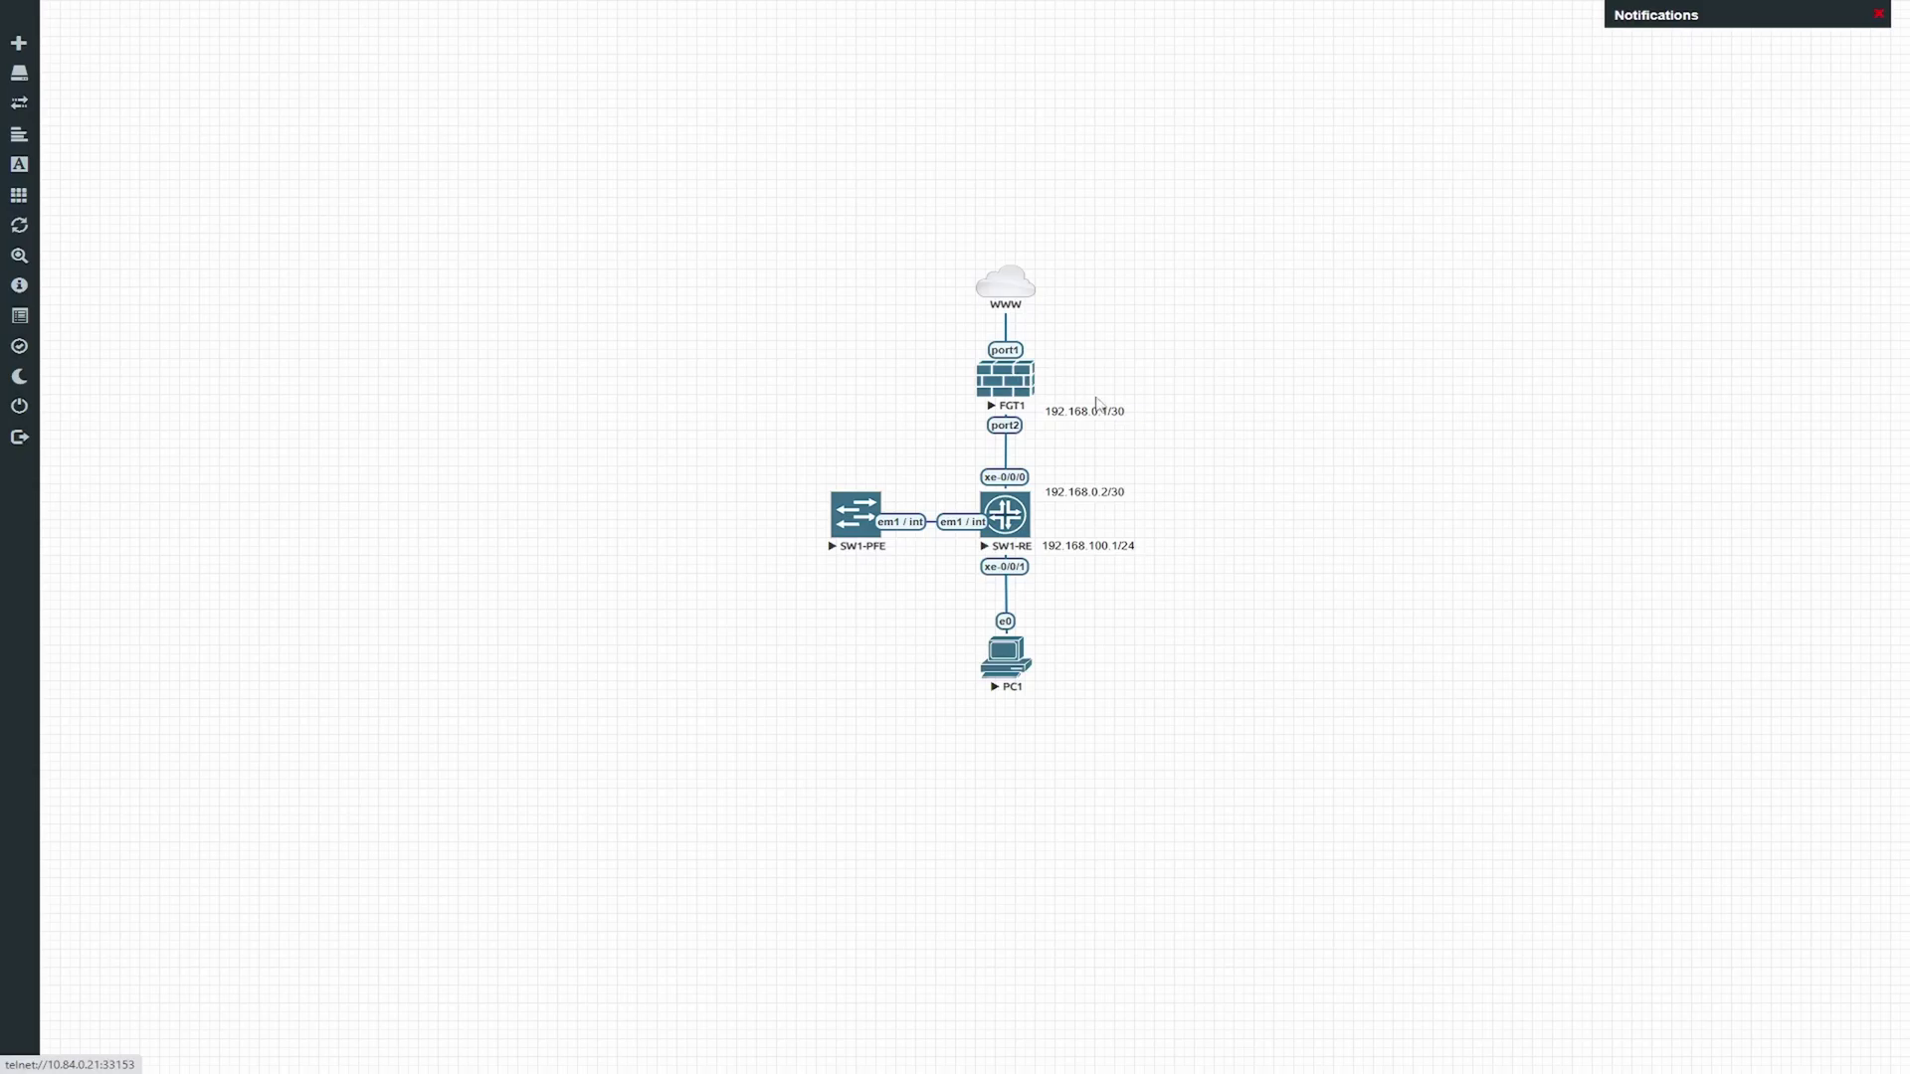
Enter configuration mode on the SW1-RE console and go to the vlans hierarchy
left_click_drag(1258, 129, 1361, 175)
left_click_drag(1224, 170, 1276, 106)
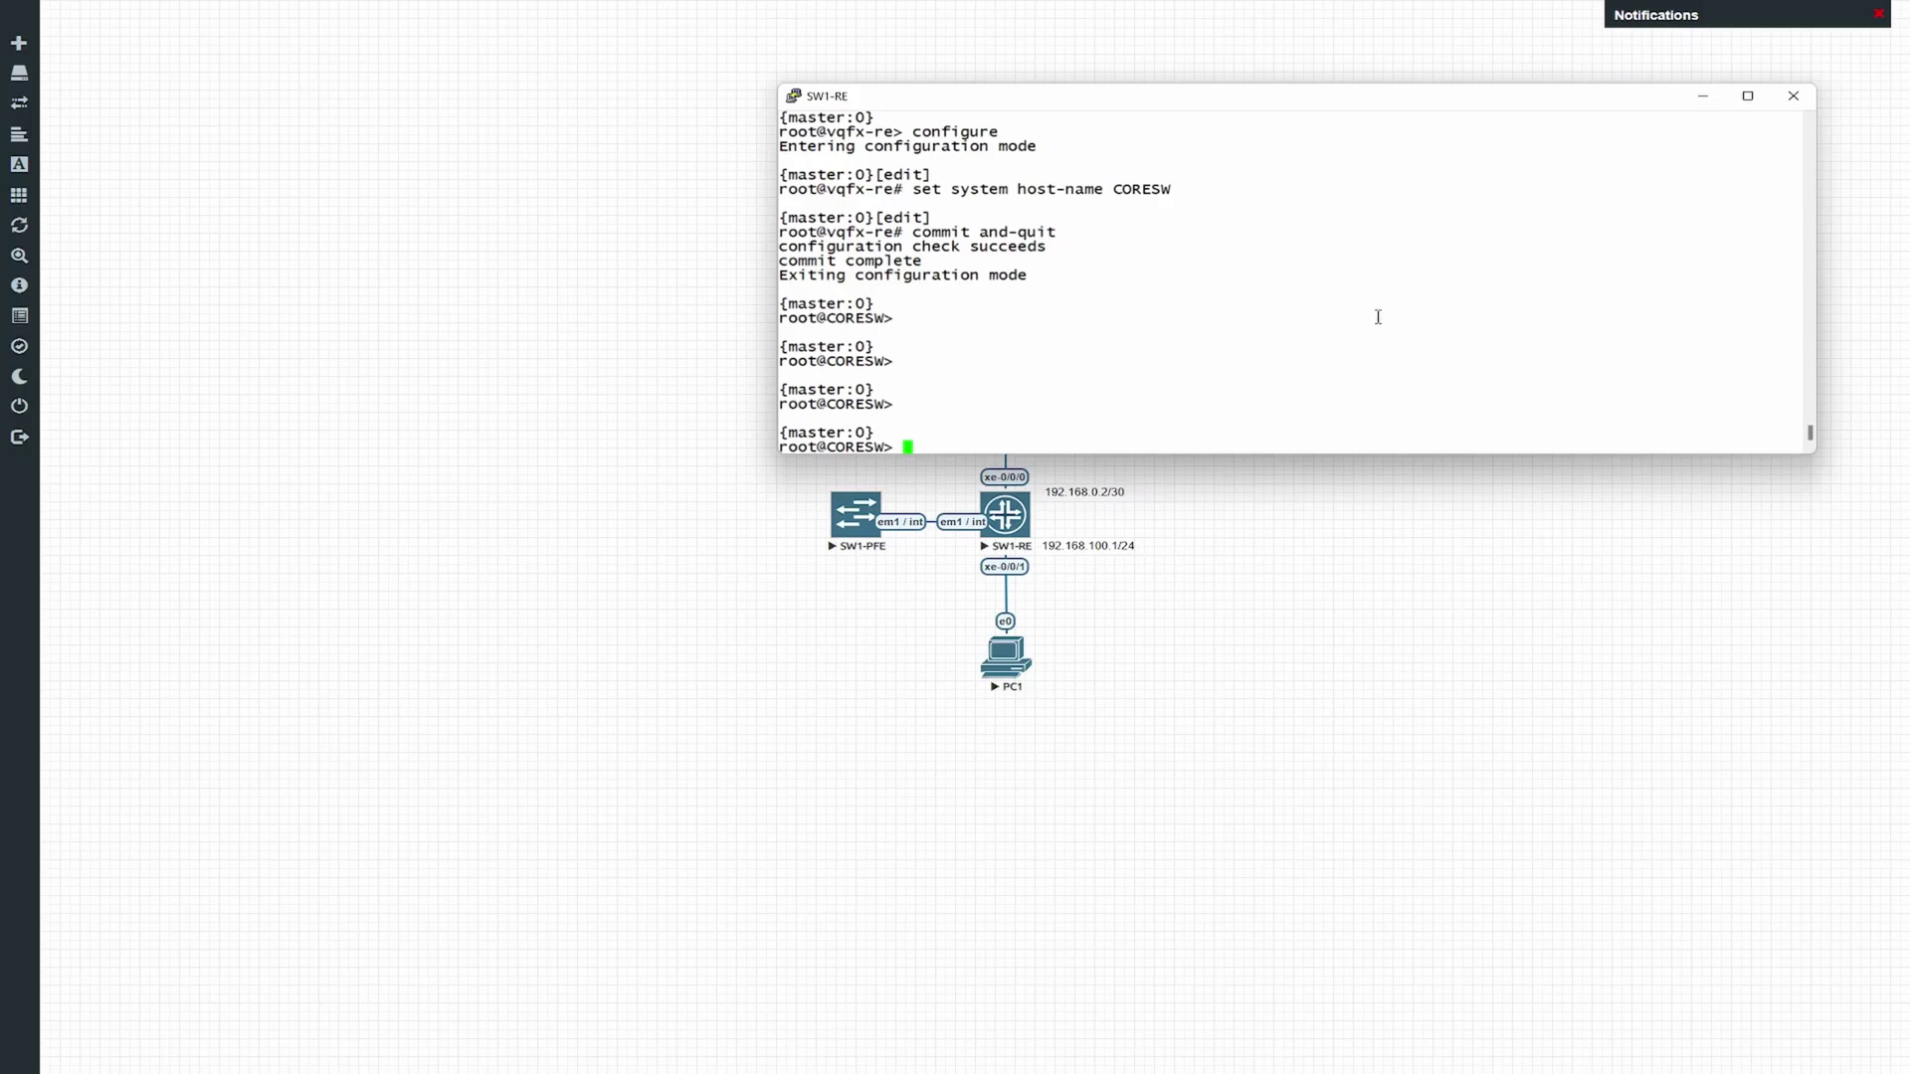
type("configure")
key("Return")
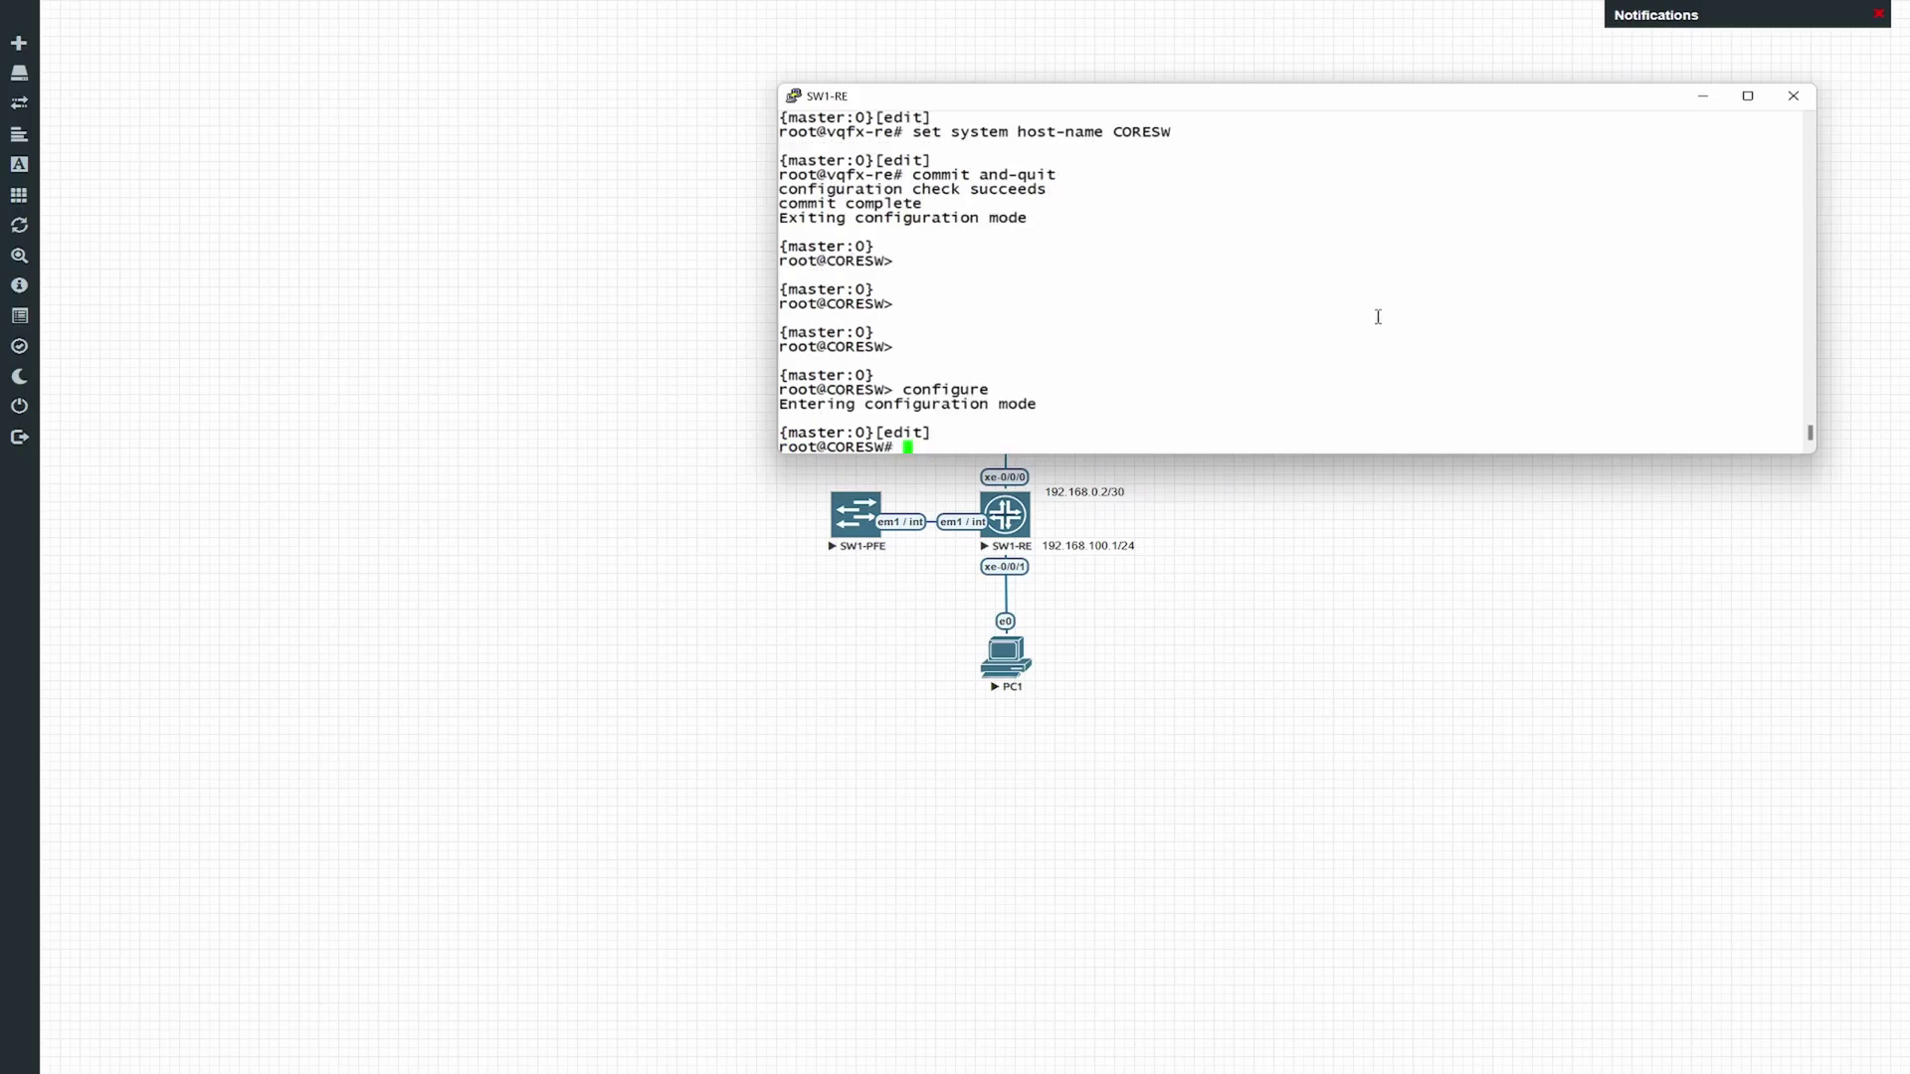
type("edit vlans")
key("Return")
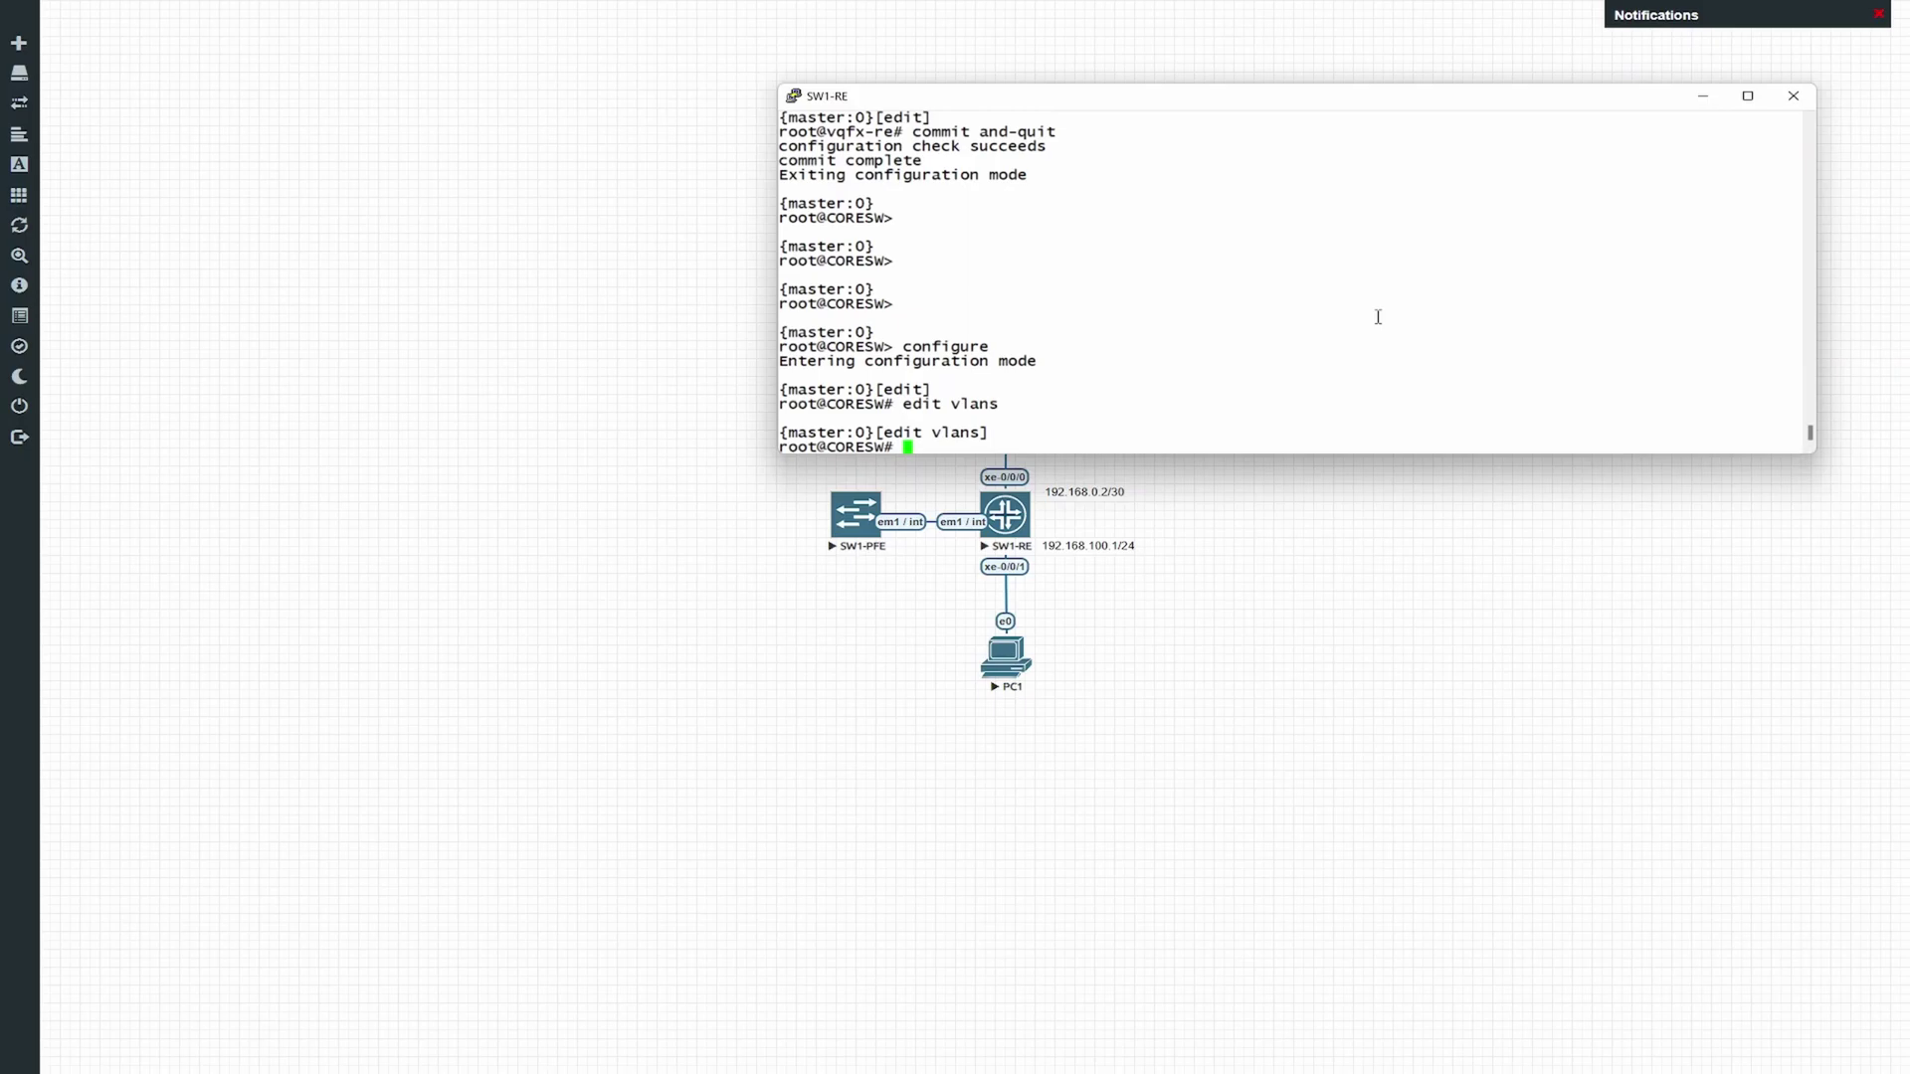
Create VLAN10 with vlan-id 10 and l3-interface irb.10, and show the VLAN configuration
type("set VLAN10 vlan-id 10 rou")
key("BackSpace")
key("BackSpace")
key("BackSpace")
type("l3")
key("Tab")
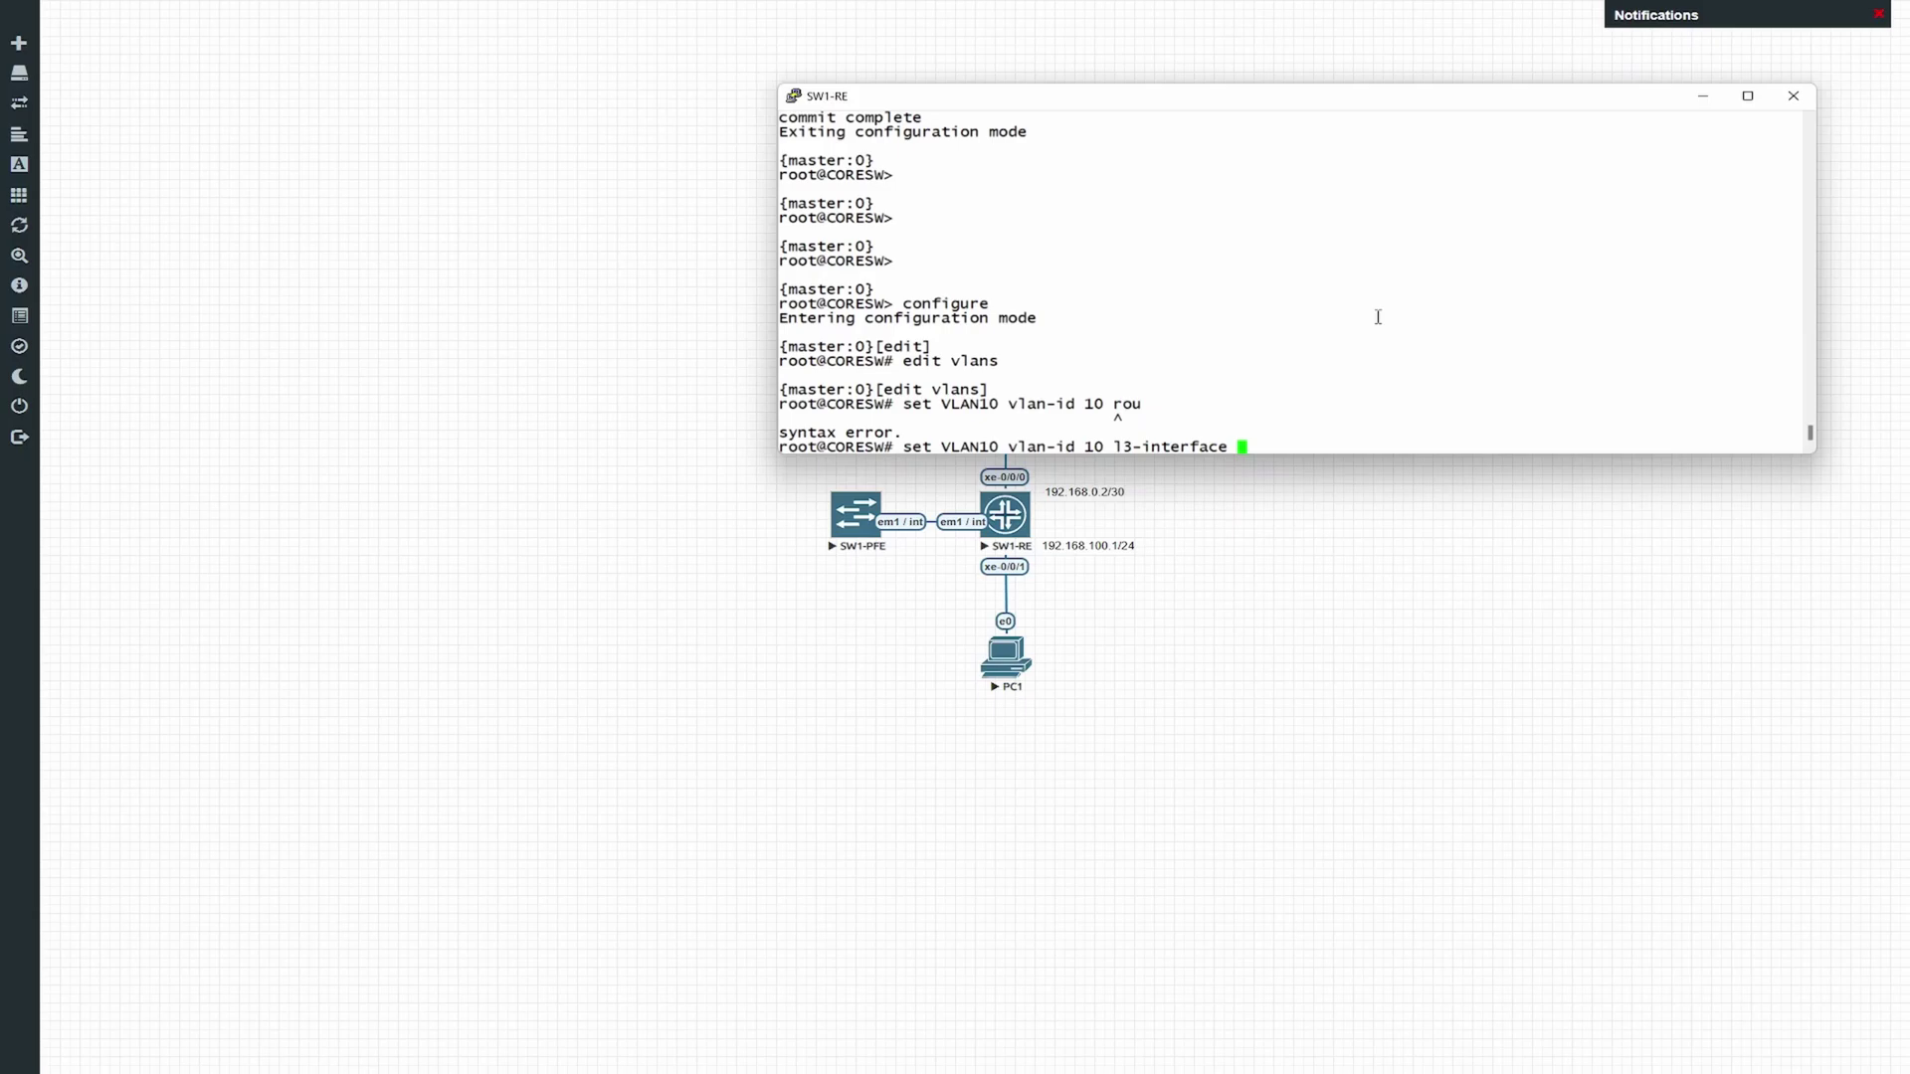
type("irb.10")
key("Return")
type("show")
key("Return")
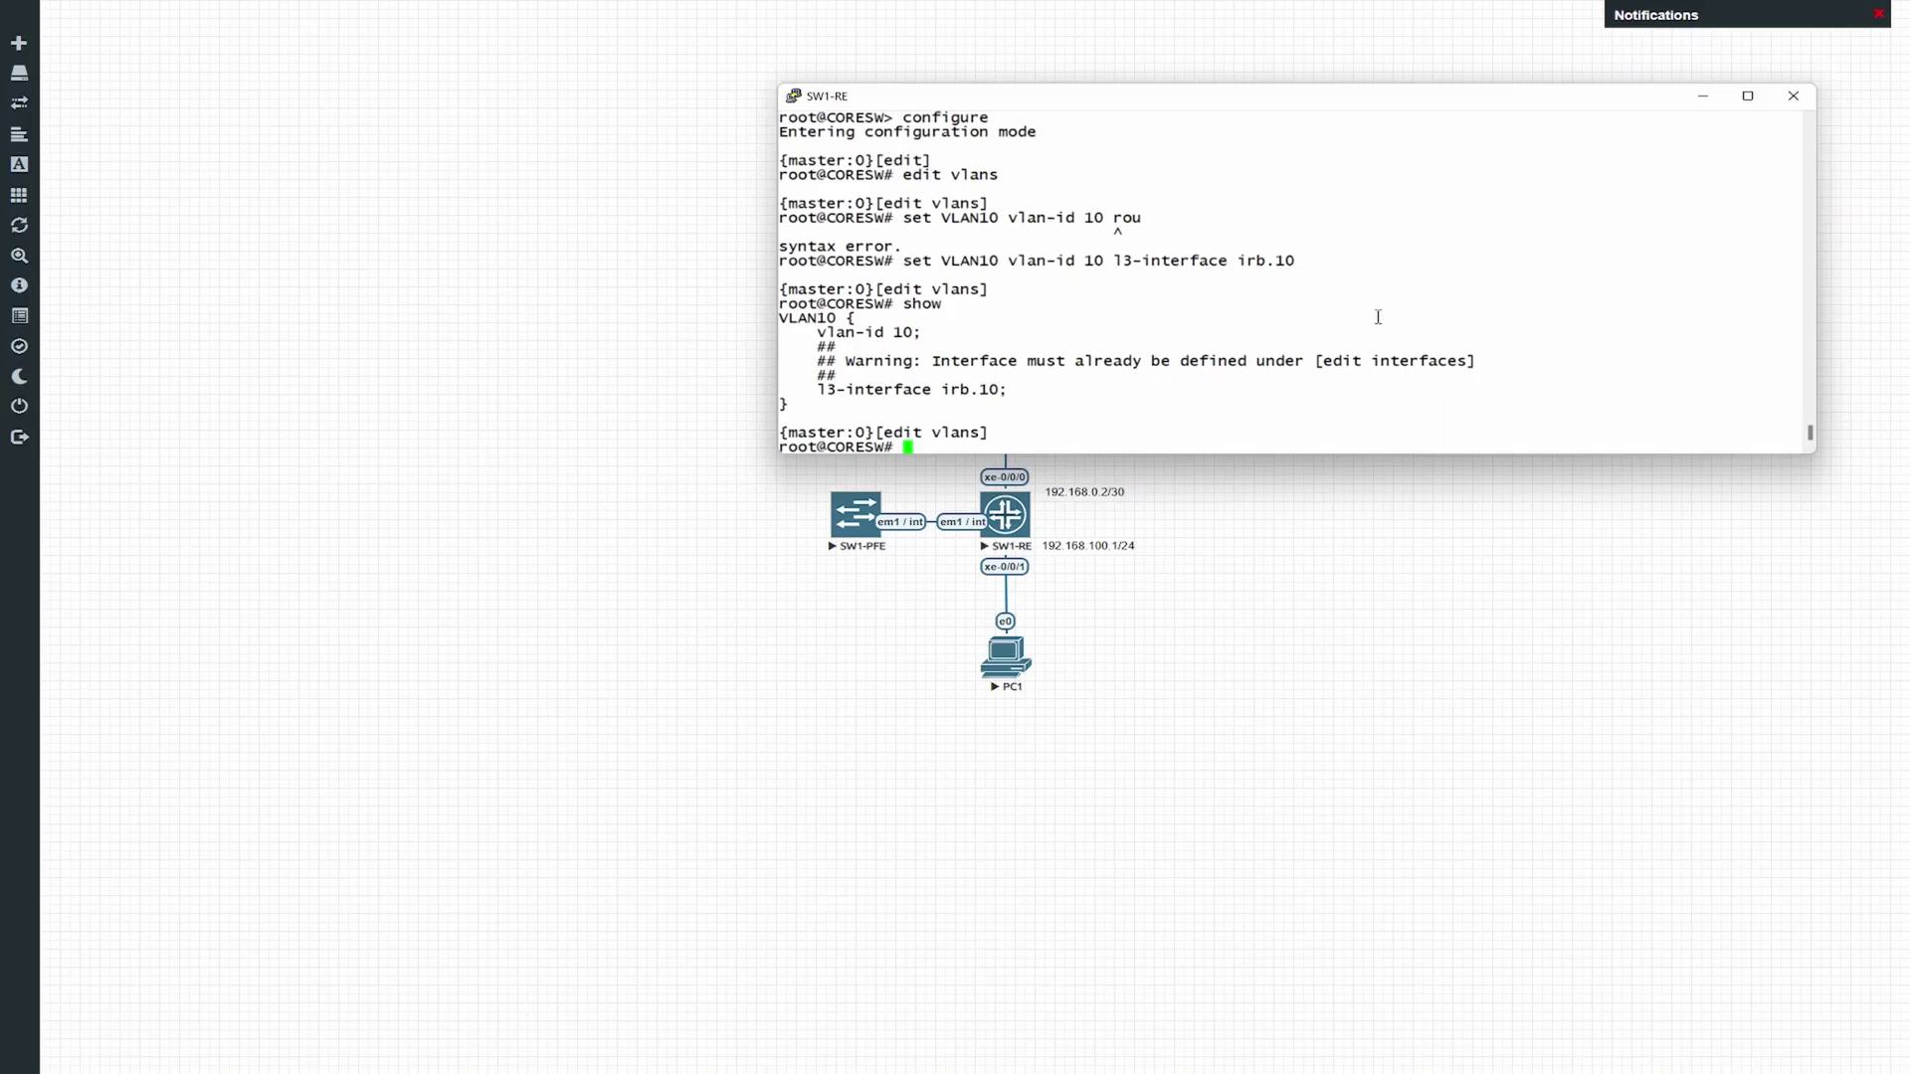
Create VLAN100 with vlan-id 100 and l3-interface irb.100, and show the VLAN configuration
type("set VLAN100 vlan-id 100 l")
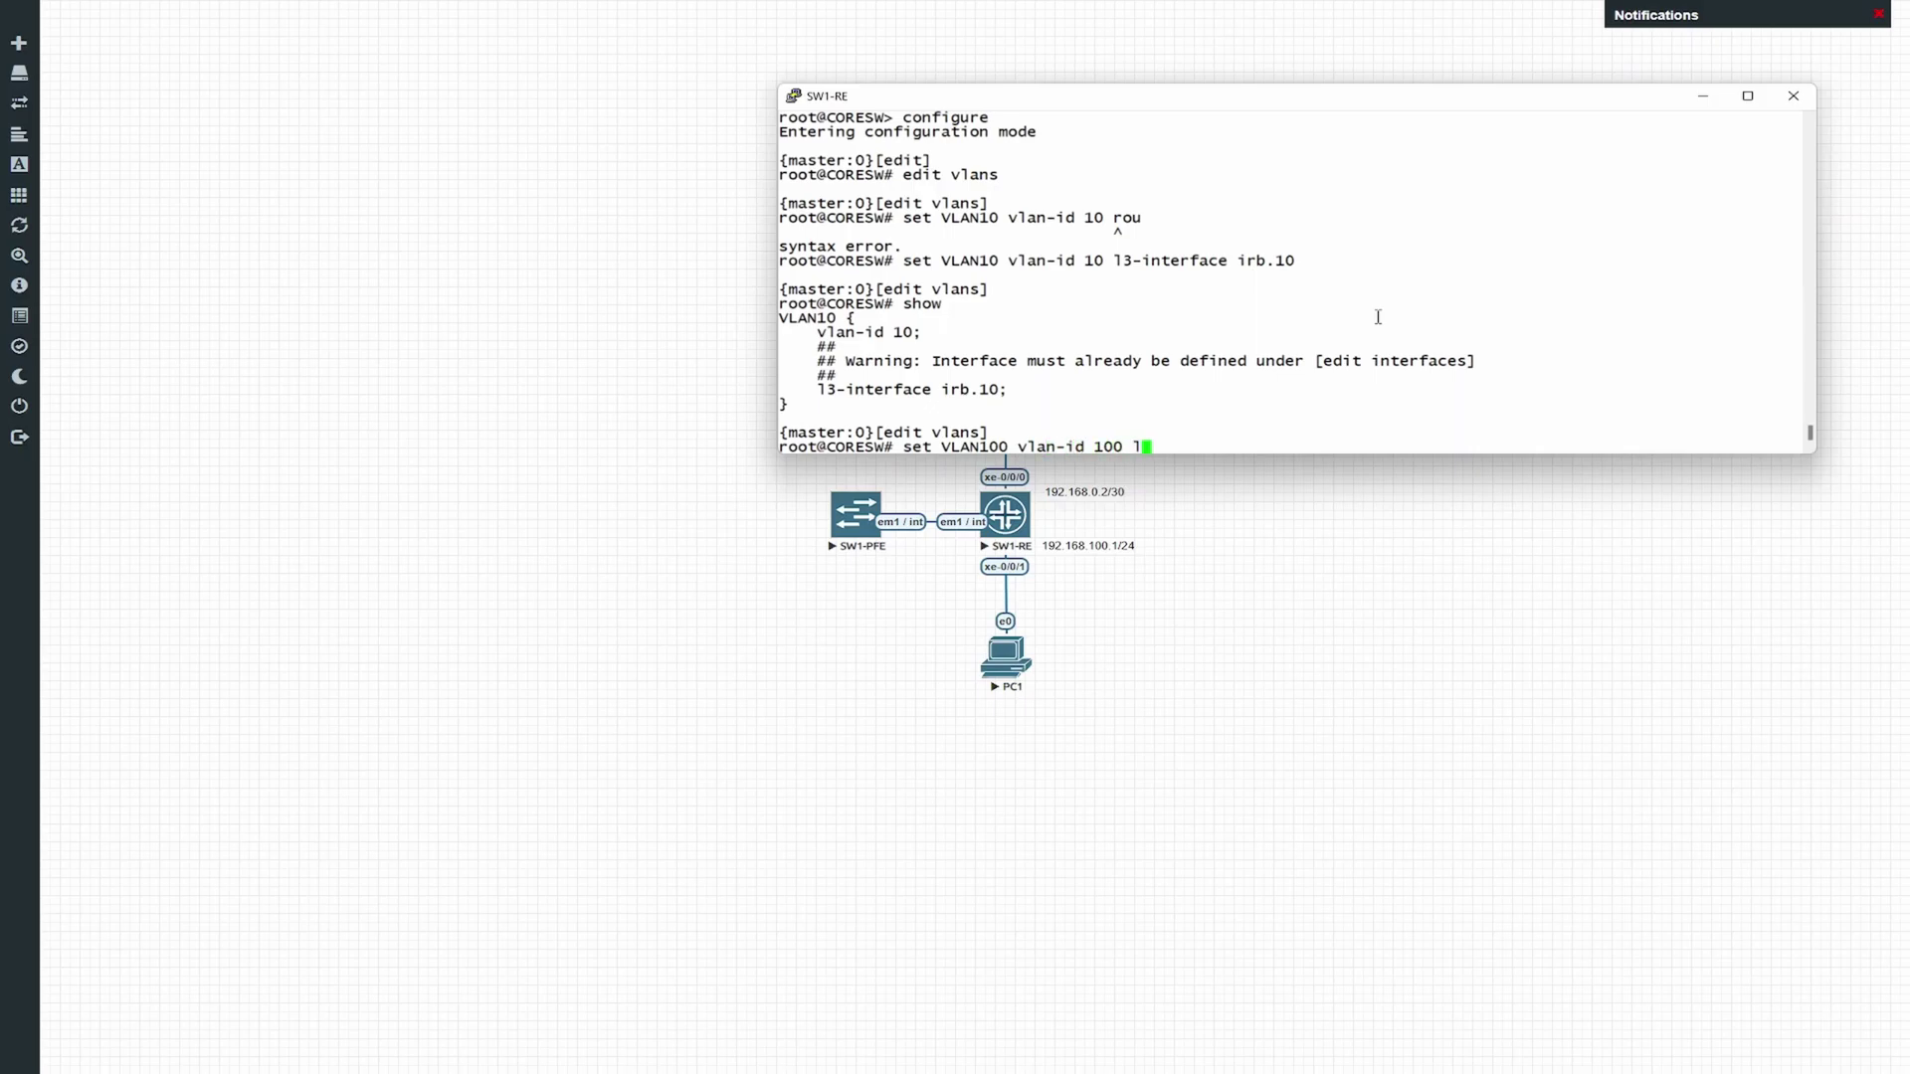
type("3-interface irb.100")
key("Return")
type("show")
key("Return")
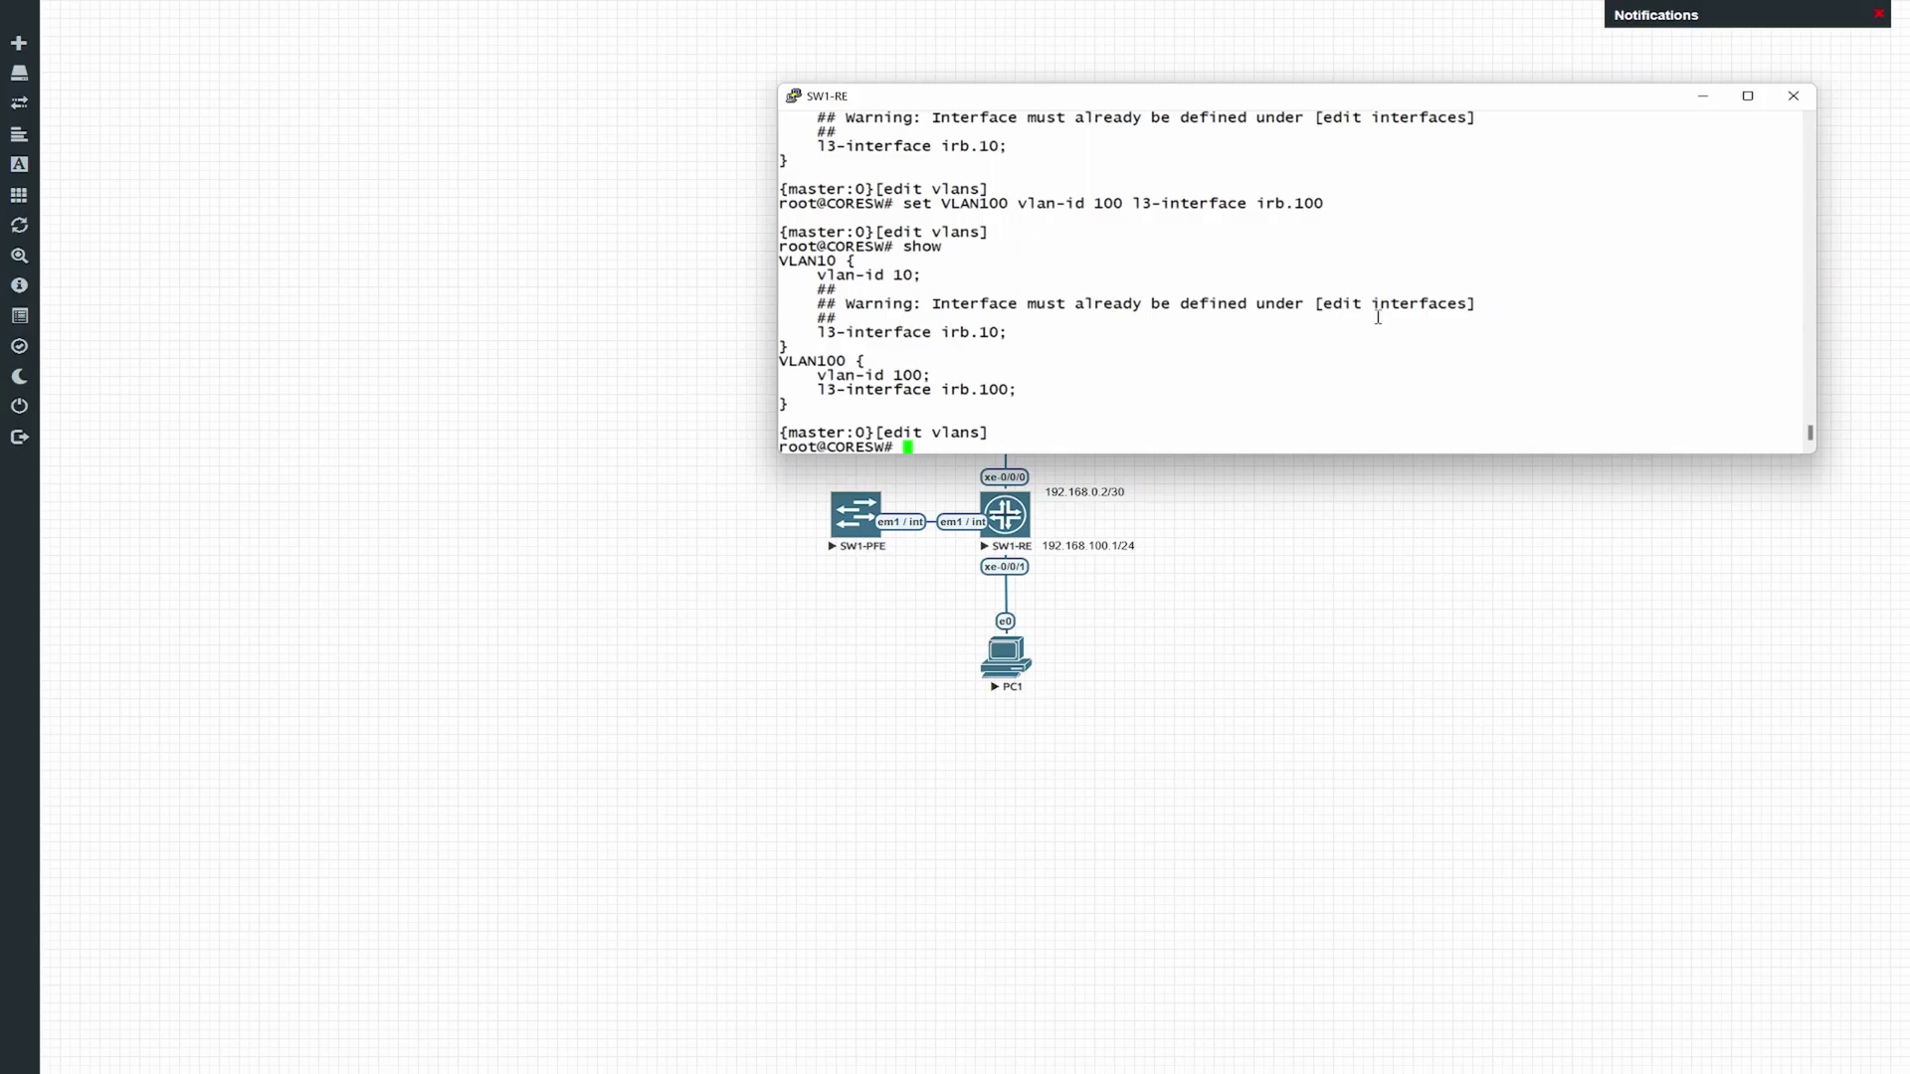
In the interfaces irb hierarchy, assign the inet address 192.168.100.1/24 to unit 10
type("top eid")
key("Return")
key("BackSpace")
key("BackSpace")
key("BackSpace")
type("dit interfaces irb")
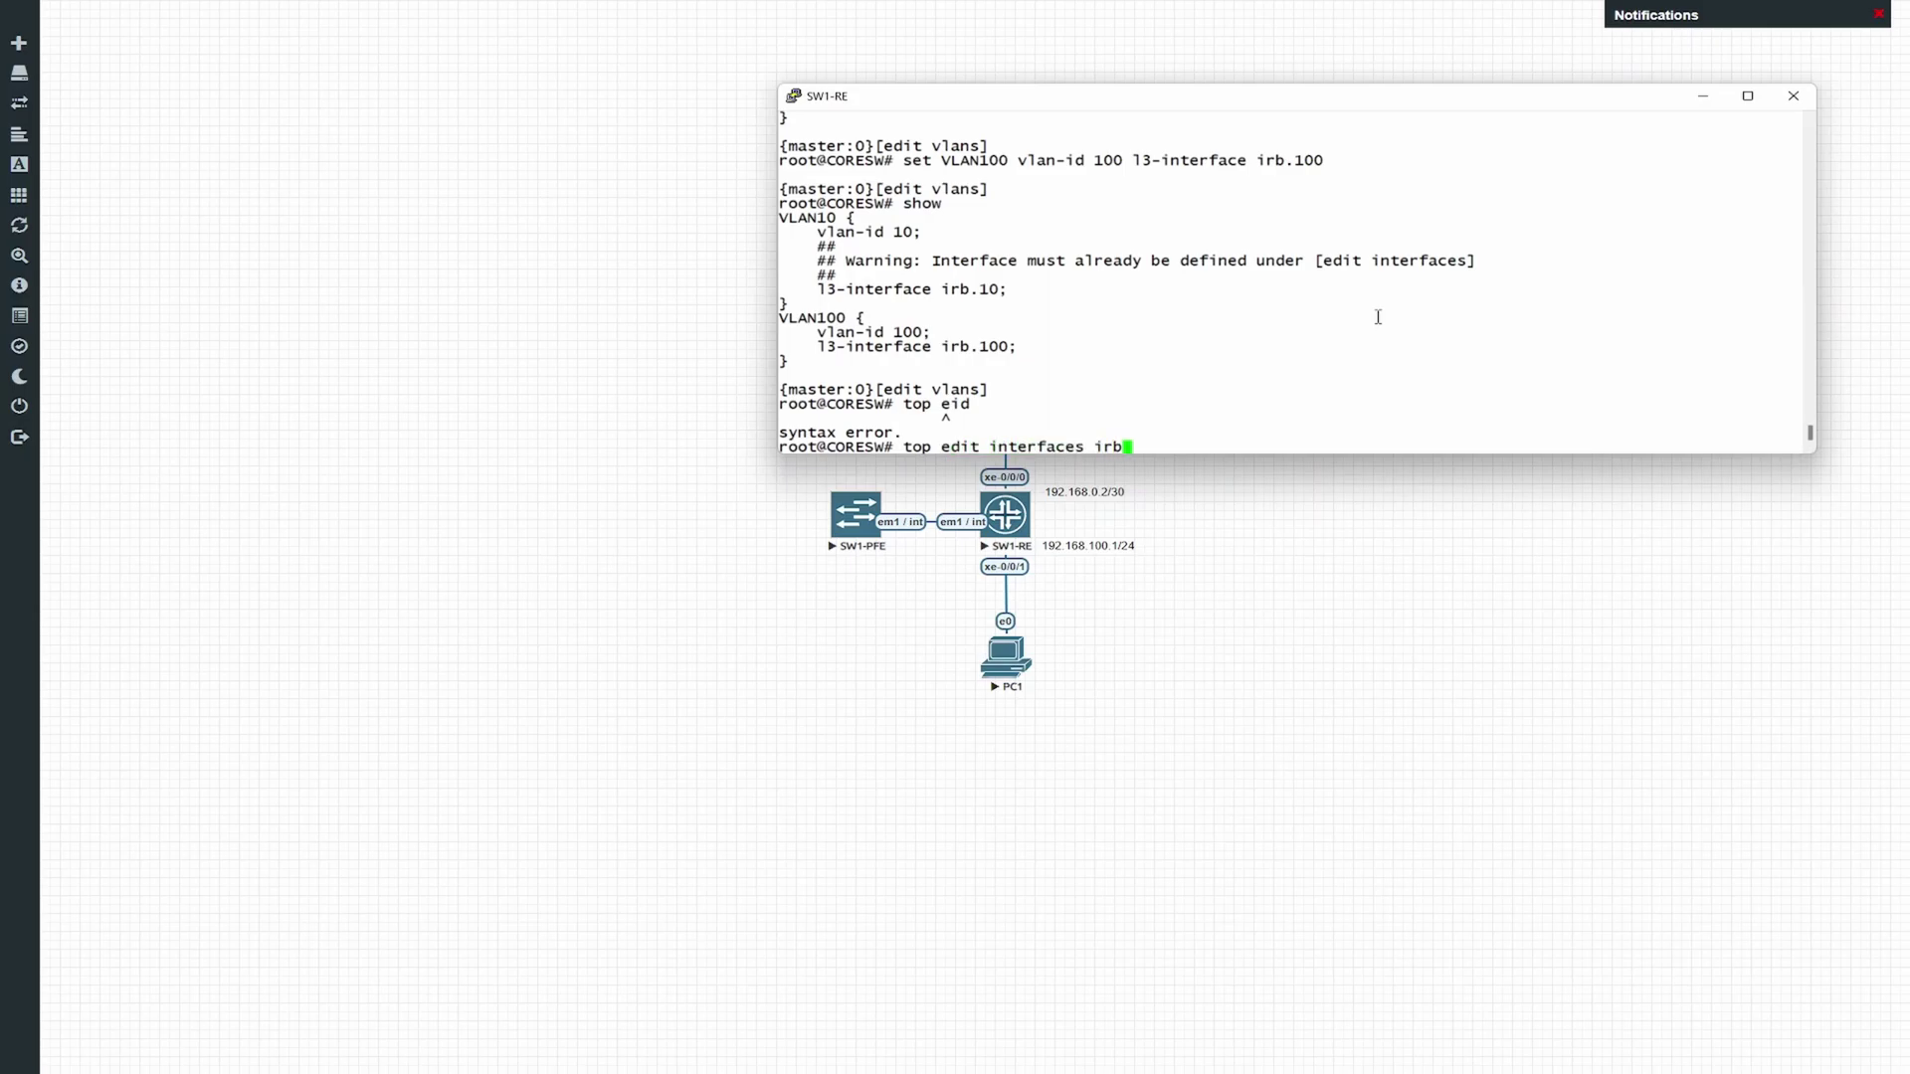
key("Return")
type("set u")
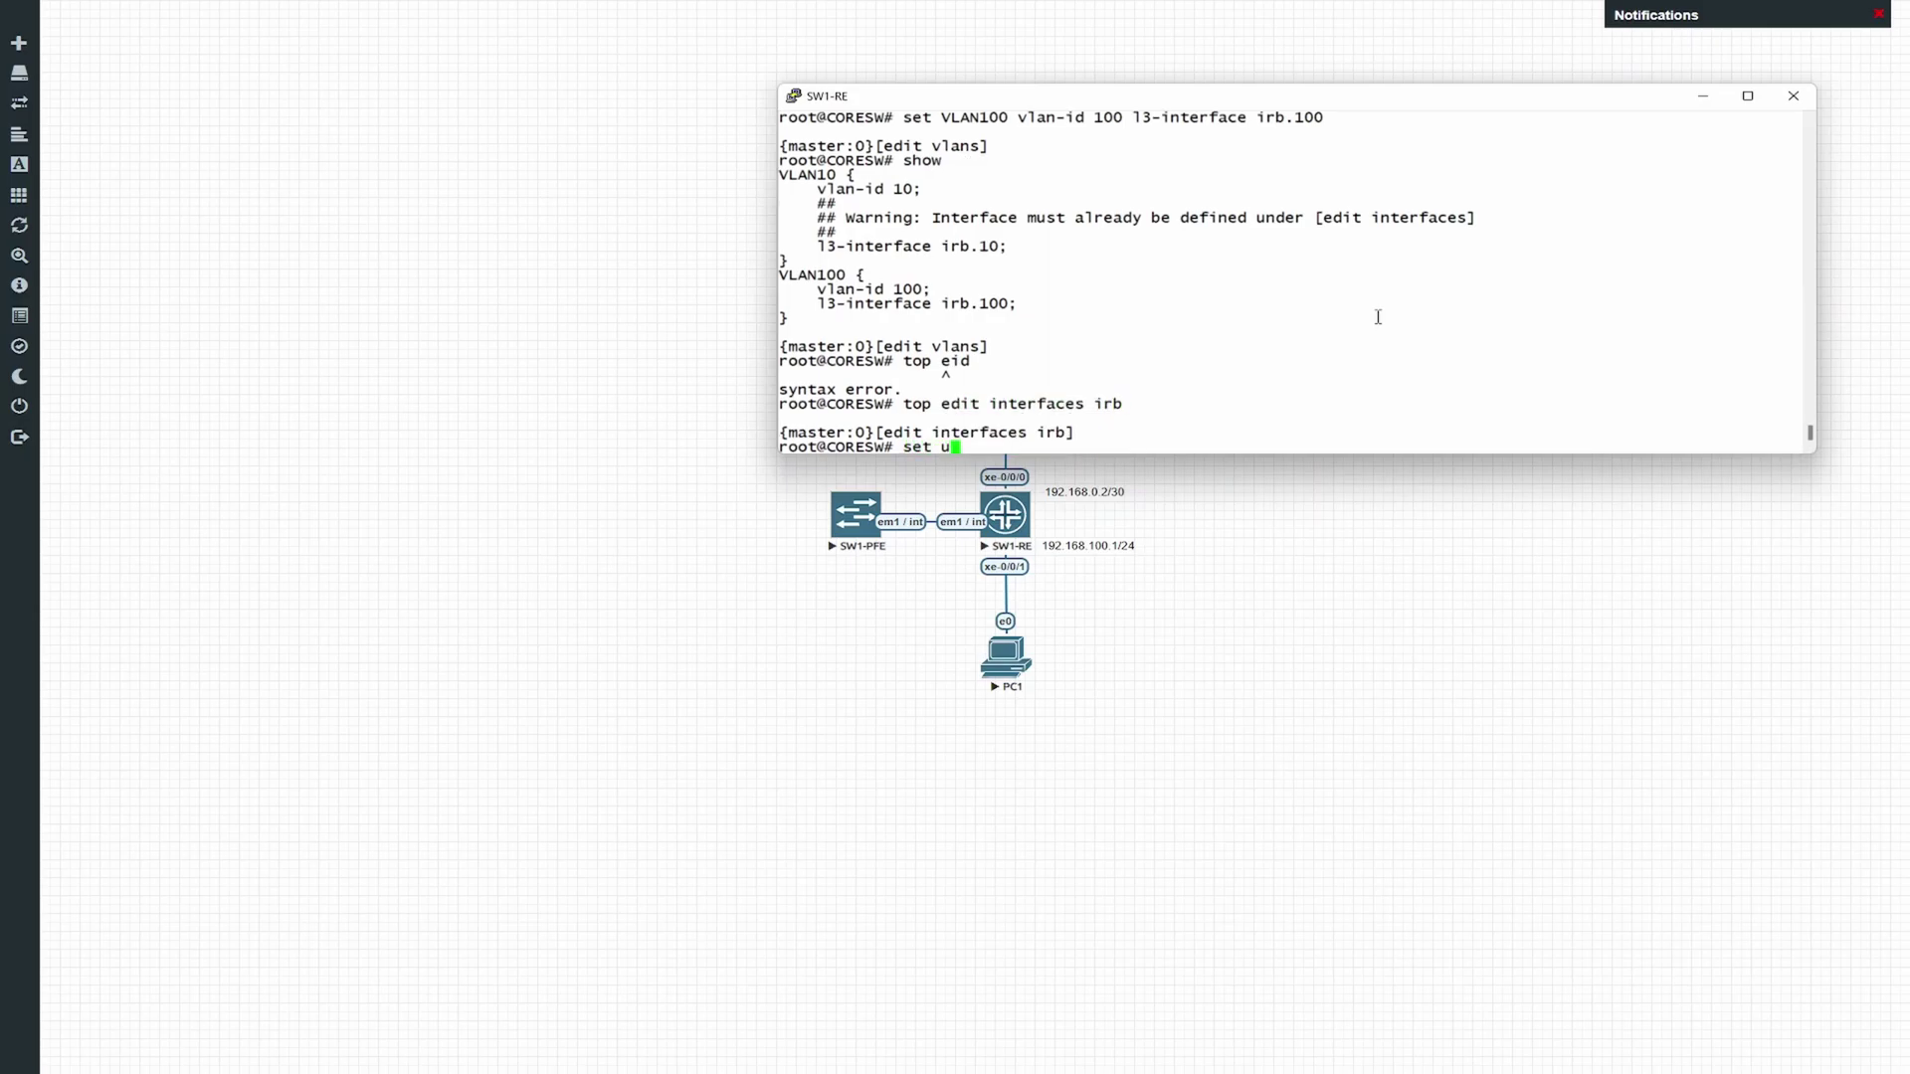
type("nit 10 family ain")
key("Return")
key("BackSpace")
key("BackSpace")
key("BackSpace")
type("inet address ")
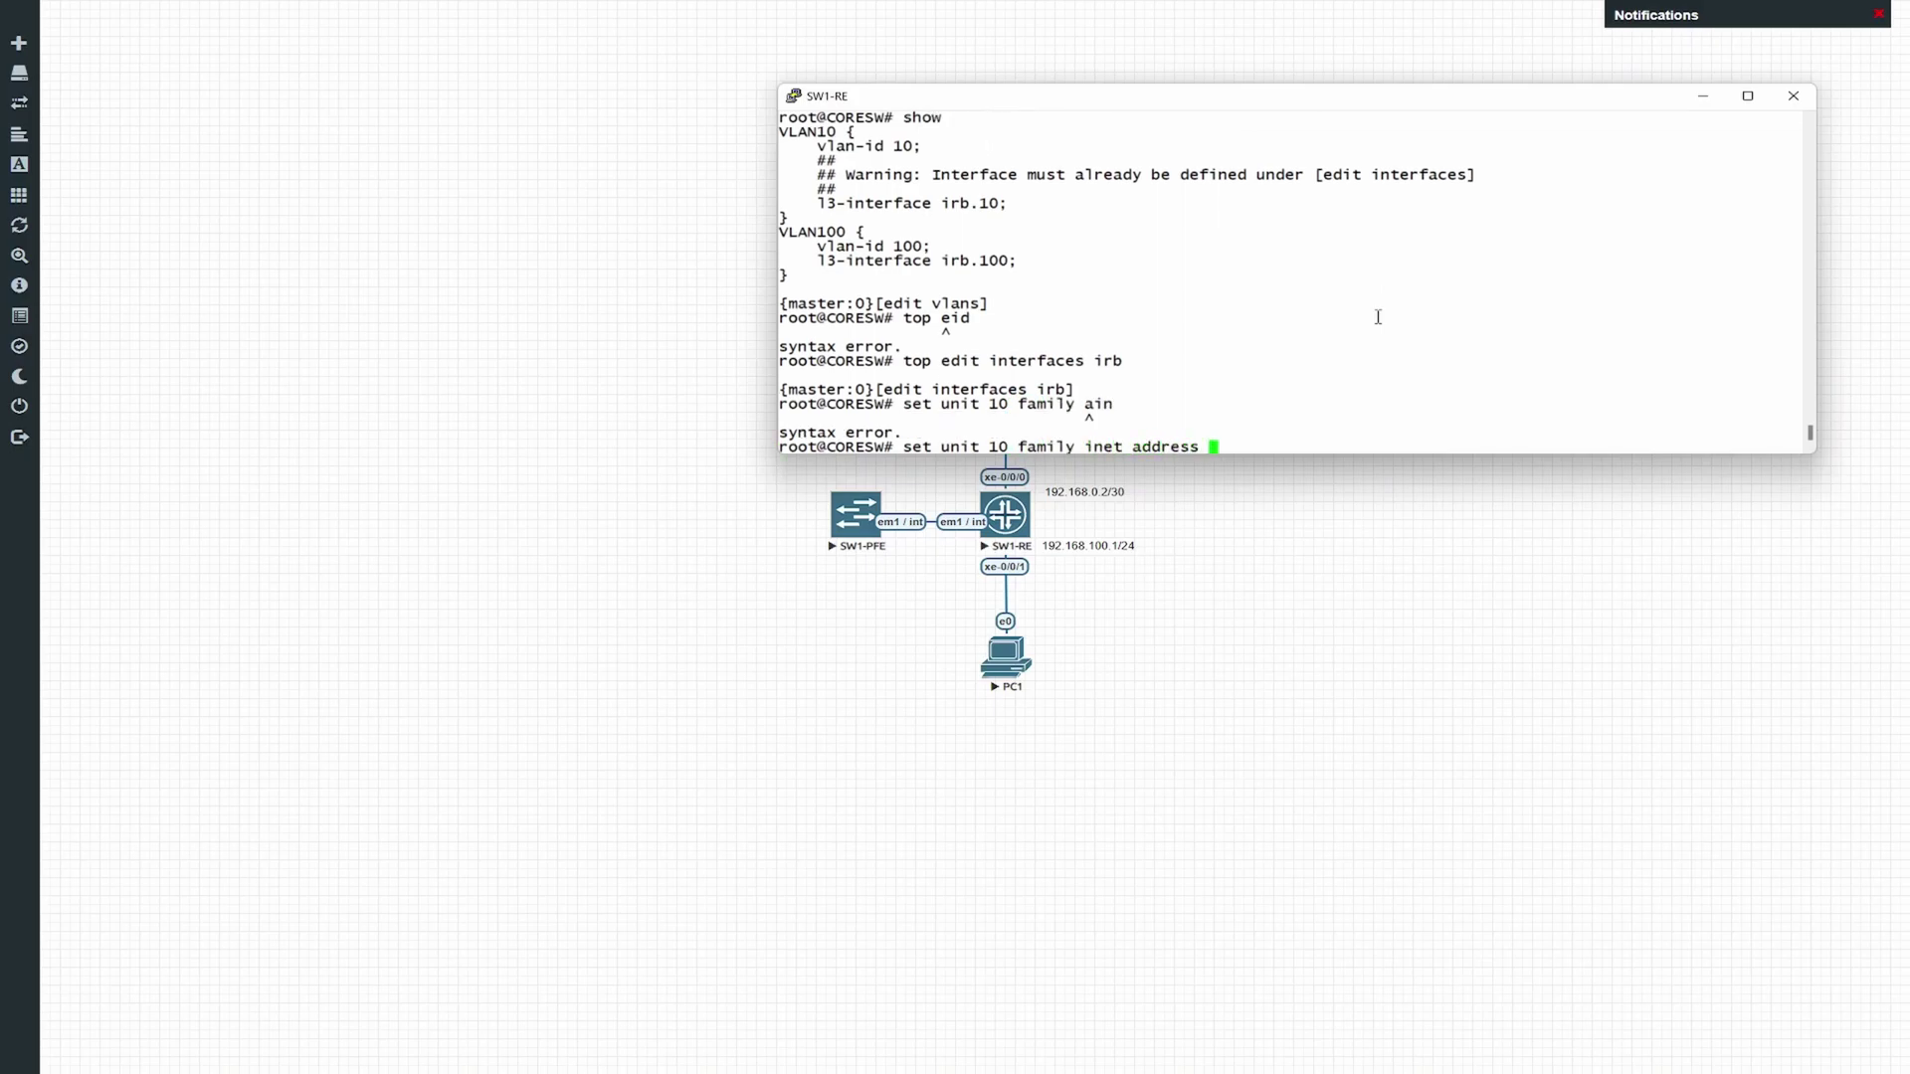
type("192.168.100.1/24")
key("Return")
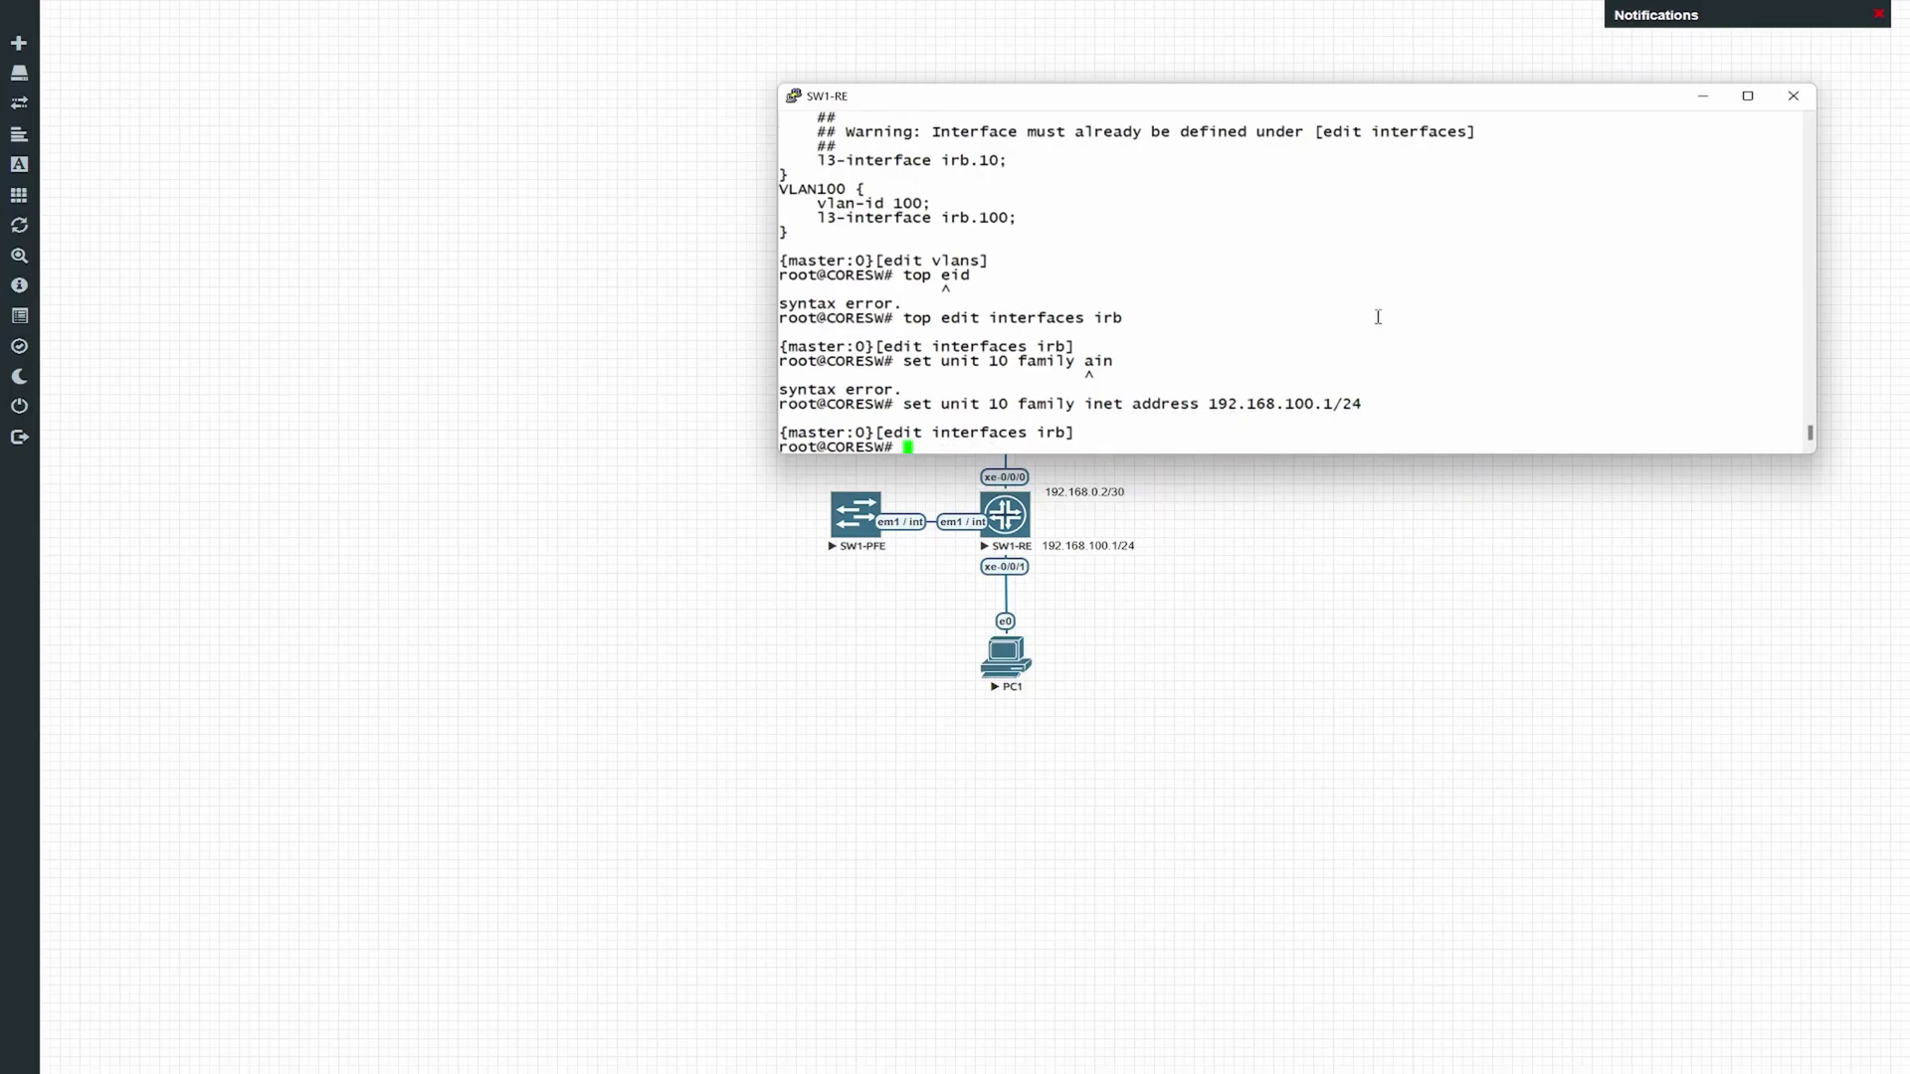
Assign the inet address 192.168.0.2/30 to unit 100 of the irb interface
type("set unt")
key("Left")
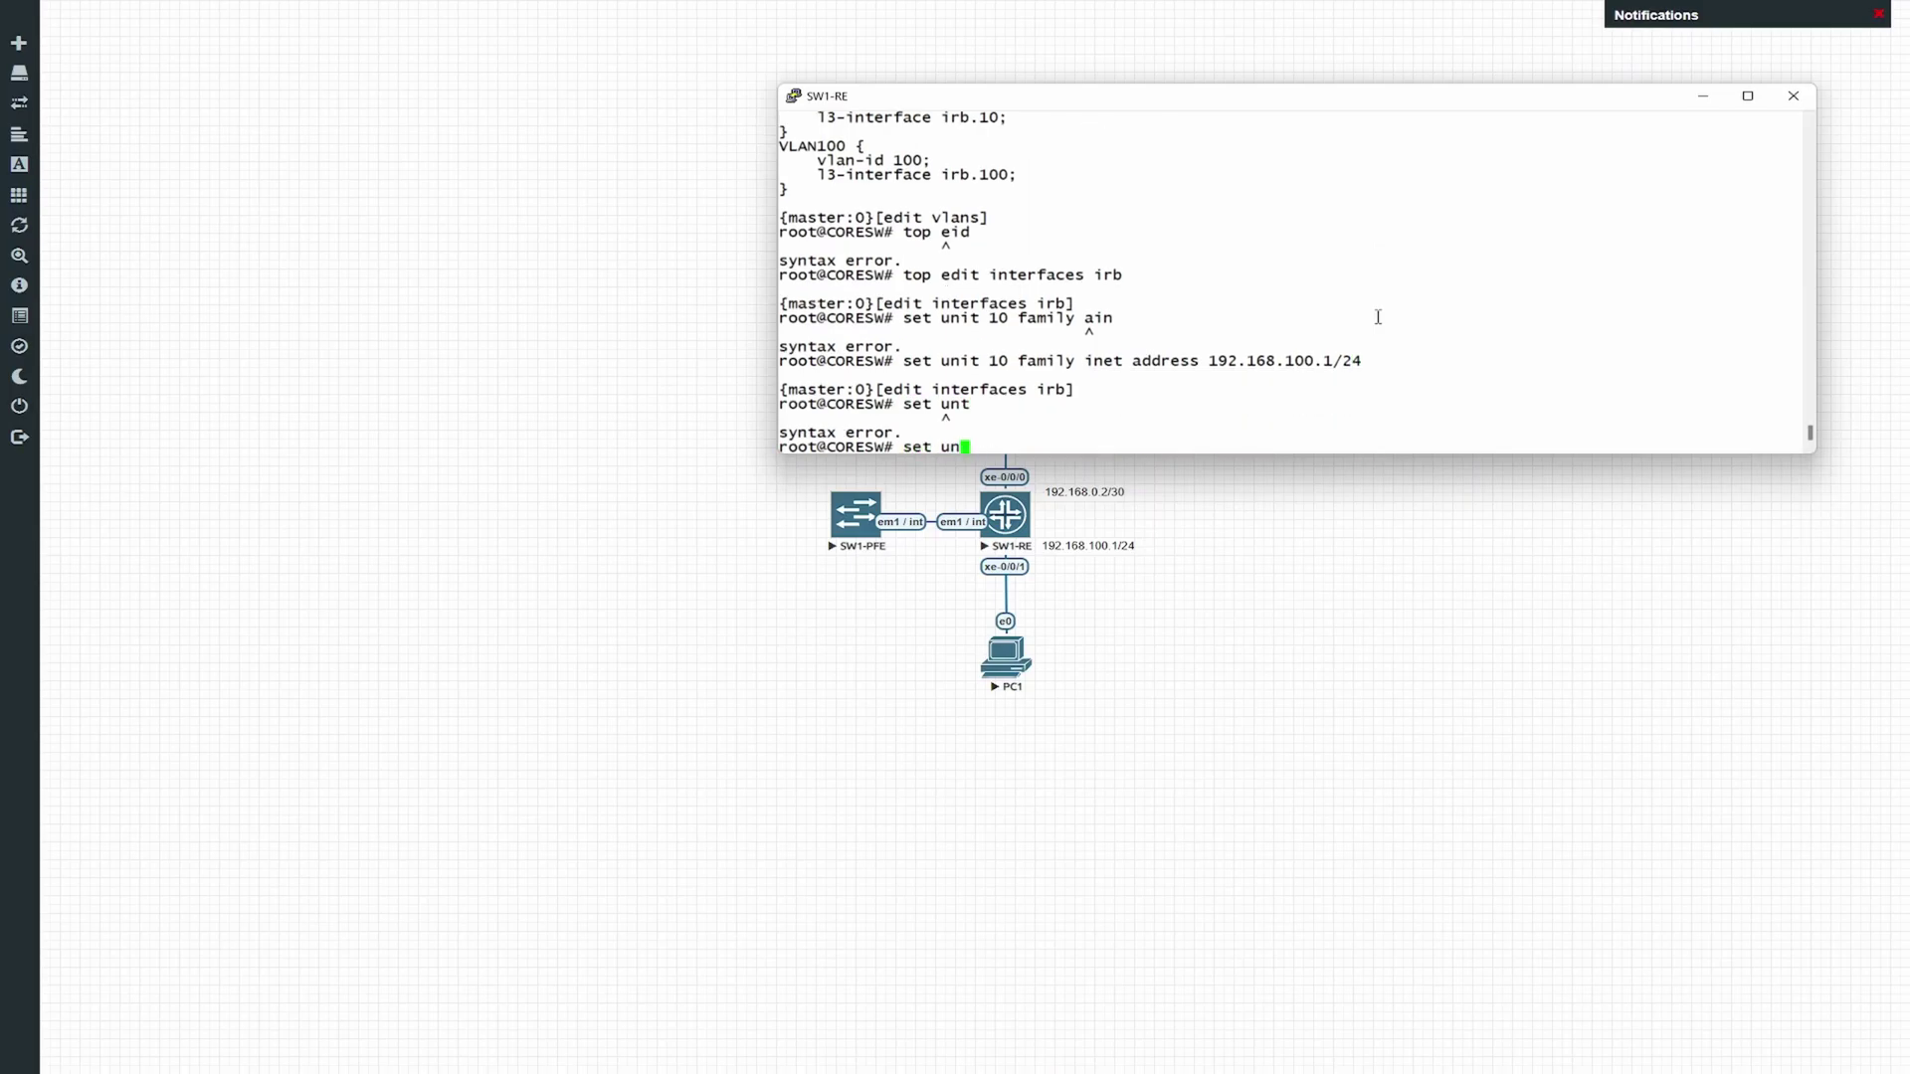
type("i")
key("Right")
type("100 family inet address")
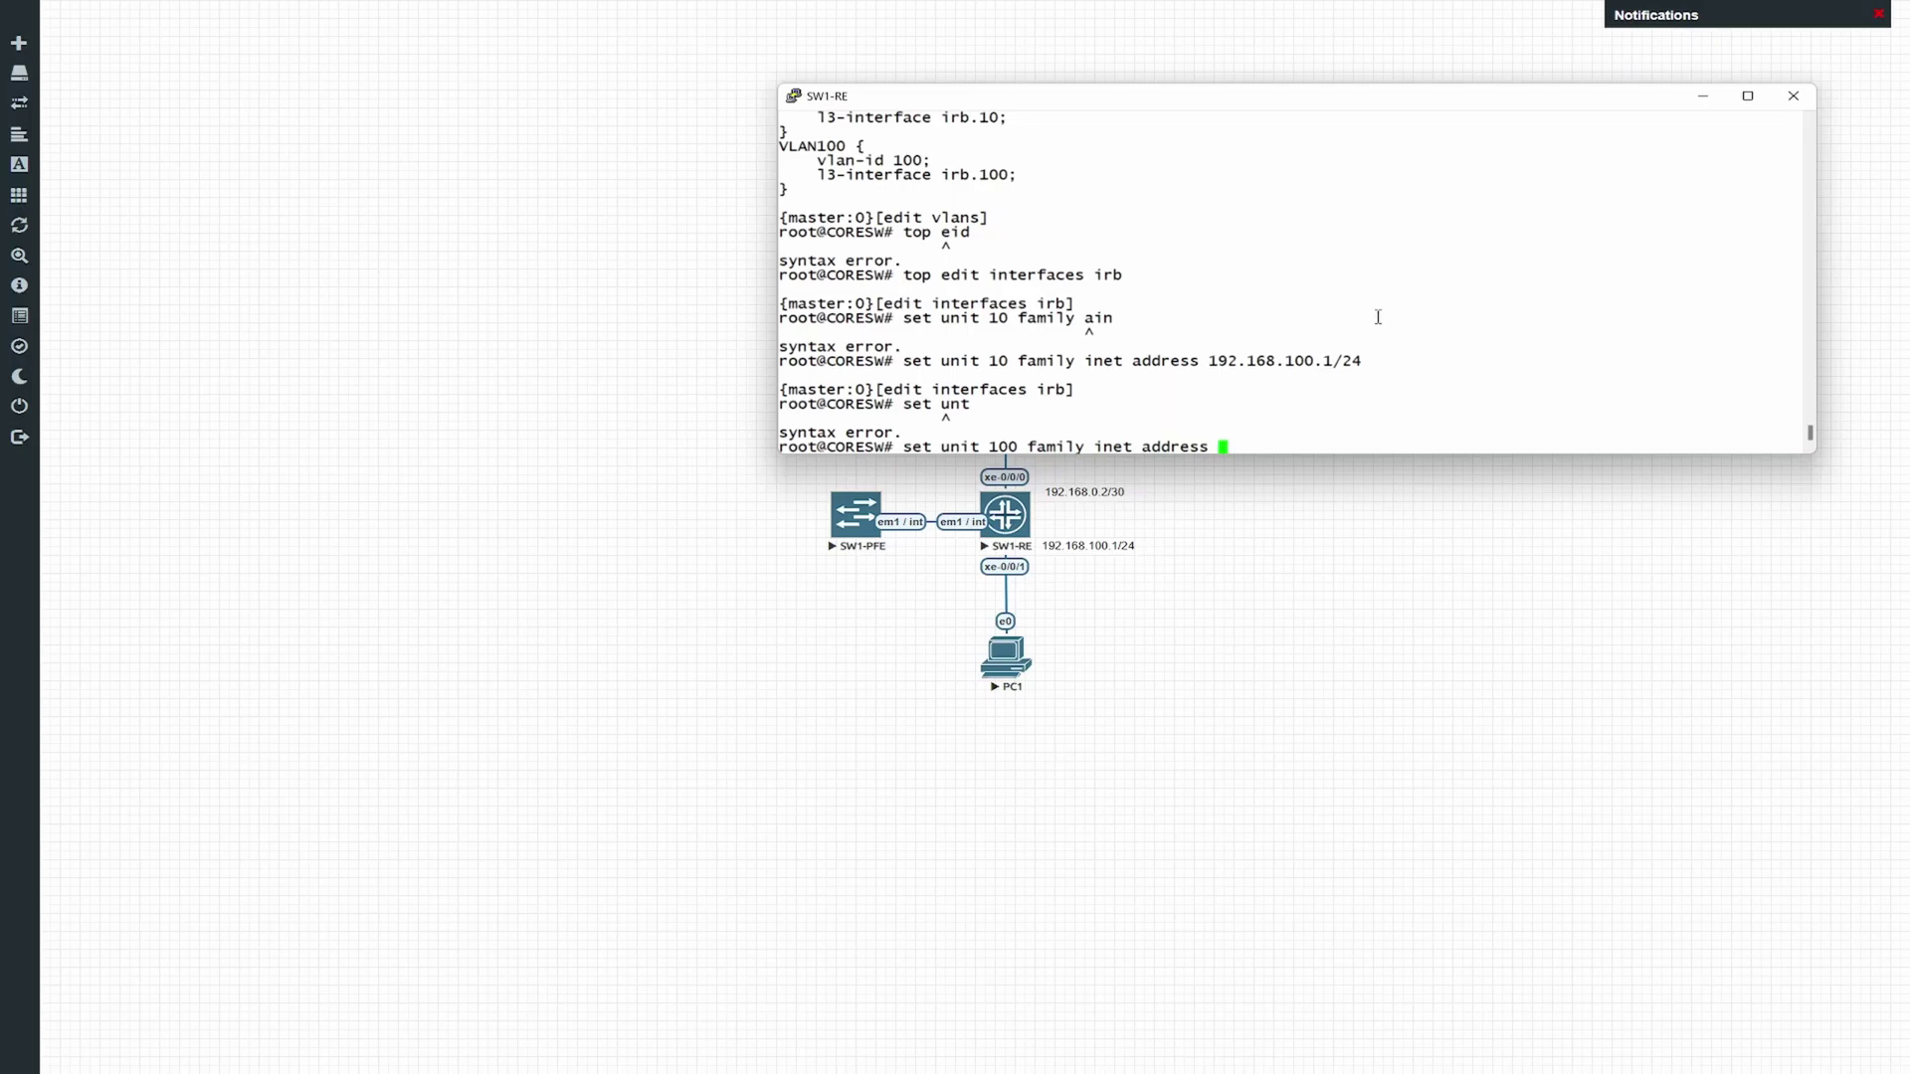
left_click_drag(1291, 93, 1134, 42)
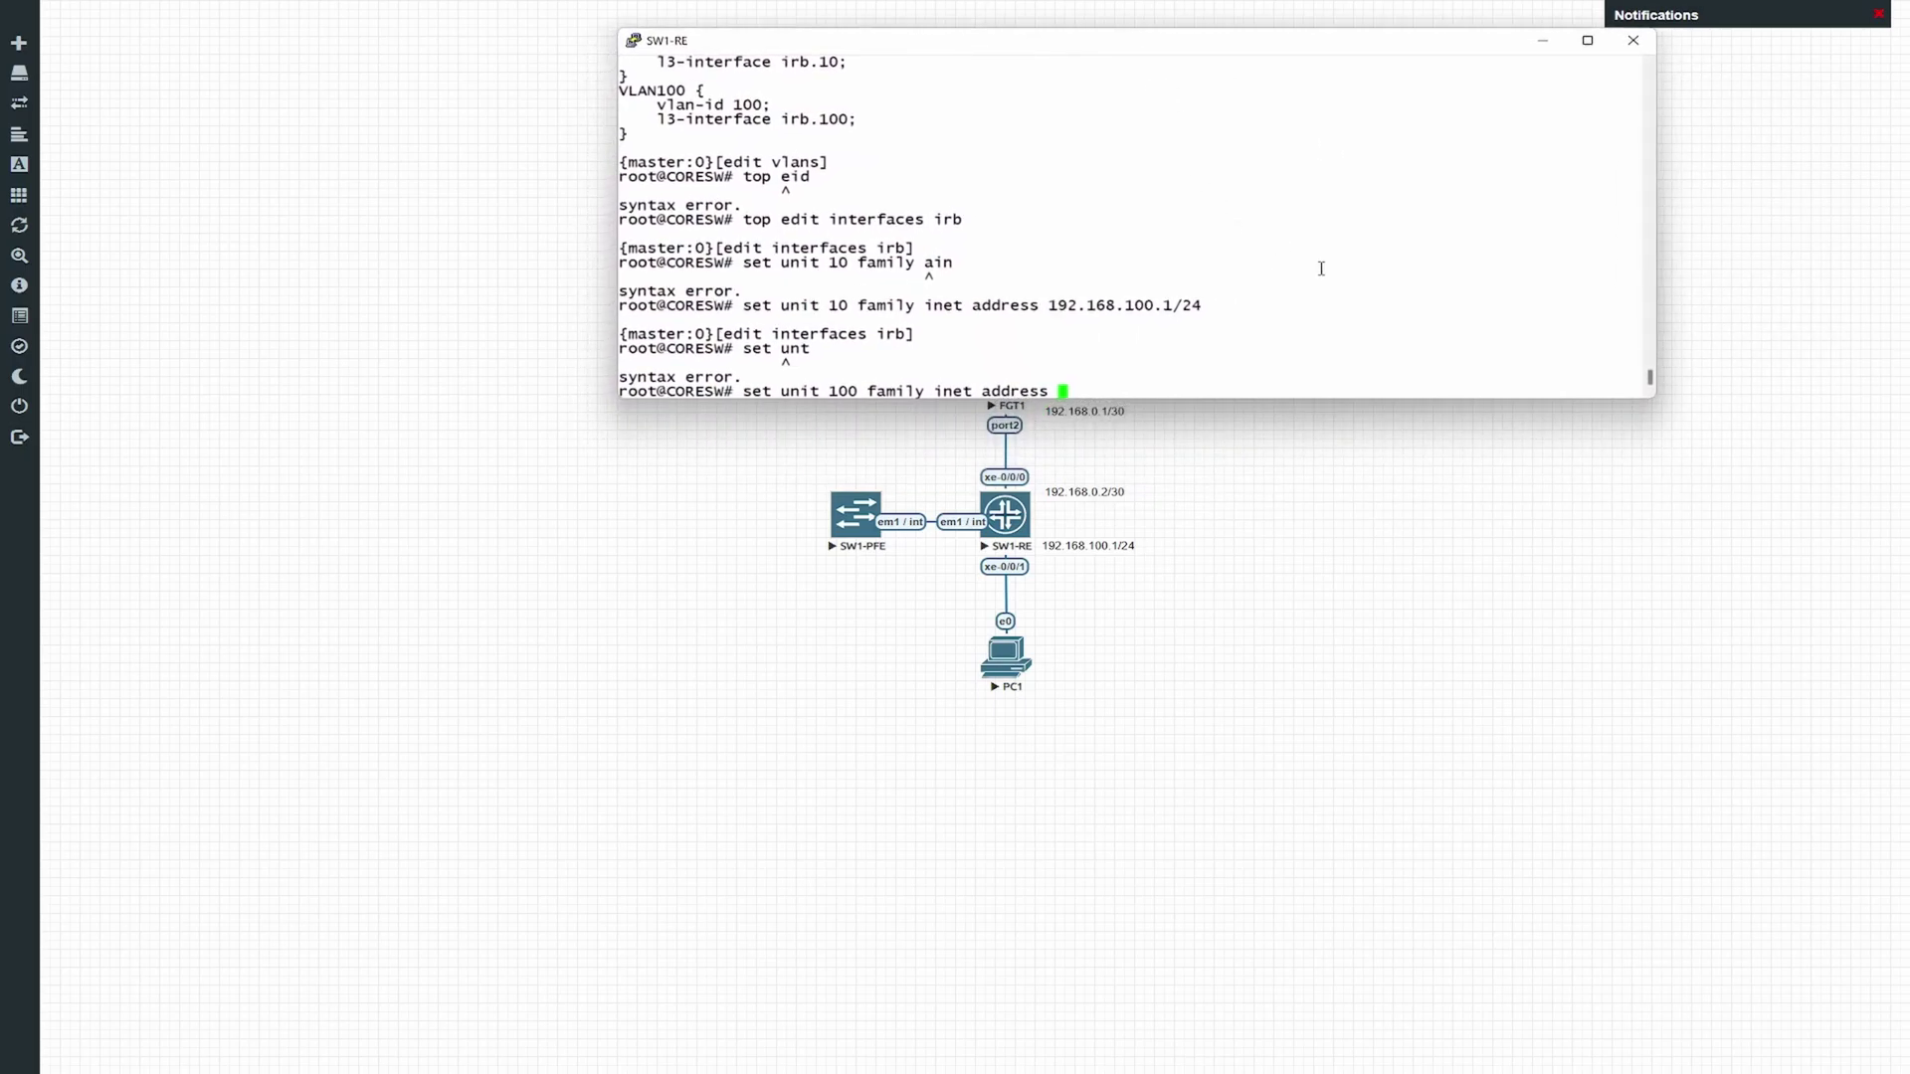
type("192.168.0.2/30")
key("Return")
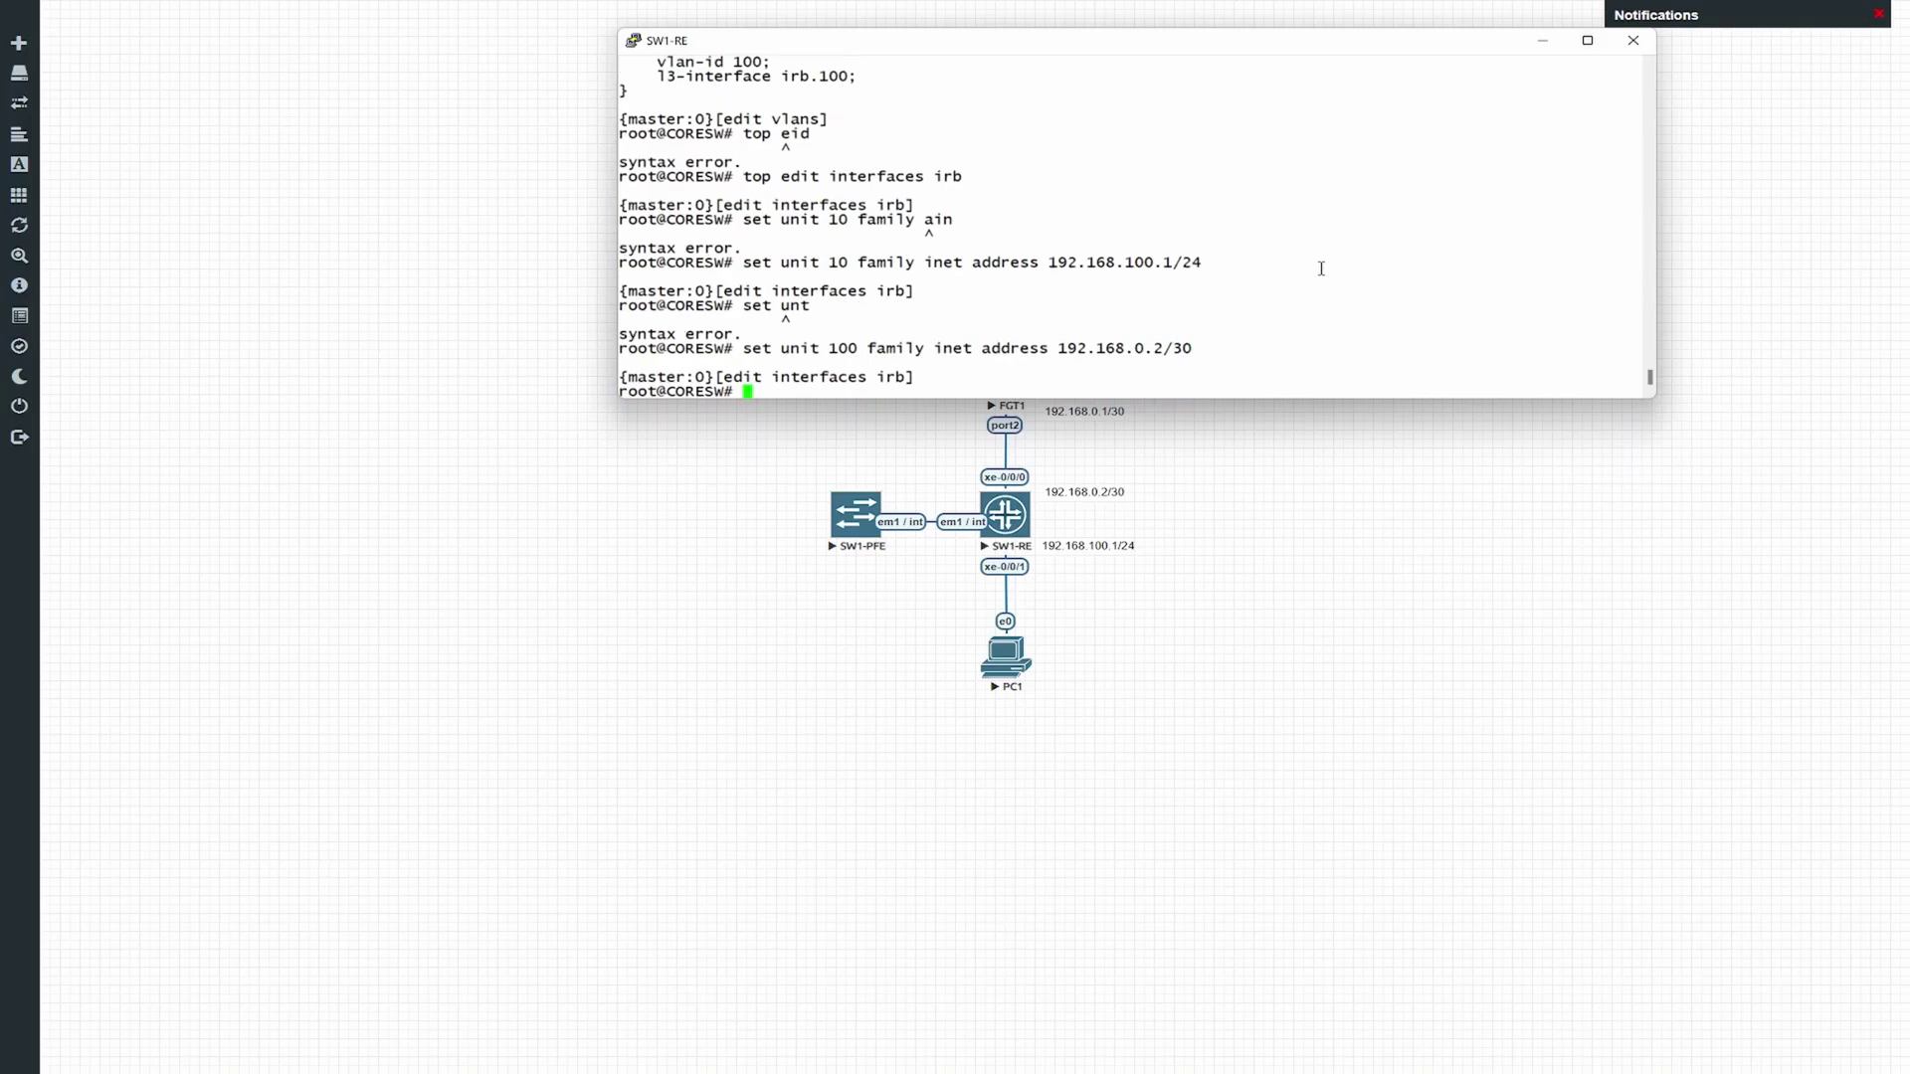
Show the irb interface configuration and check the addresses of units 10 and 100
type("show")
key("Return")
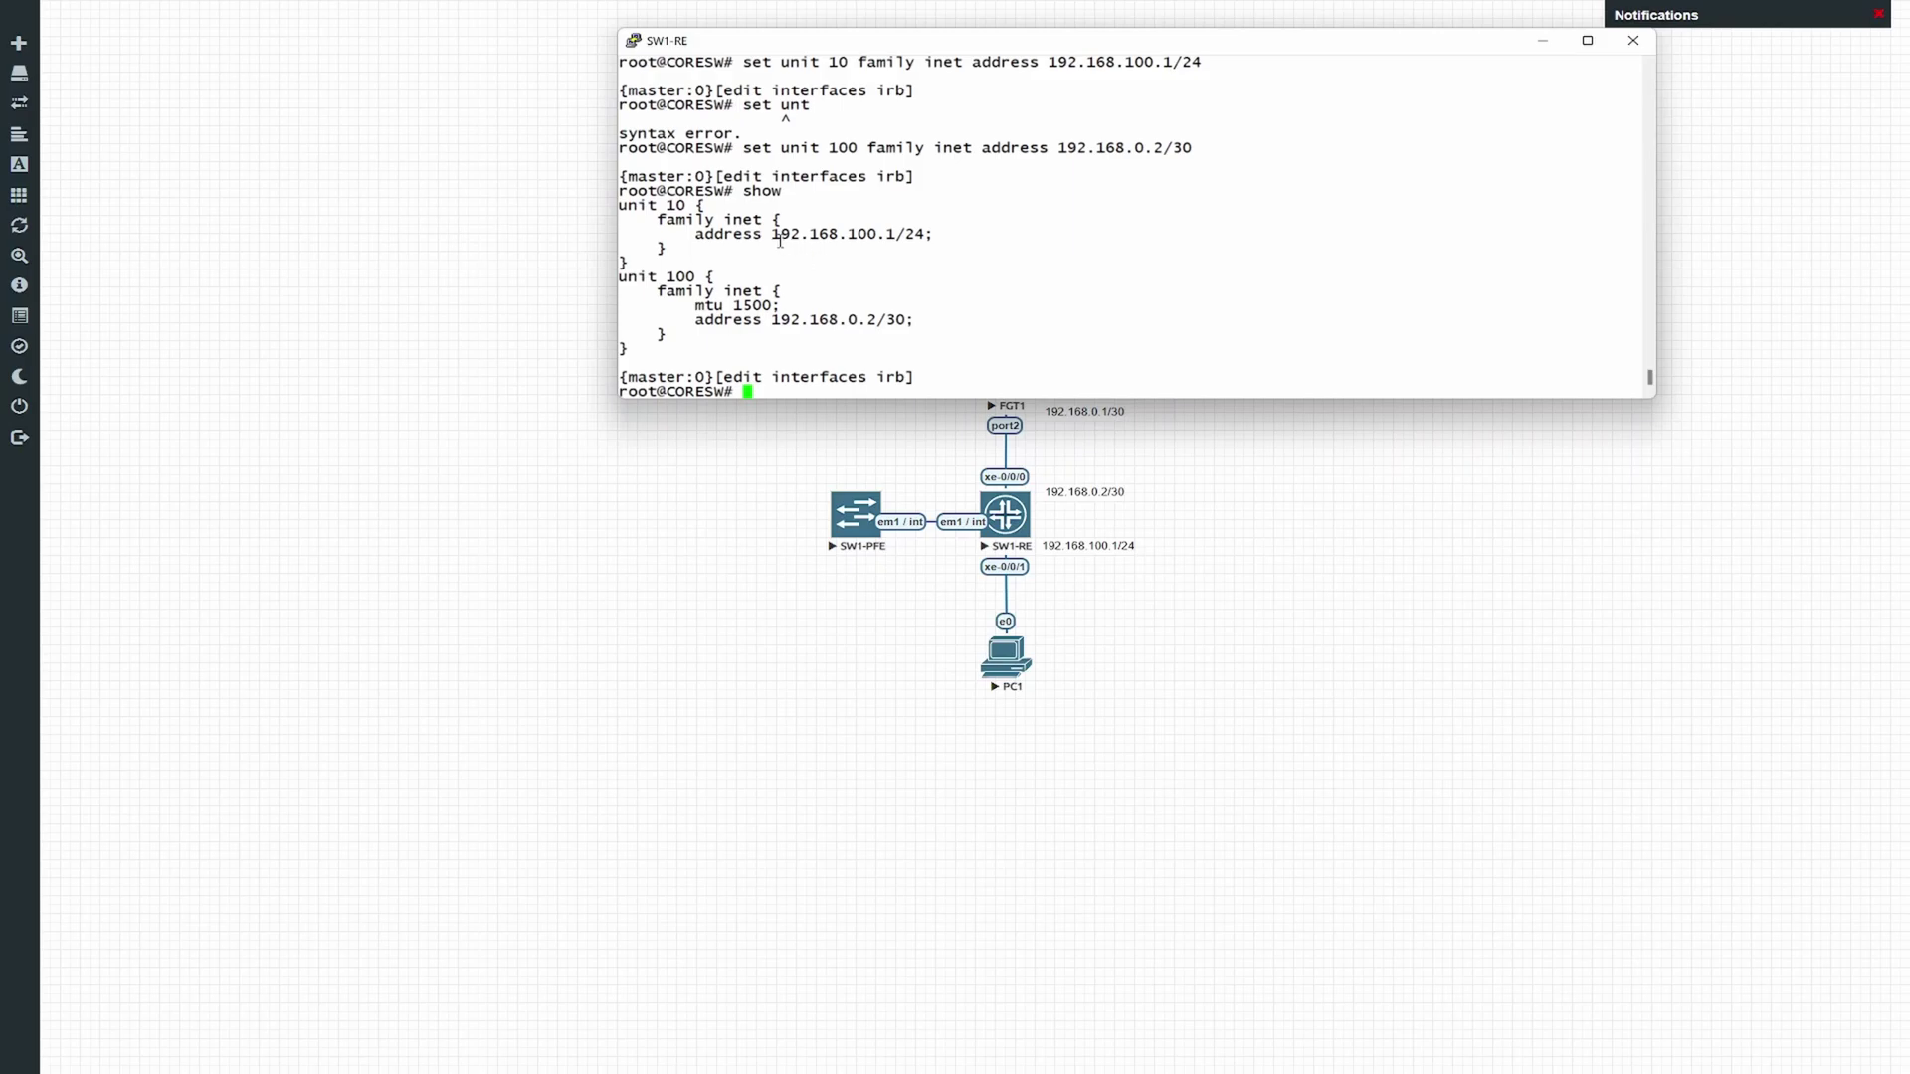
left_click_drag(772, 235, 900, 239)
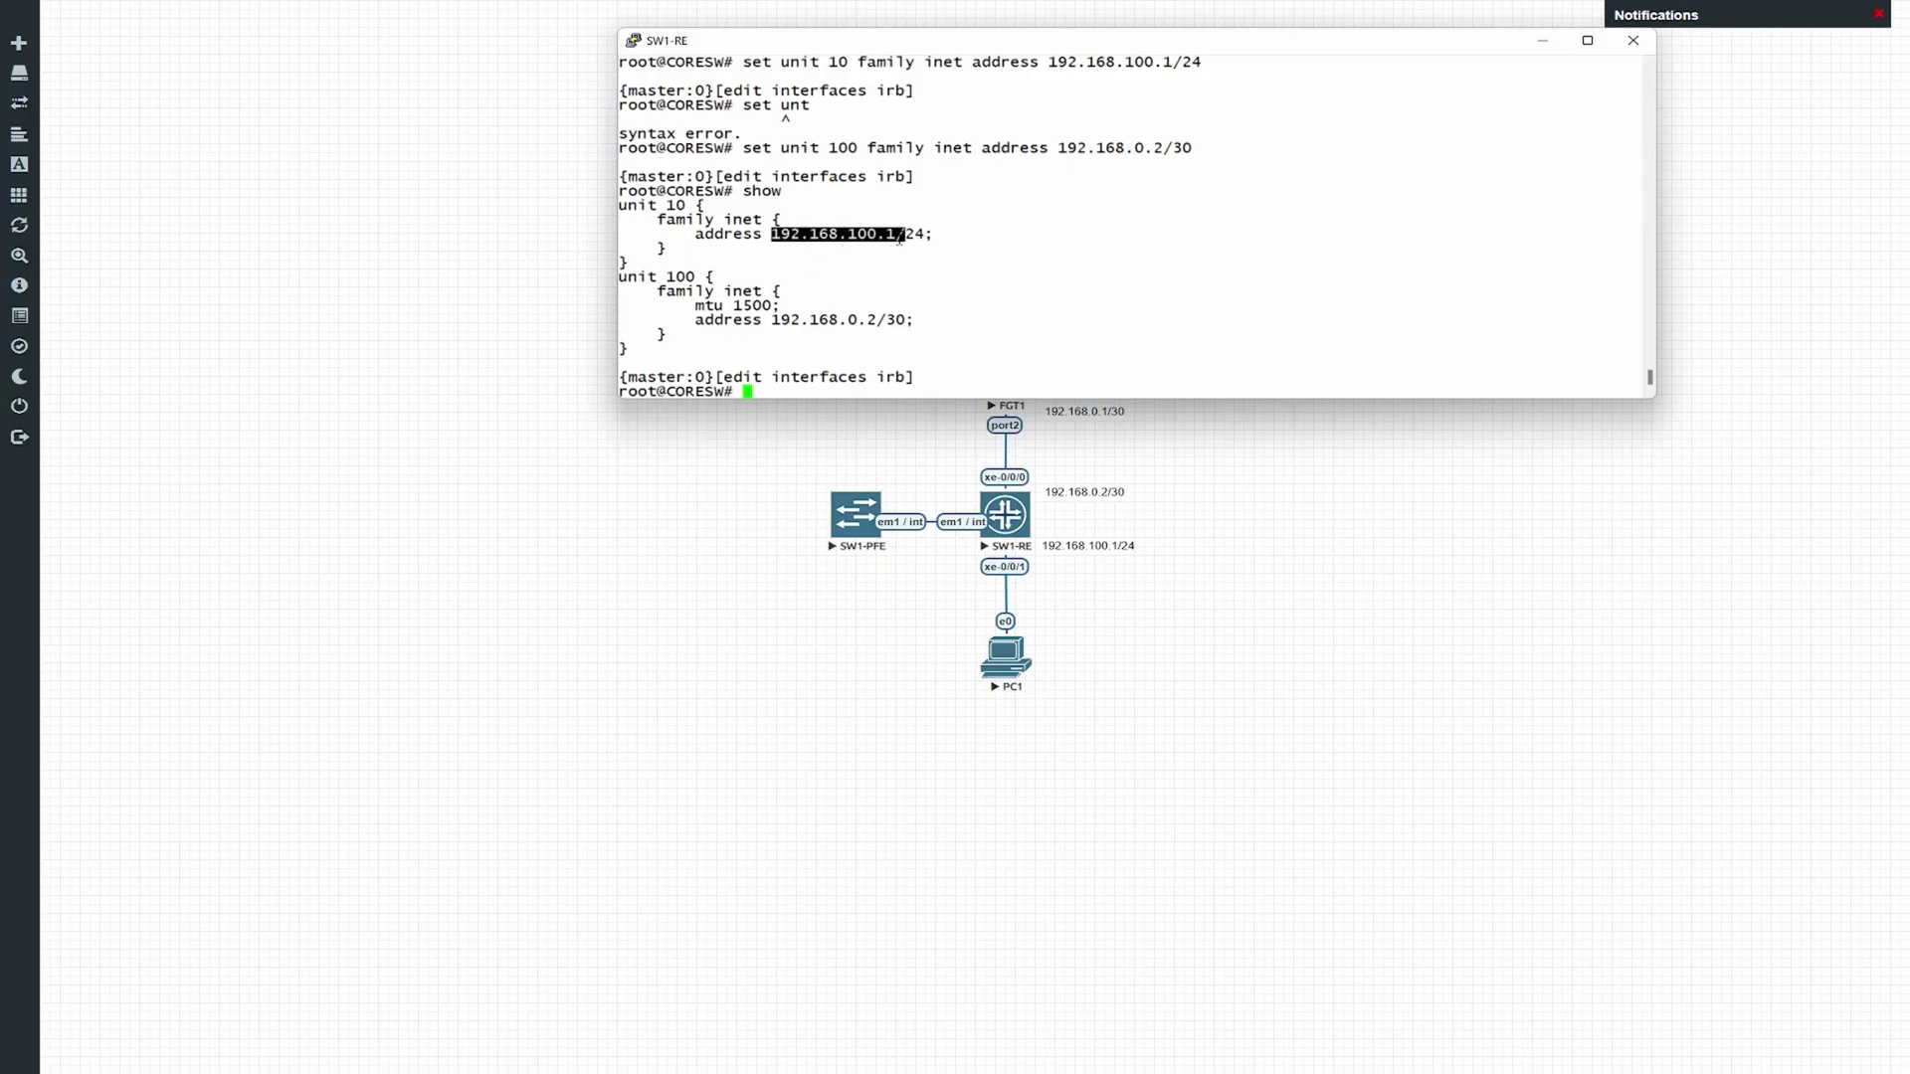
left_click_drag(773, 320, 906, 320)
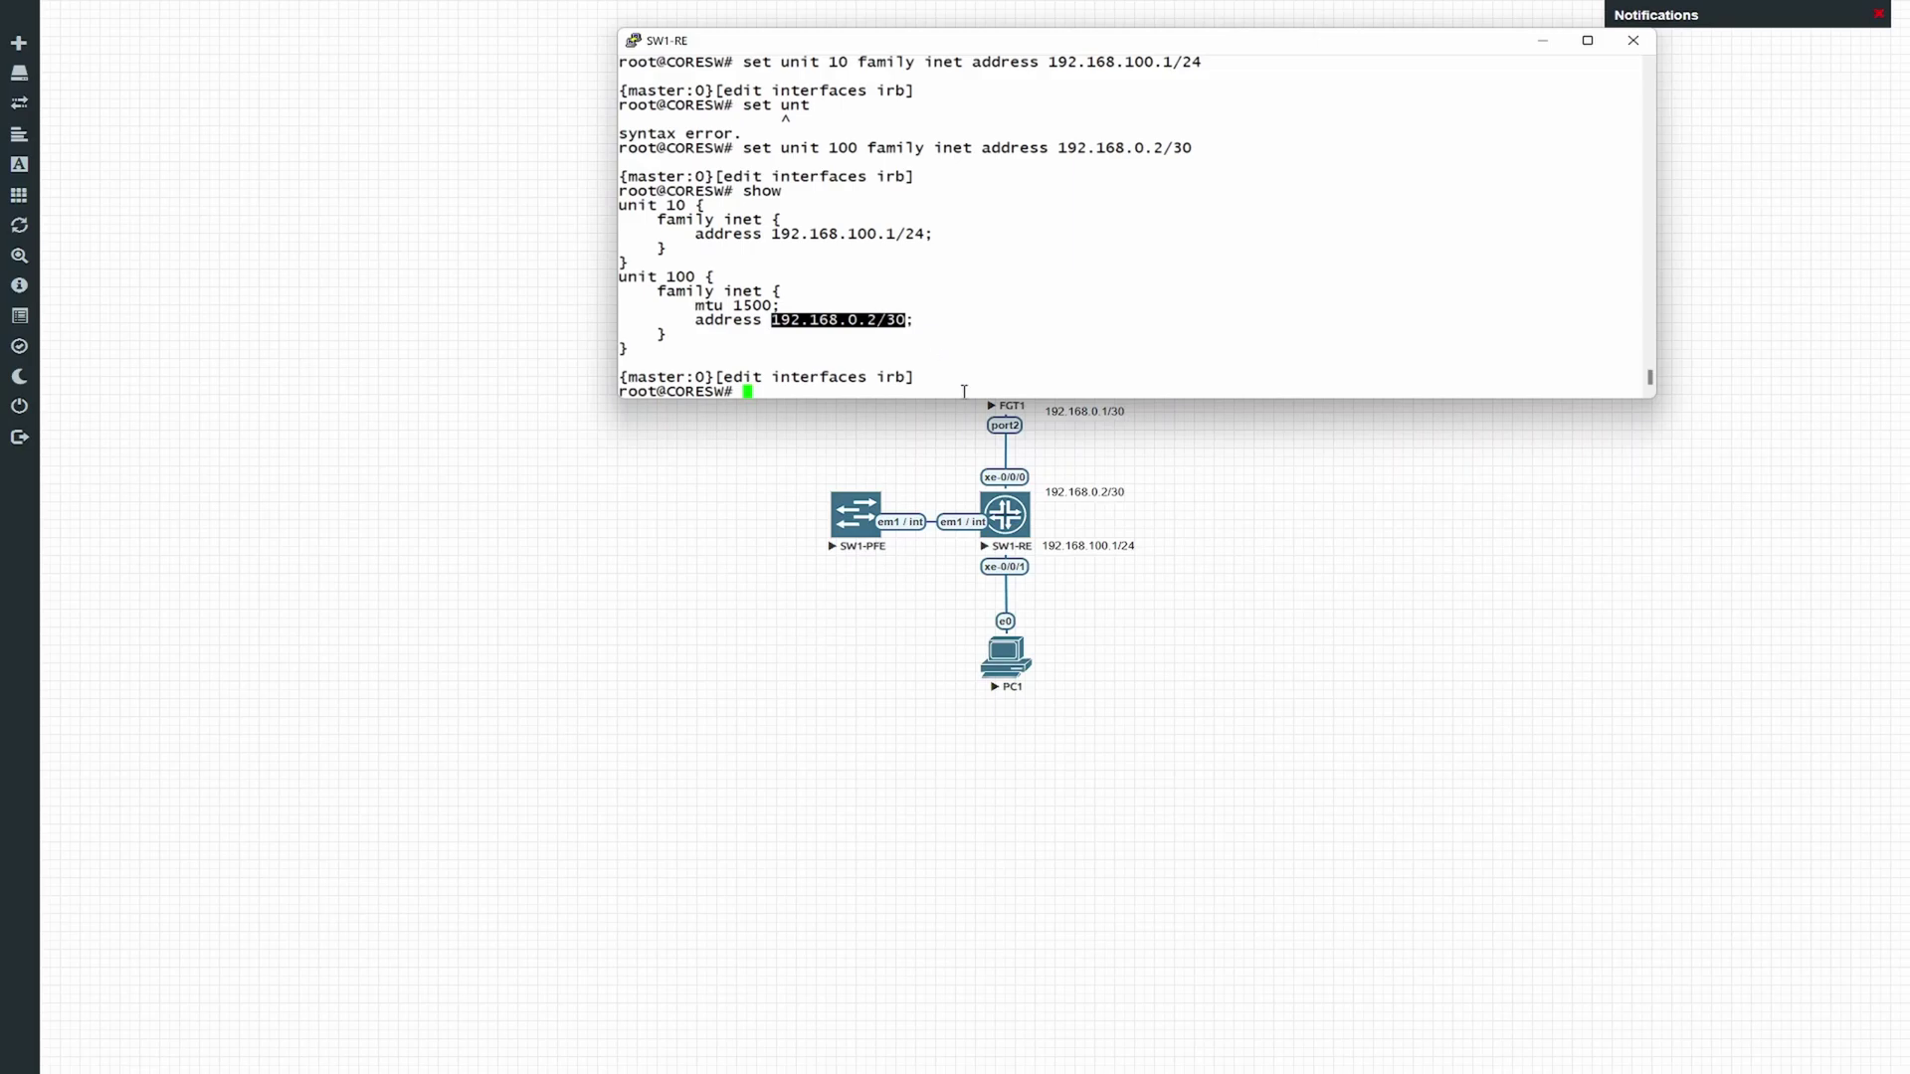
left_click(1013, 271)
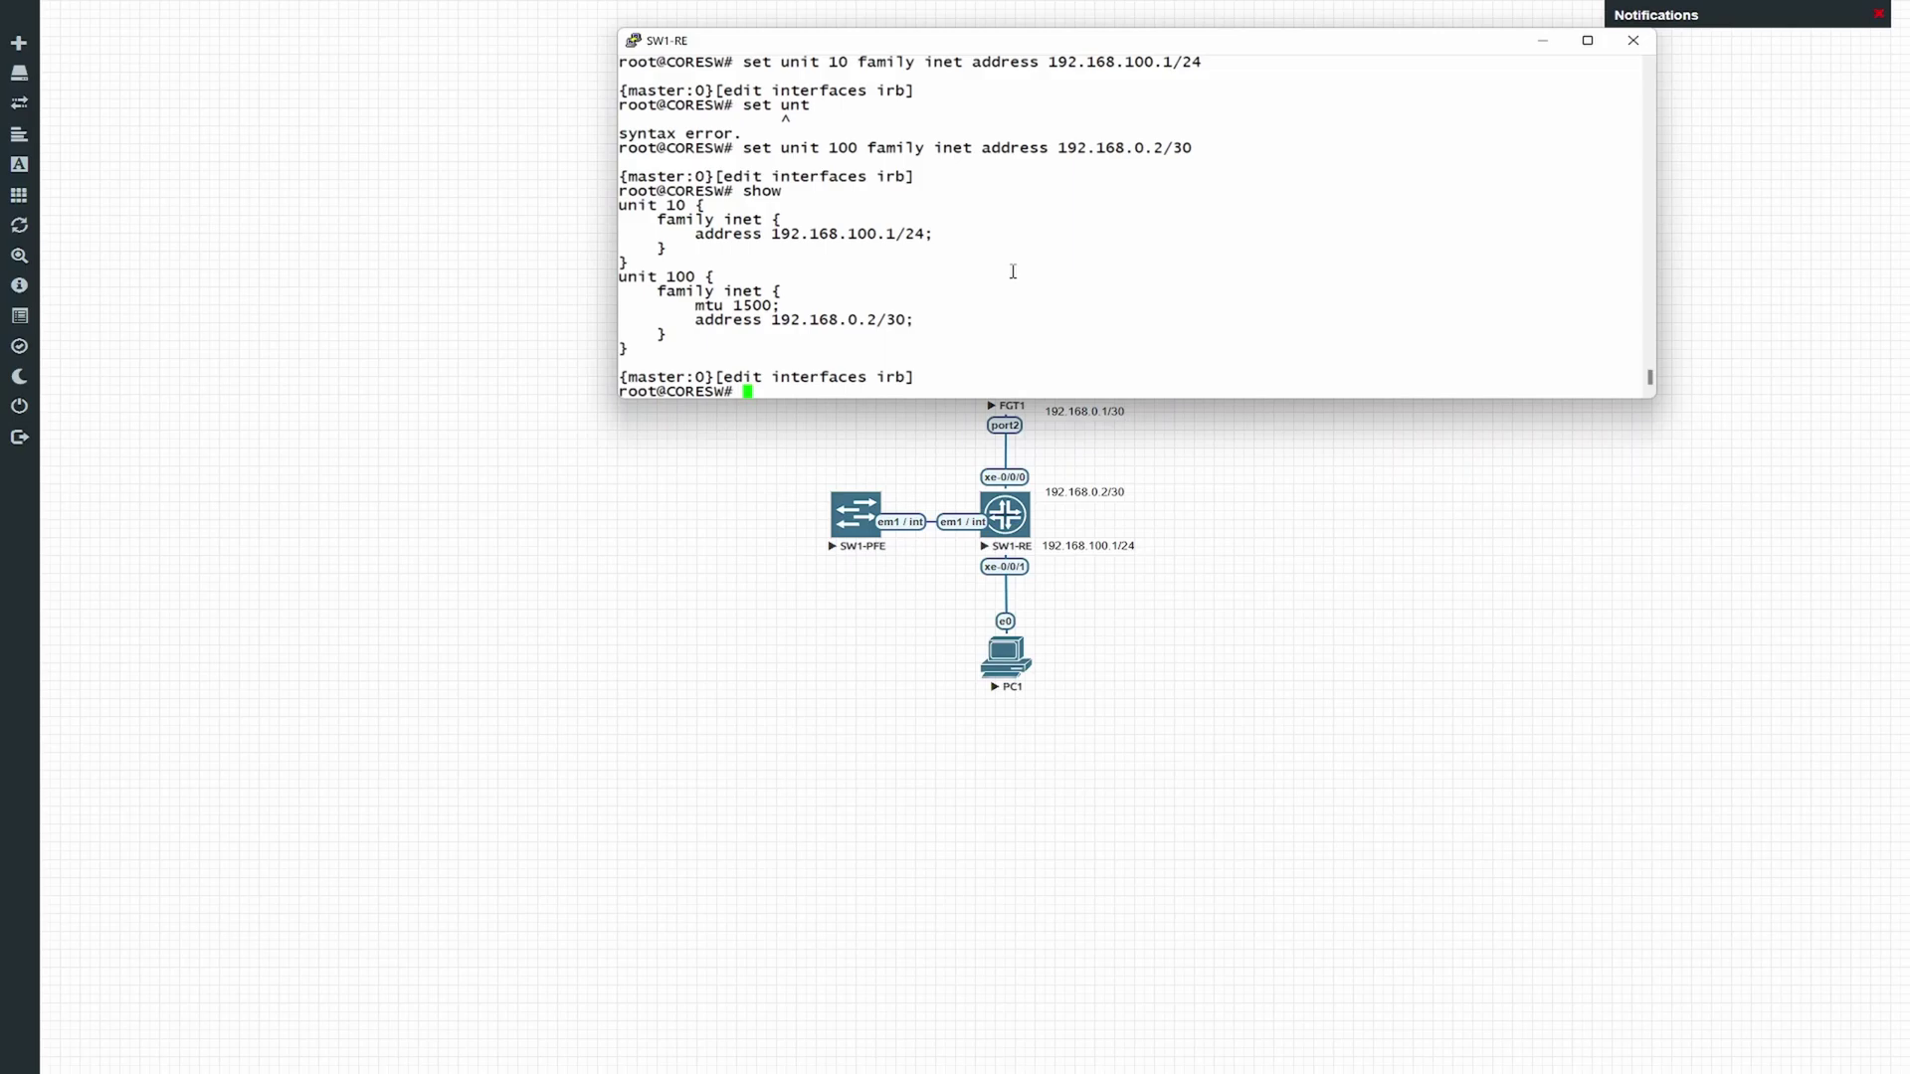
In the protocols ospf hierarchy, add interface irb.100 to area 0 and show the OSPF configuration
type("top edit protocols ospf")
key("Return")
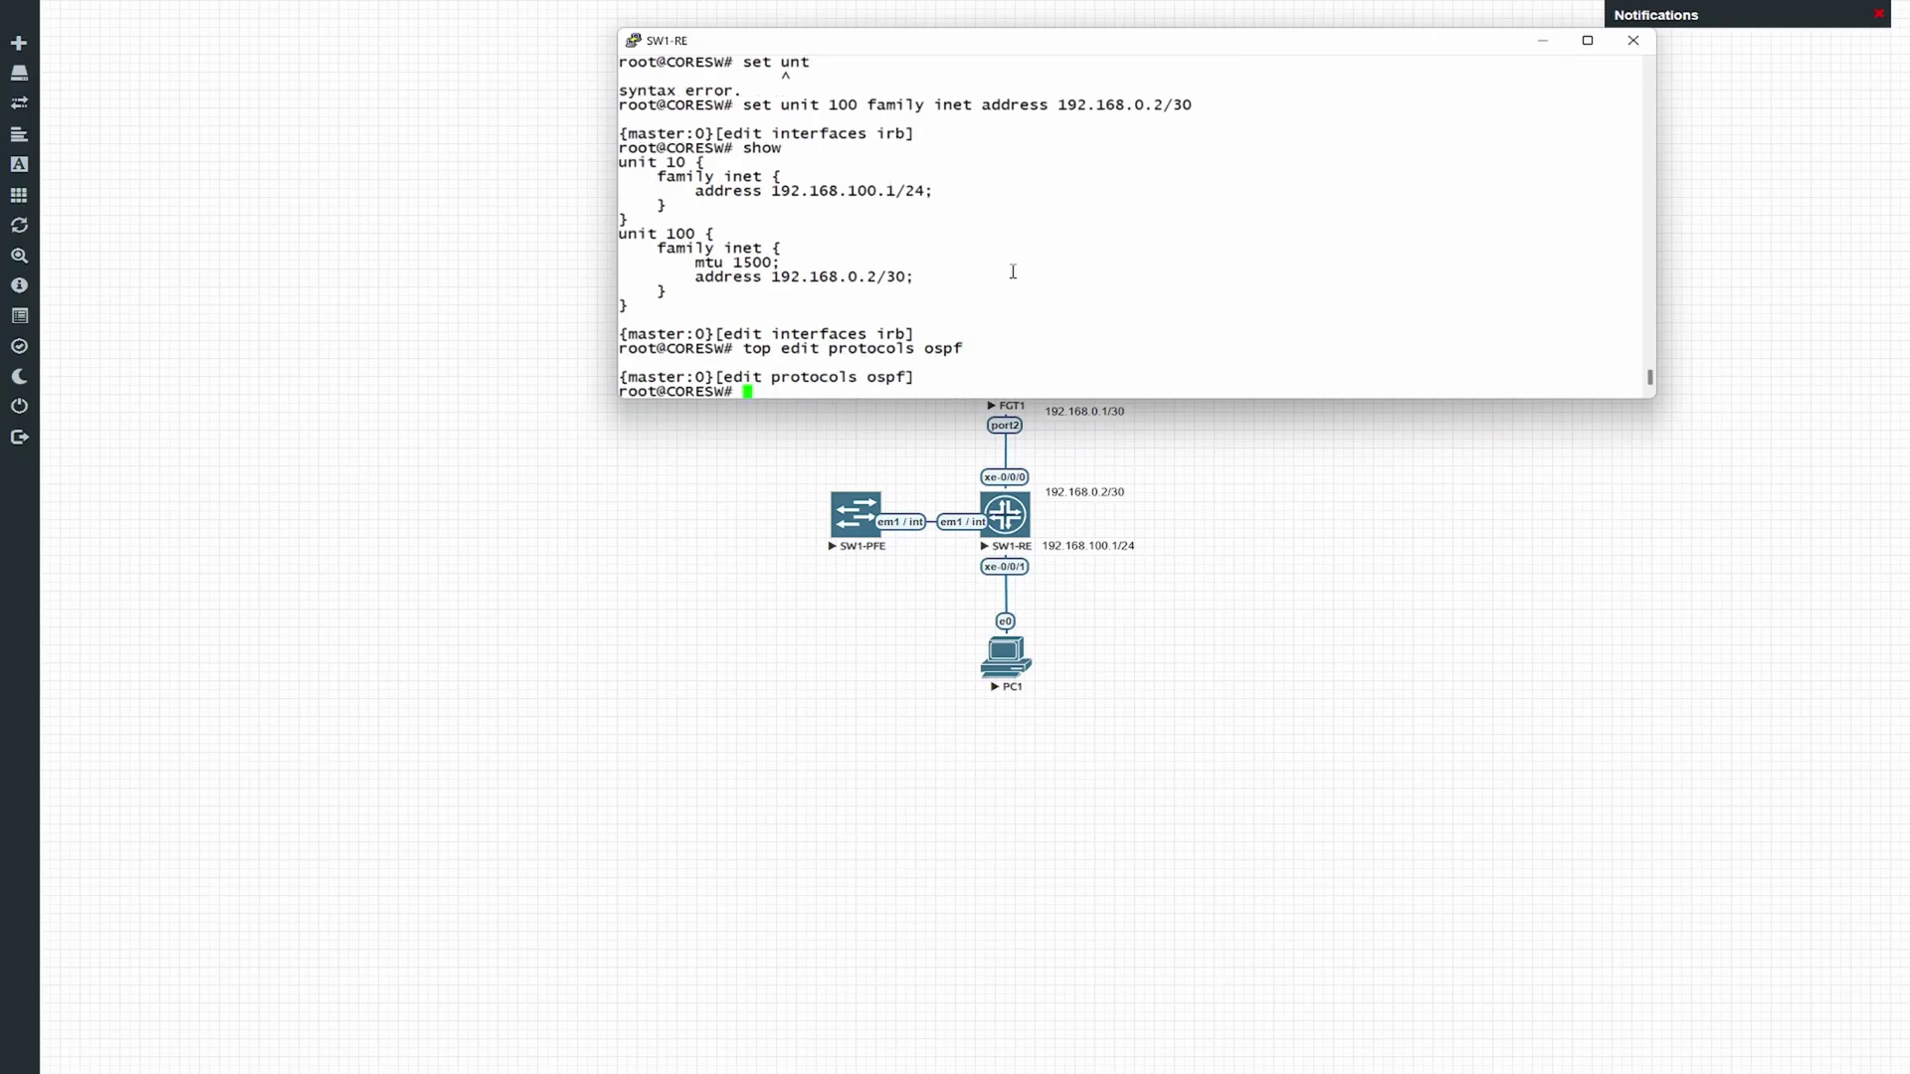
type("aet")
key("Return")
type("set are")
key("BackSpace")
key("BackSpace")
key("BackSpace")
key("BackSpace")
key("BackSpace")
key("BackSpace")
key("BackSpace")
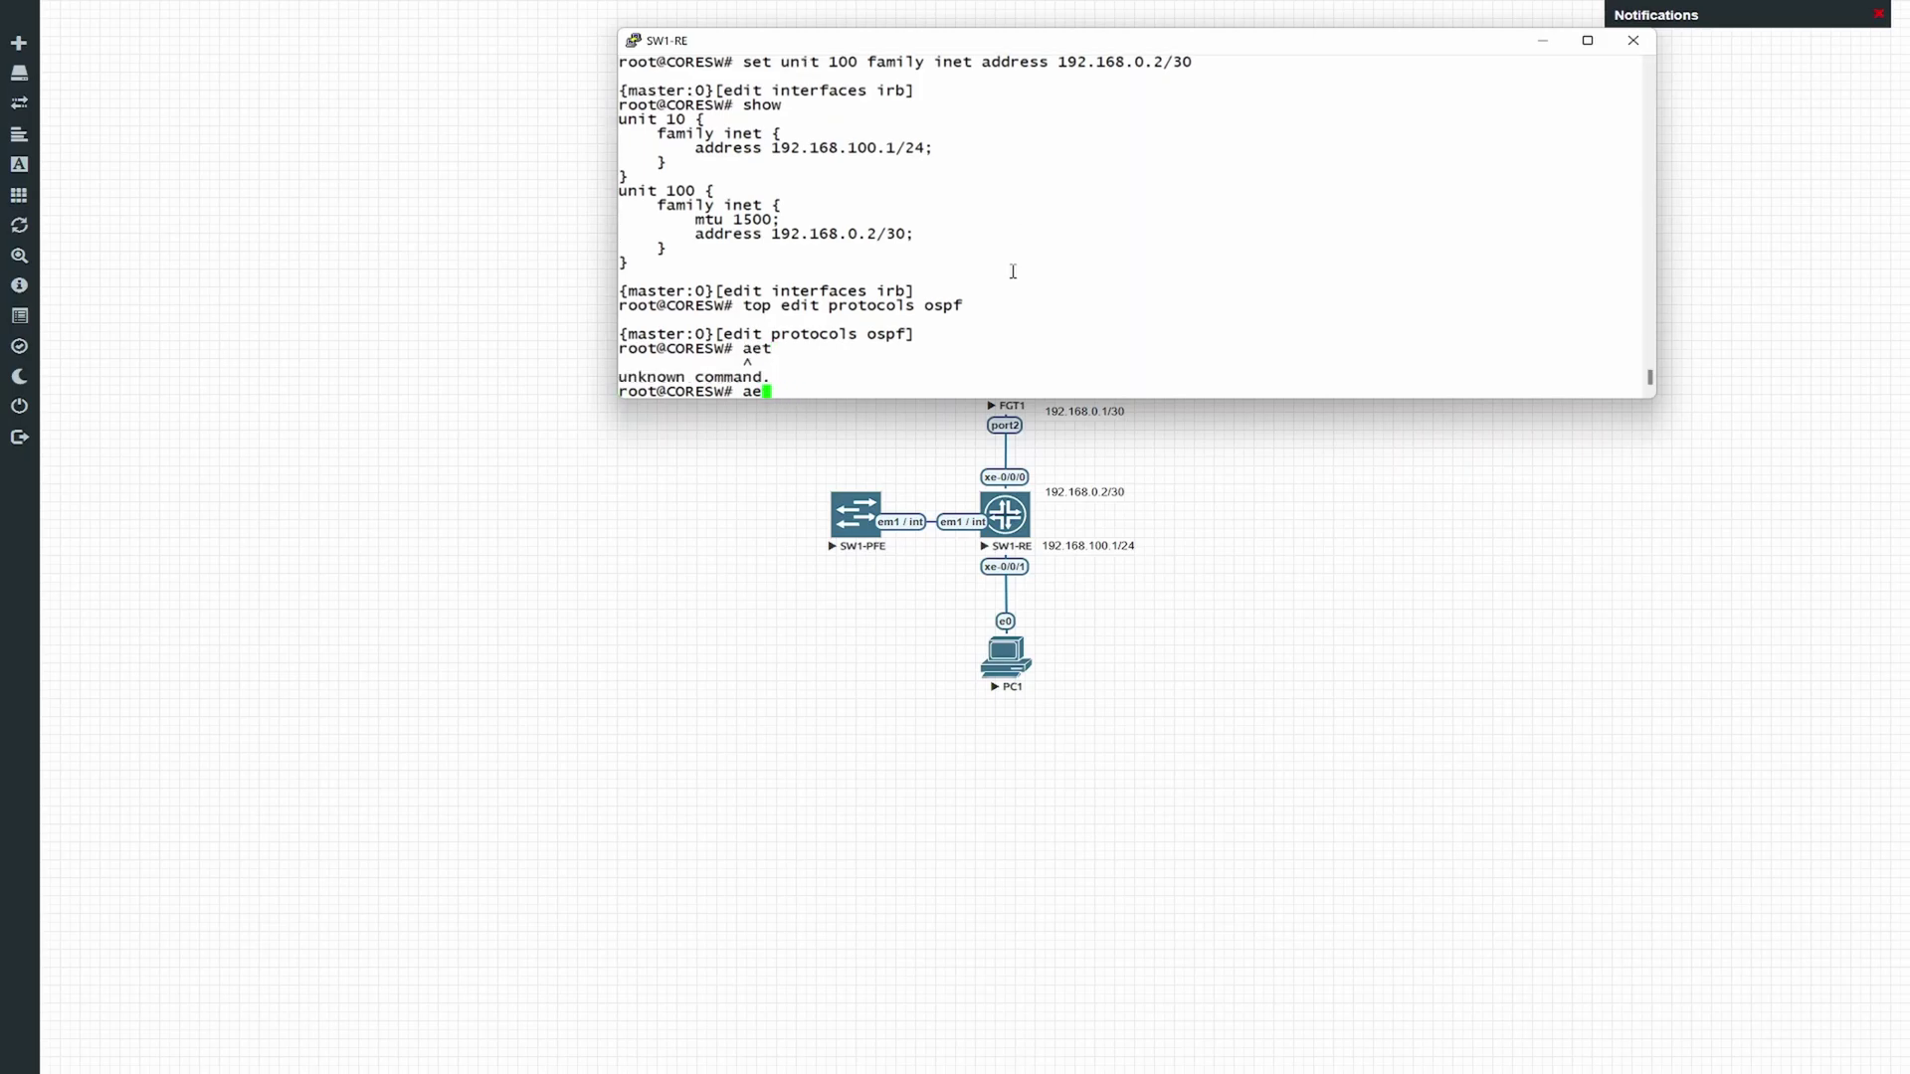
type("set area 0 interface irb.100")
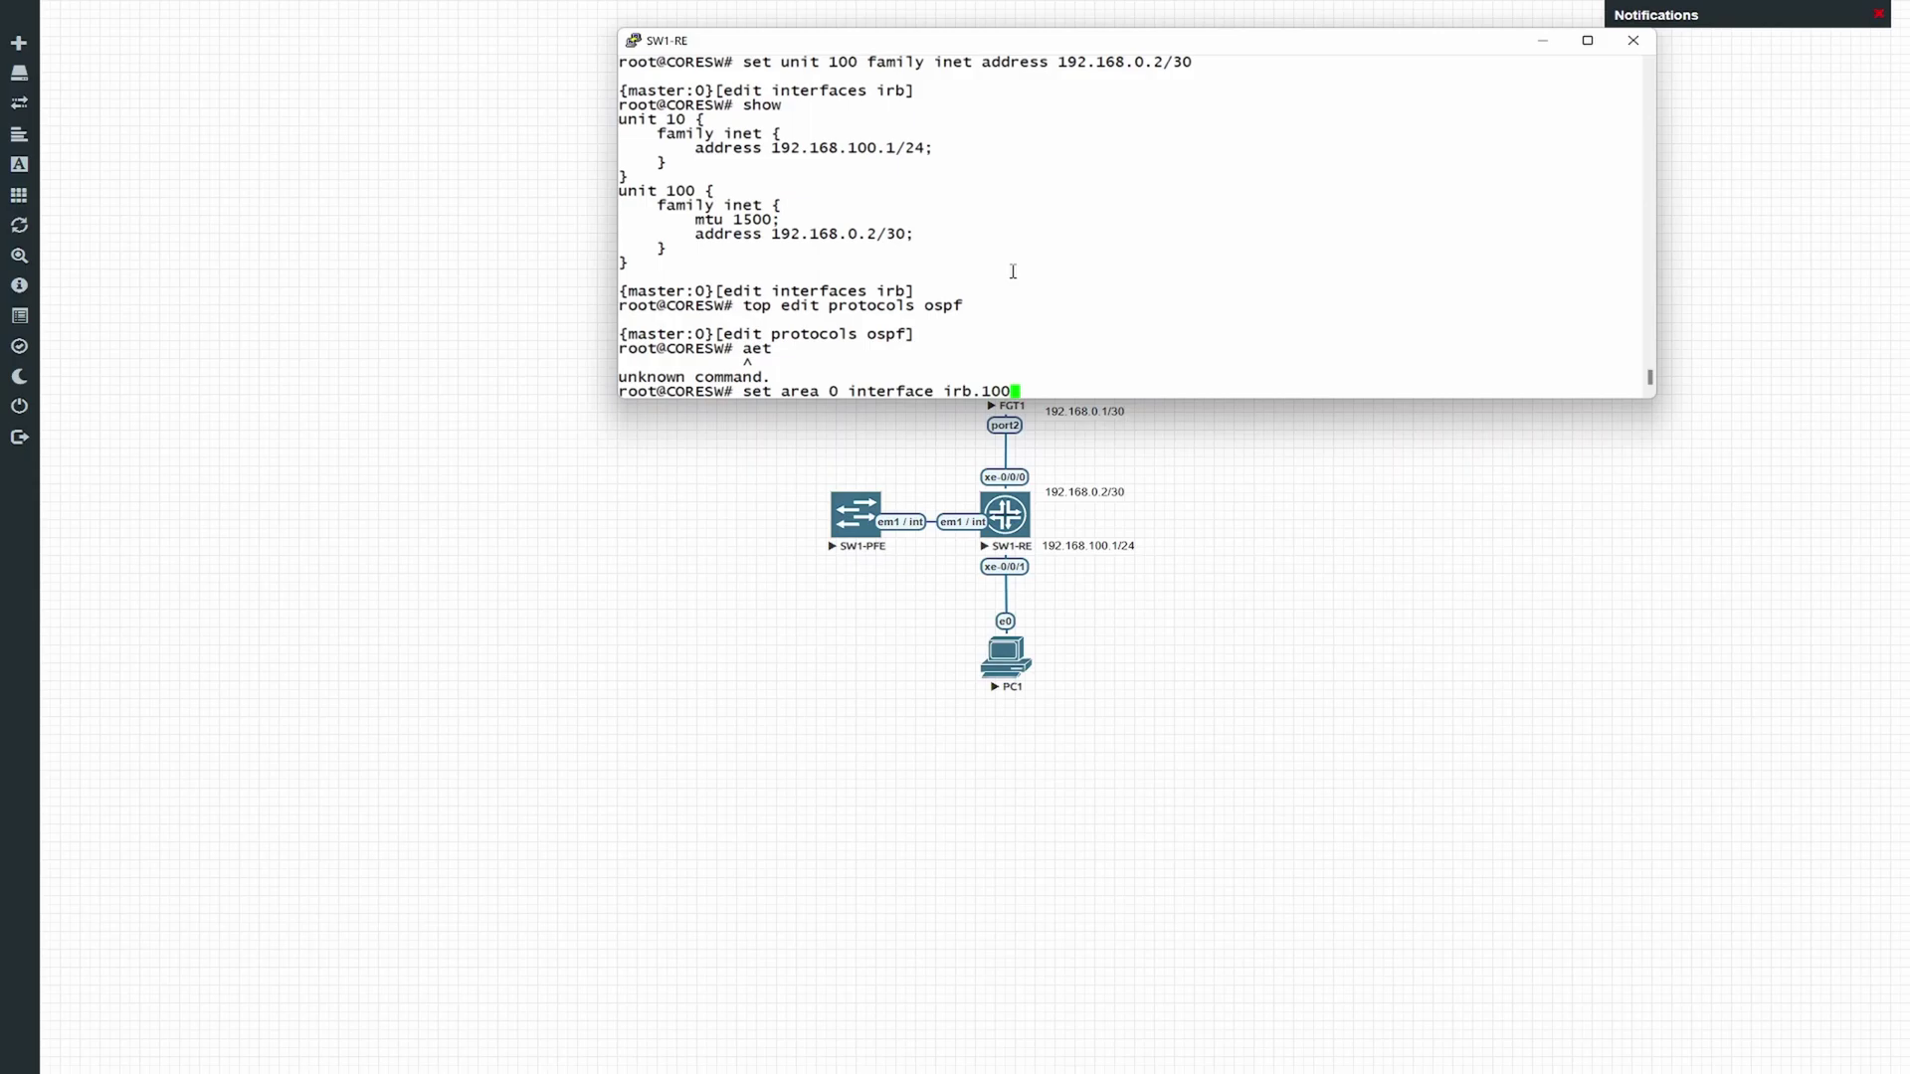
key("Return")
type("show")
key("Return")
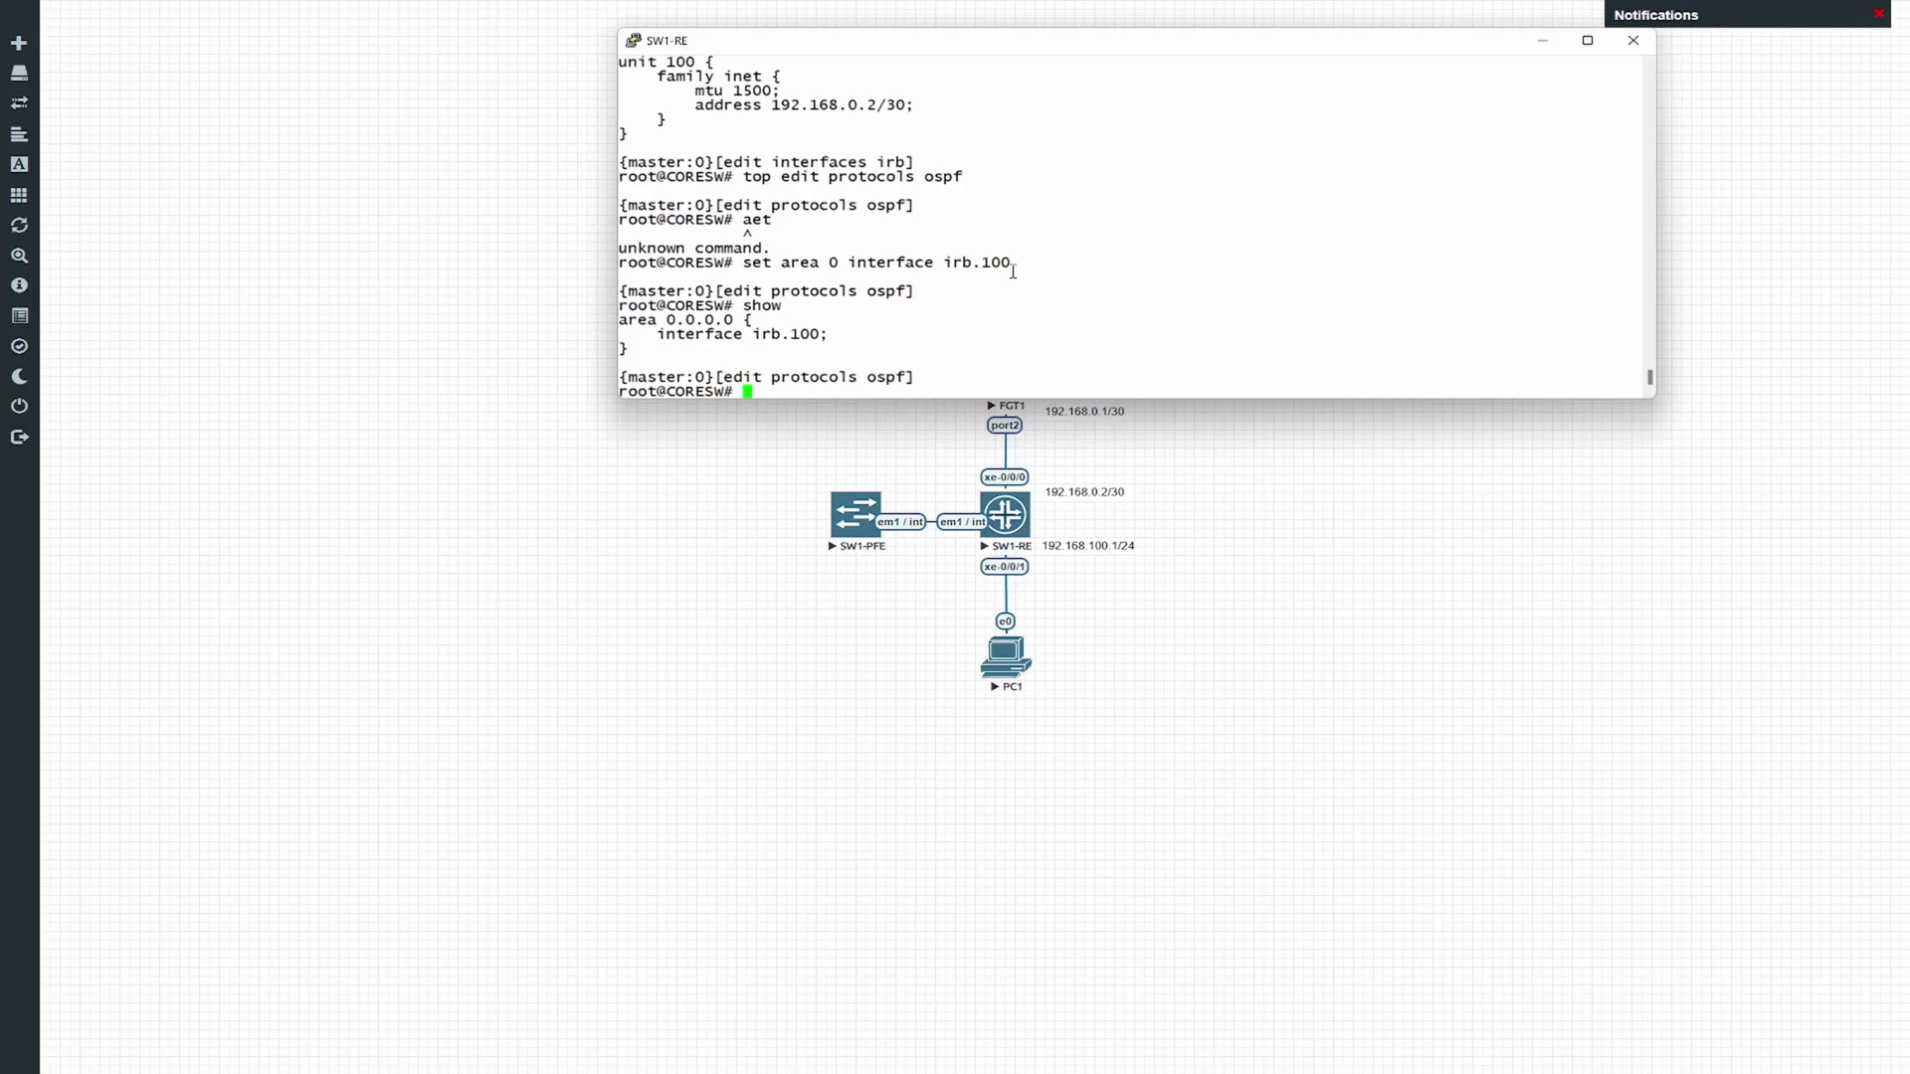
From the top configuration level, set the routing-options router-id to 2.2.2.2
type("top")
key("Return")
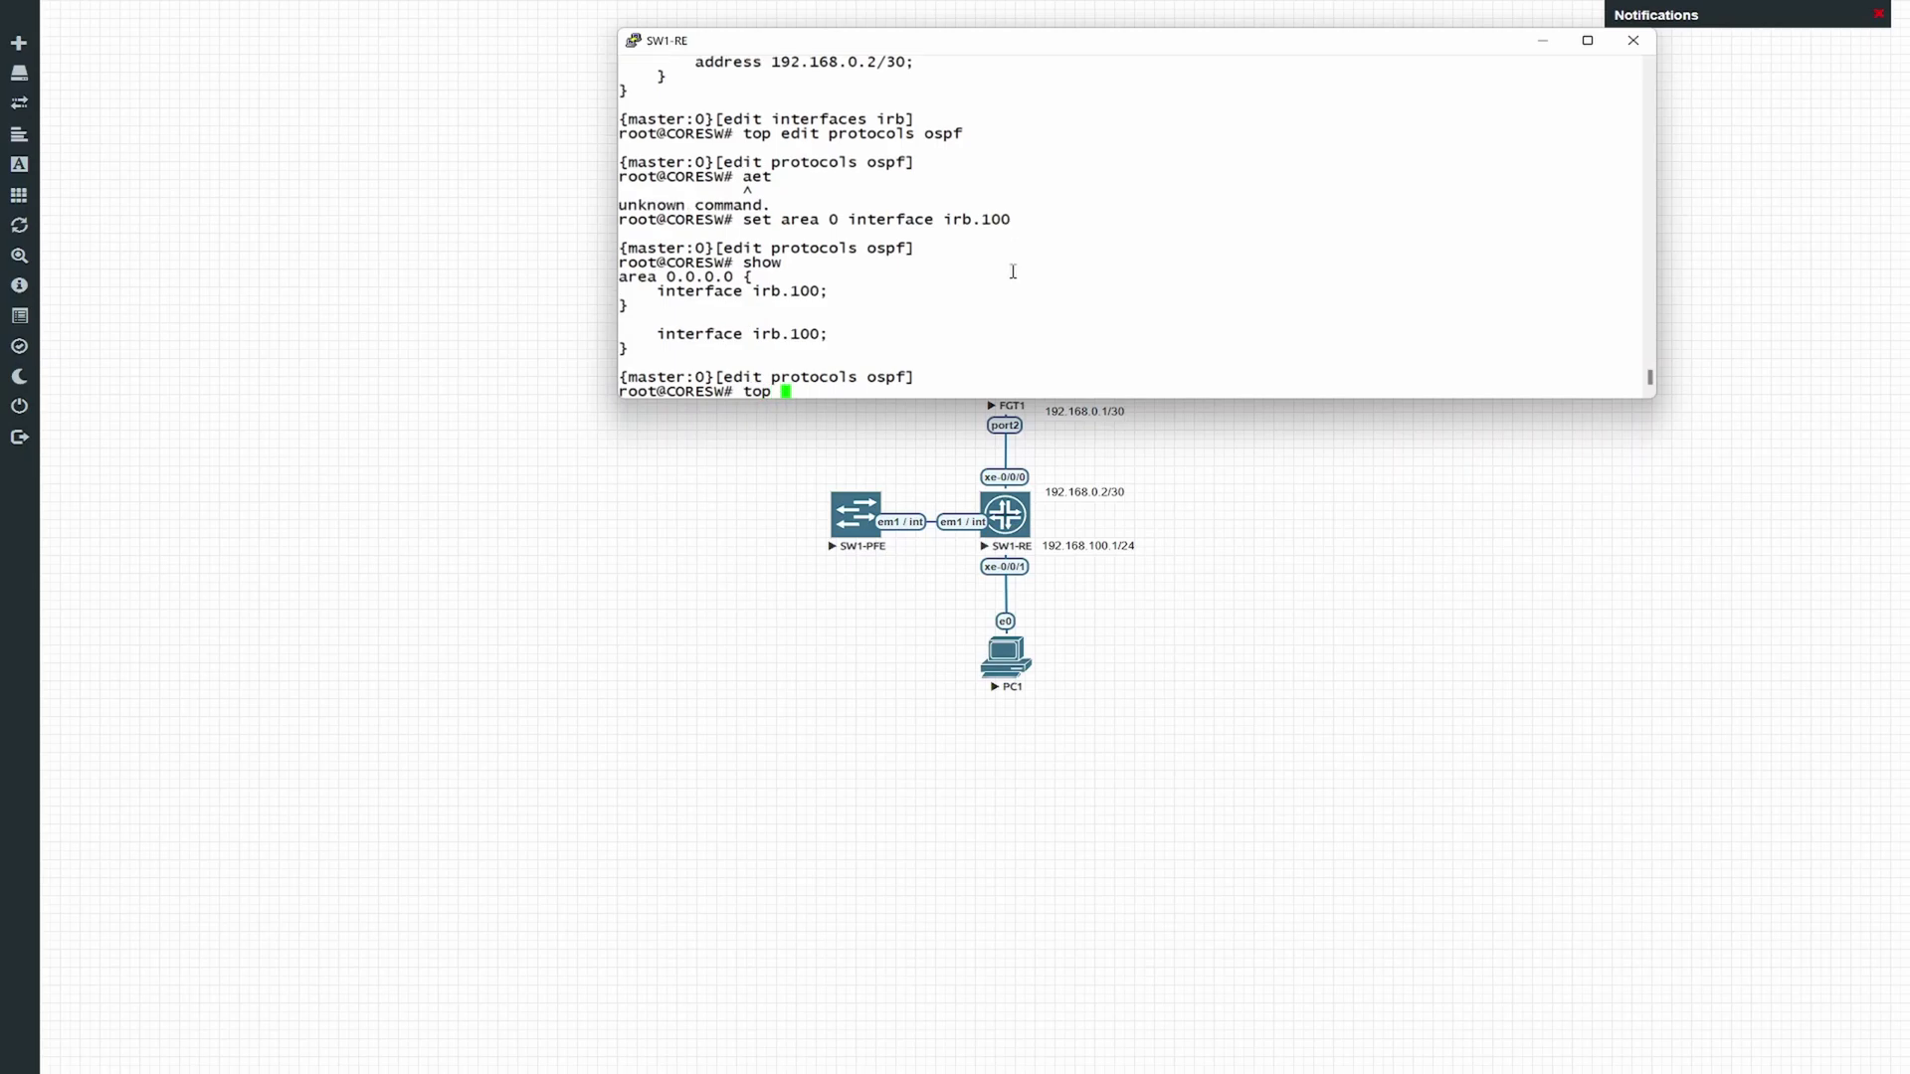
type("set routing-o")
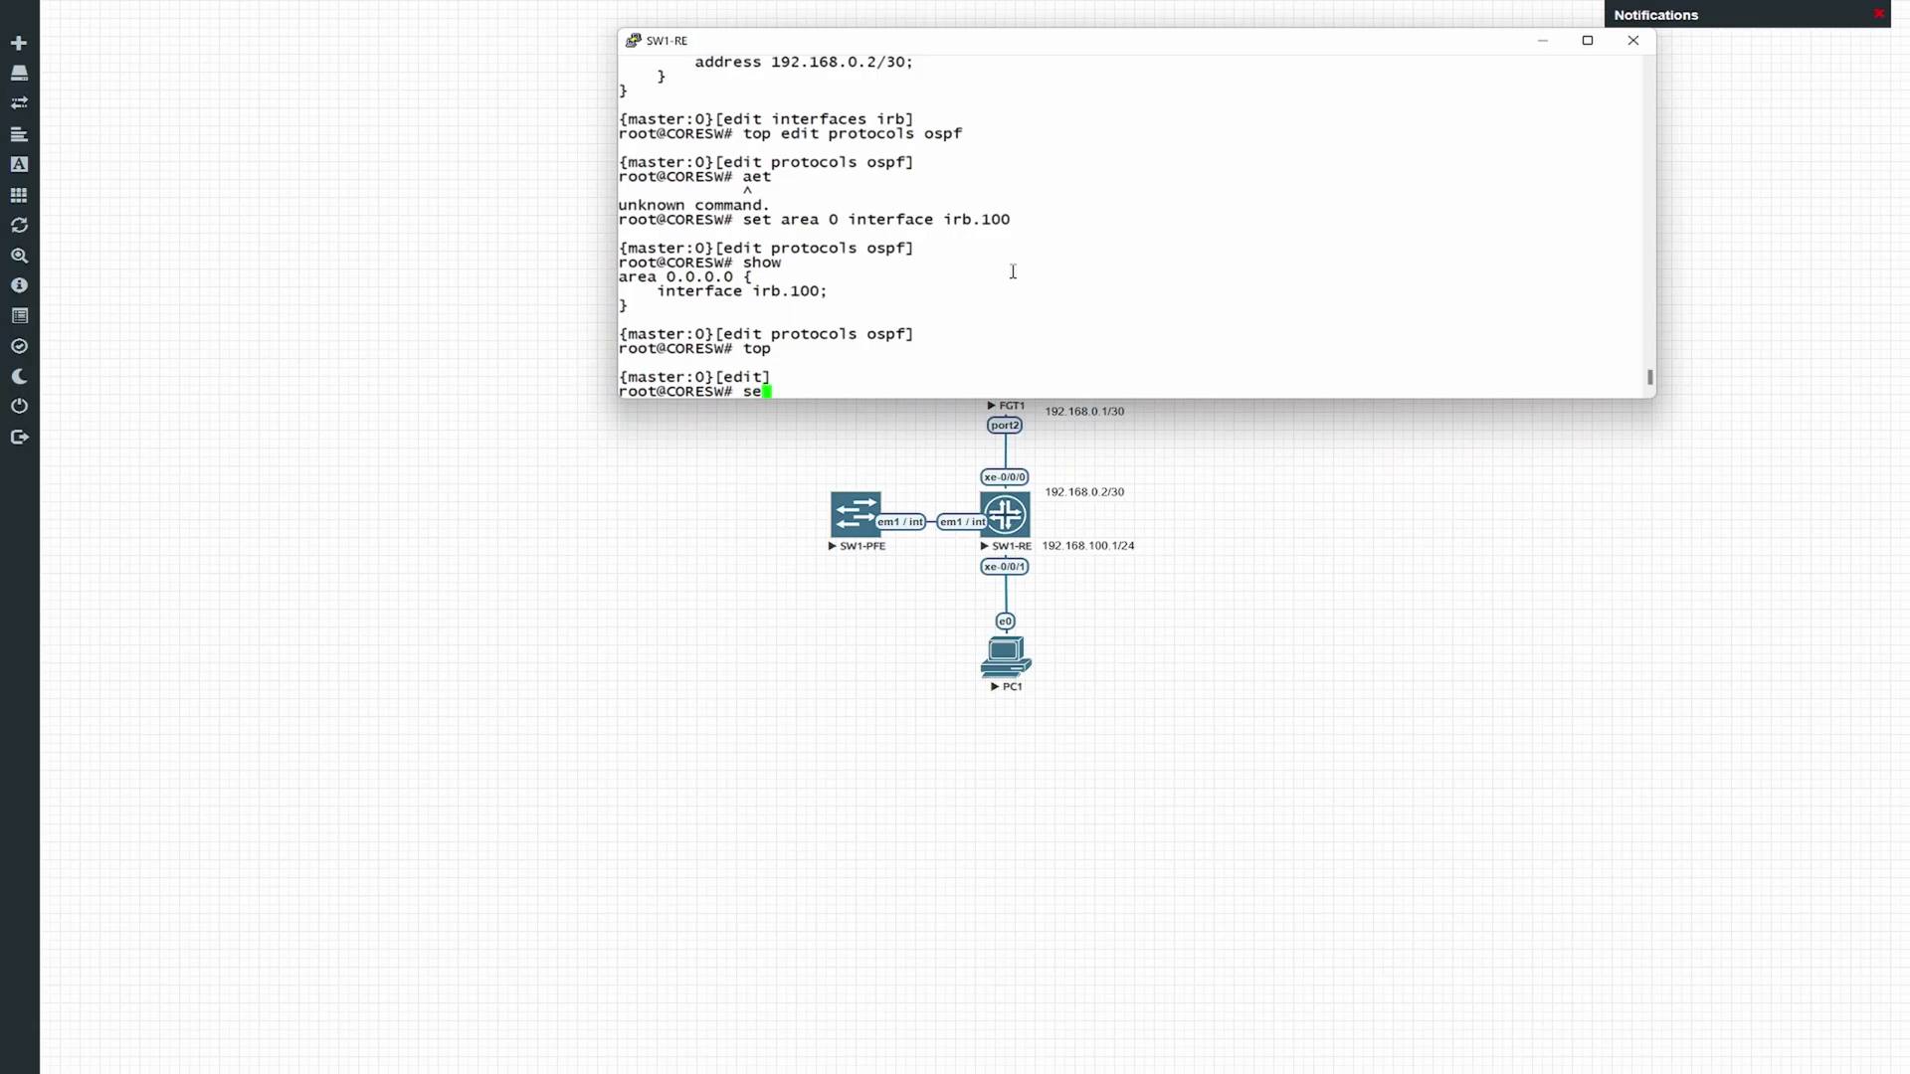
type("router-id ")
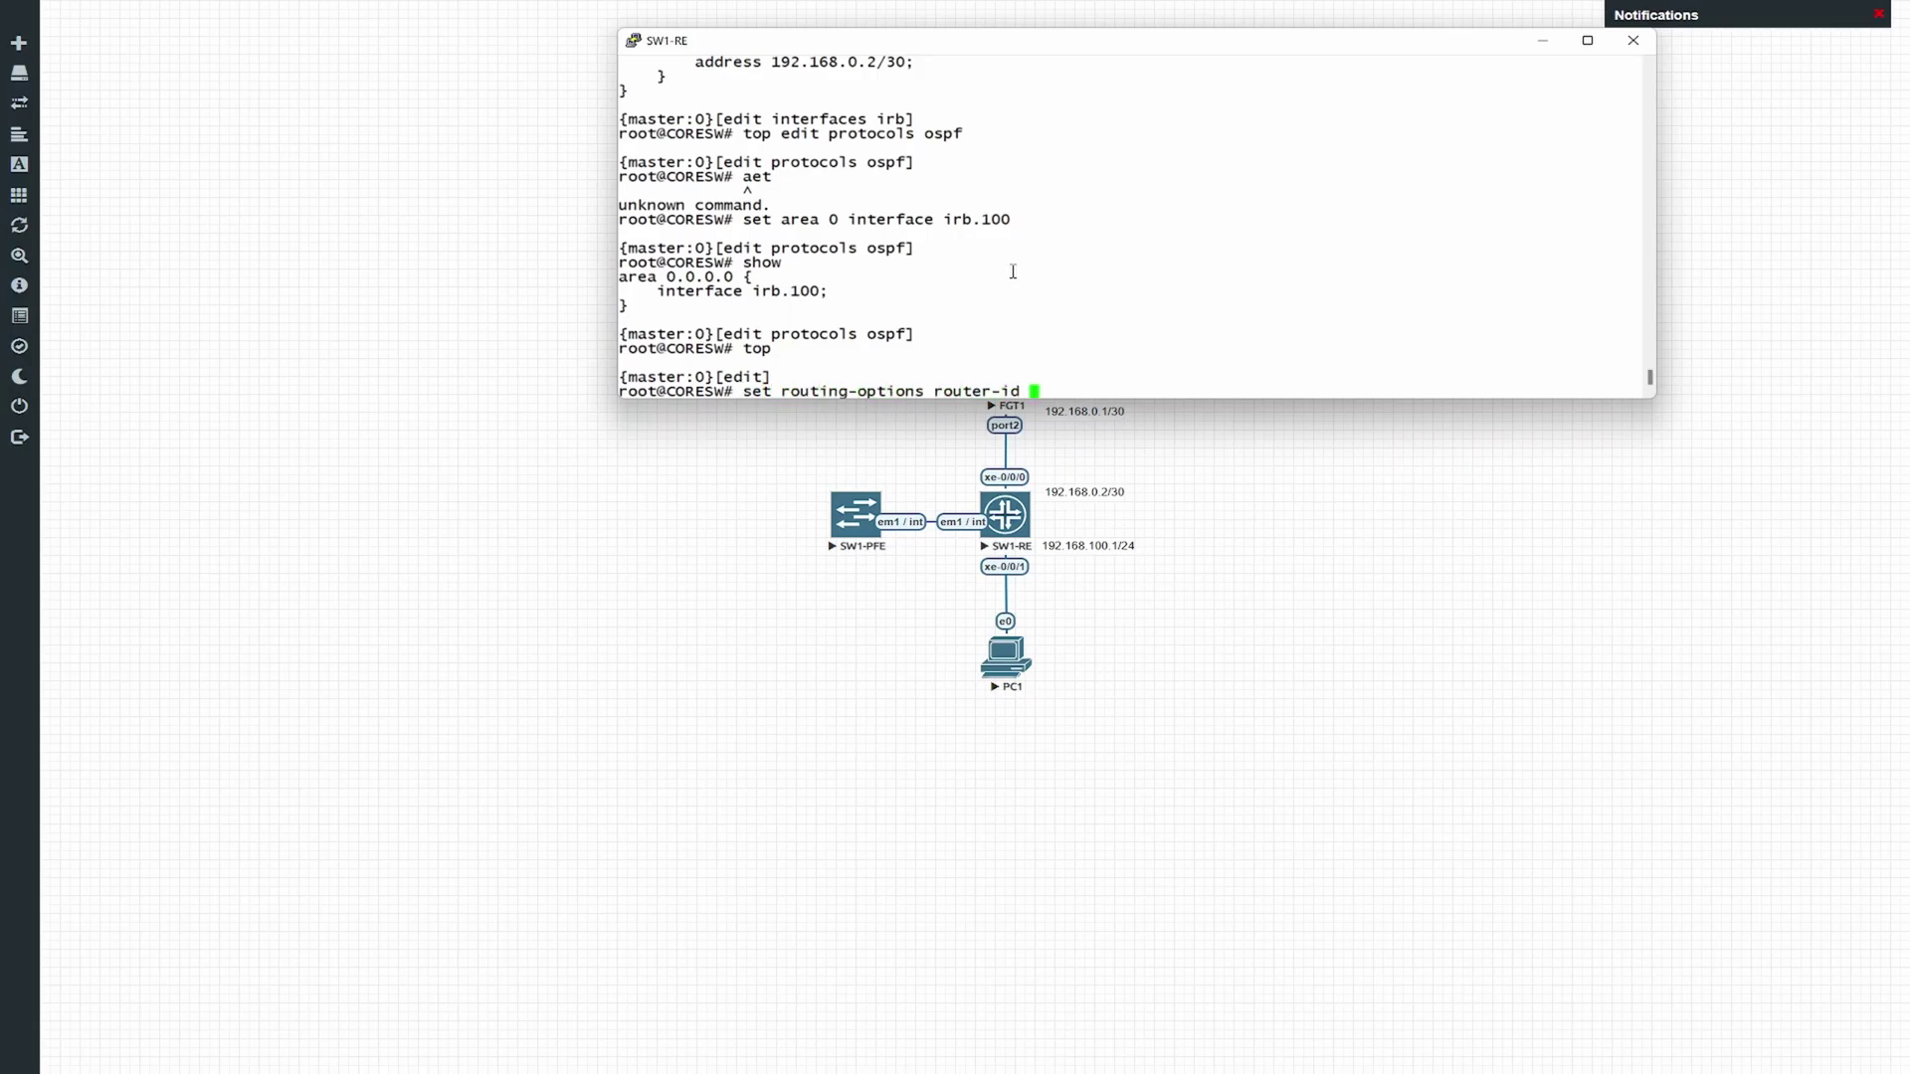
type("2.2.2.2")
key("Return")
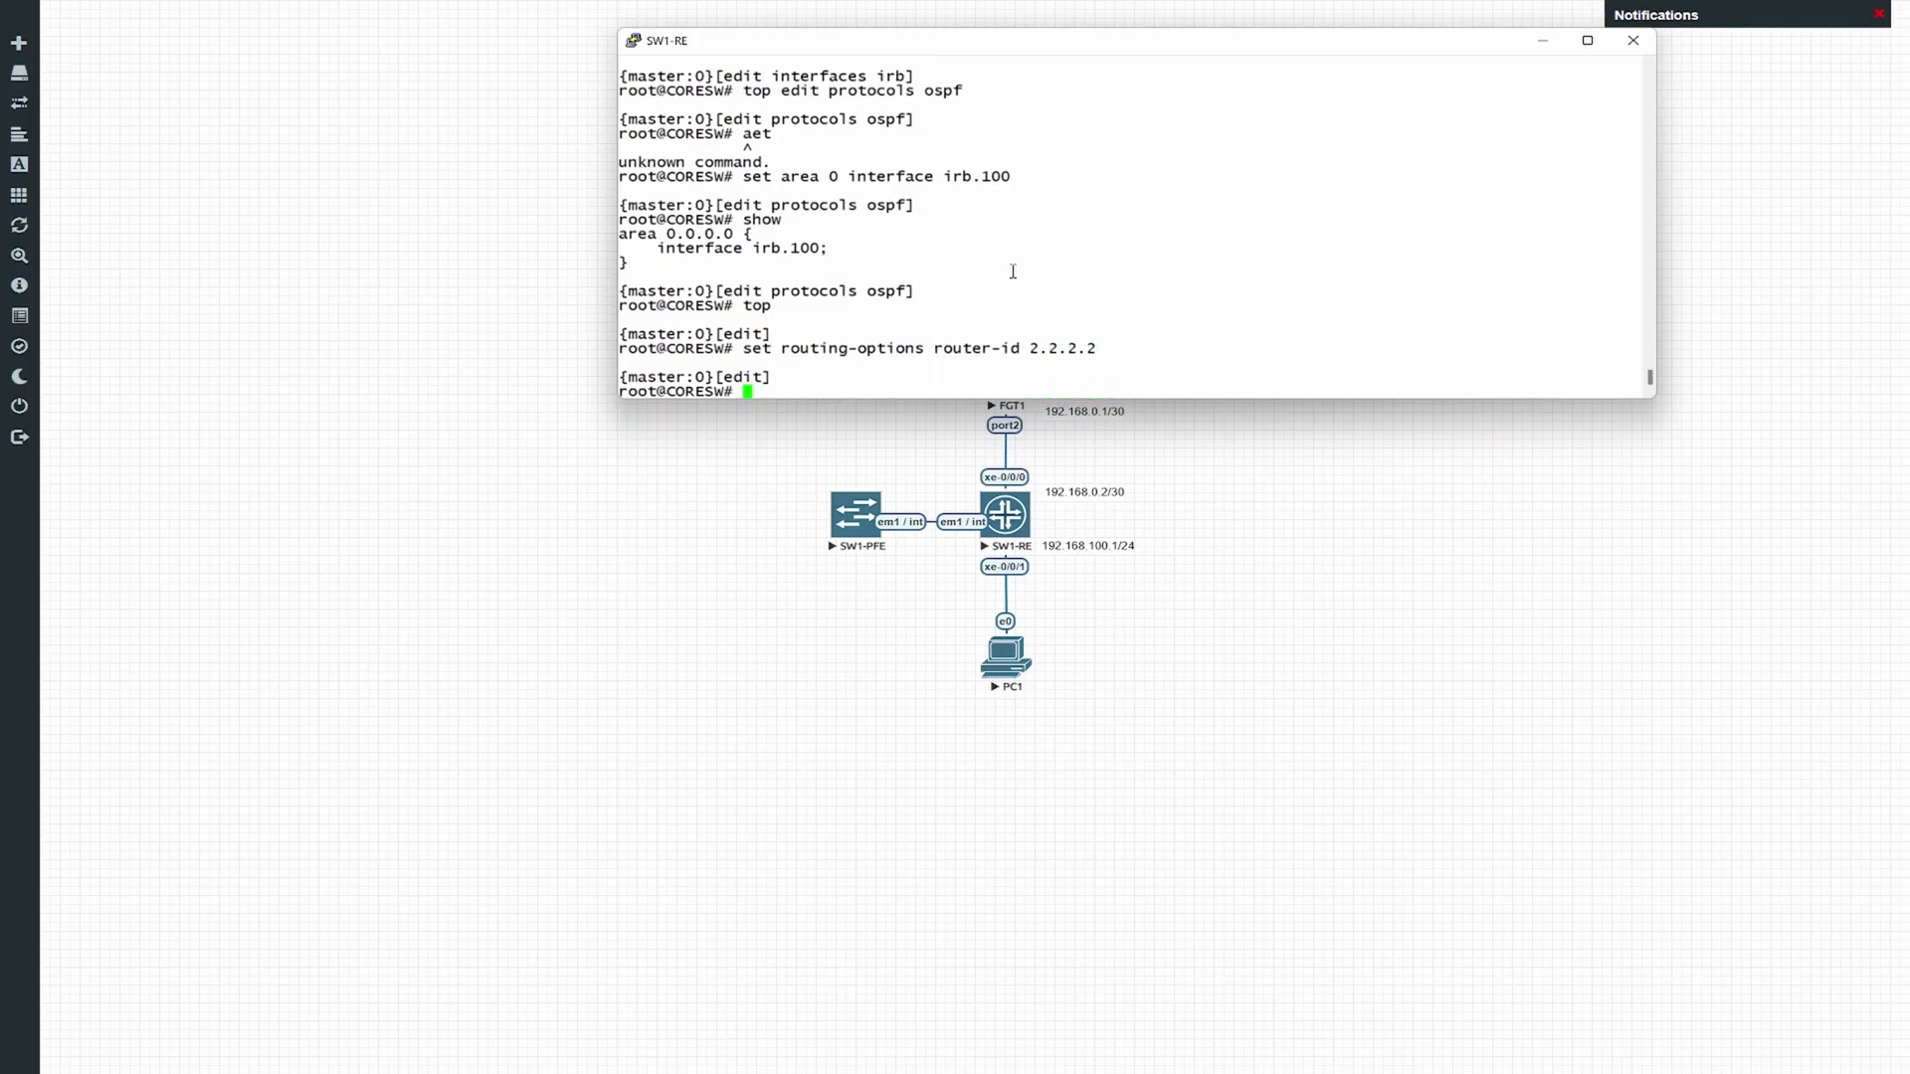
type("top")
key("Return")
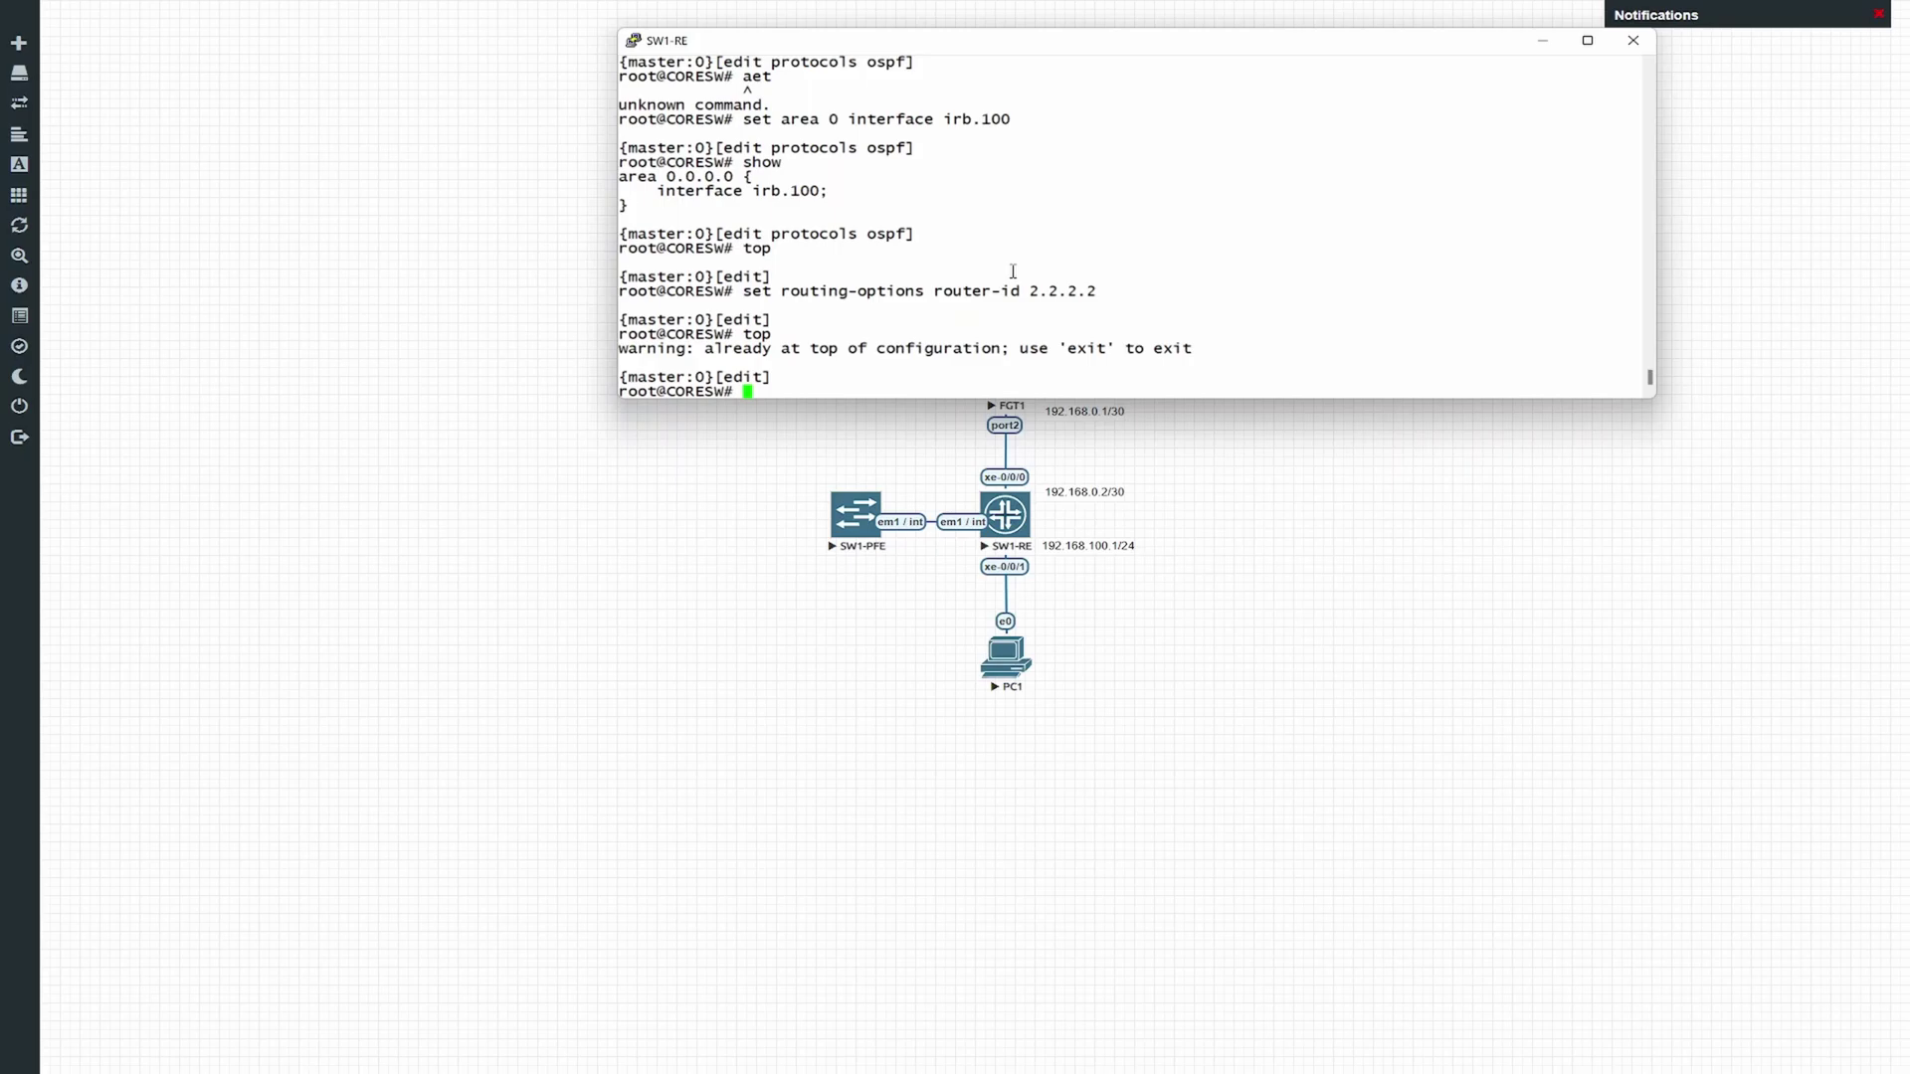
Configure interface xe-0/0/0 unit 0 for family ethernet-switching in trunk mode with VLAN100 as its VLAN member
type("top edit interfaces xe-0/0/")
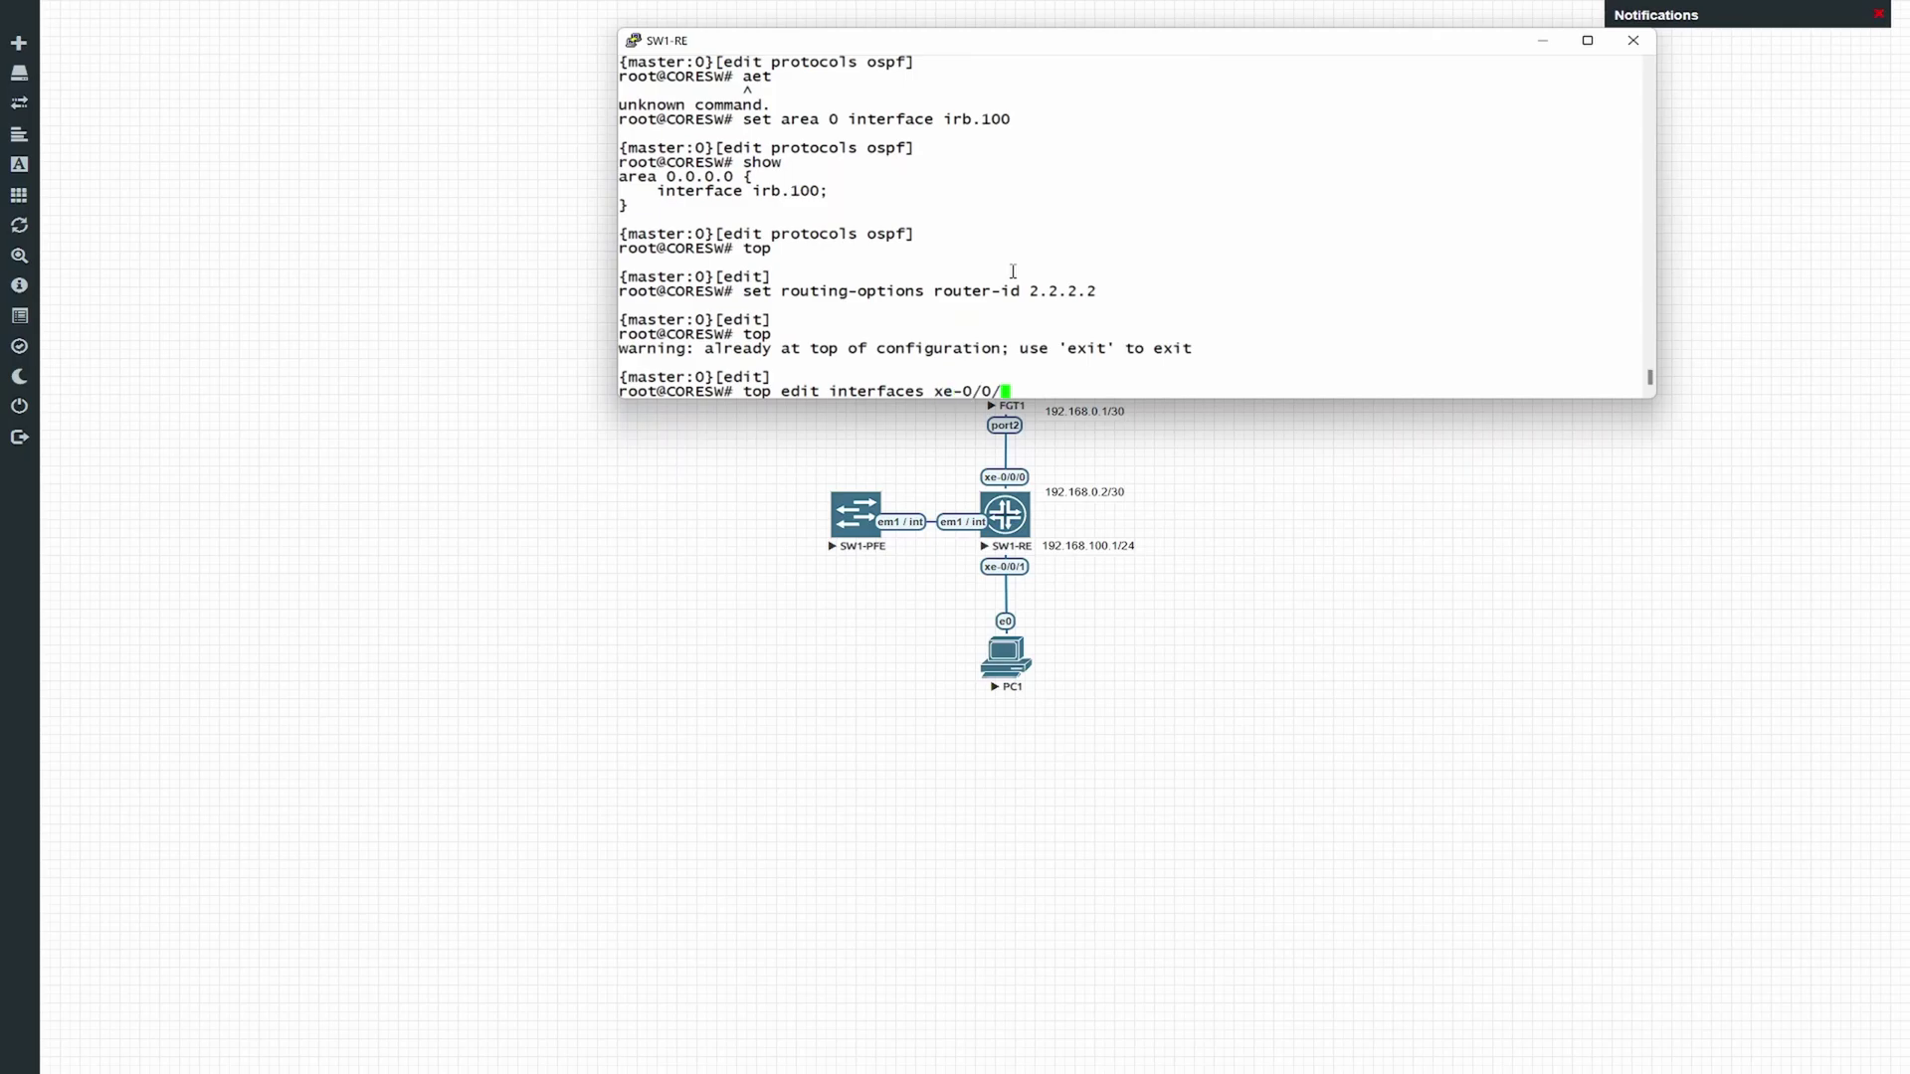
type("0")
key("Return")
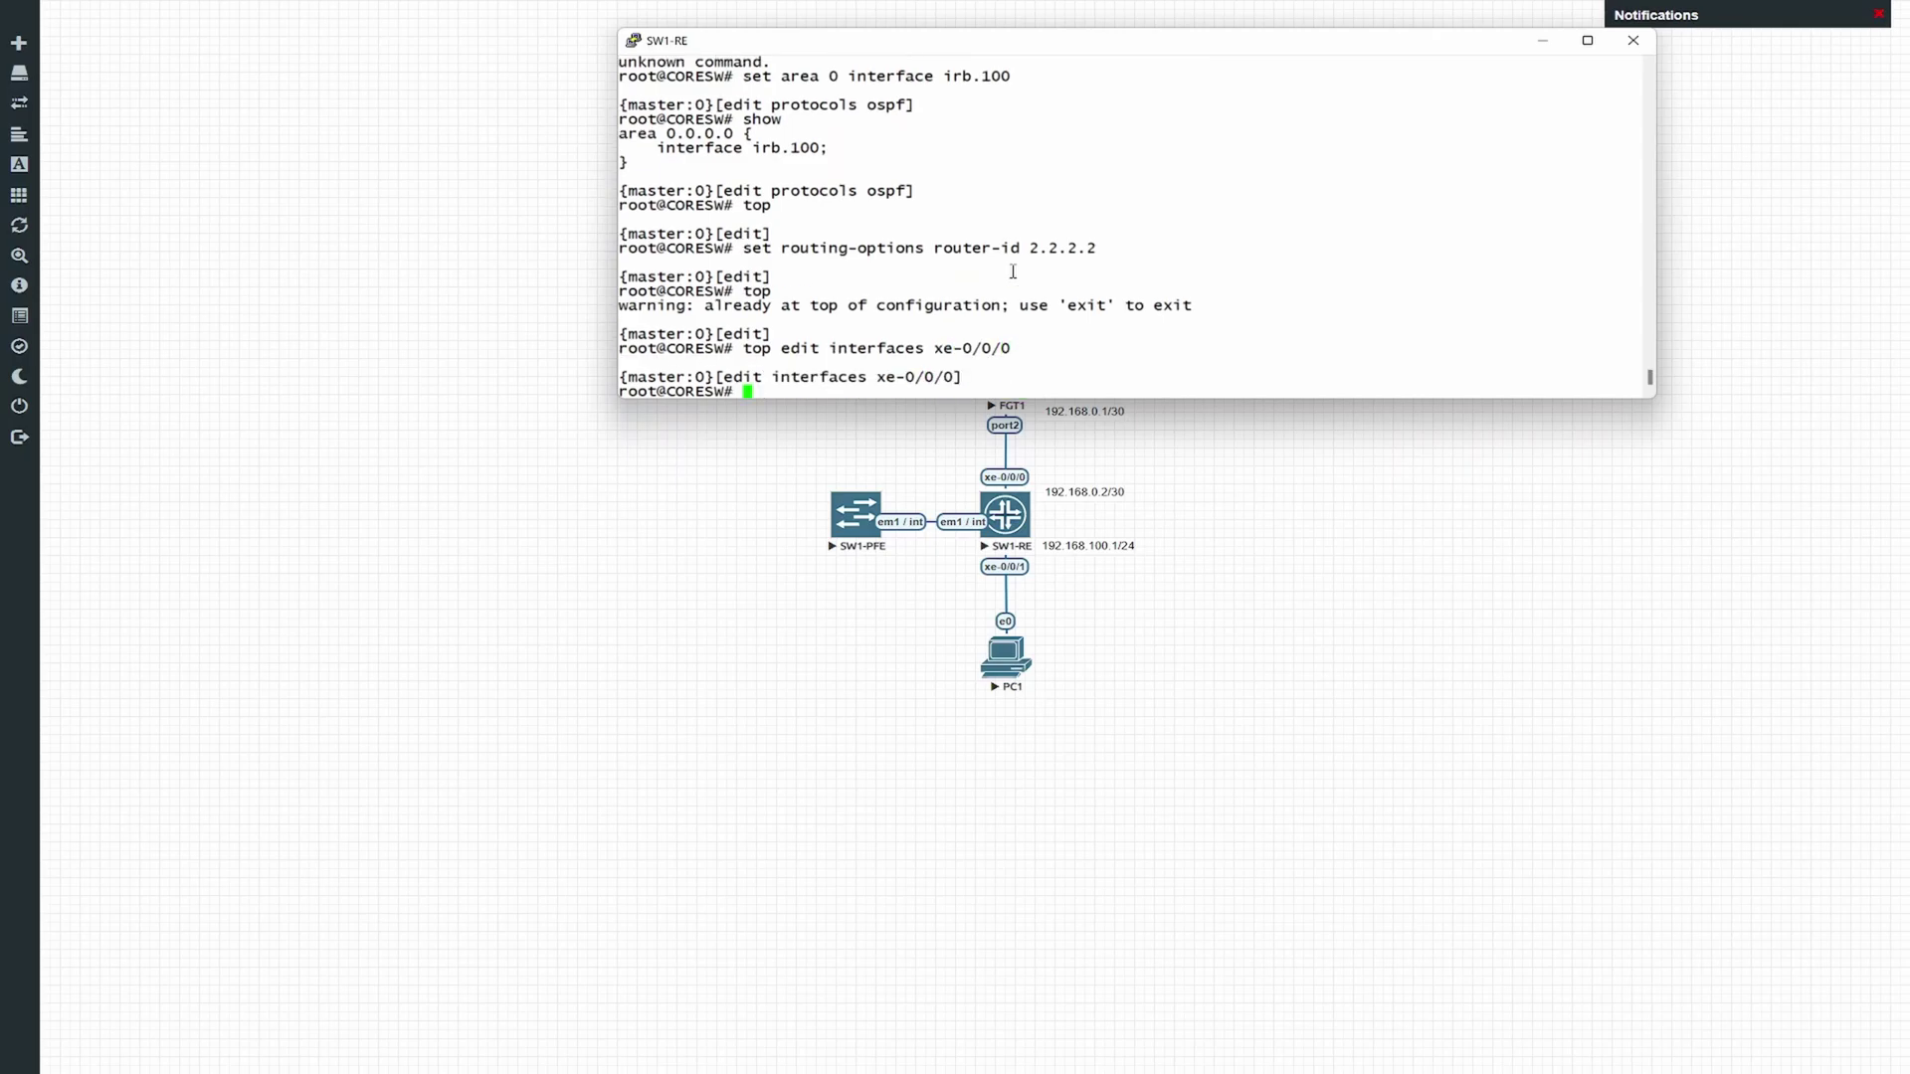
type("show")
key("Return")
type("set ")
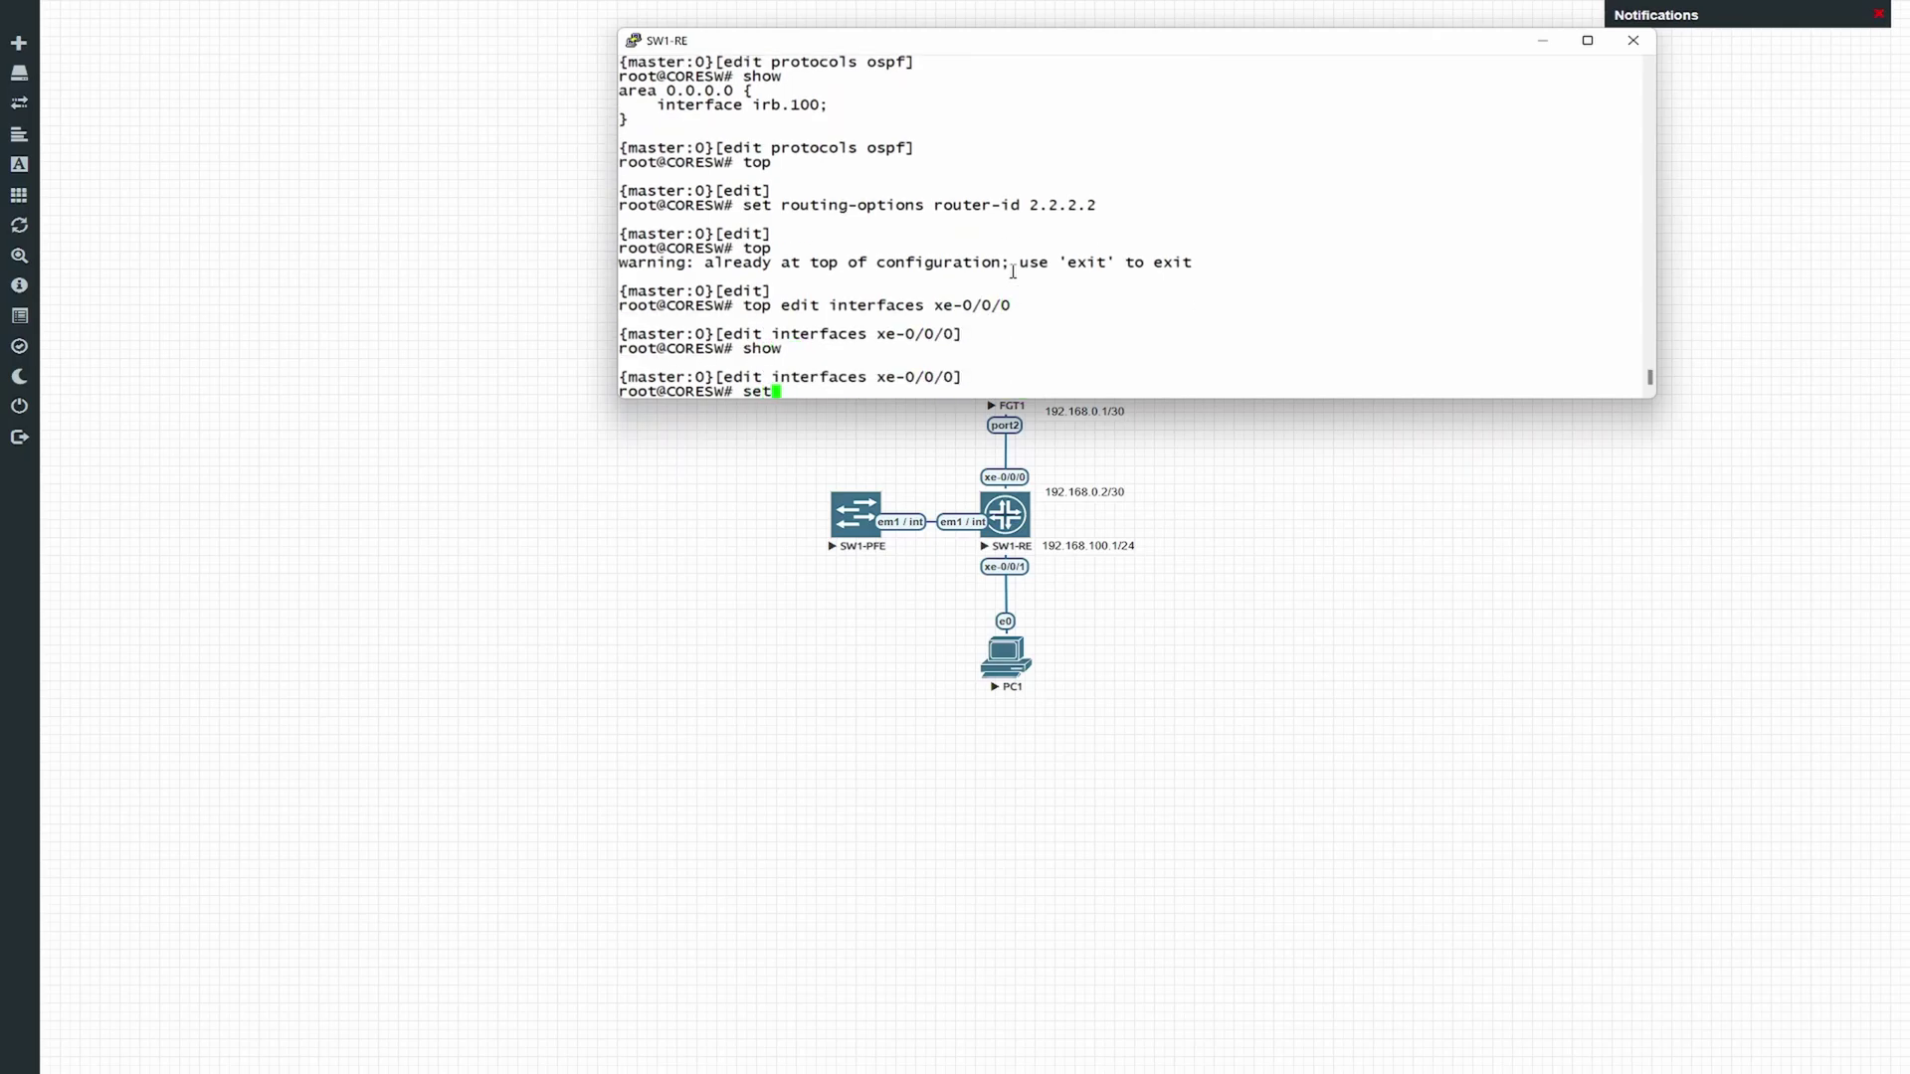
type("unit 0 family ethernet-switching inter")
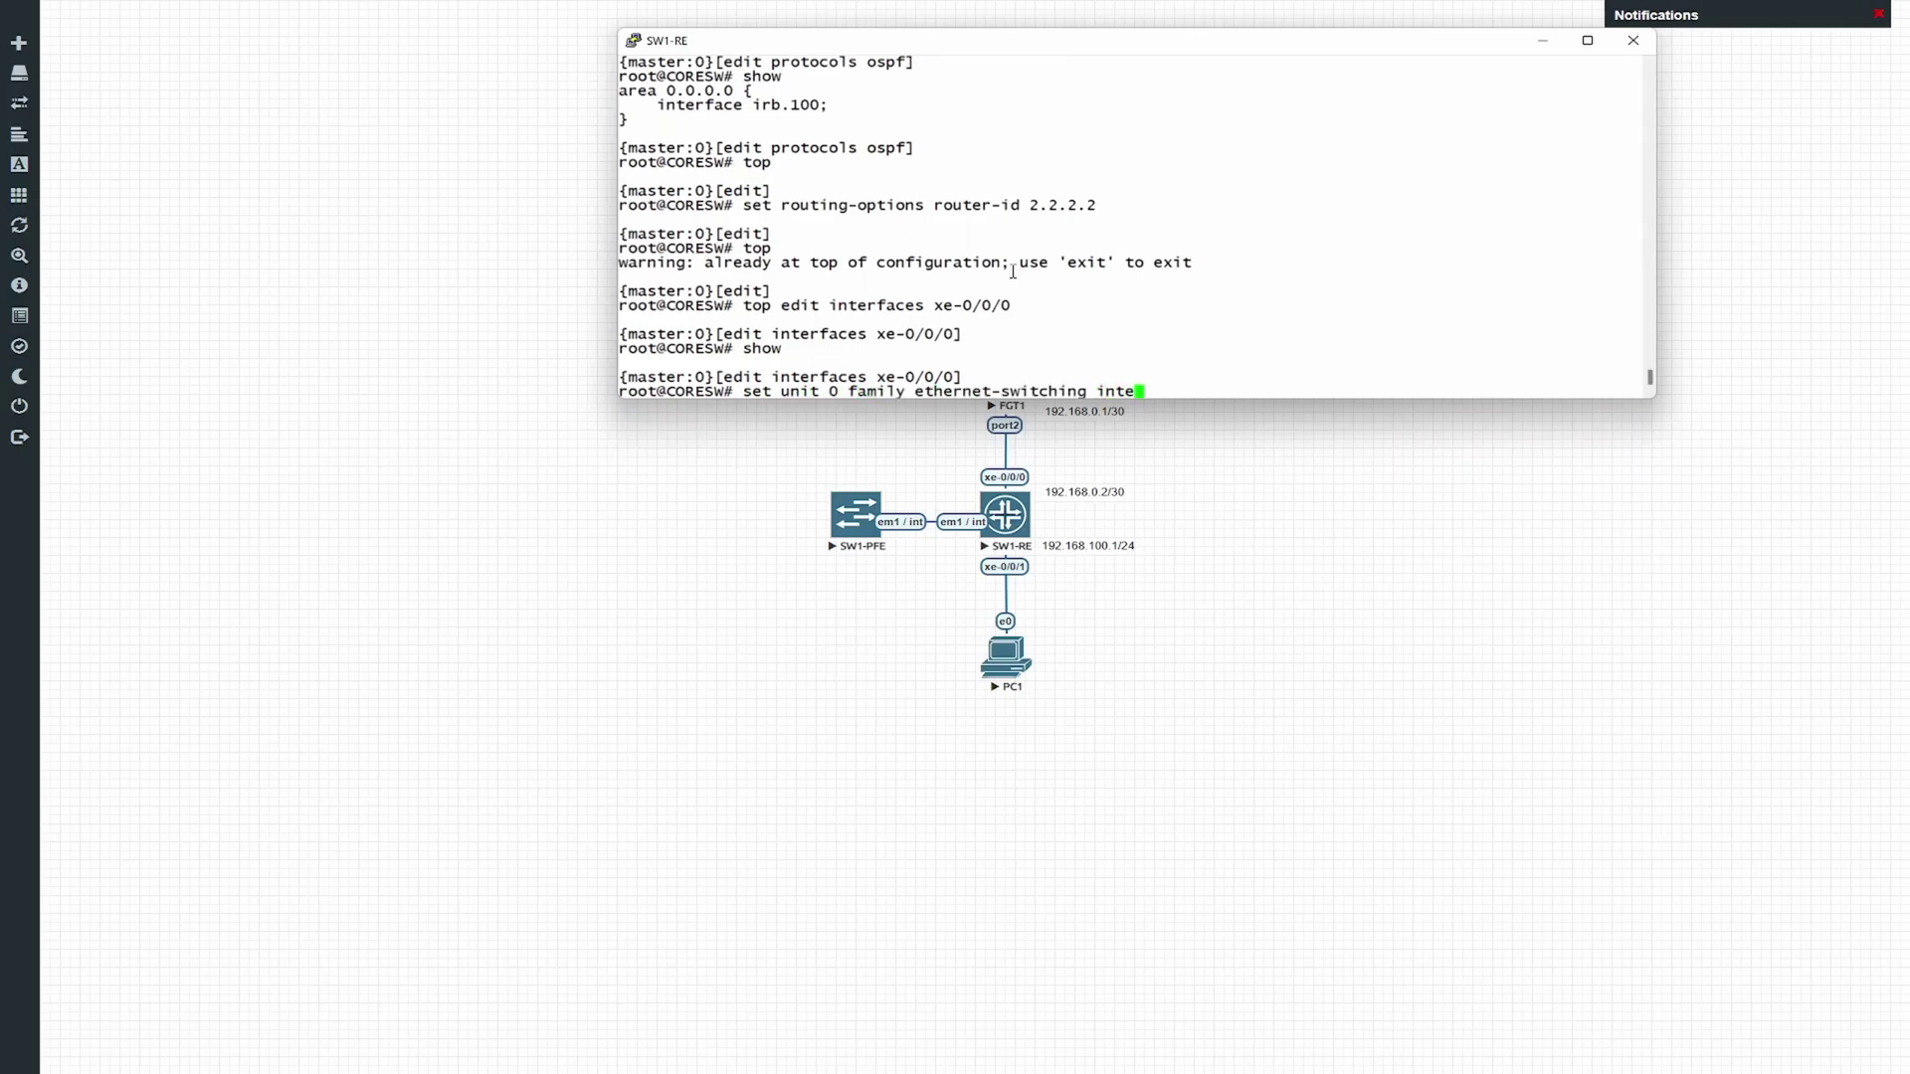
key("space")
type("face-mode trunk")
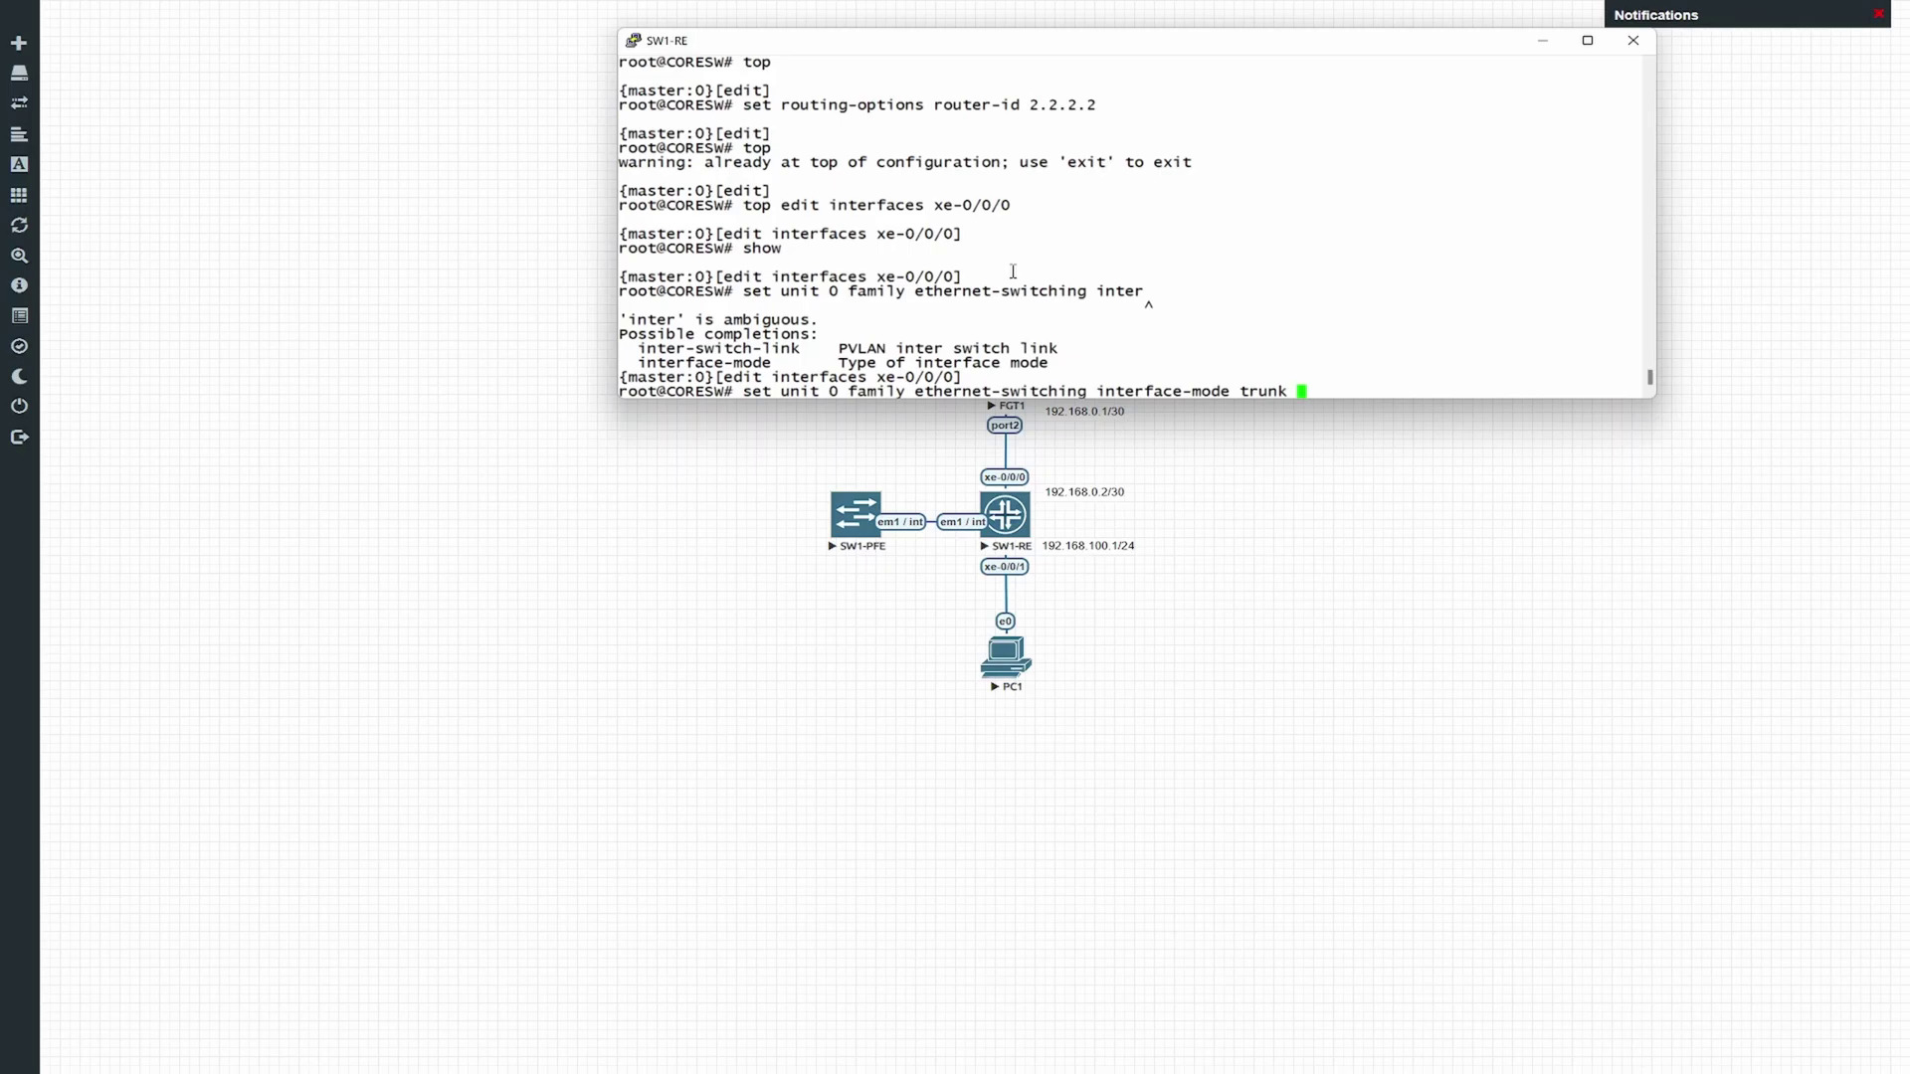
type("vlan mem")
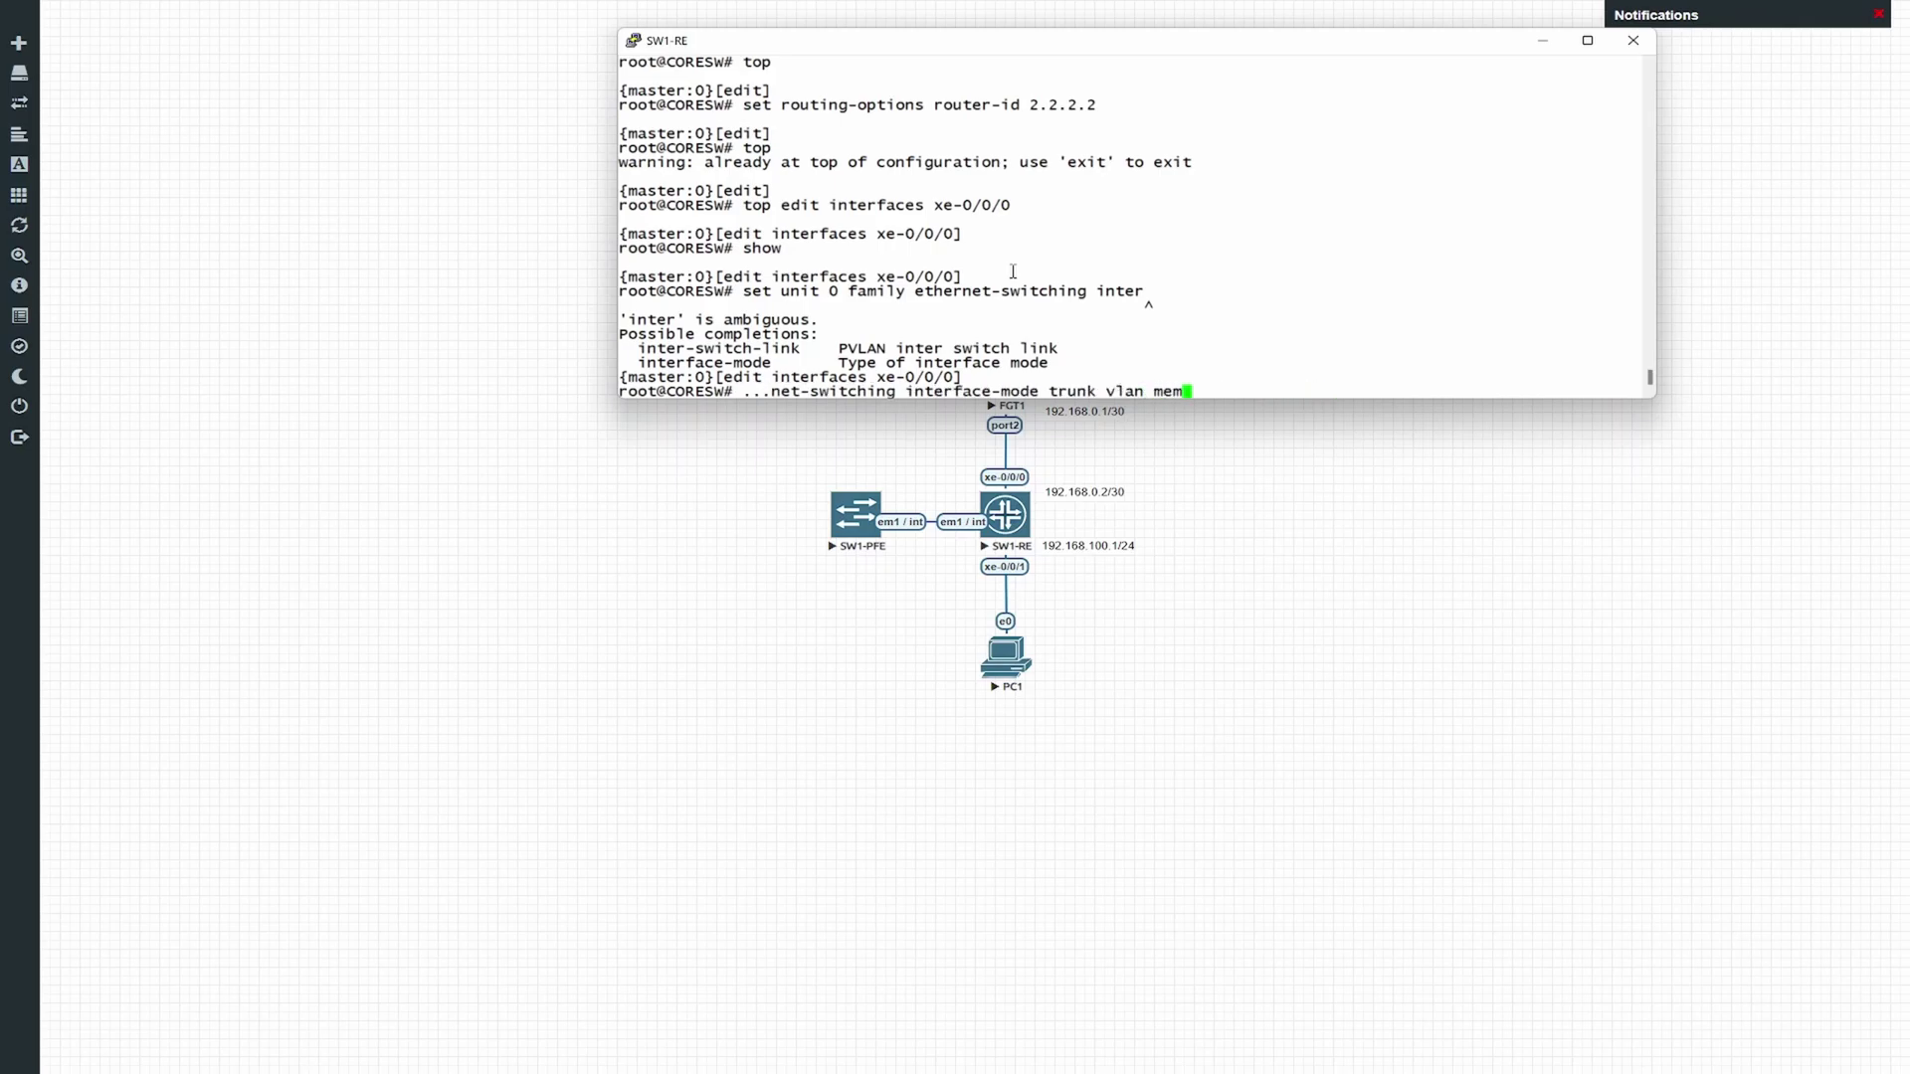
type("bers VLAN100")
key("Return")
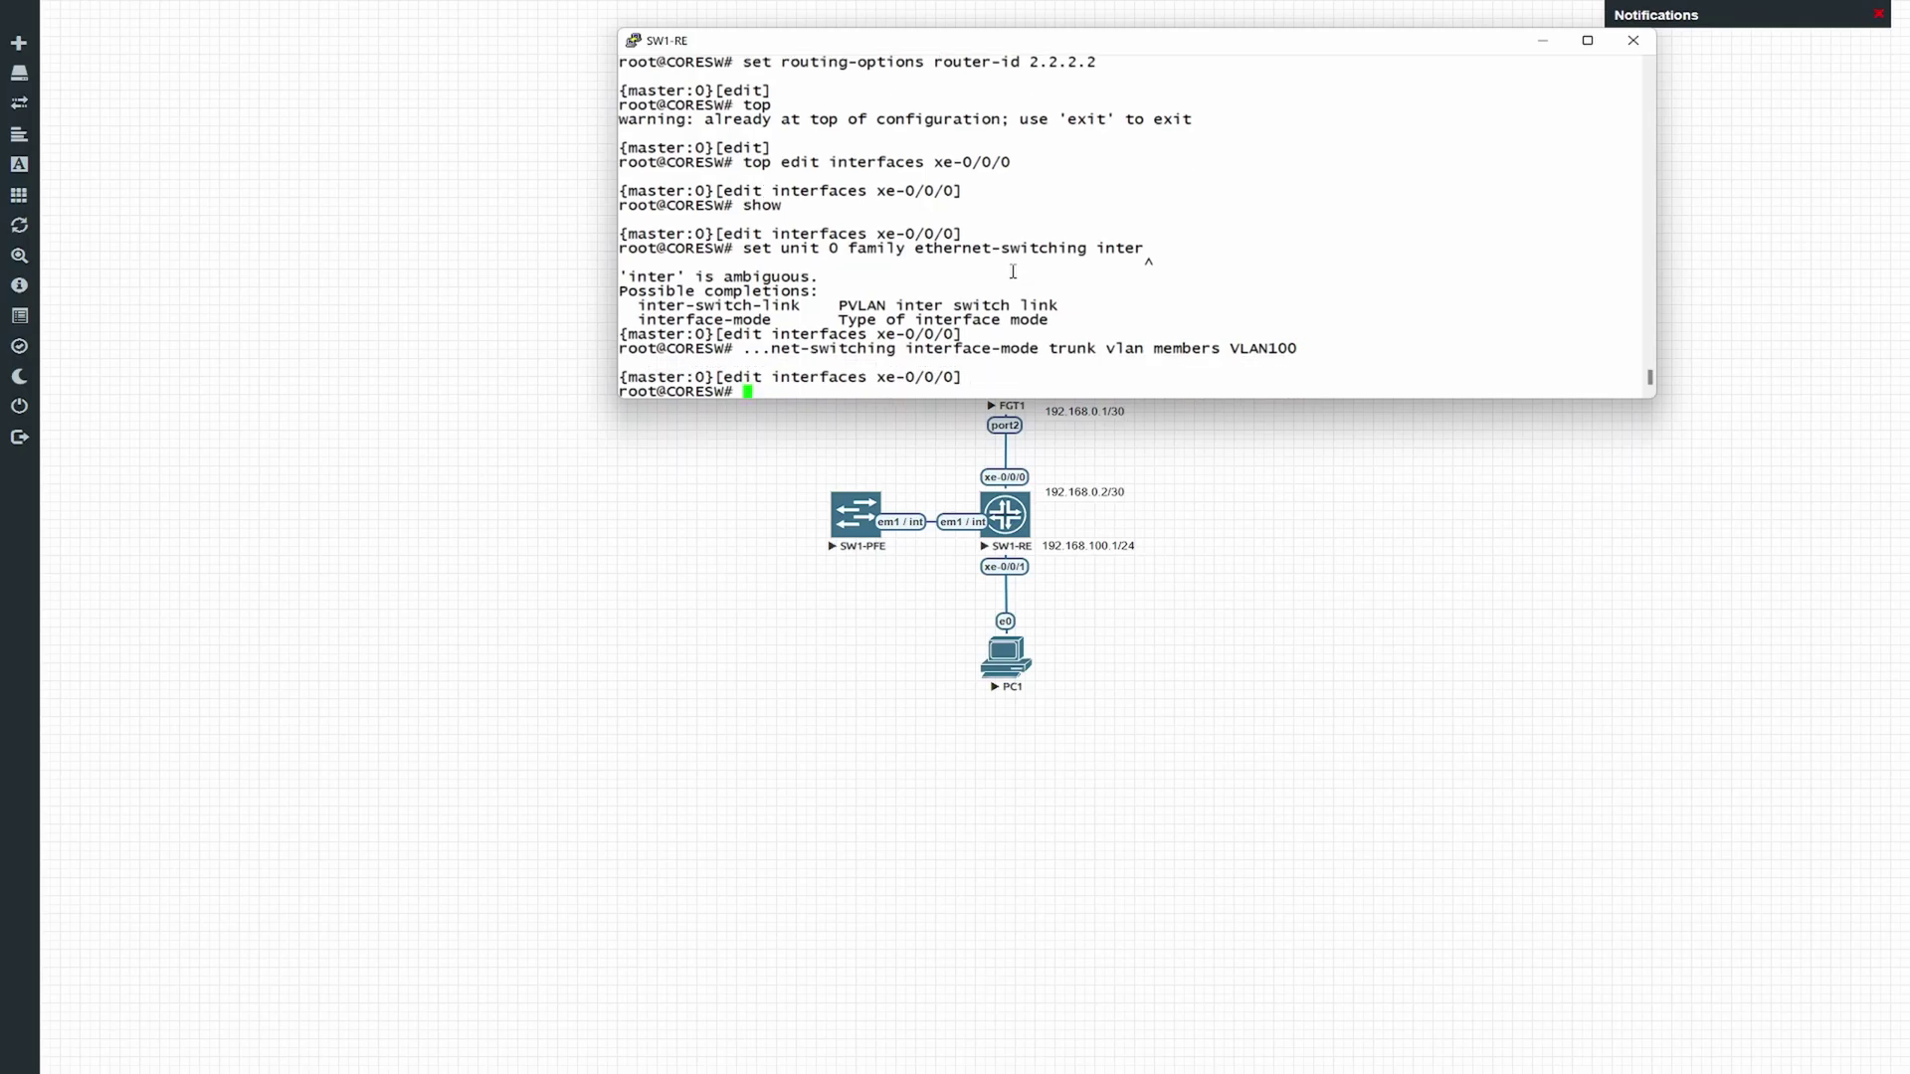
Move to the interface xe-0/0/1 hierarchy, show its configuration and delete everything under that level
type("up")
key("Return")
type("edit xe-0/0/1")
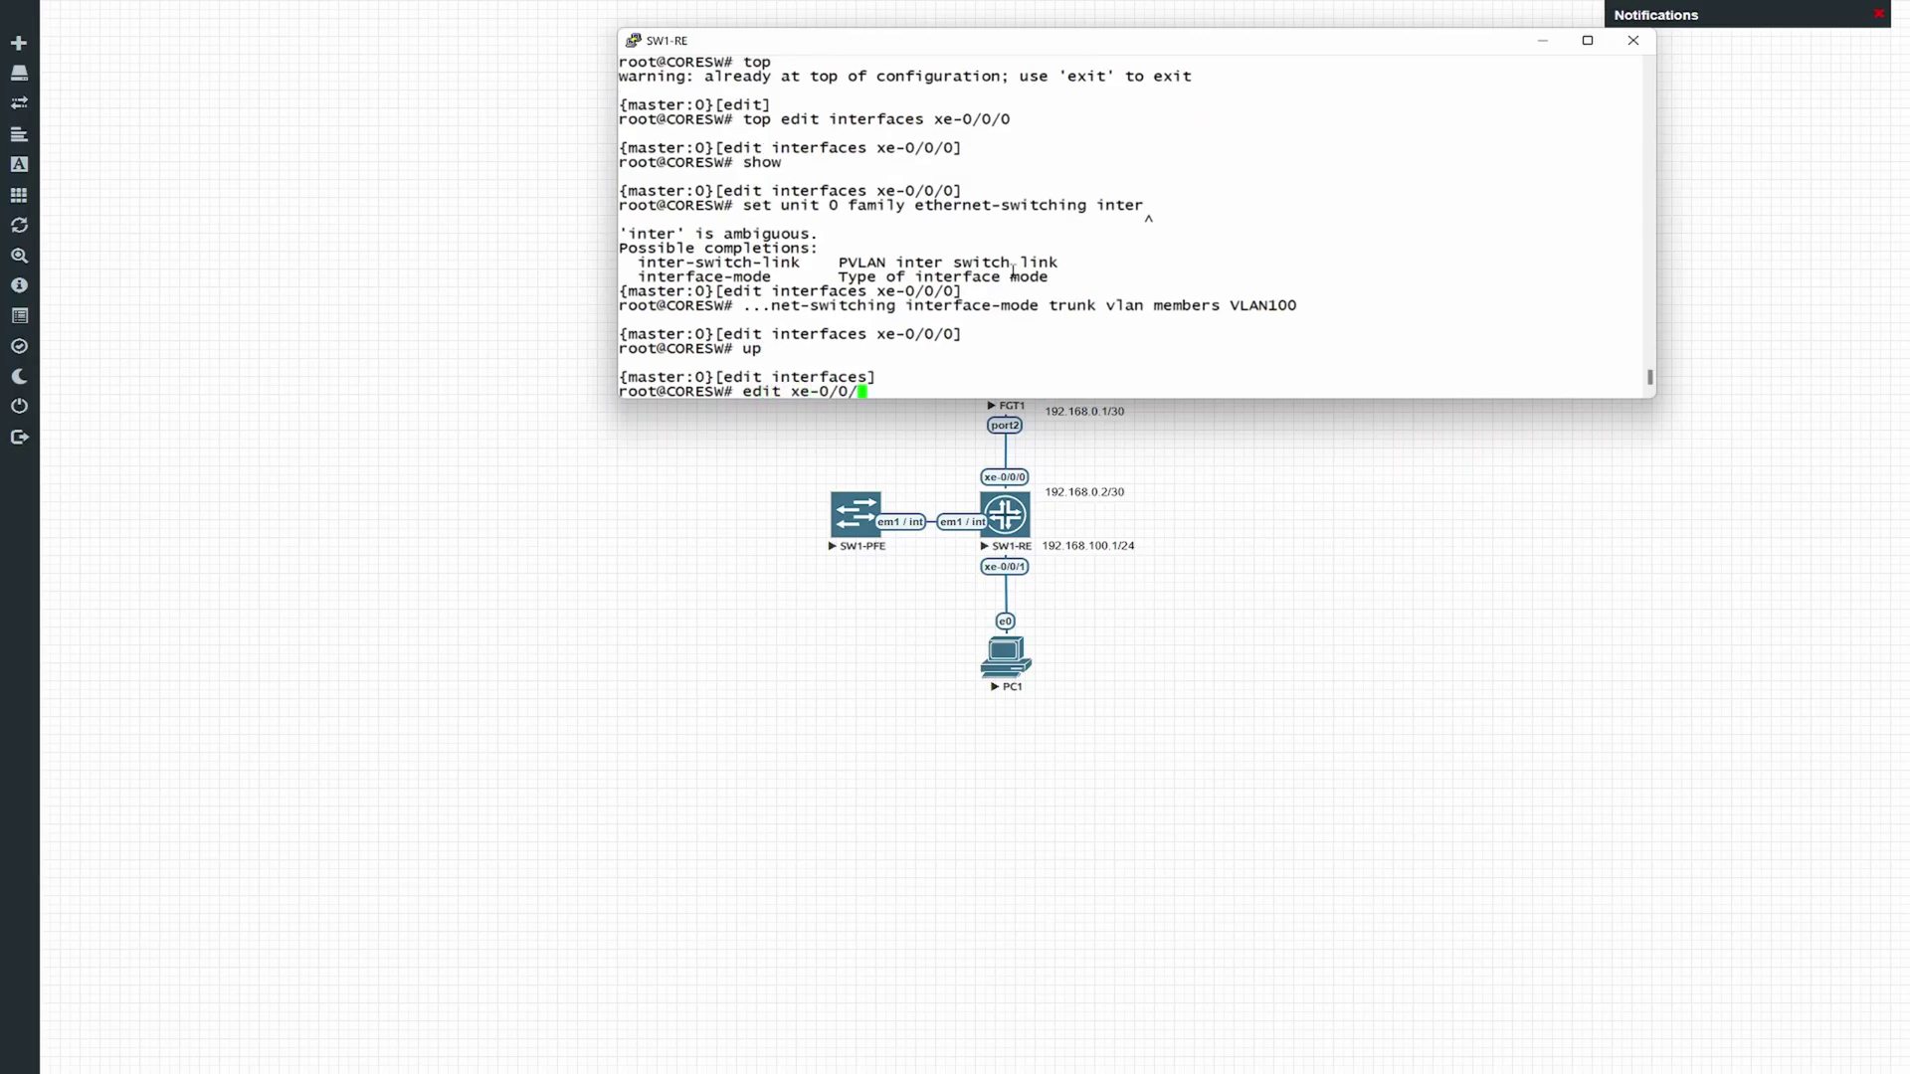
key("Return")
type("show")
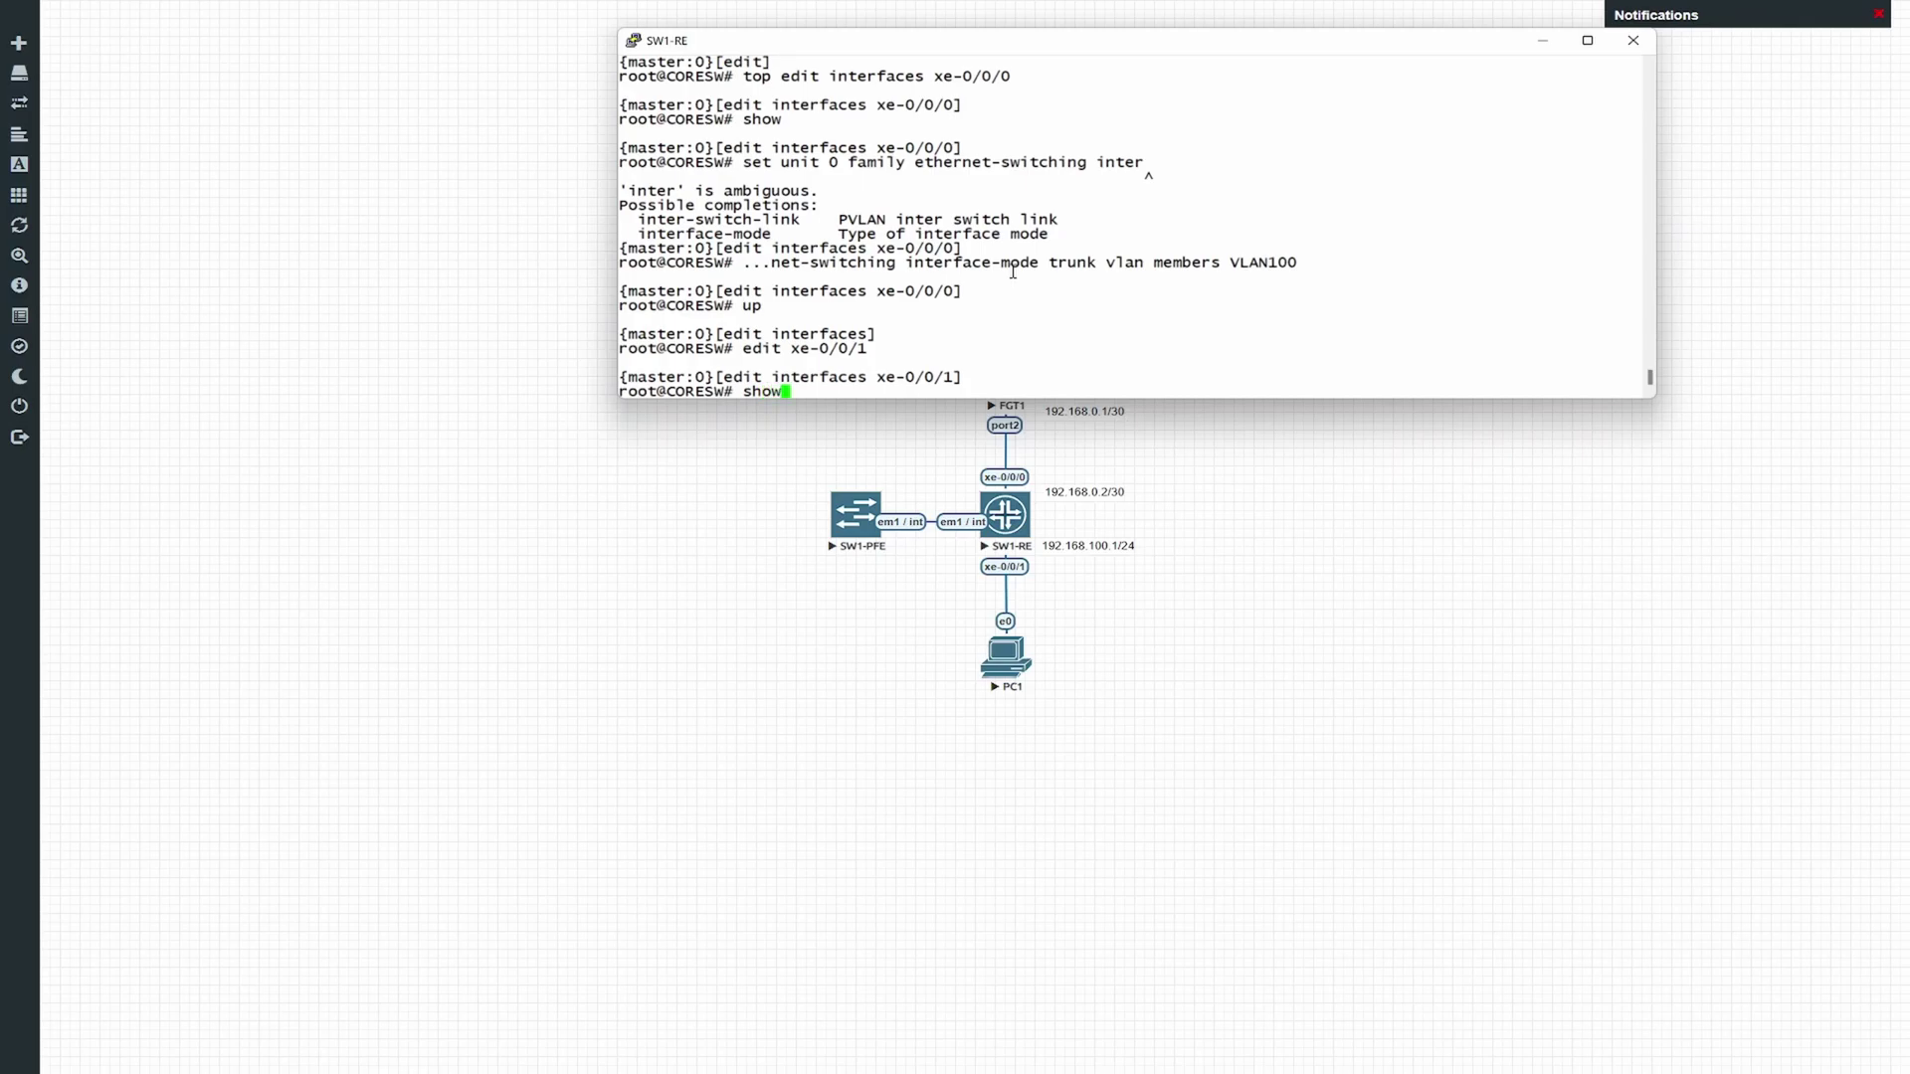
key("Return")
type("delete")
key("Return")
type("yes")
key("Return")
Configure xe-0/0/1 unit 0 for family ethernet-switching in access mode with VLAN10 as its VLAN member
type("set un")
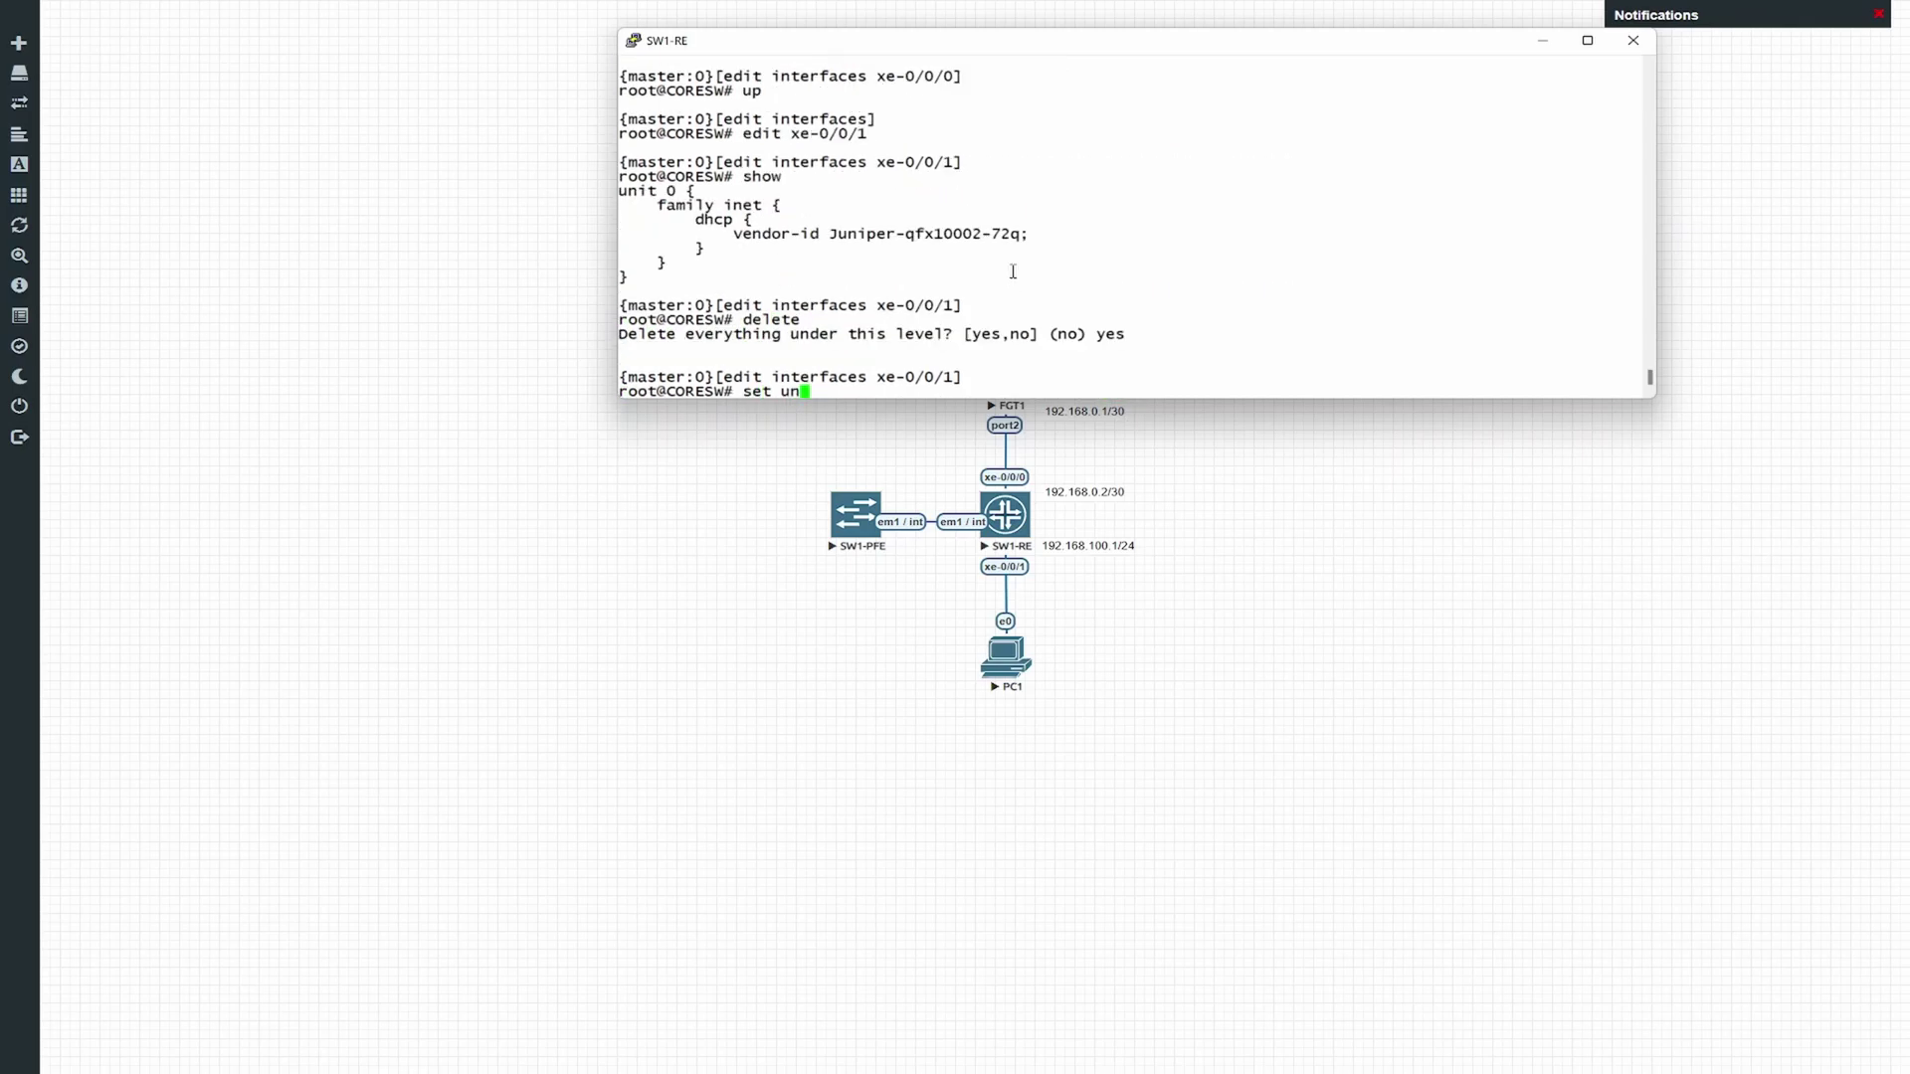
type("it 0 family ethernet-switching port")
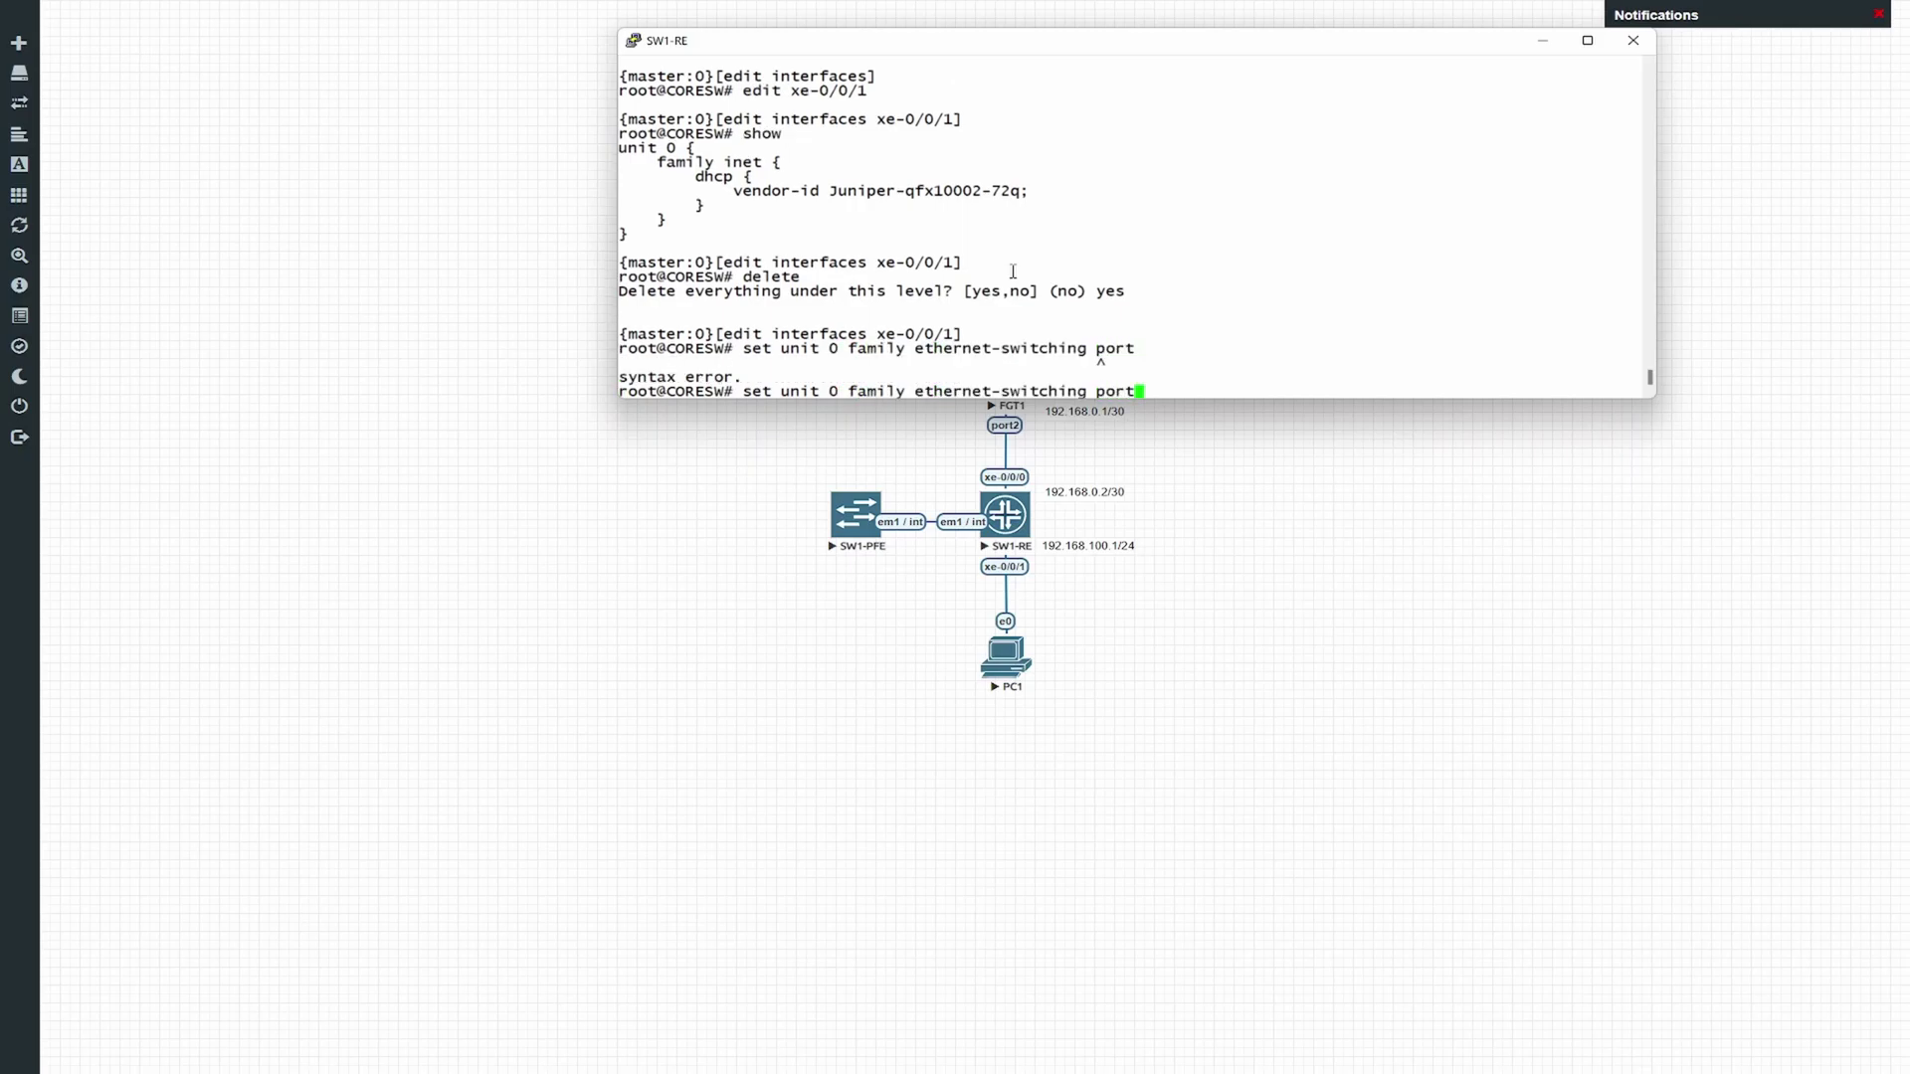
key("BackSpace")
key("BackSpace")
key("BackSpace")
key("BackSpace")
type("inter")
key("space")
type("f")
key("space")
type("access ")
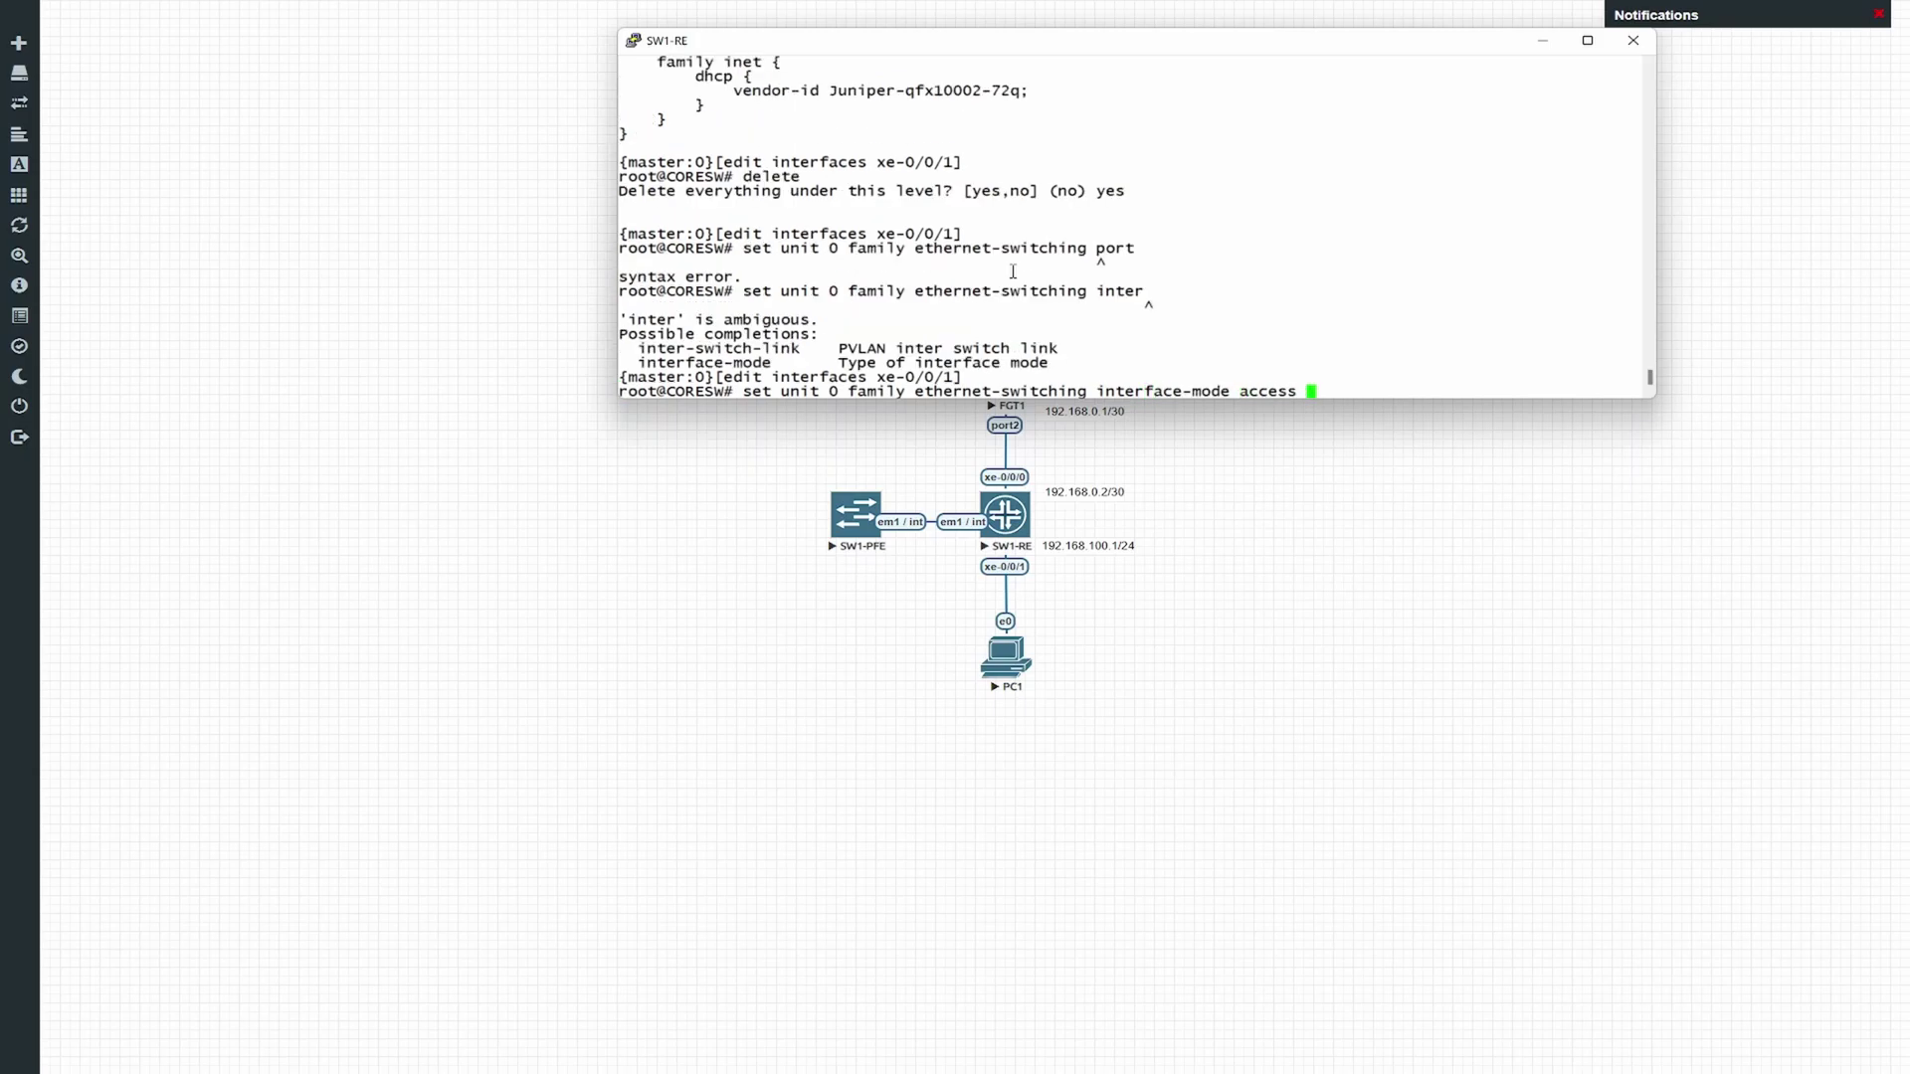
type("vlan ")
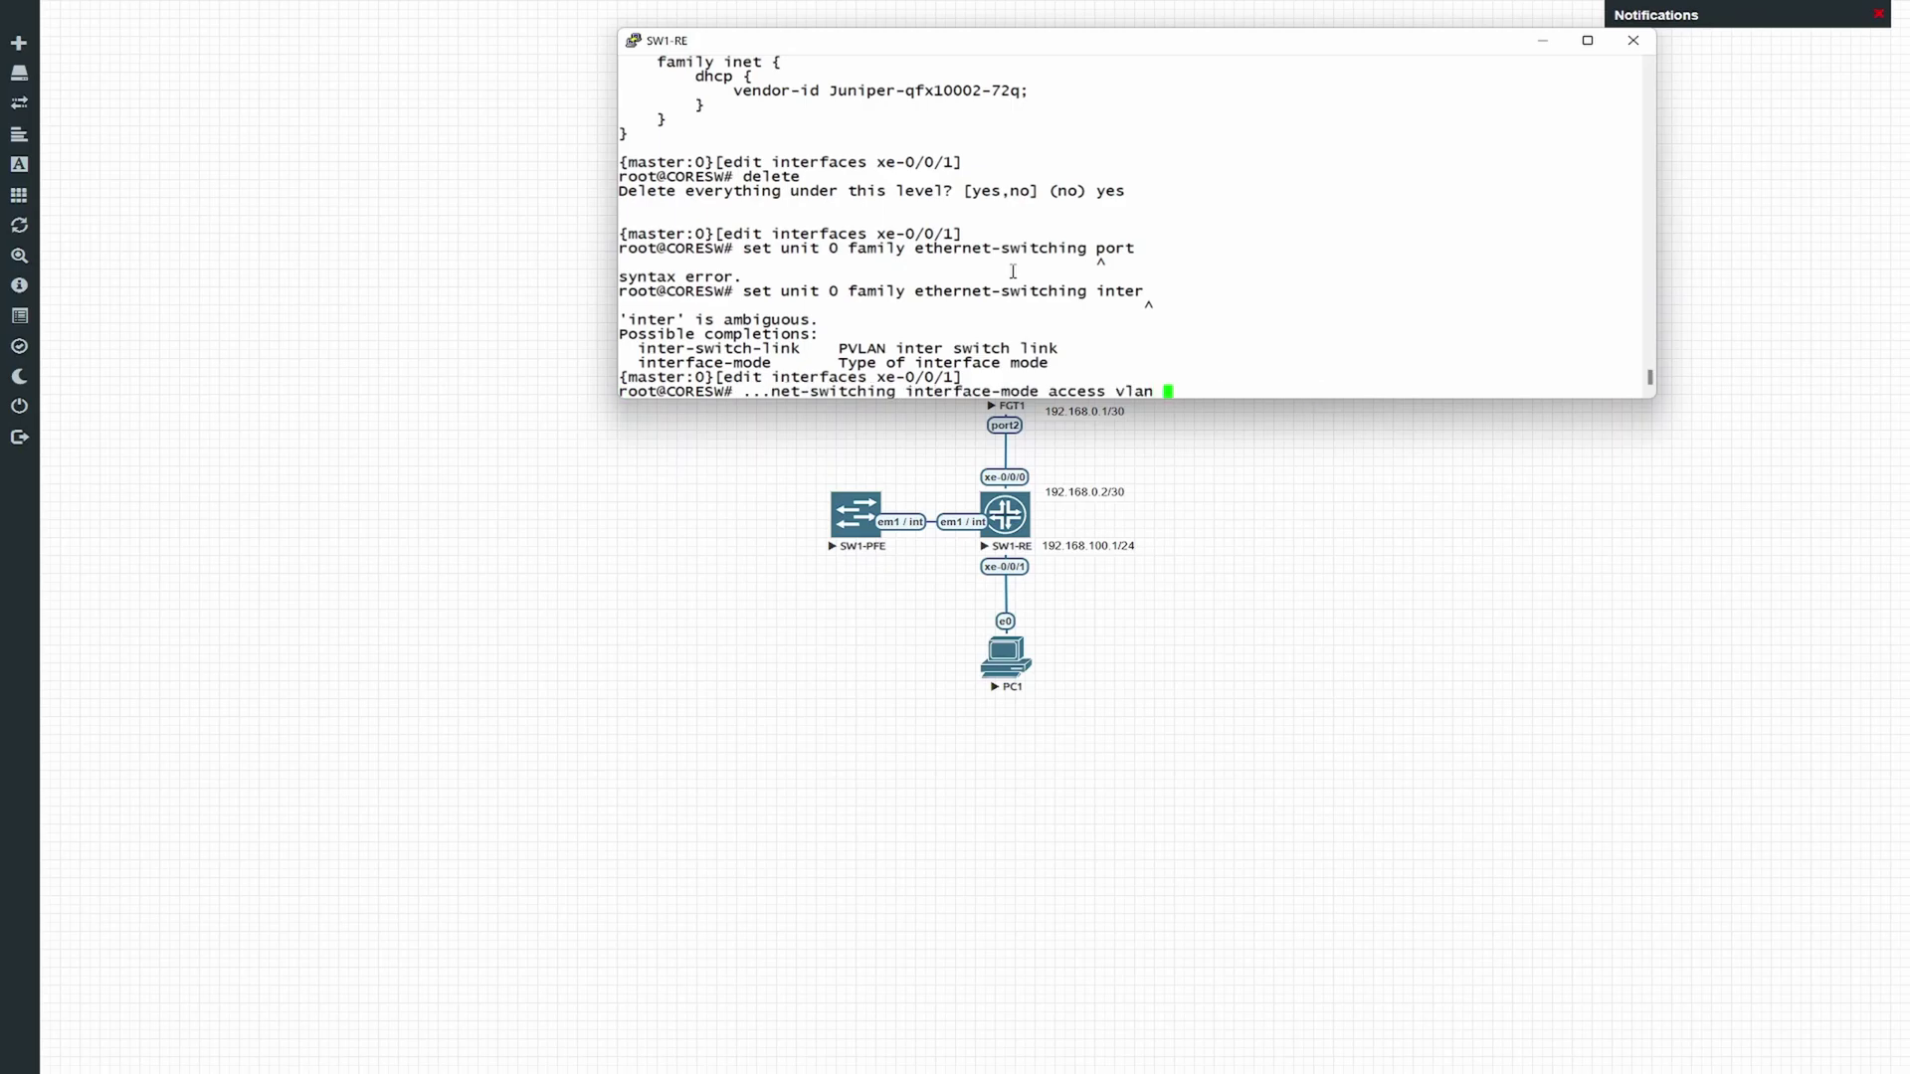
type("members VLAN10")
key("Return")
Show the xe-0/0/1 configuration, then commit the changes and exit configuration mode
type("show")
key("Return")
type("commit and-quit")
key("Return")
key("Return")
key("Return")
key("Return")
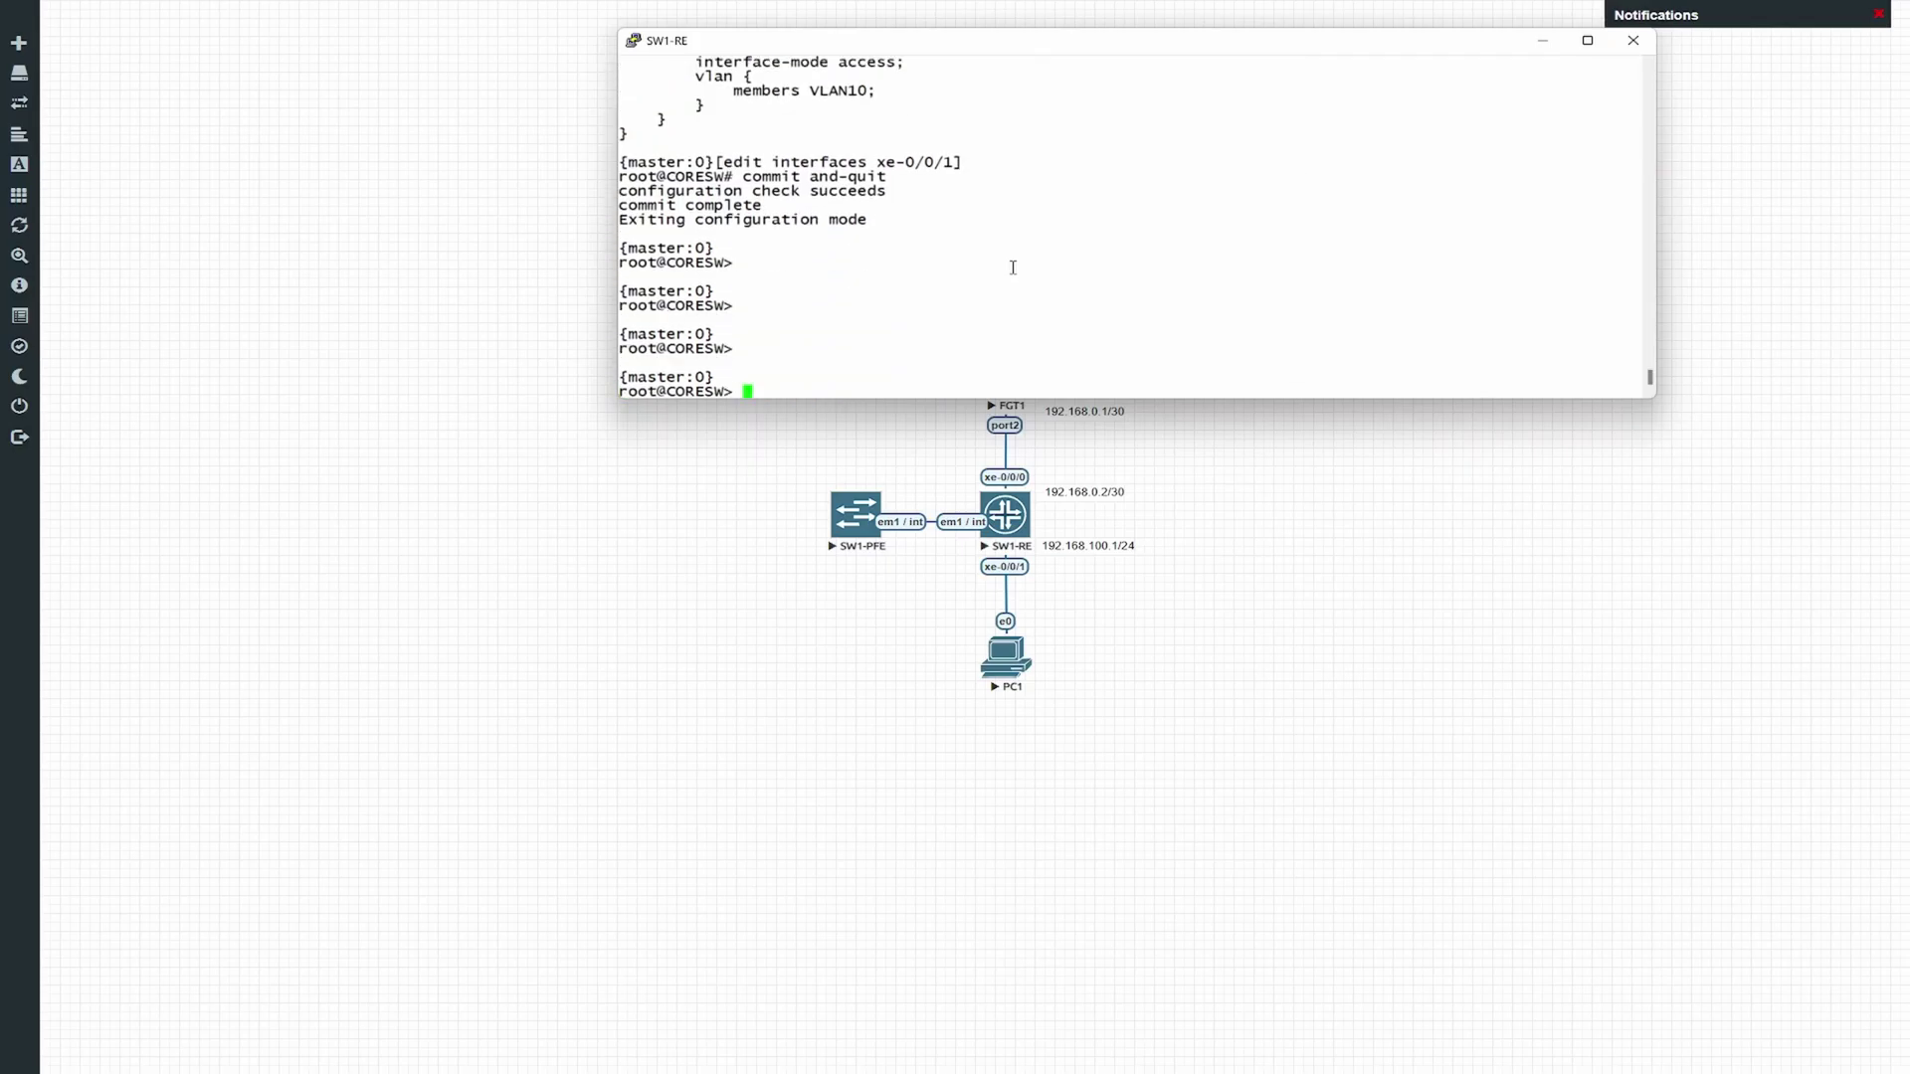
Show the ethernet-switching details of interfaces xe-0/0/0 and xe-0/0/1 to check VLAN membership and tagging
type("show ethernet-switching ")
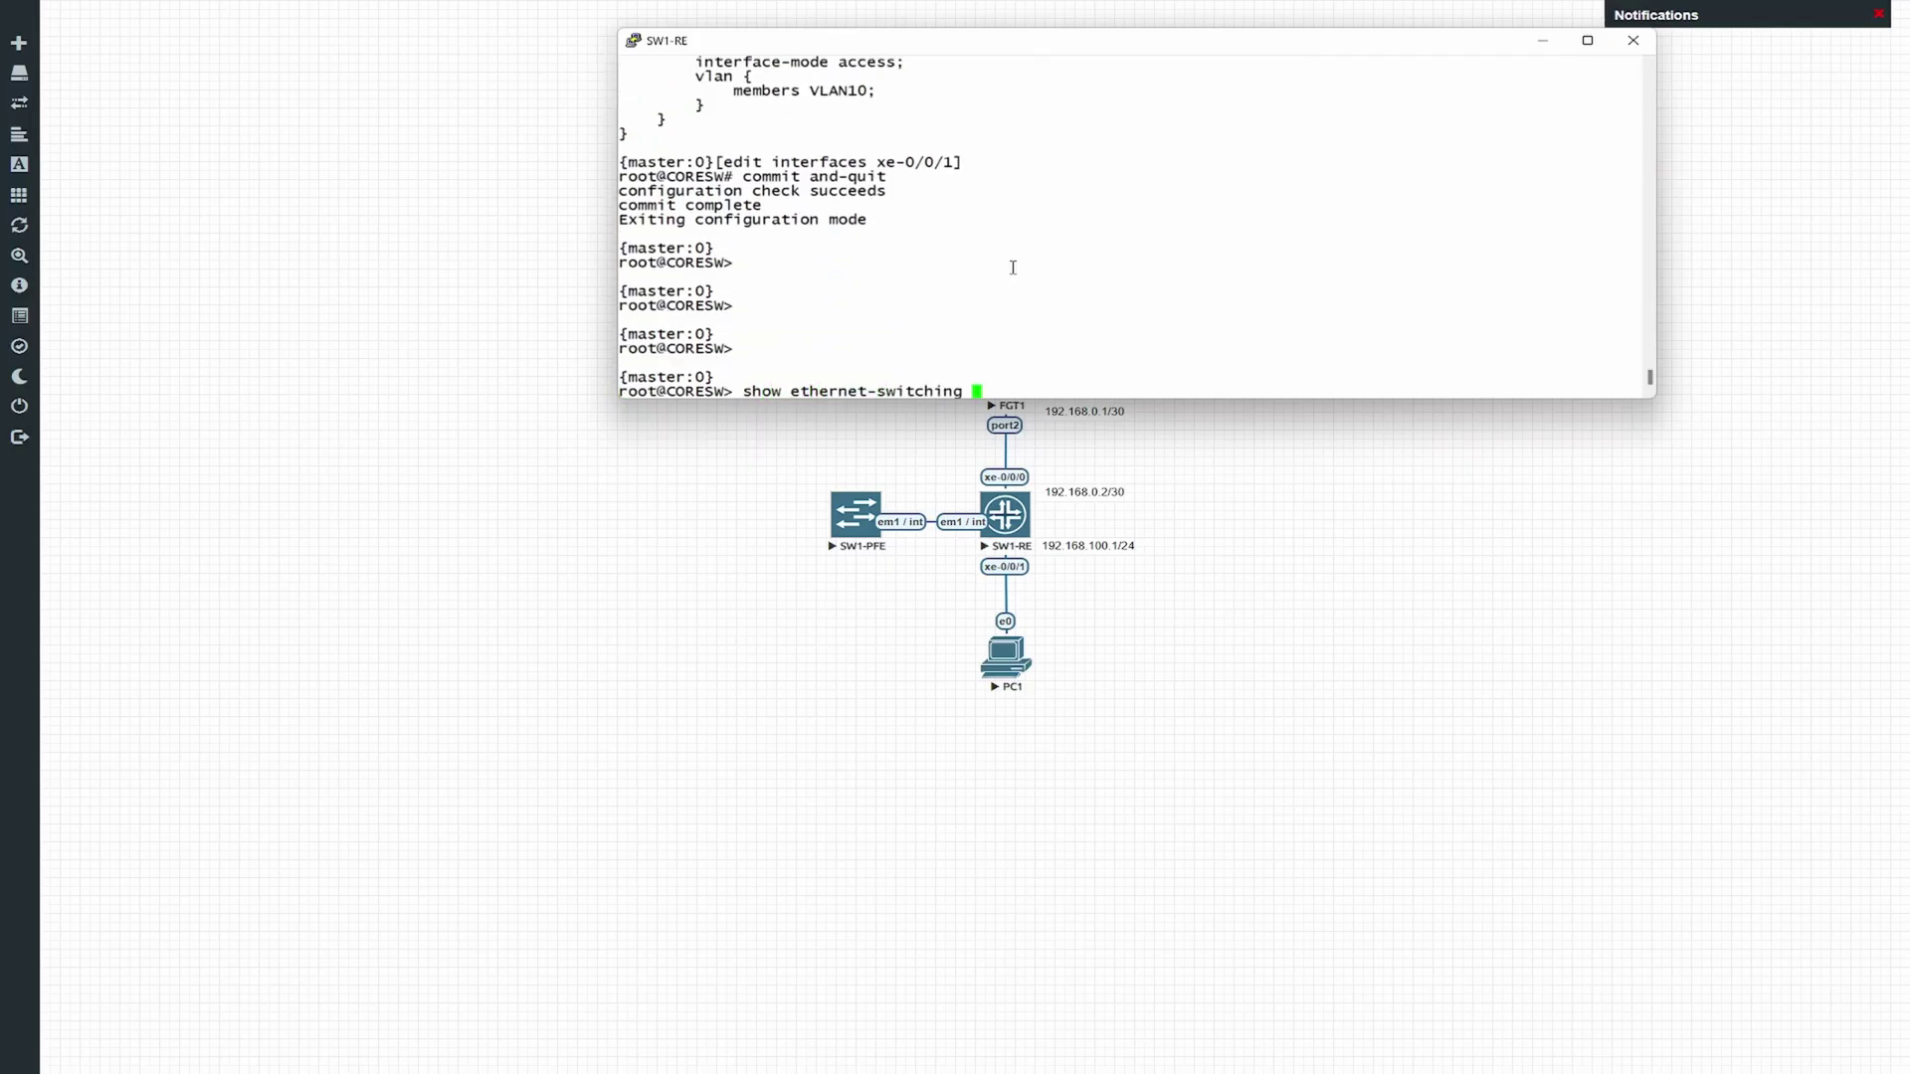
type("interface xe-0/0/0")
key("Return")
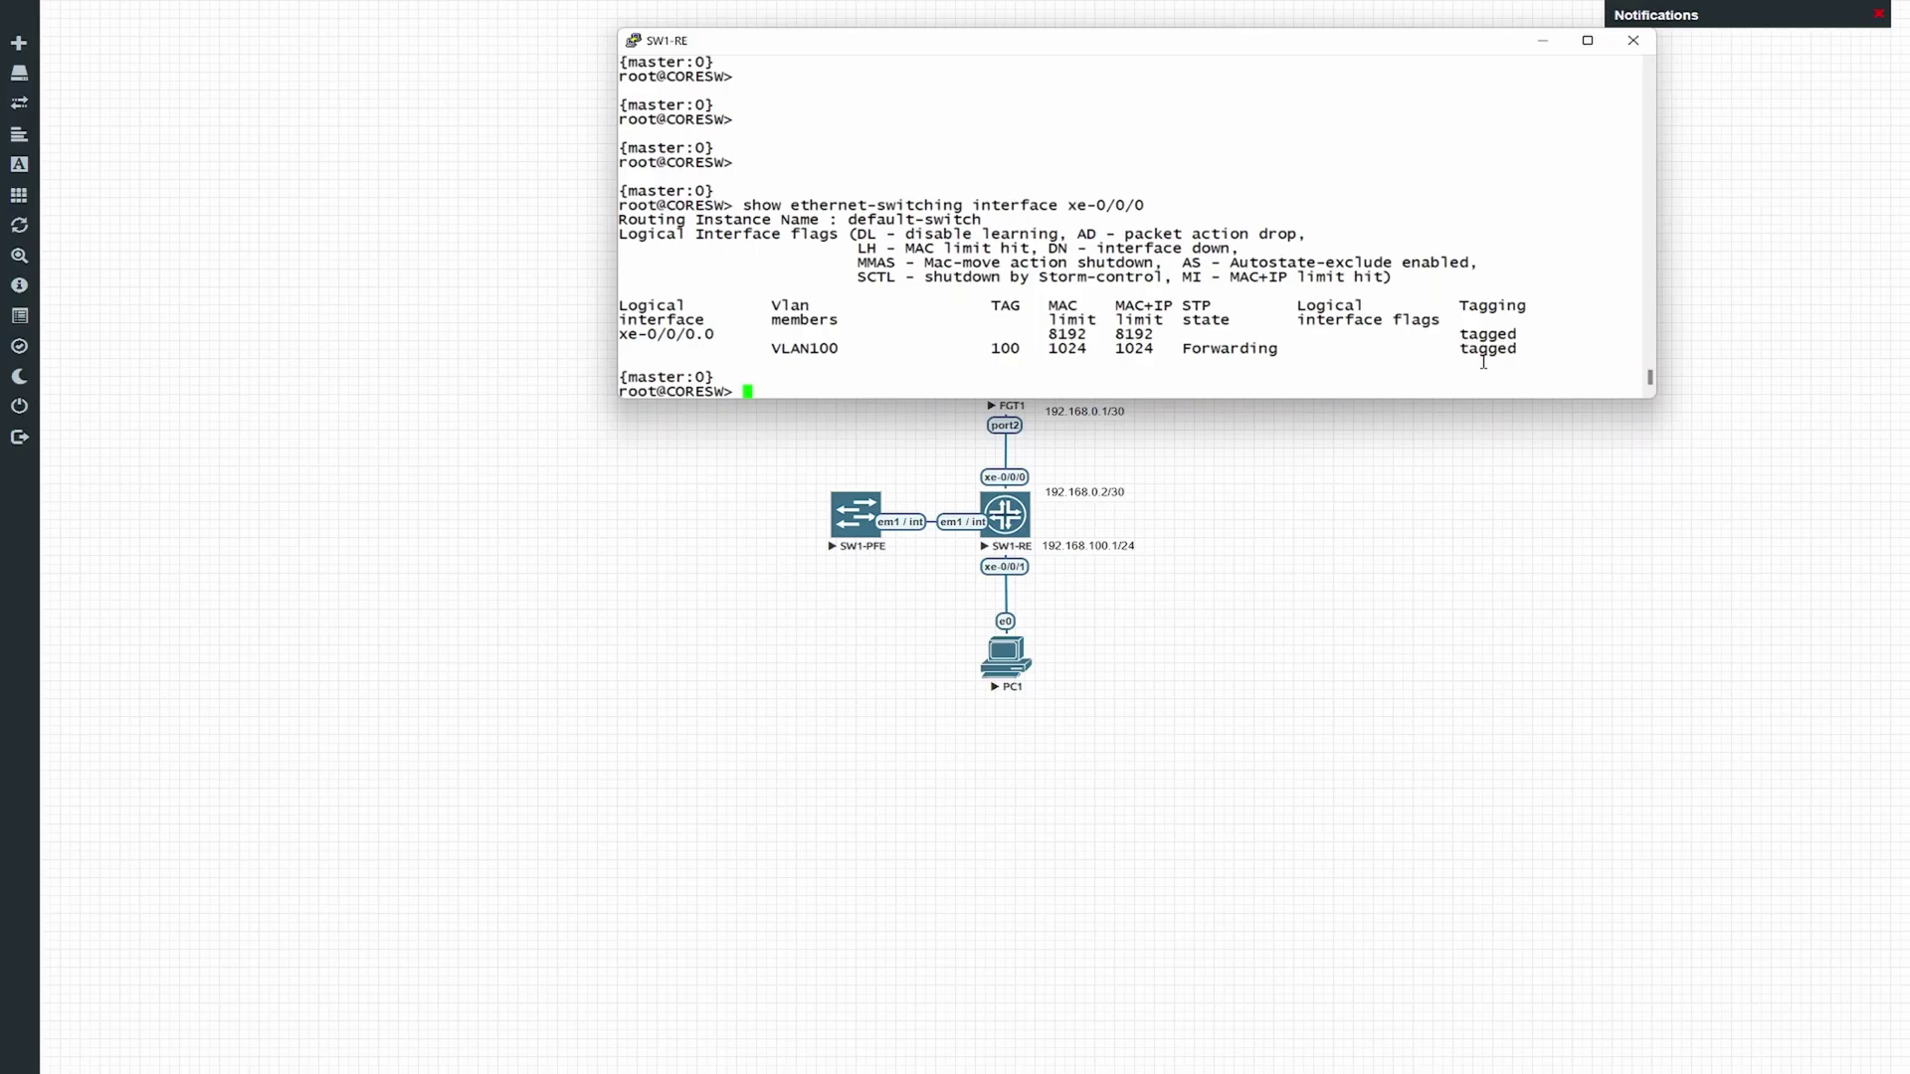
key("Up")
key("BackSpace")
type("1")
key("Return")
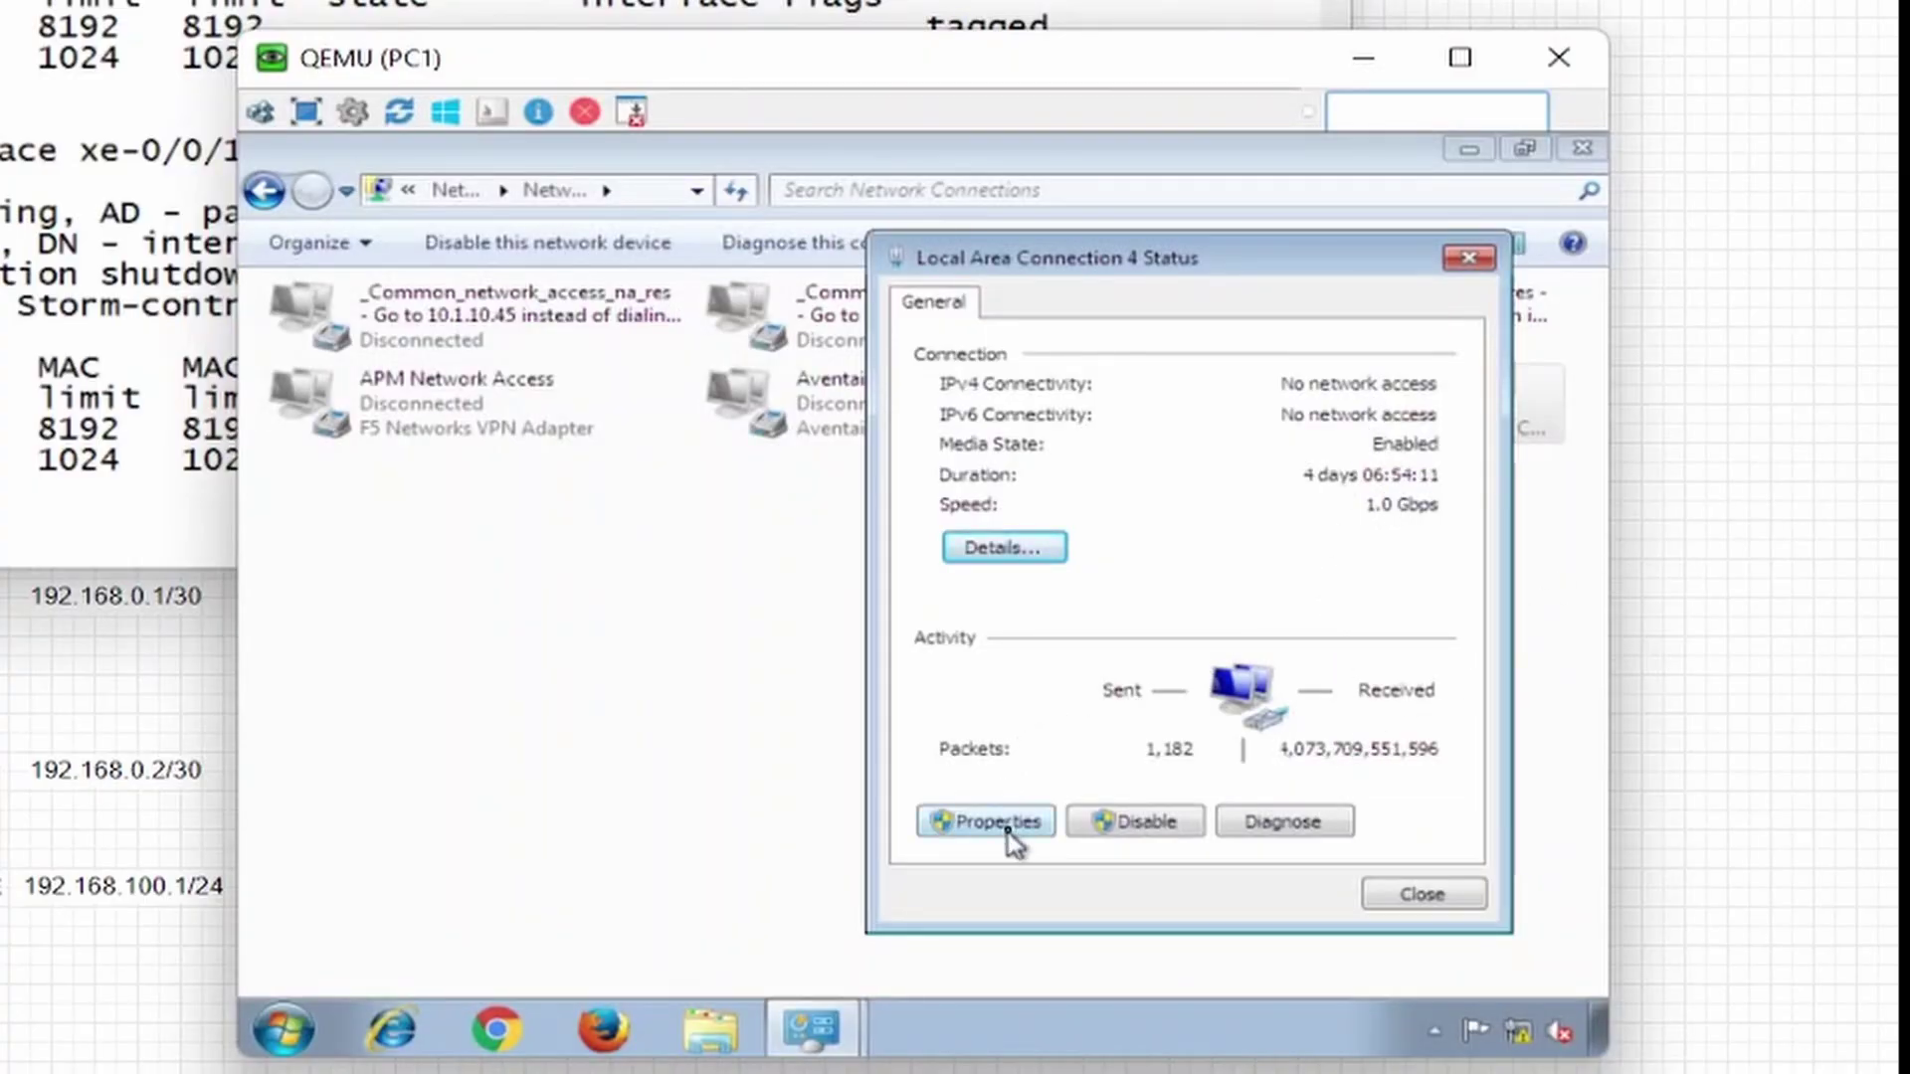
On PC1, view the network connection details and ping the gateway 192.168.100.1 from a command prompt
left_click(1017, 551)
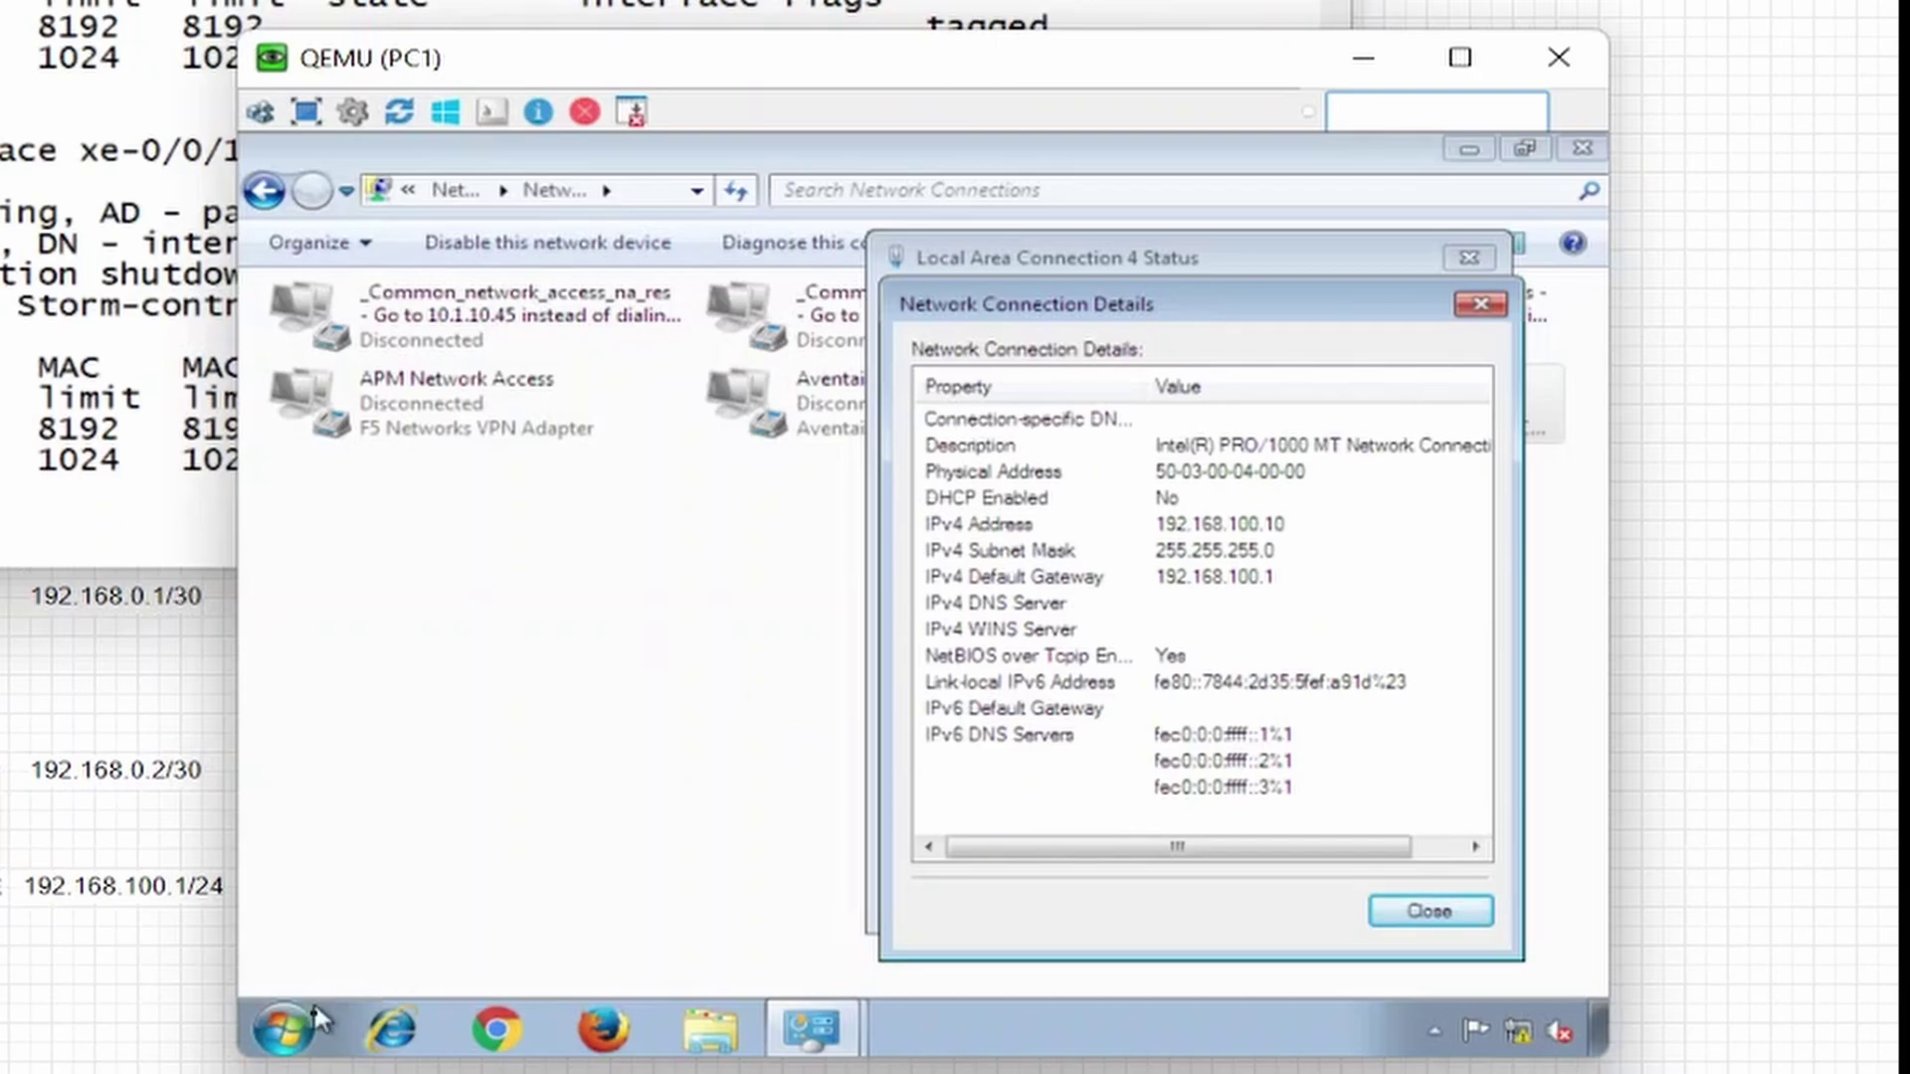
left_click(283, 1029)
type("cmd")
key("Return")
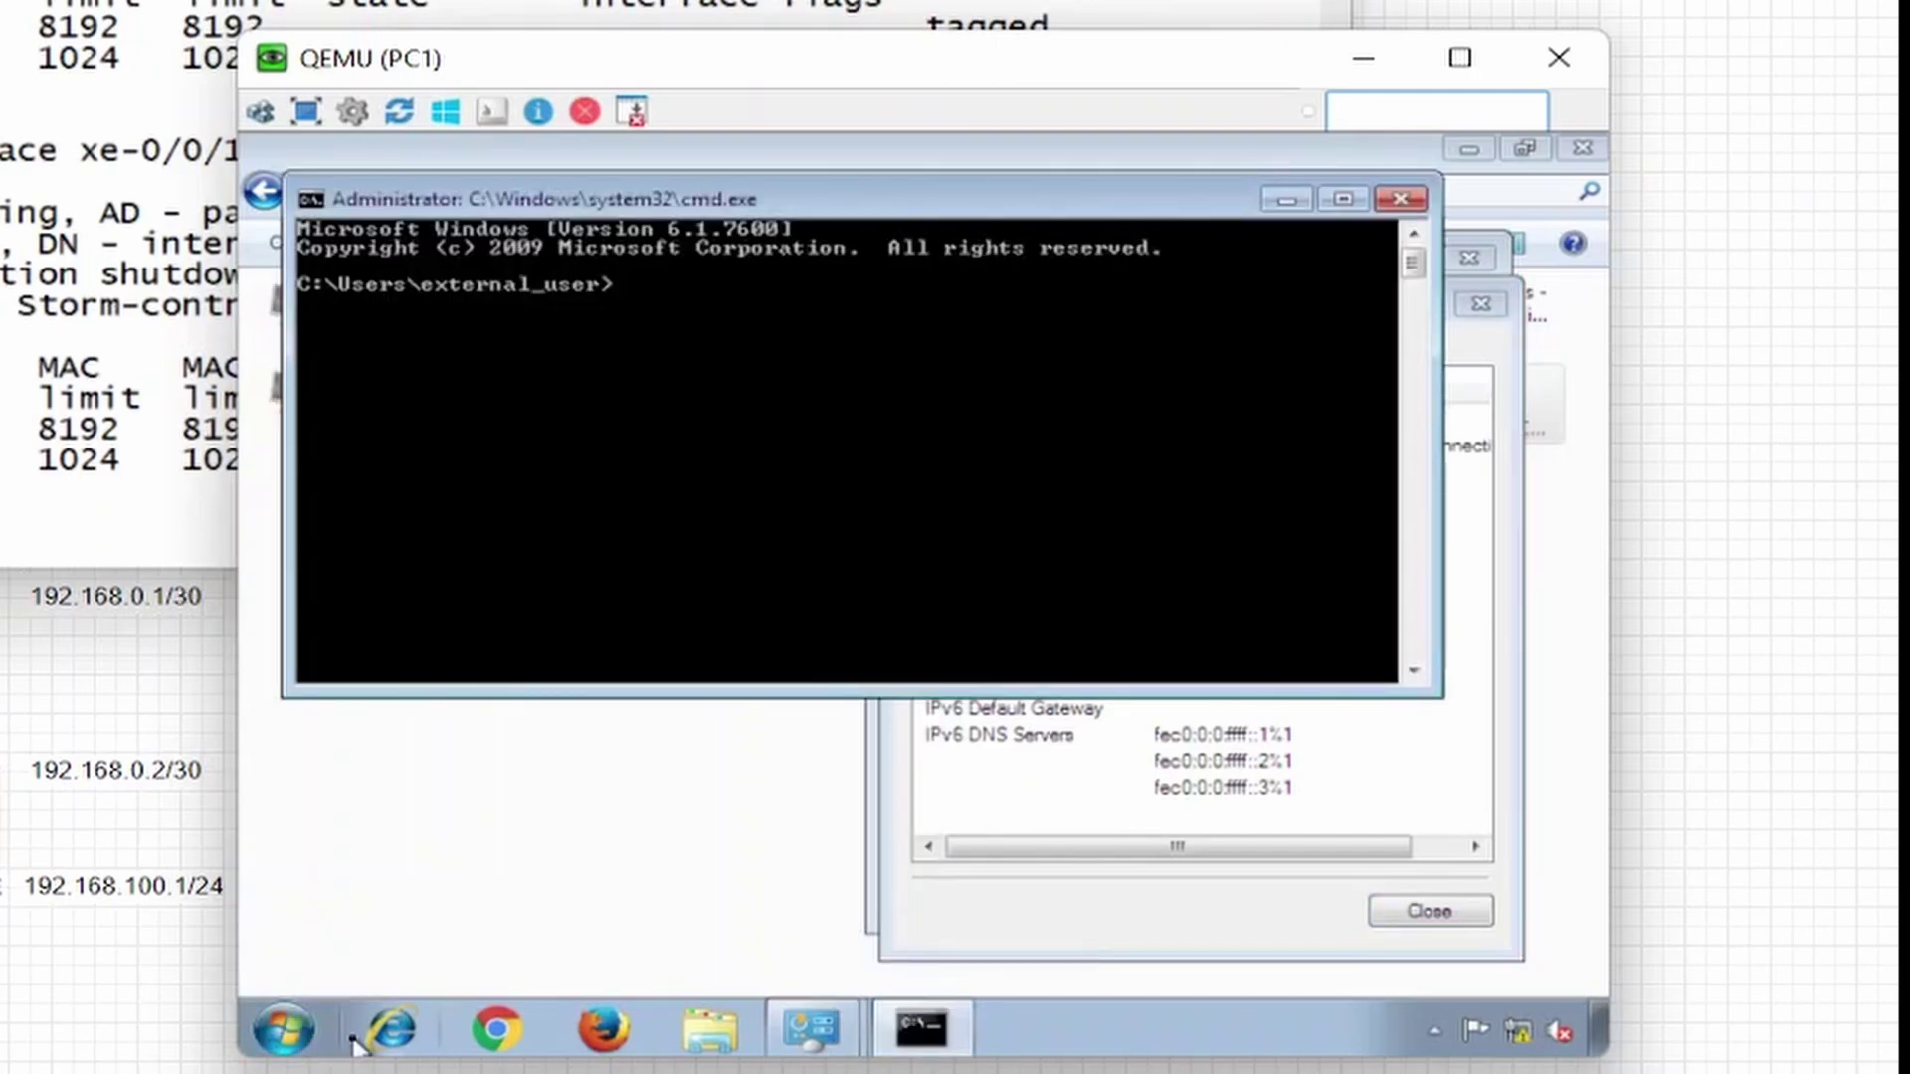
type("ping 1")
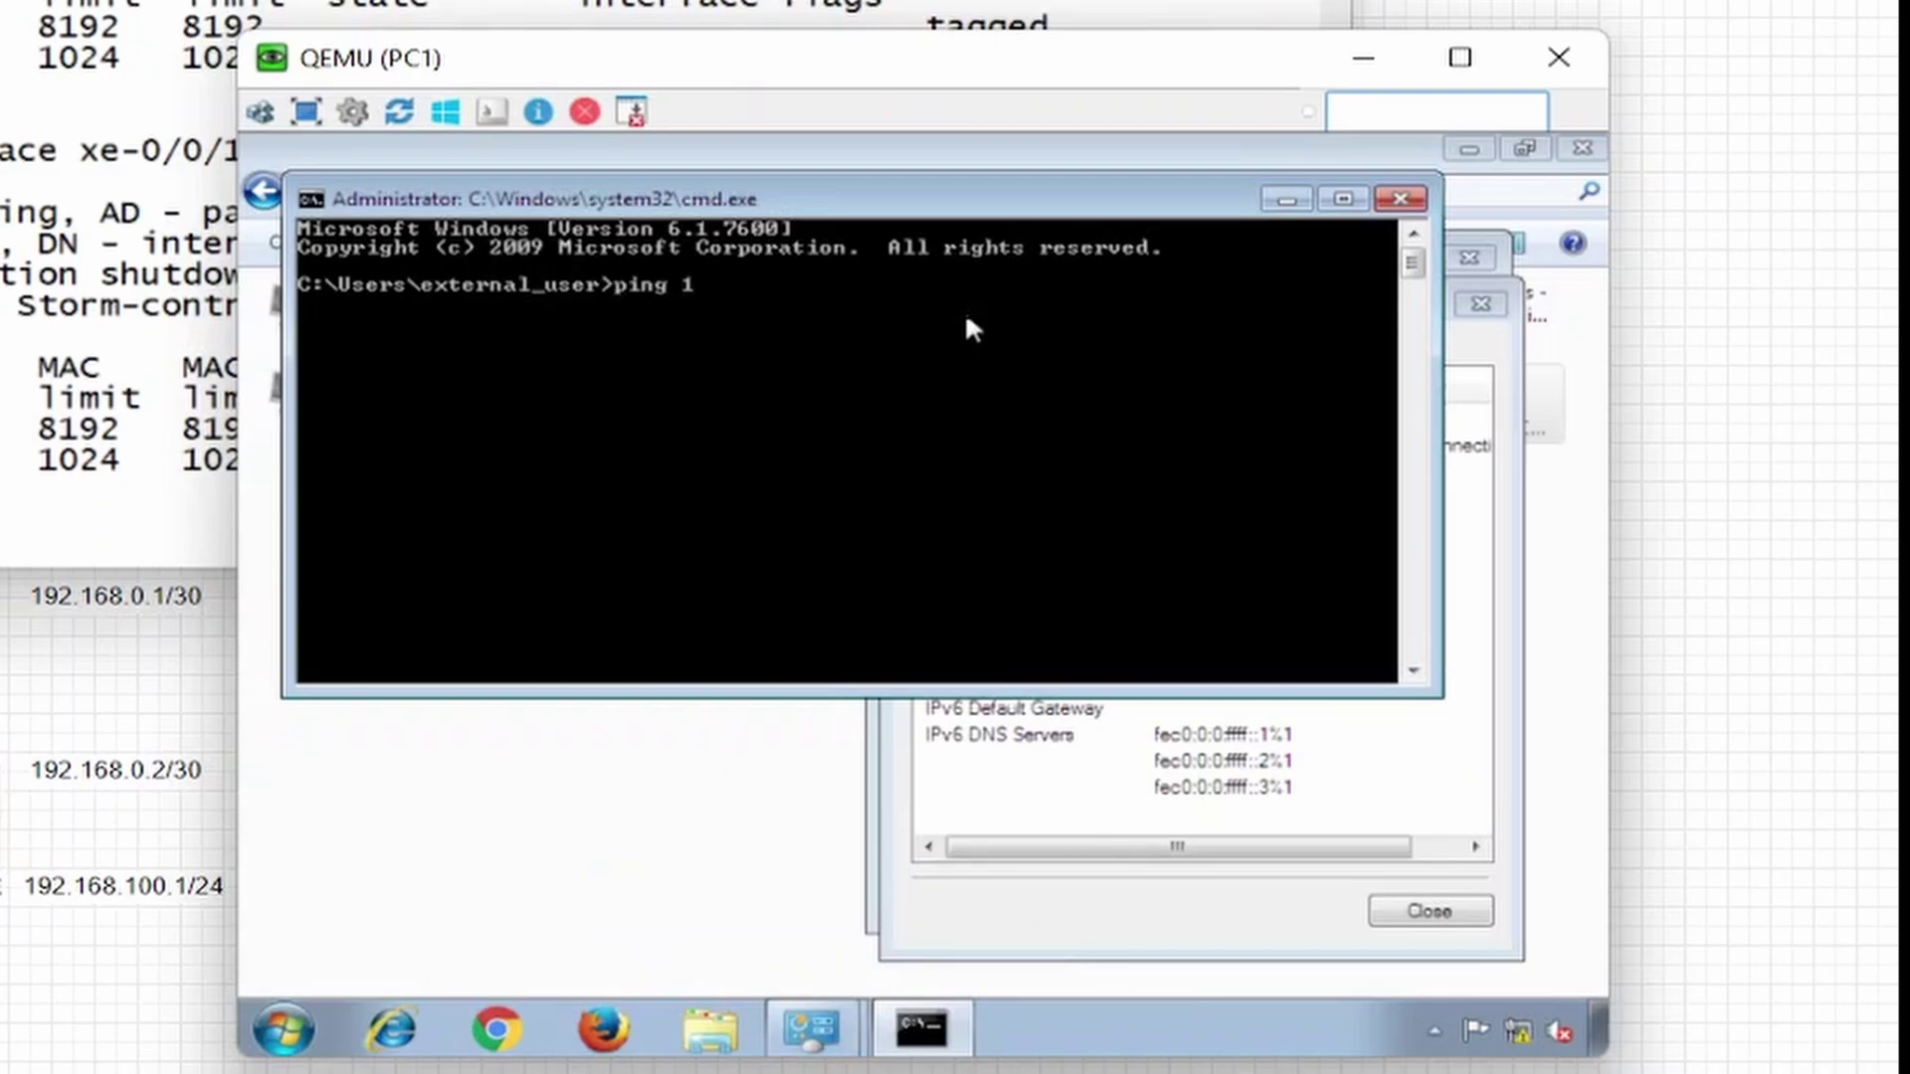
type("92.168.100.1")
key("Return")
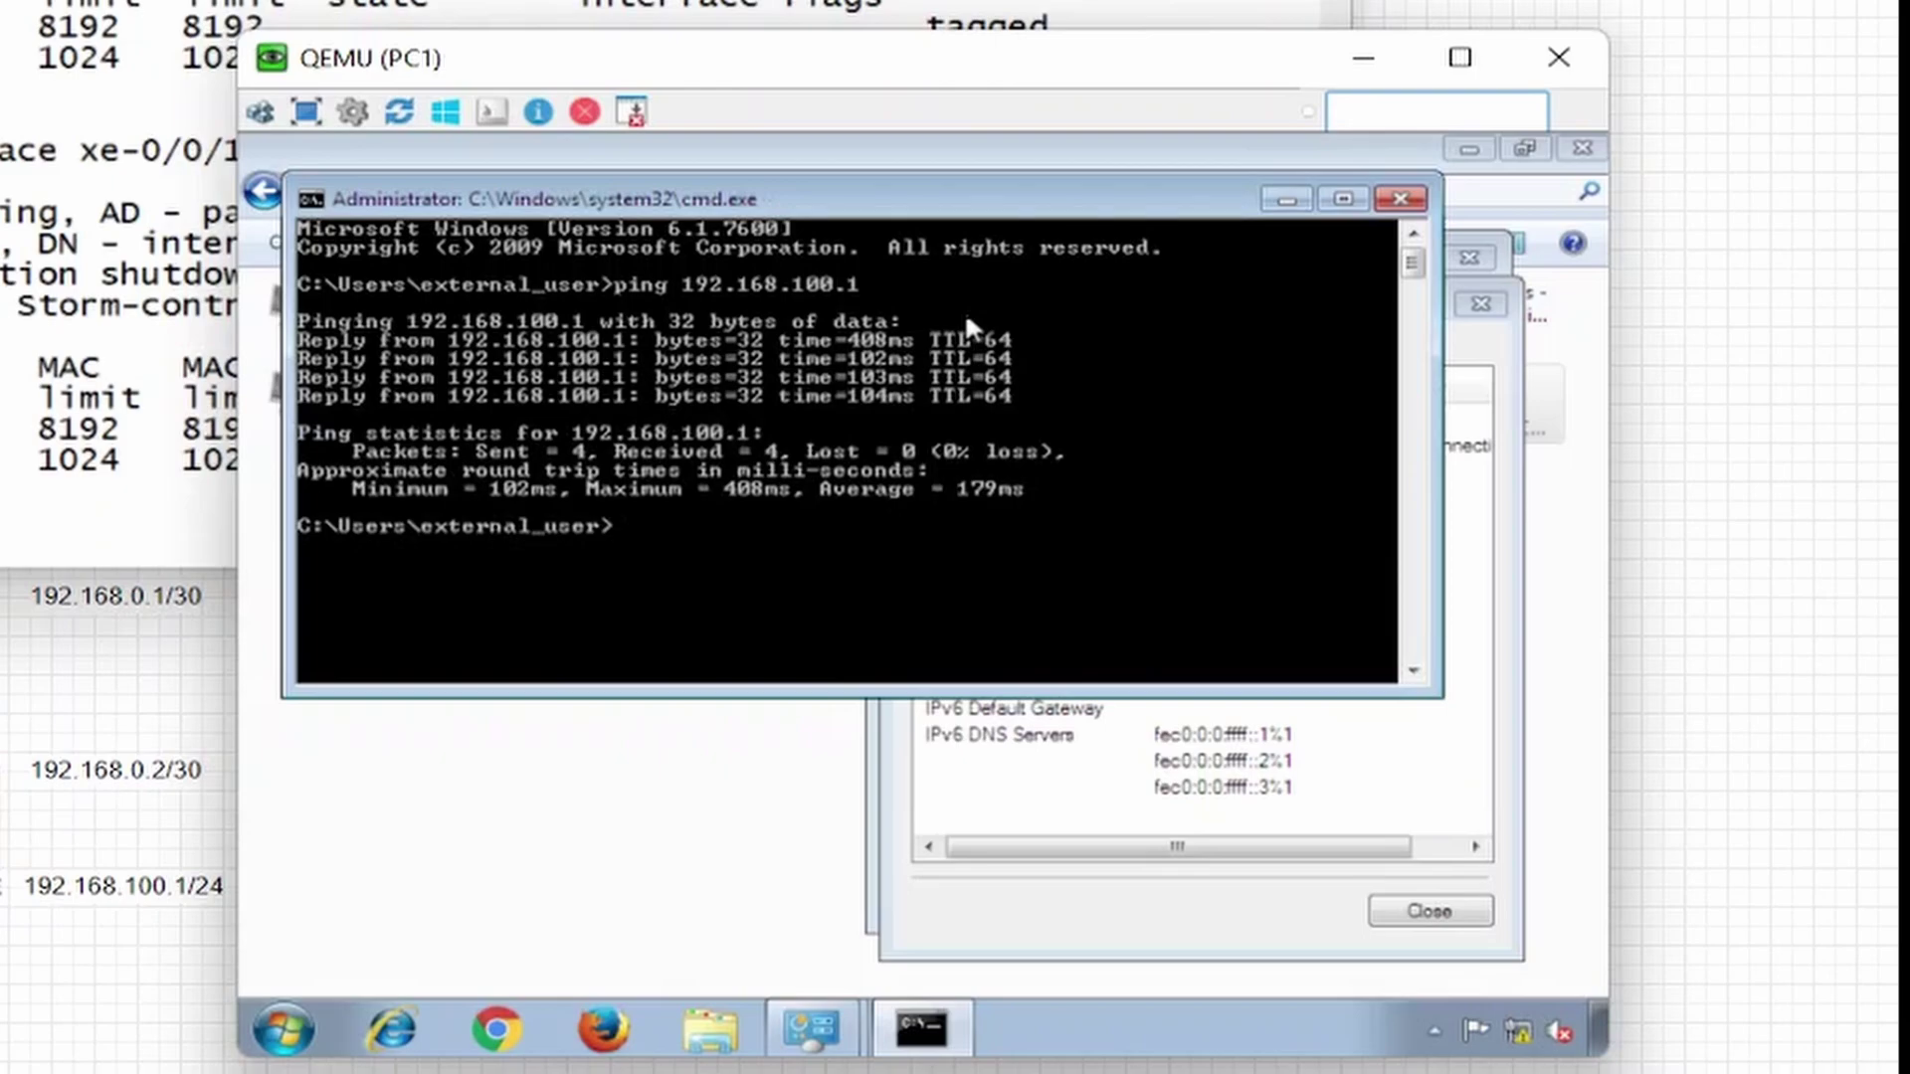
key("Return")
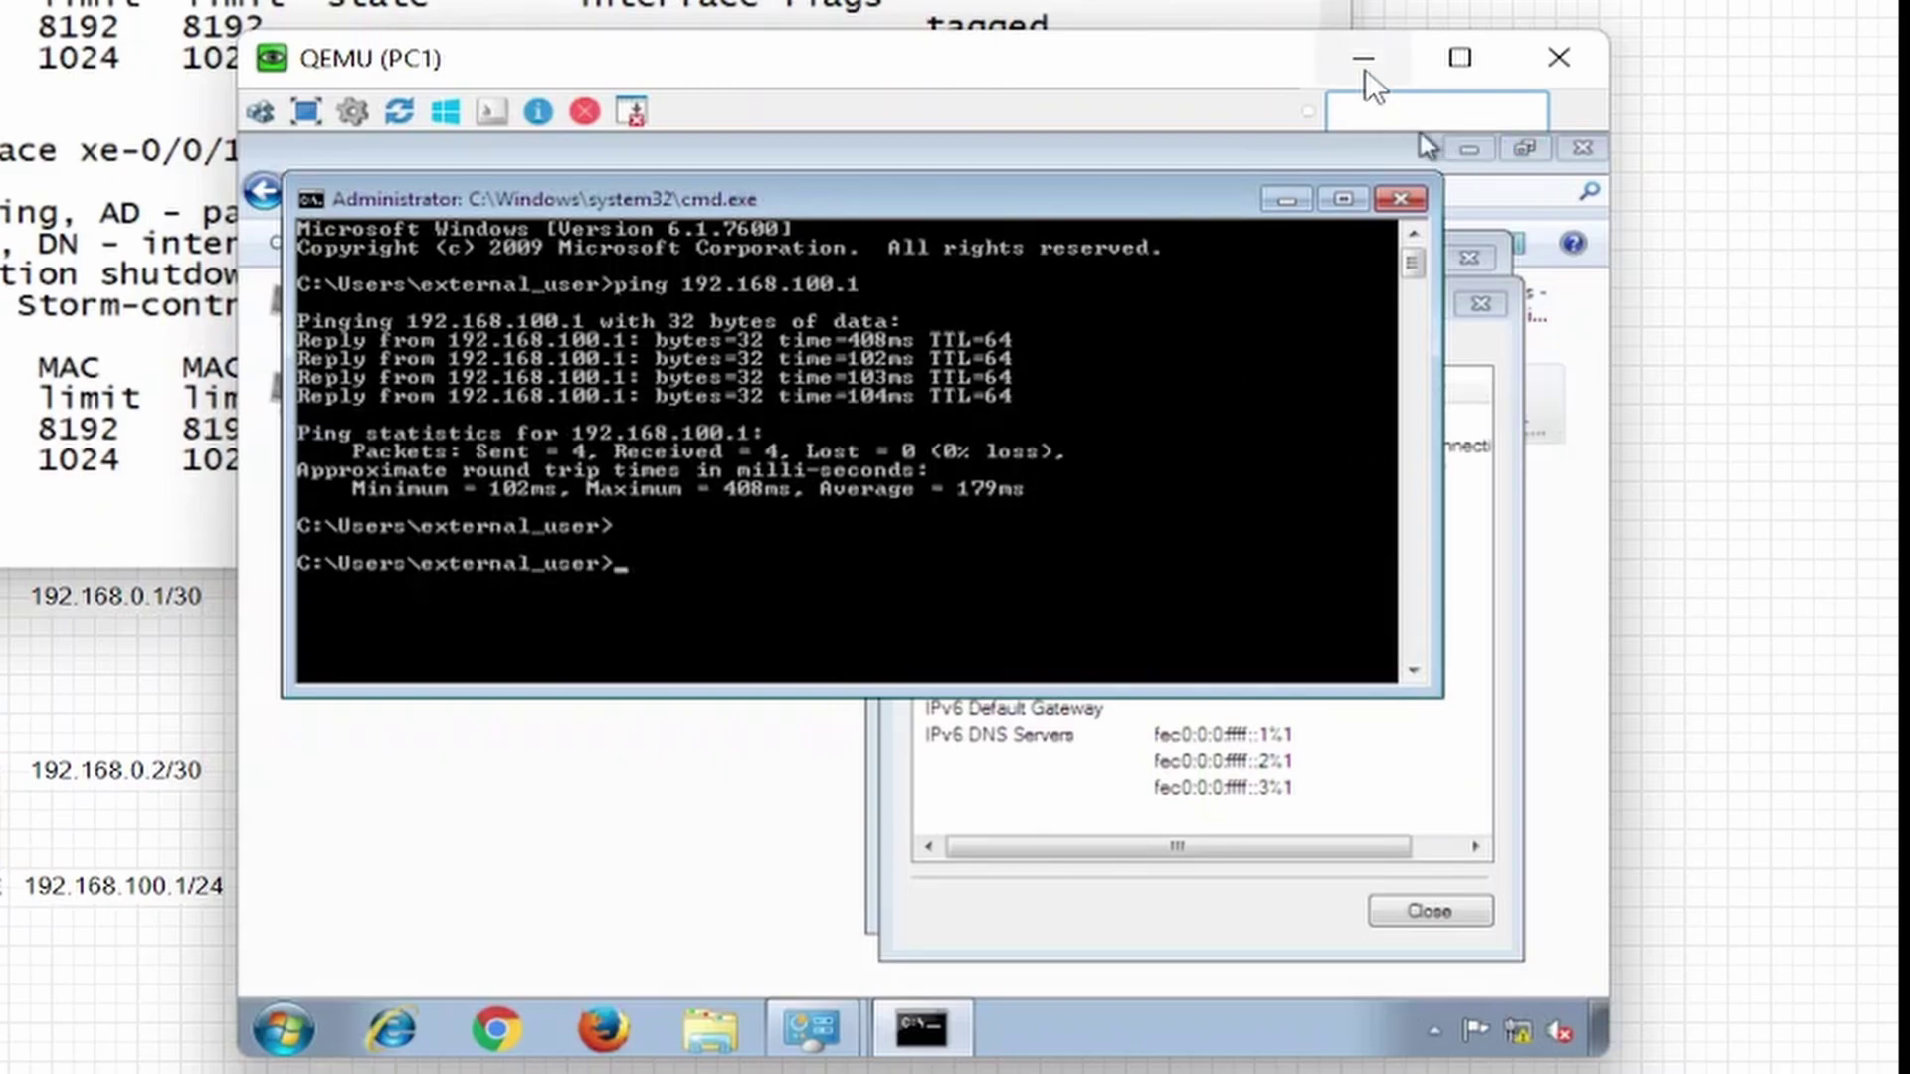
left_click(1364, 59)
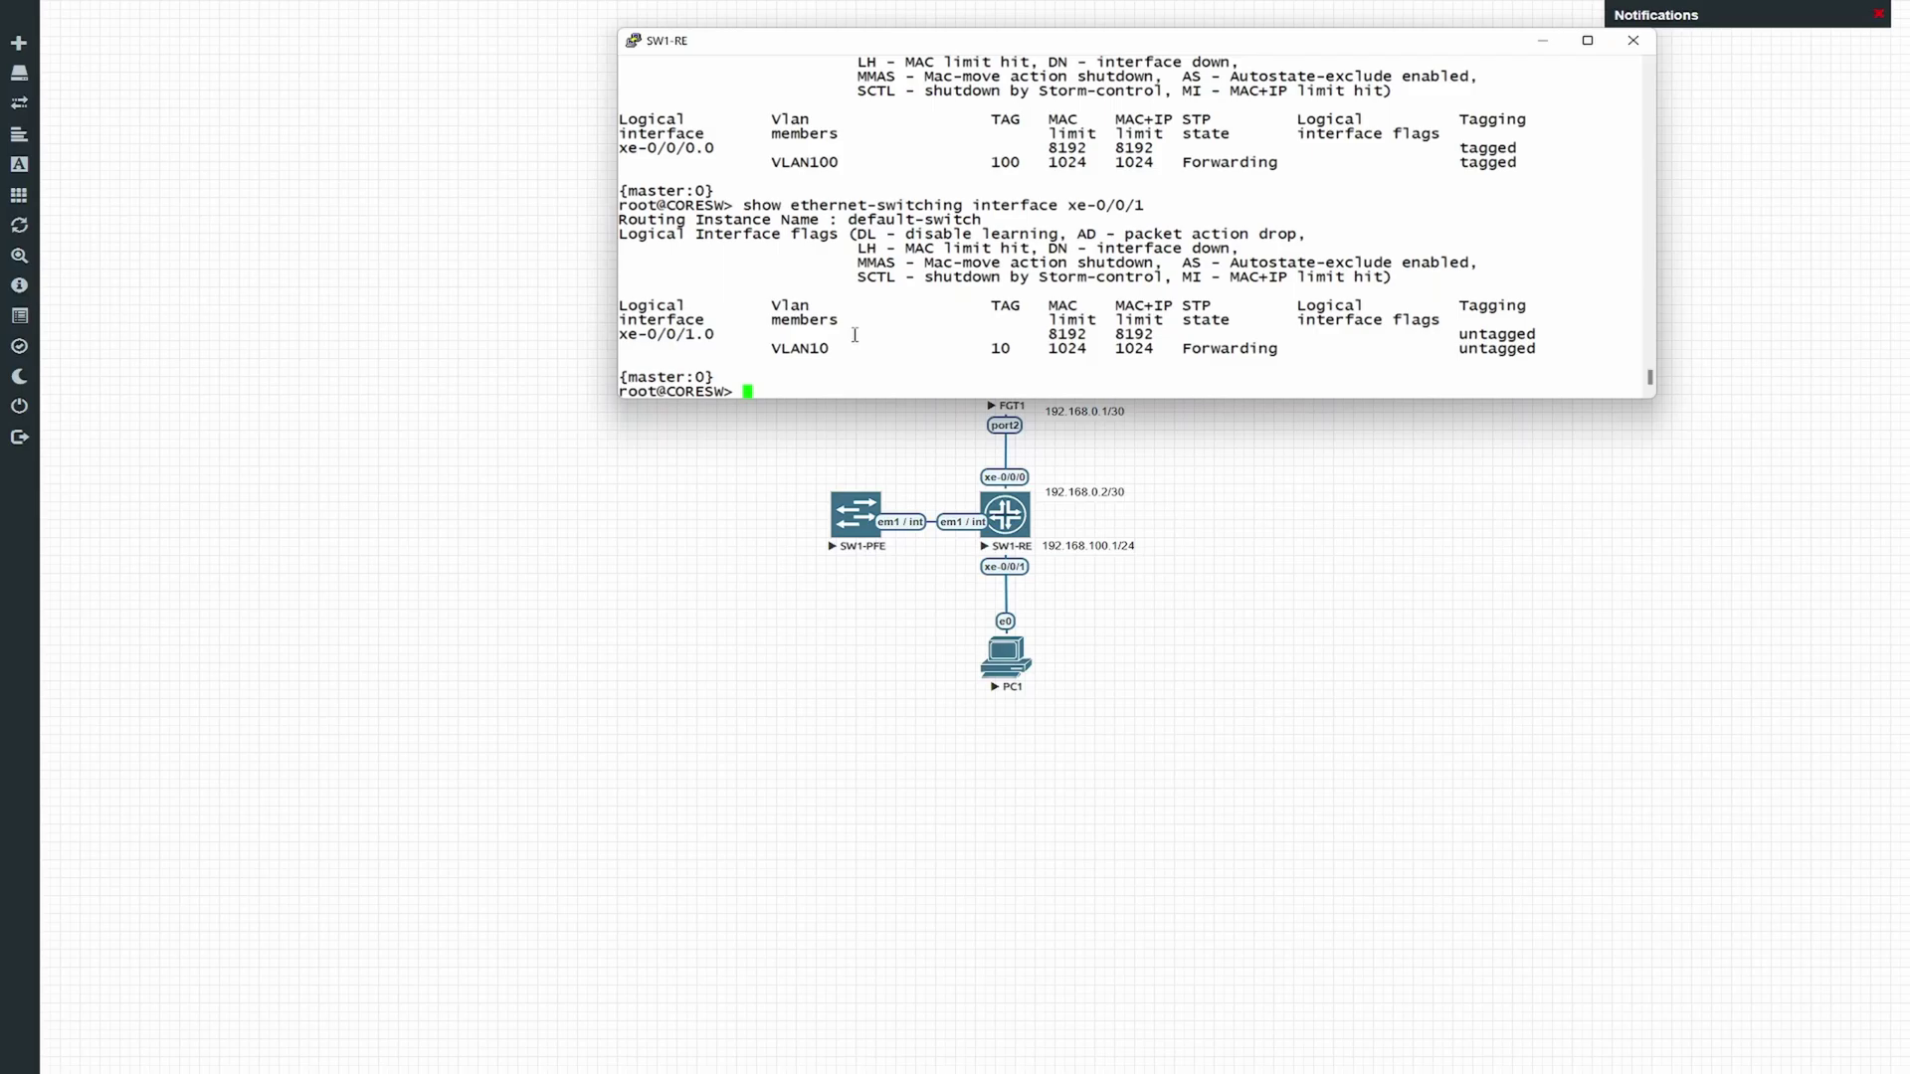
Show the committed OSPF protocol configuration on CORESW
type("show con")
key("space")
type("figuration protocols ospf")
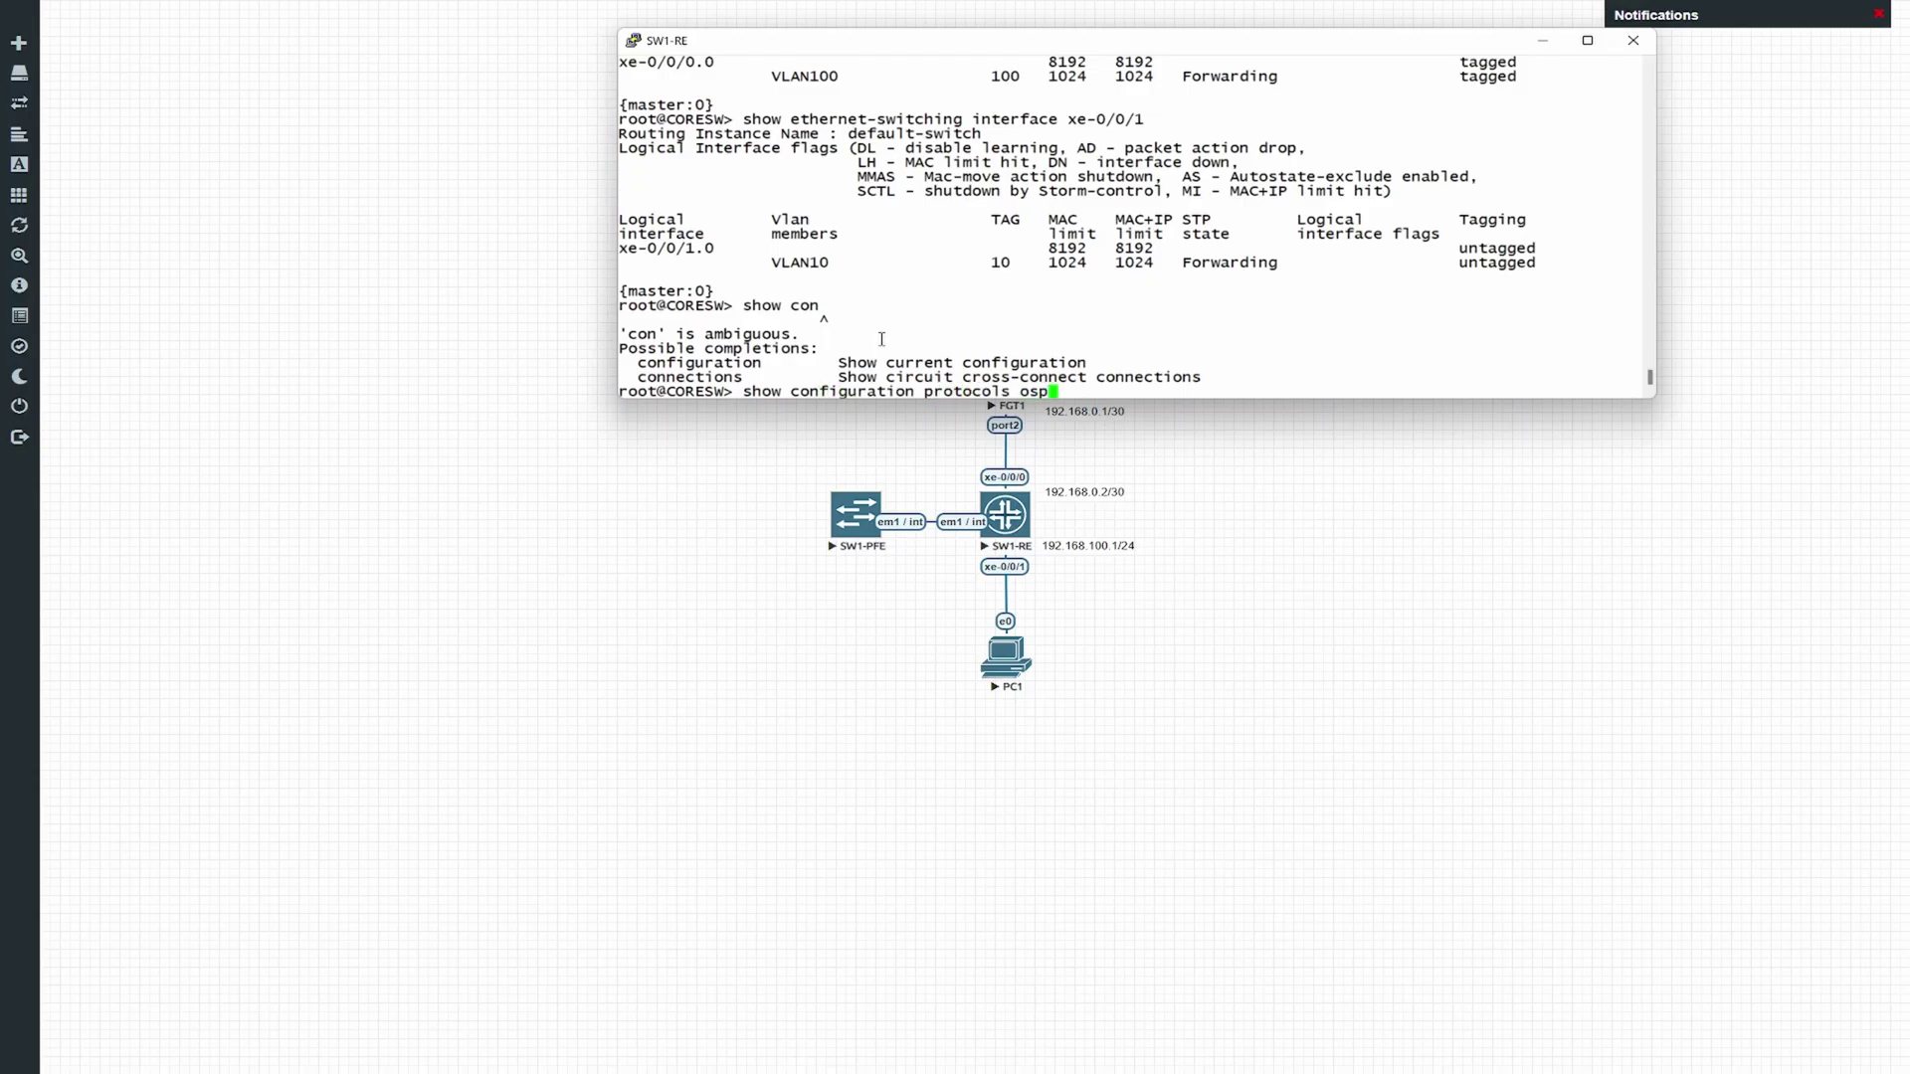
key("Return")
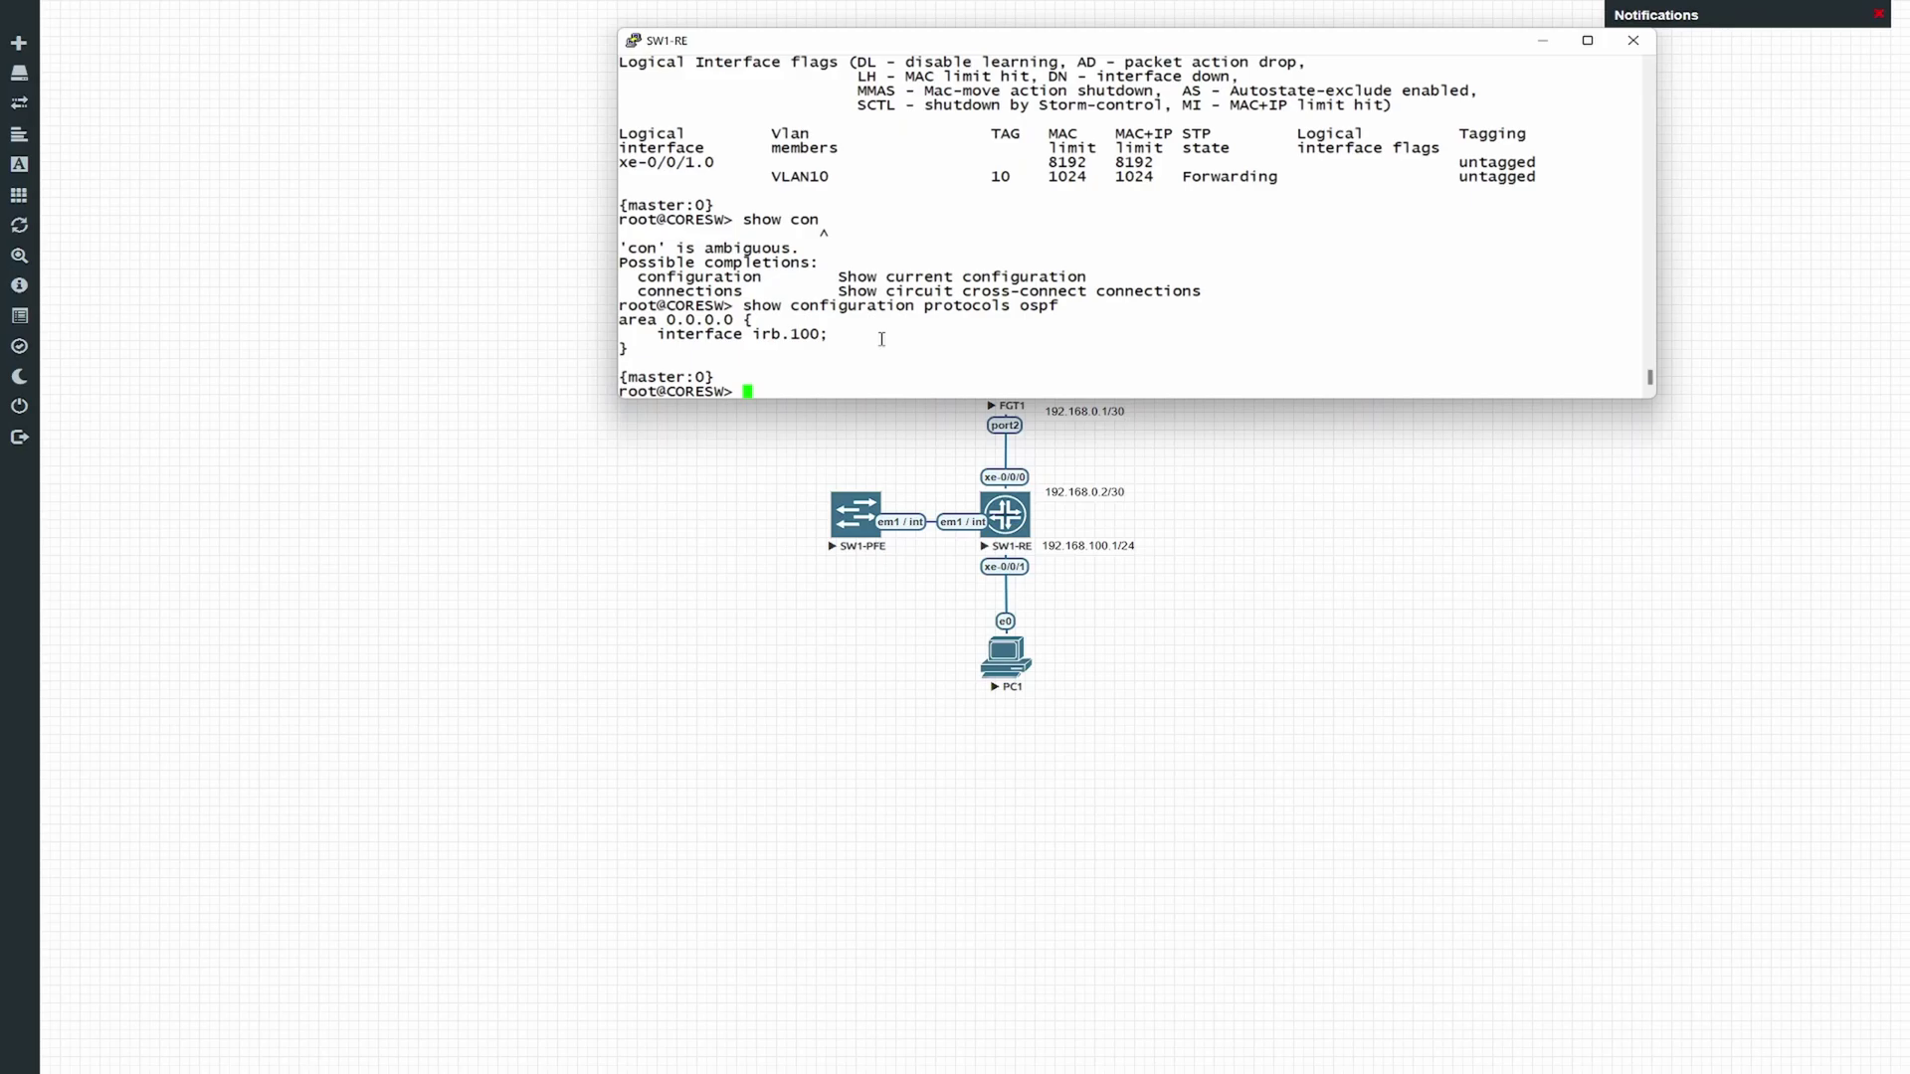
Start a packet capture on the firewall-facing port xe-0/0/0 of the SW1-RE node
left_click(1545, 45)
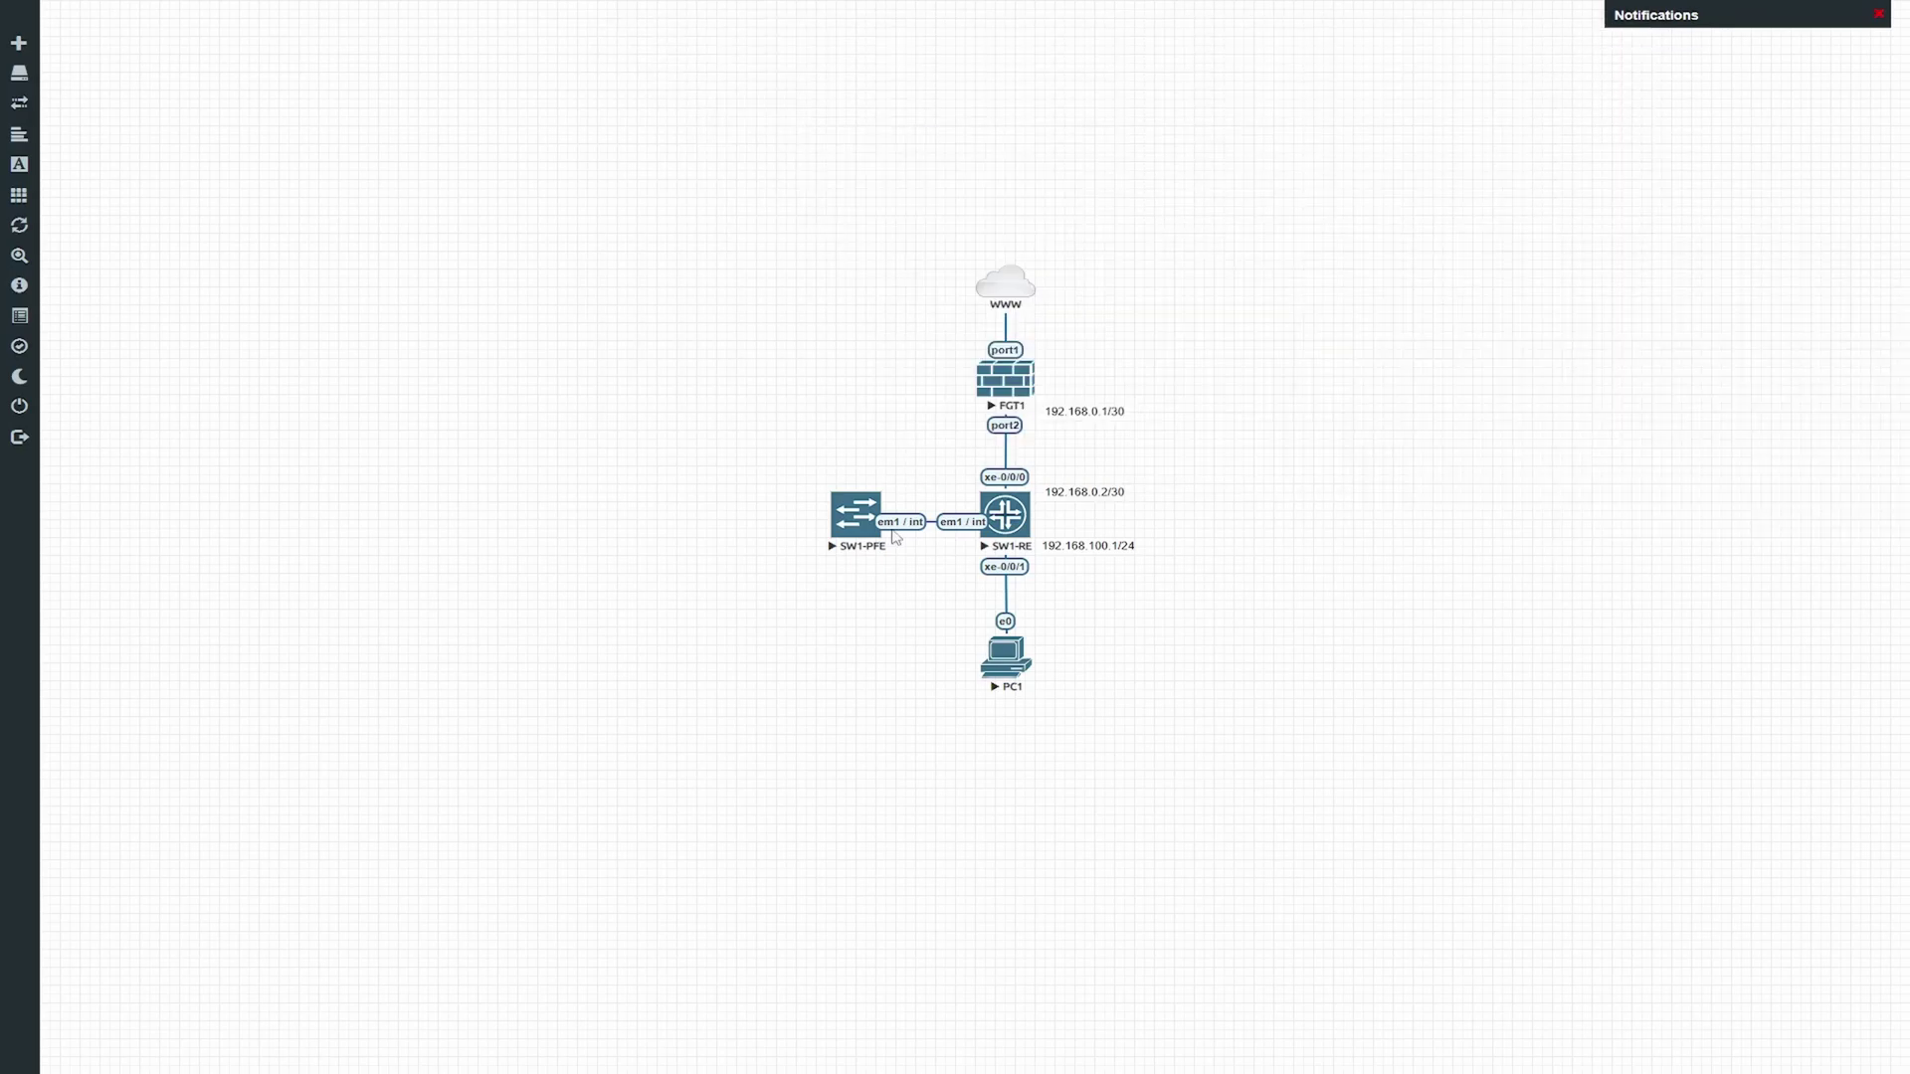
right_click(1004, 515)
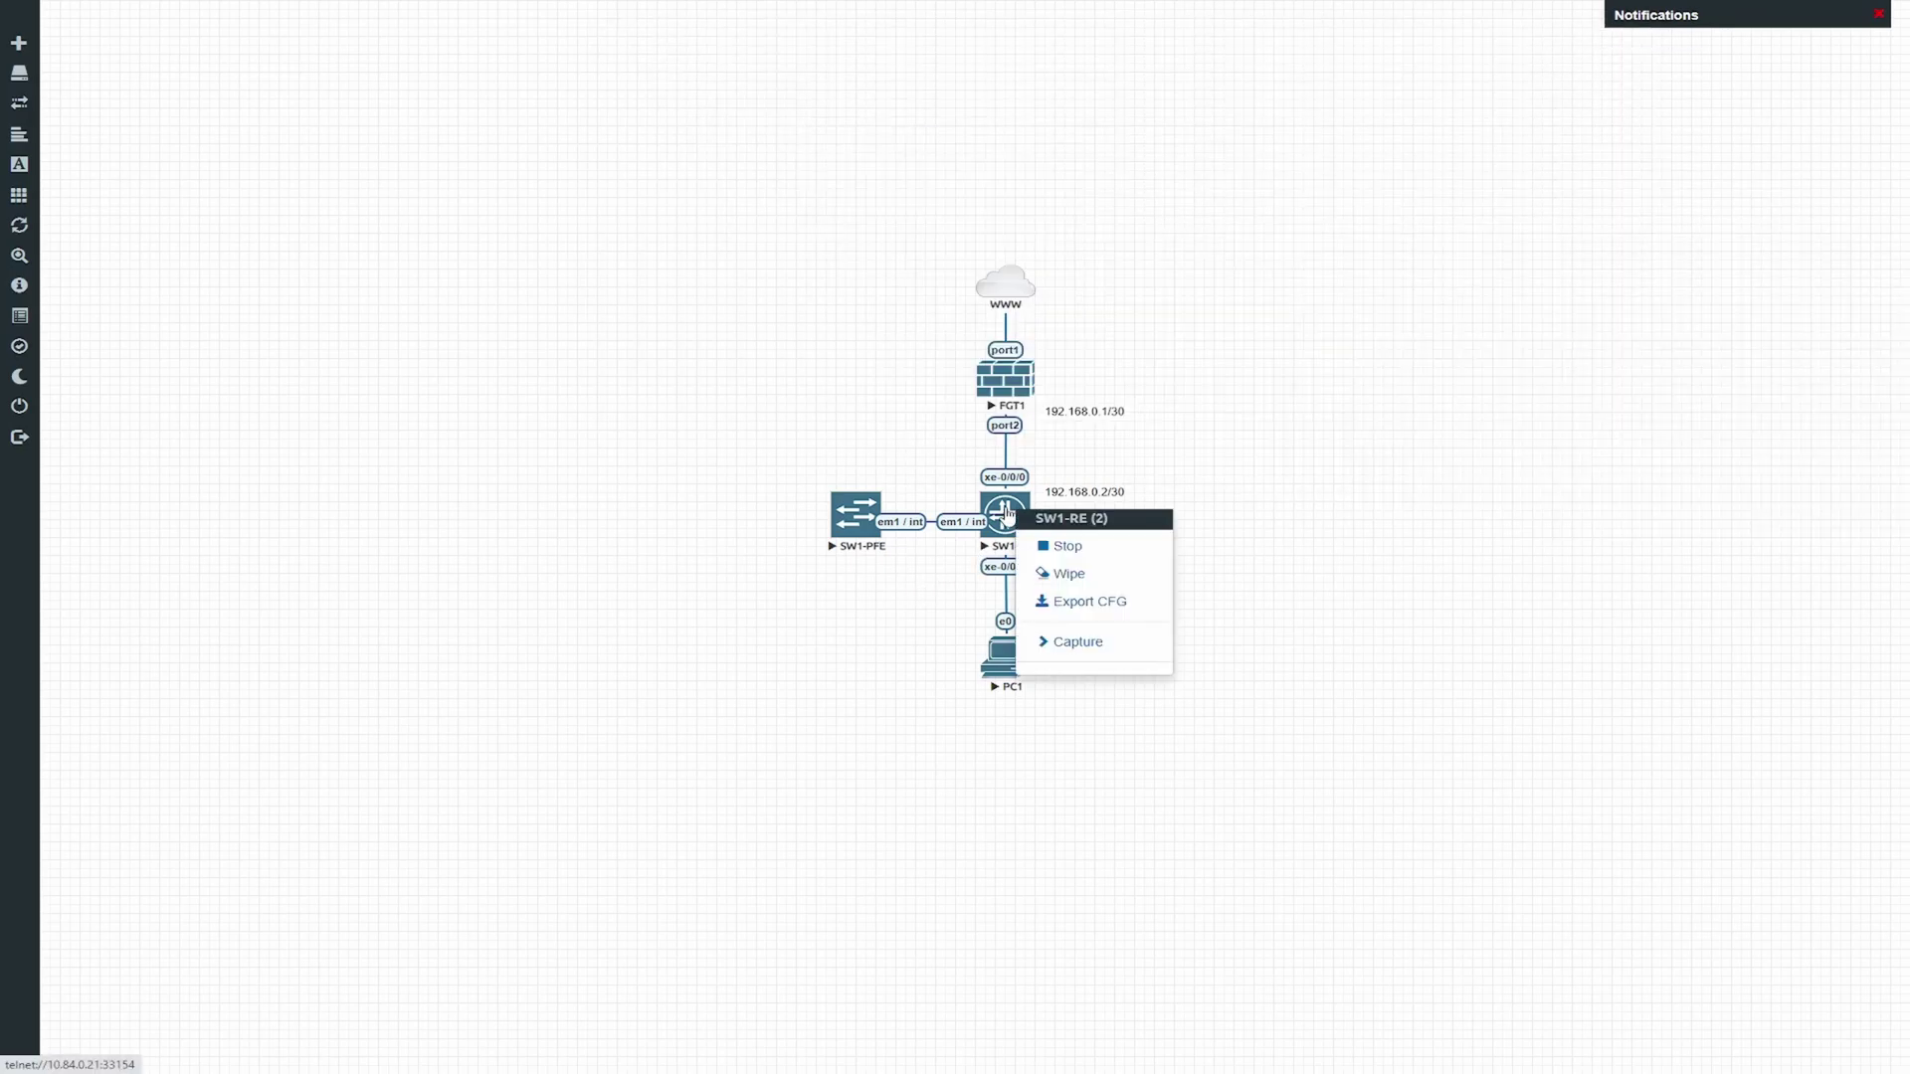
left_click(1094, 647)
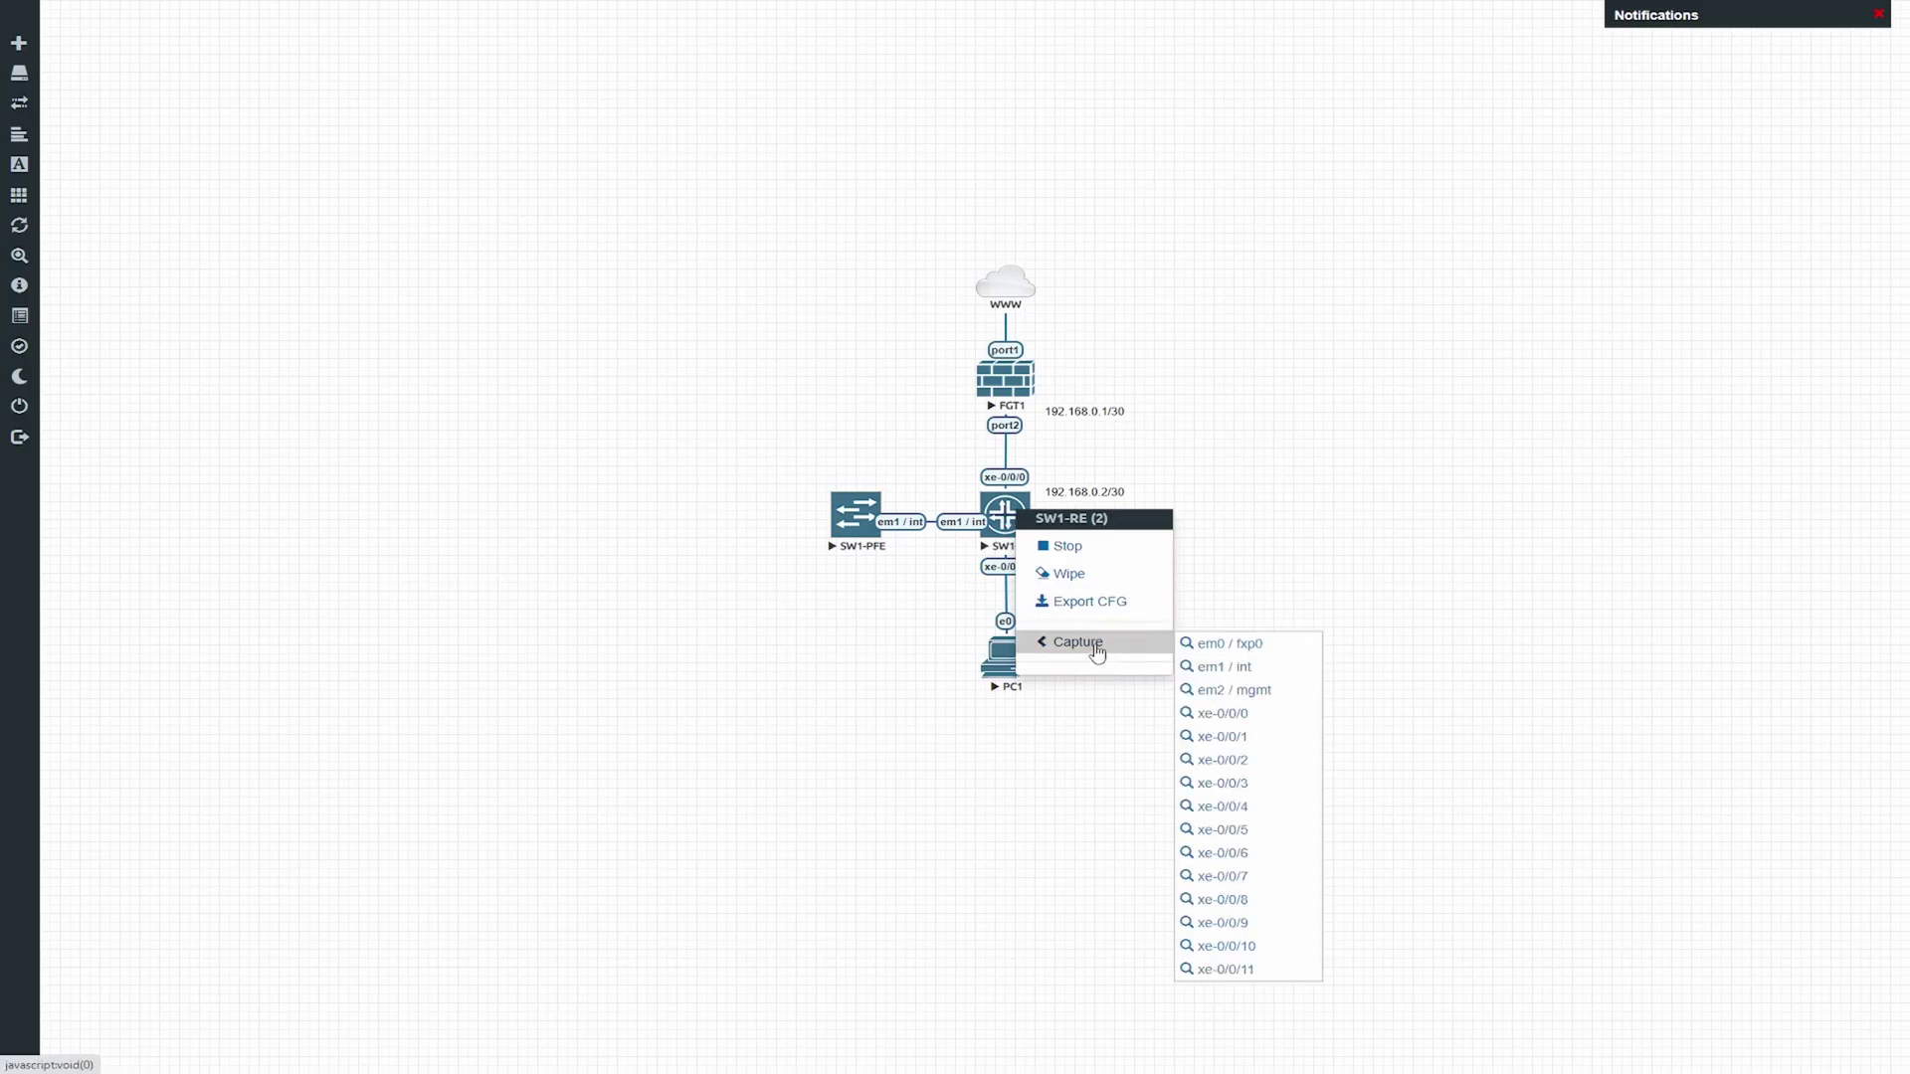
left_click(1216, 738)
left_click(957, 114)
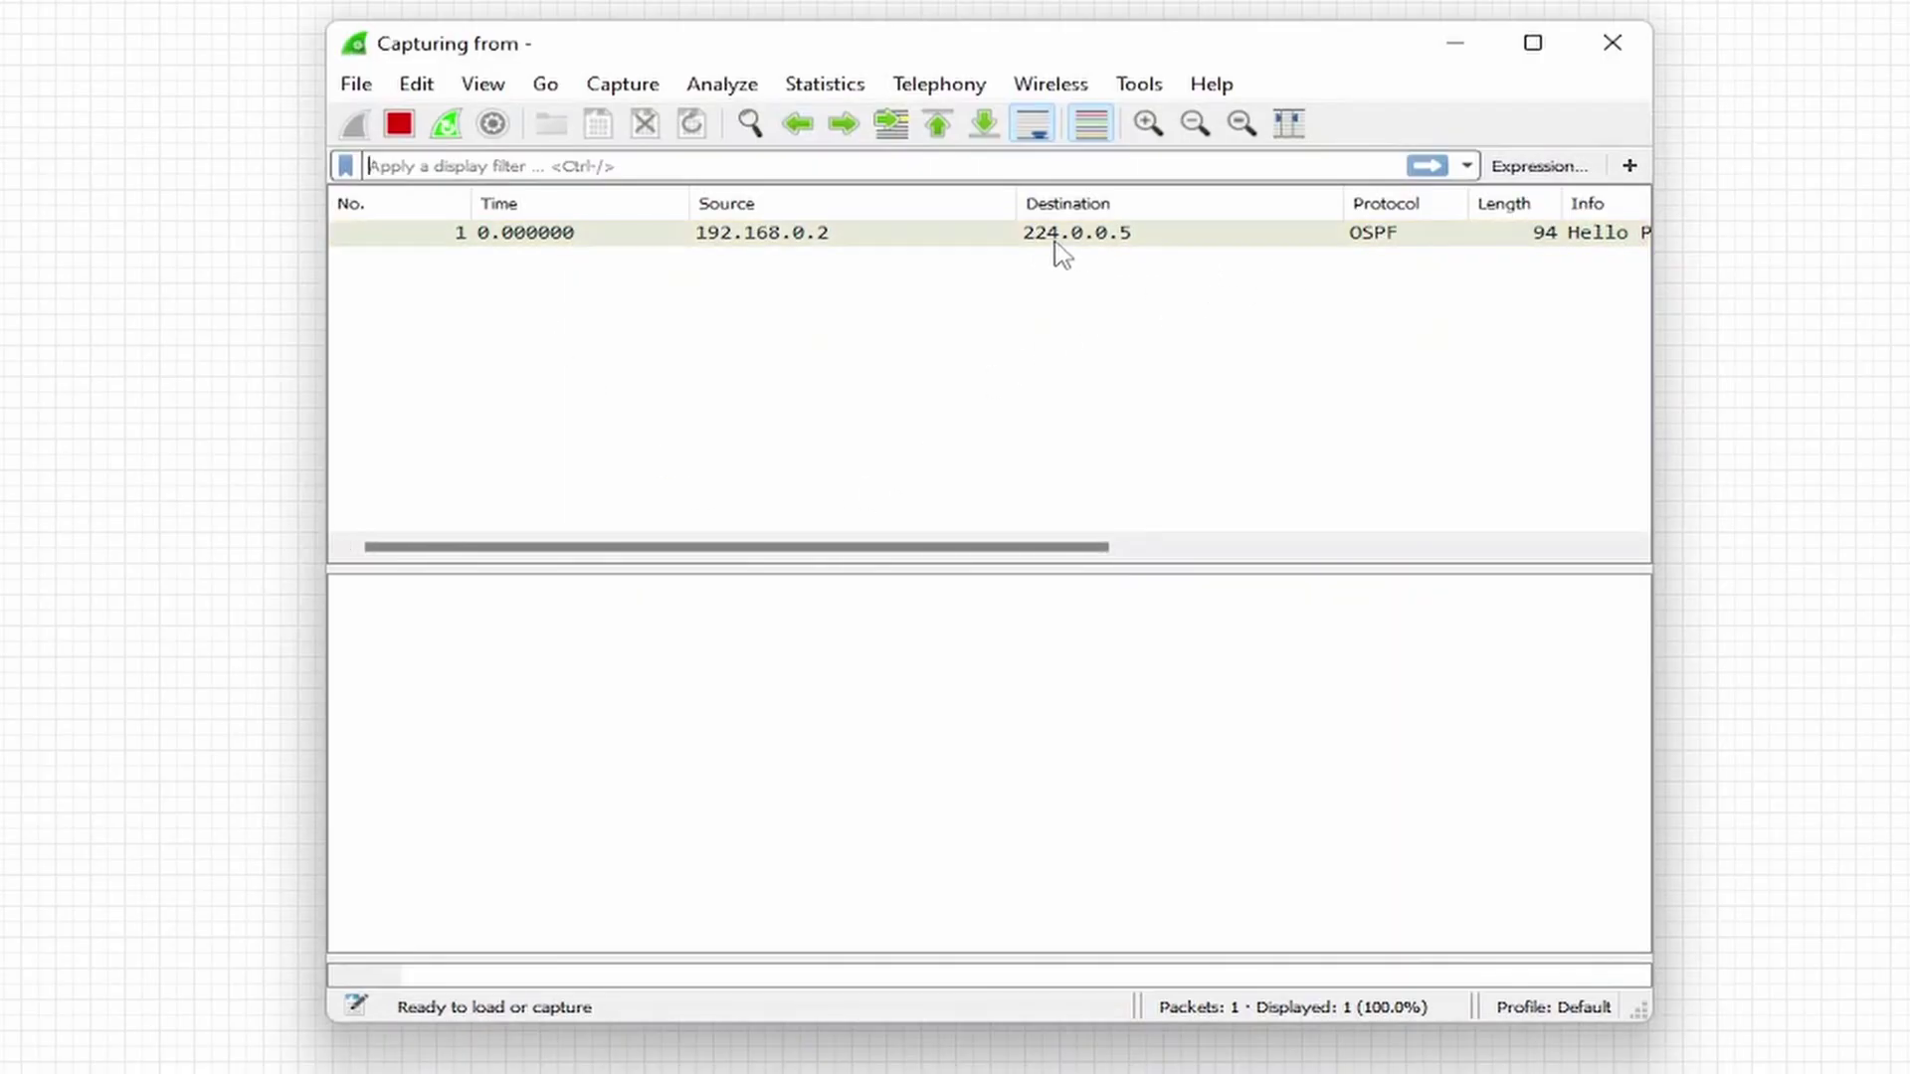
Examine the VLAN tag and protocol layers of the first captured OSPF Hello packet, then close the capture
mouse_move(1062, 554)
left_mouse_down()
mouse_move(1215, 559)
mouse_move(1037, 557)
left_mouse_up()
left_click(1007, 231)
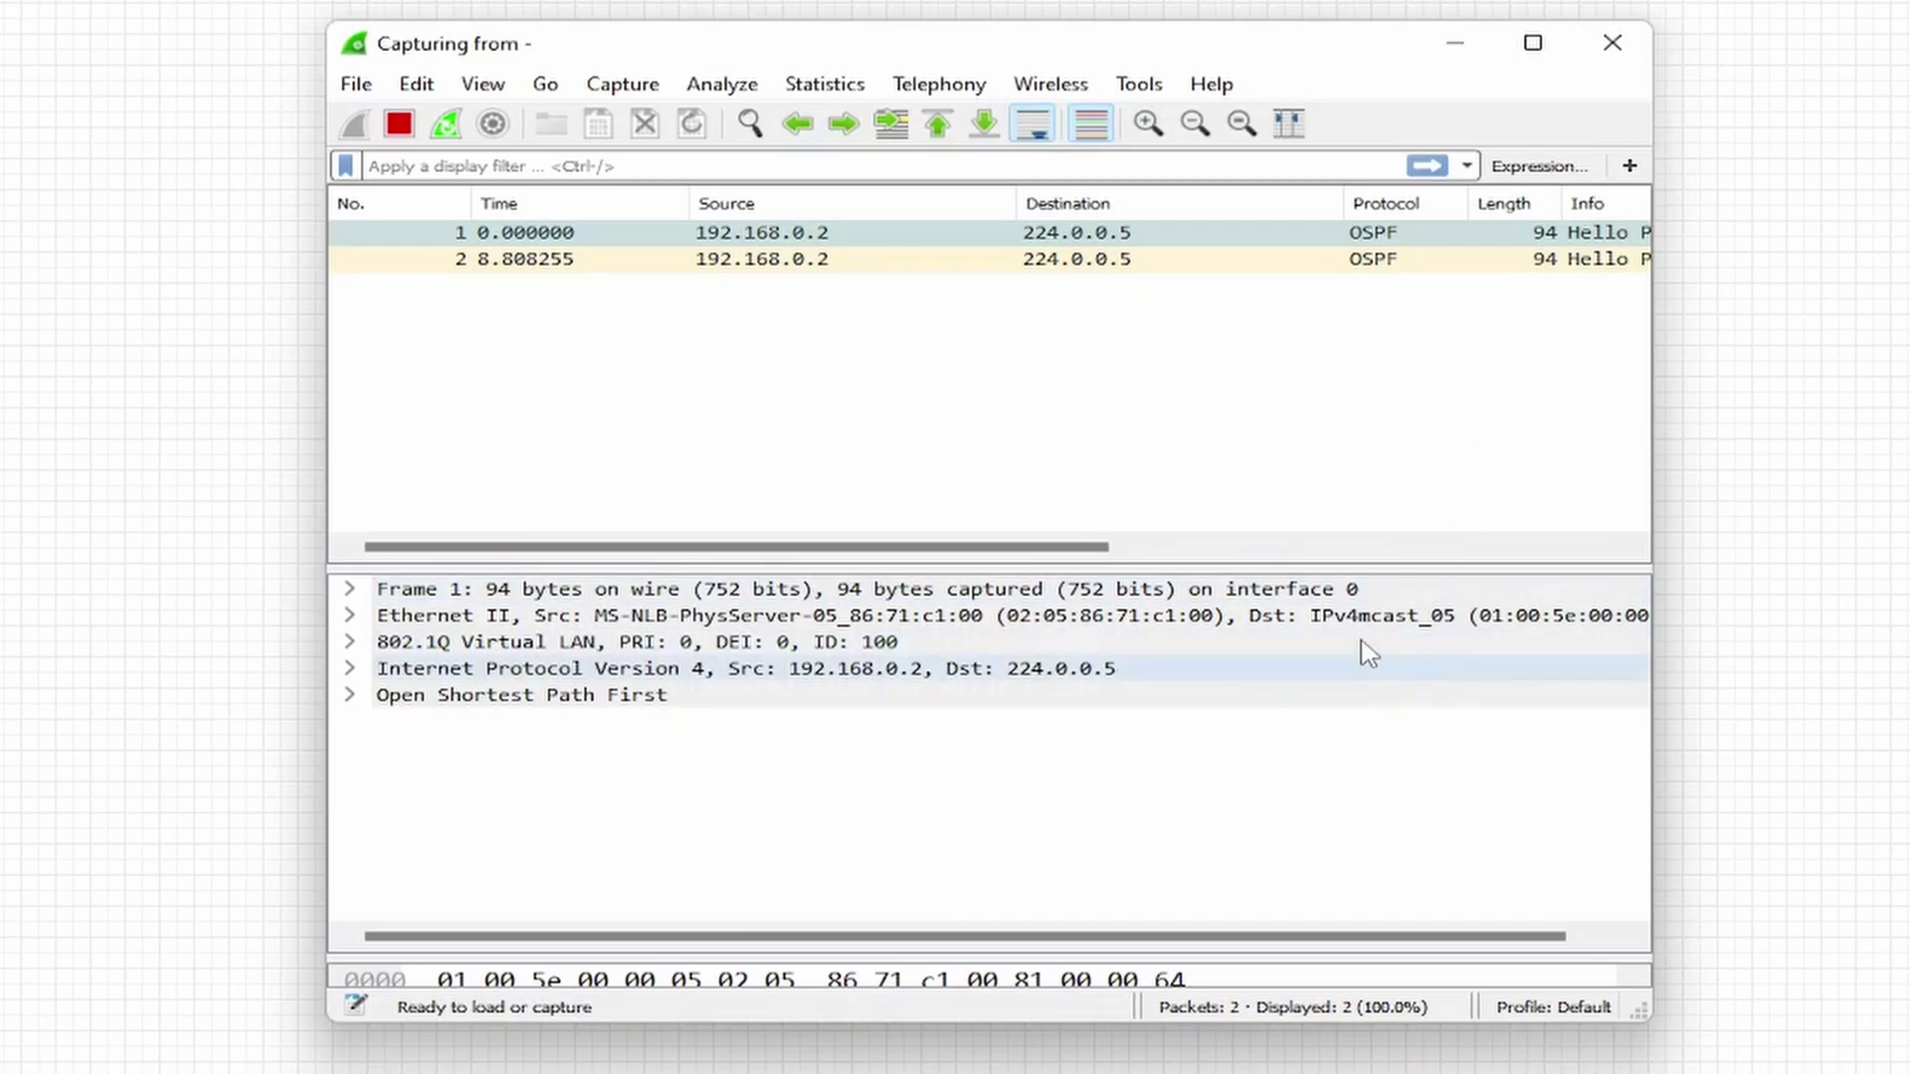
left_click(1613, 44)
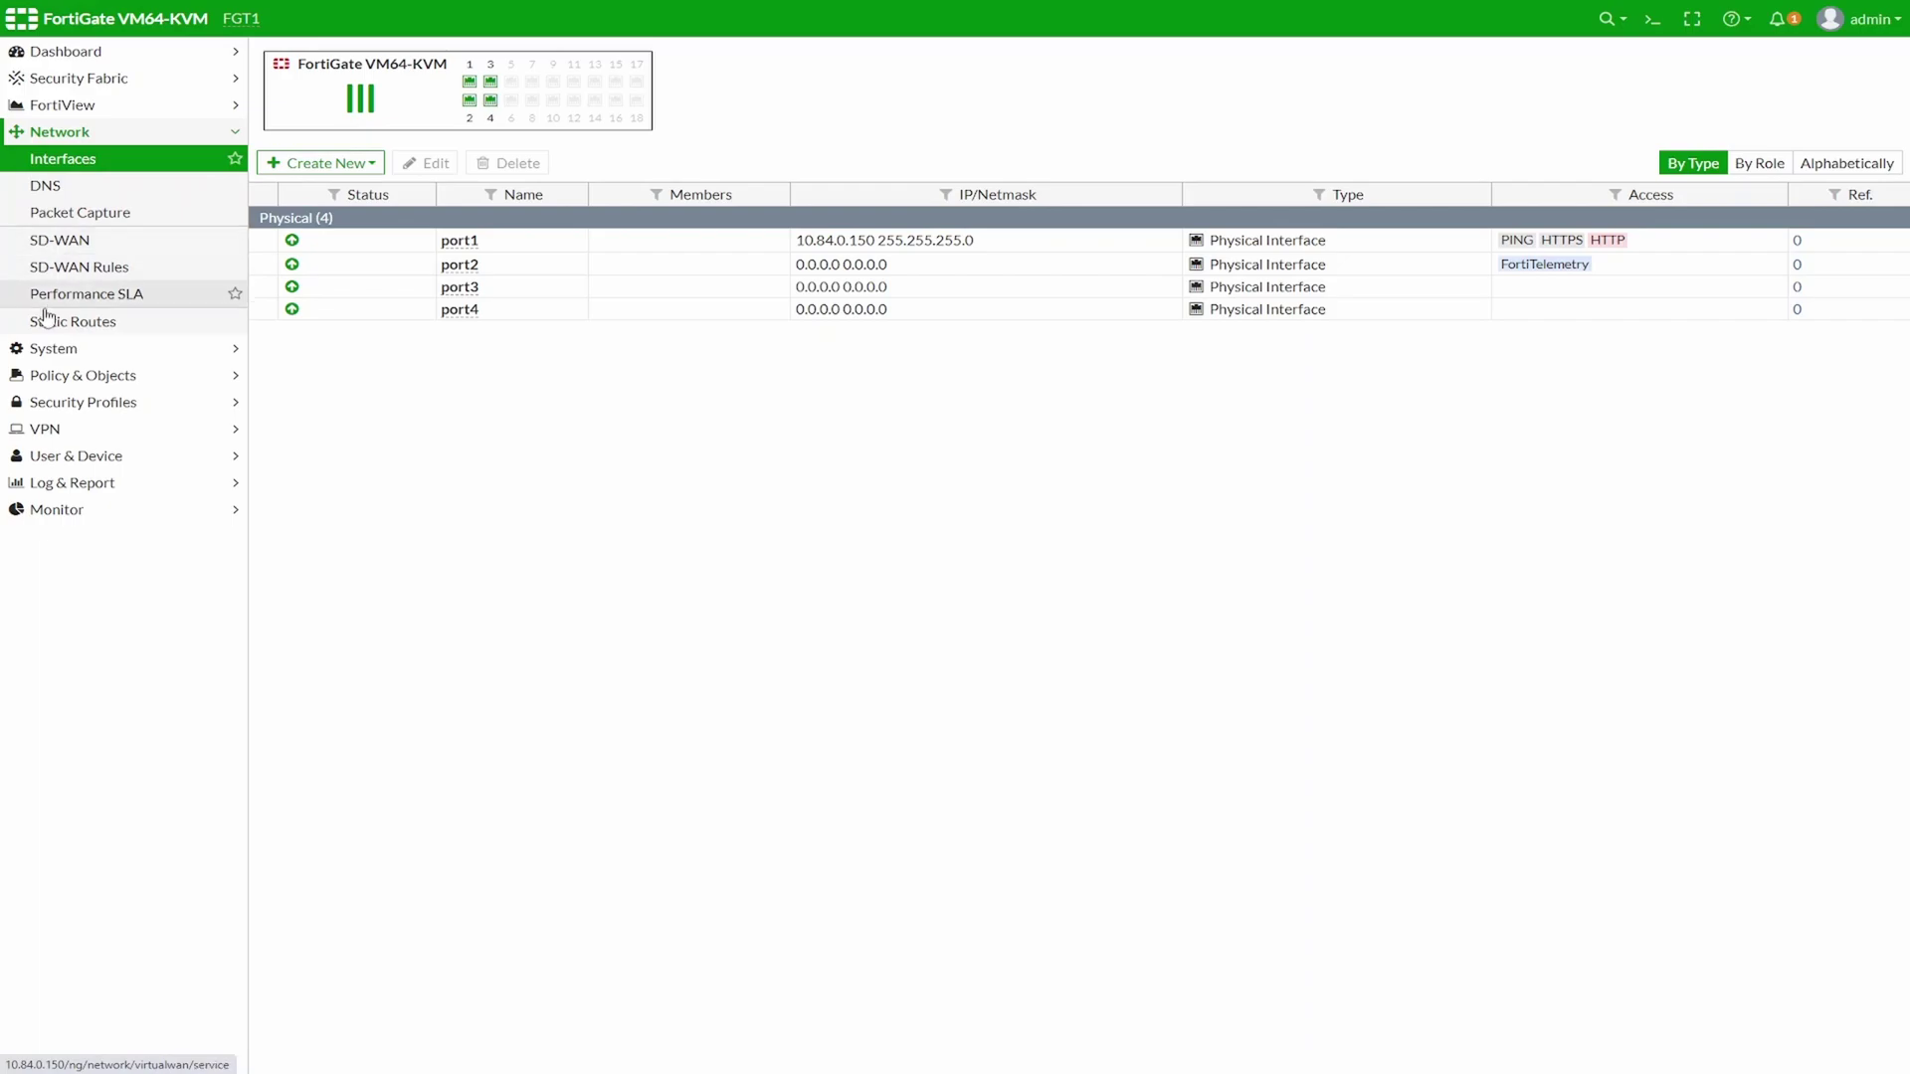
Enable Advanced Routing in the FortiGate's feature visibility, apply it, and open the OSPF settings
left_click(53, 353)
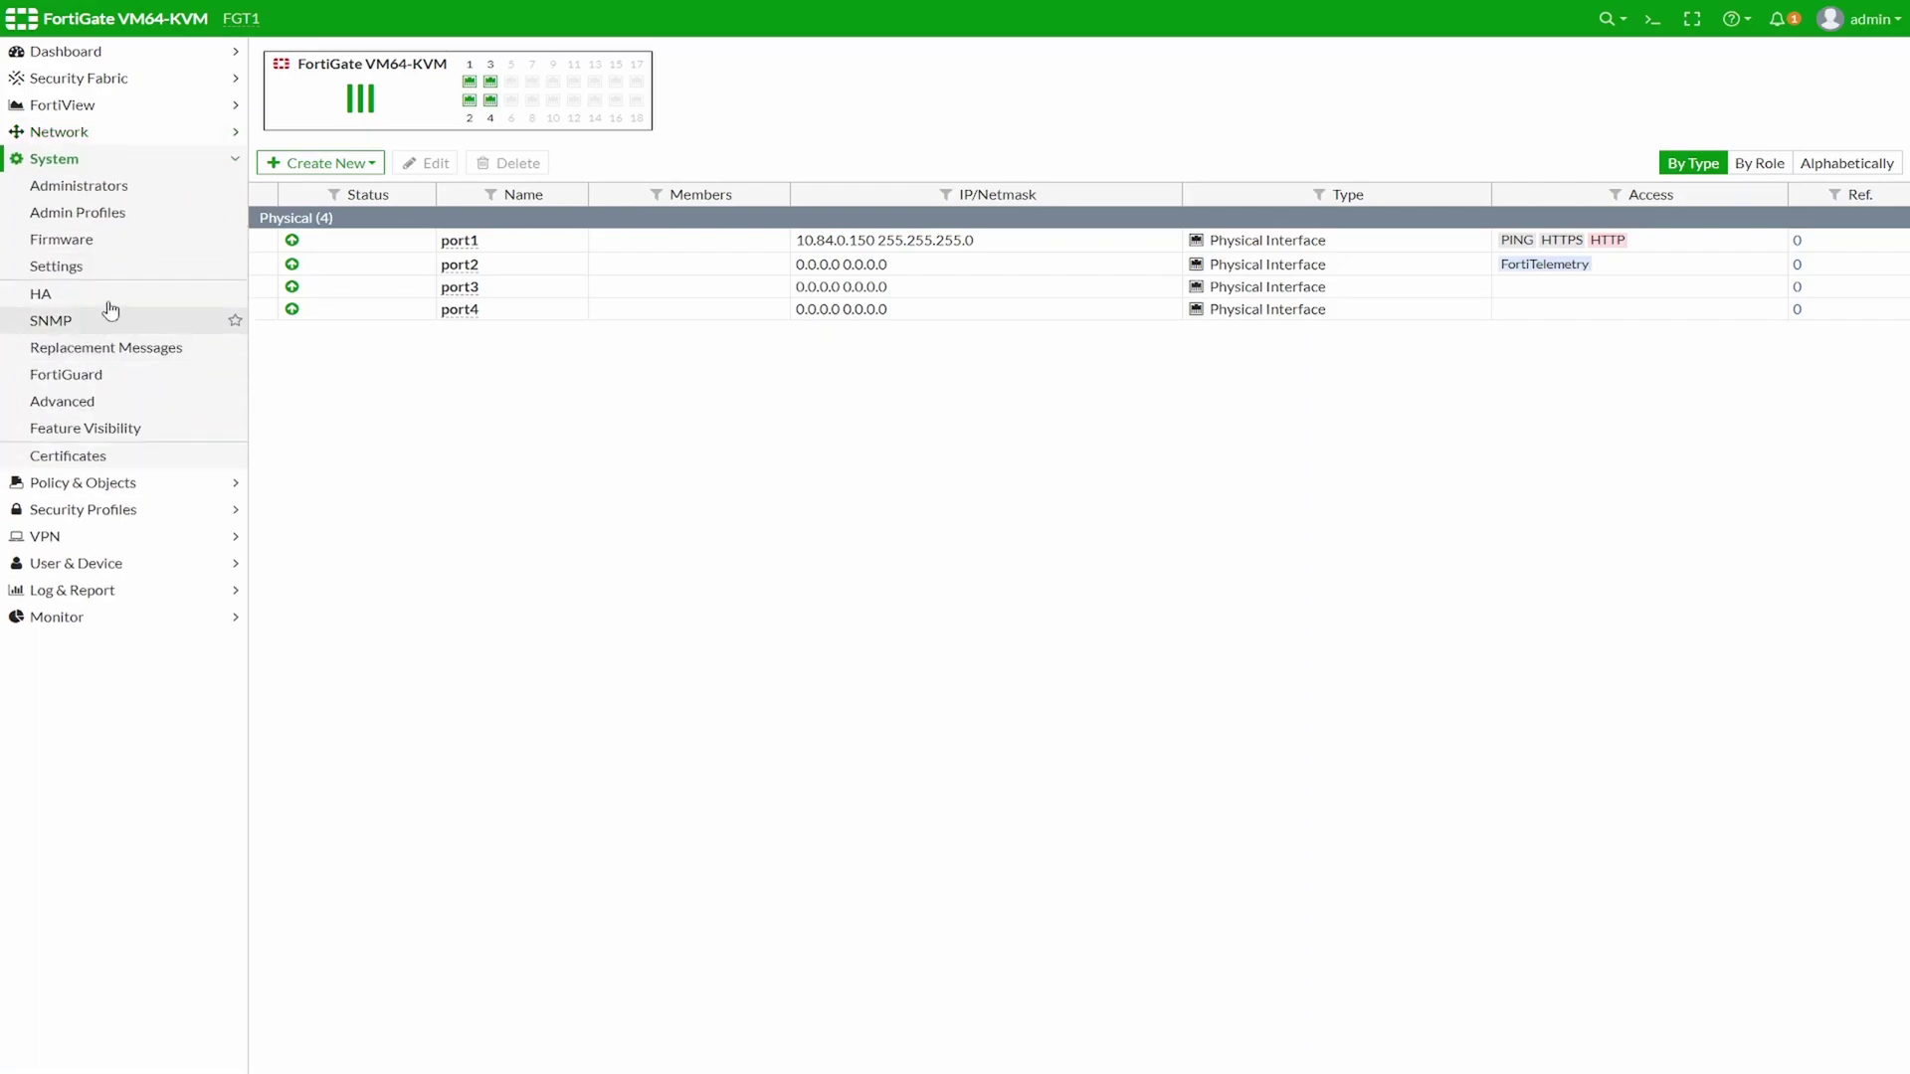
left_click(74, 430)
left_click(286, 128)
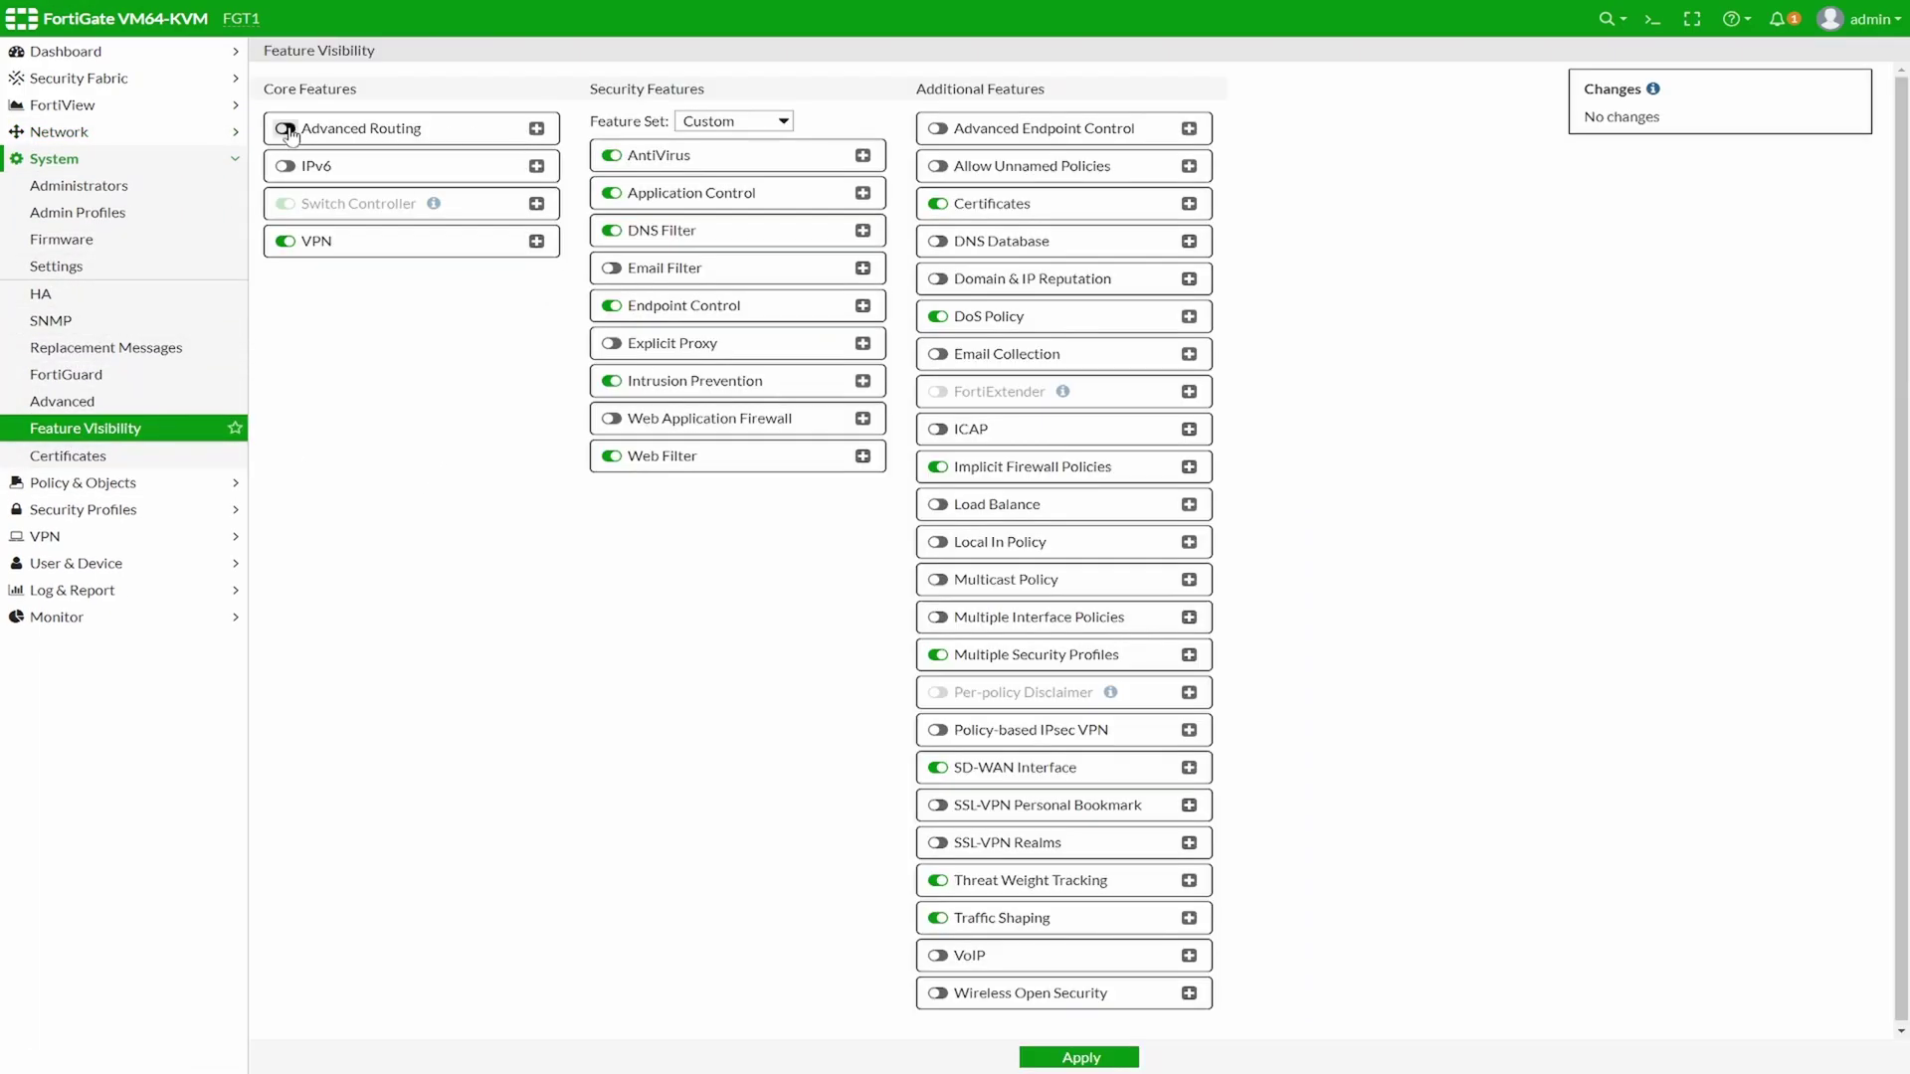
left_click(1081, 1058)
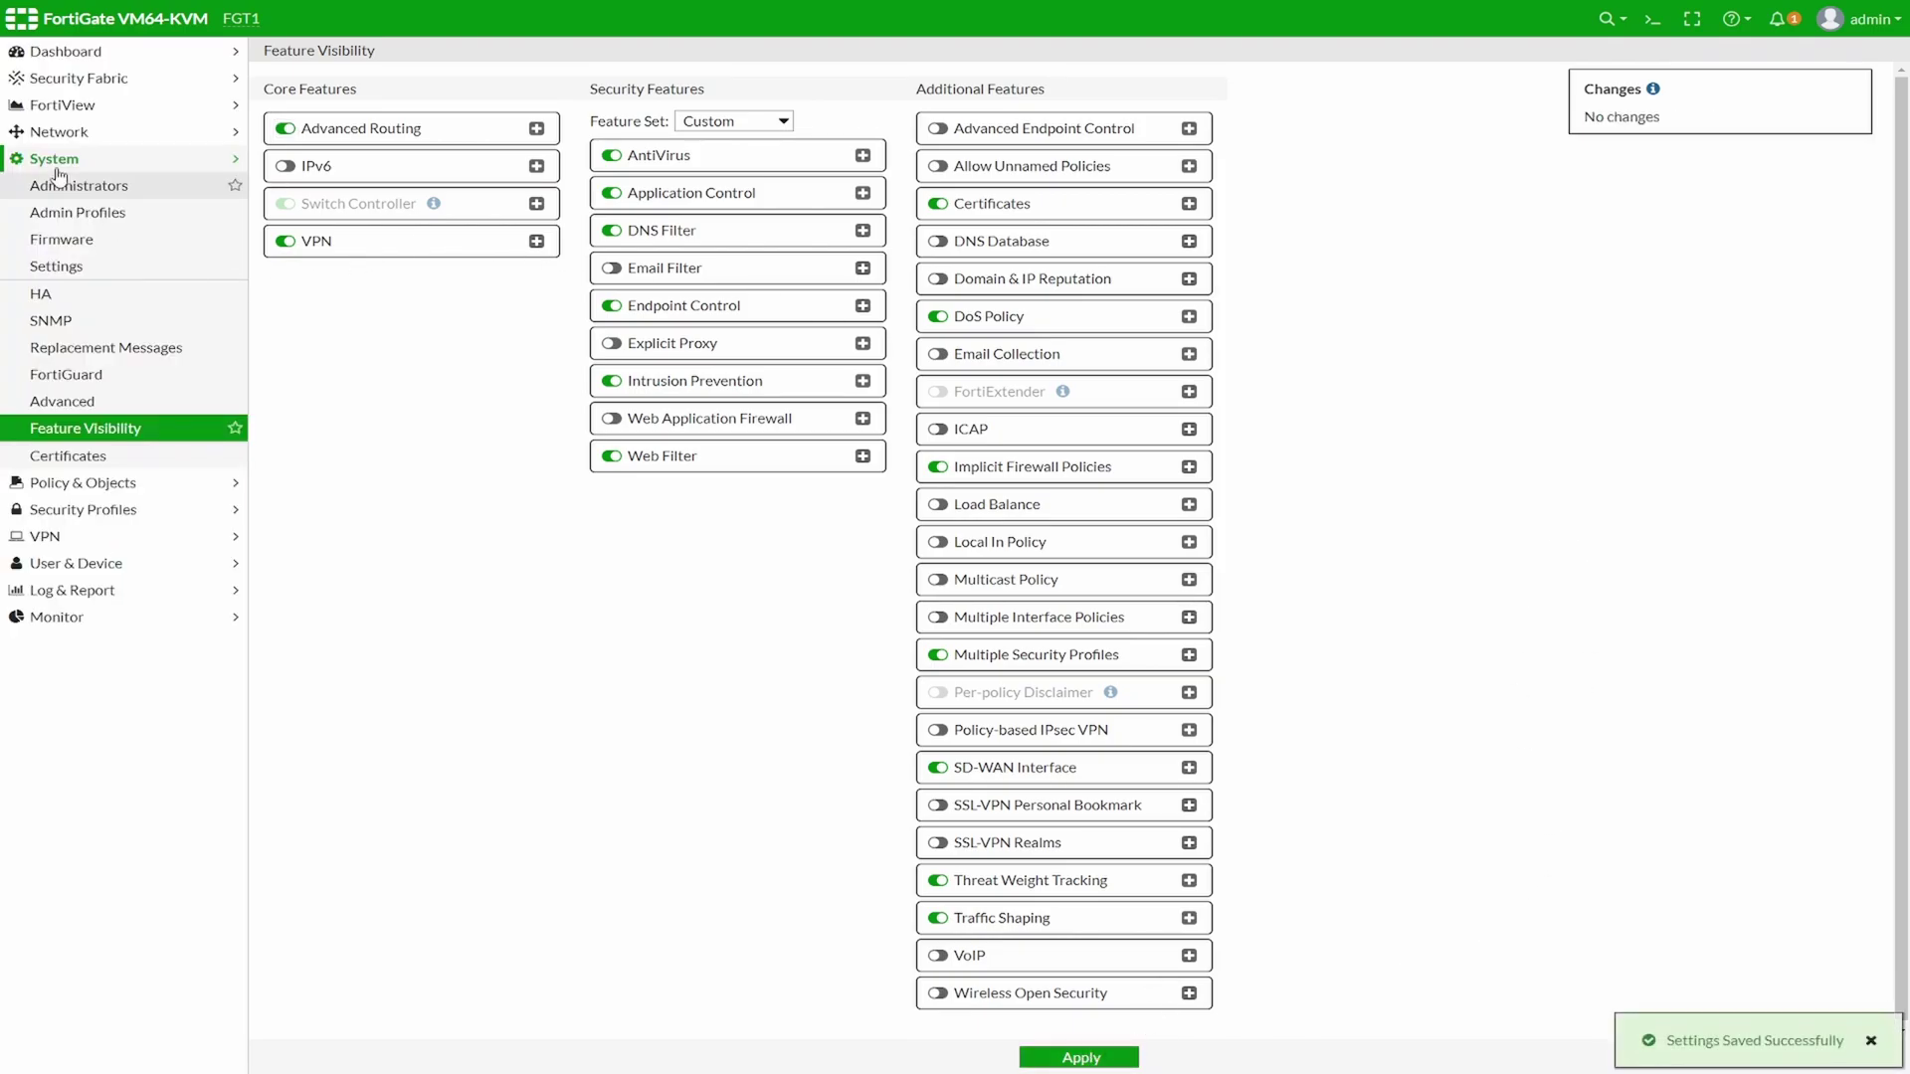
left_click(54, 132)
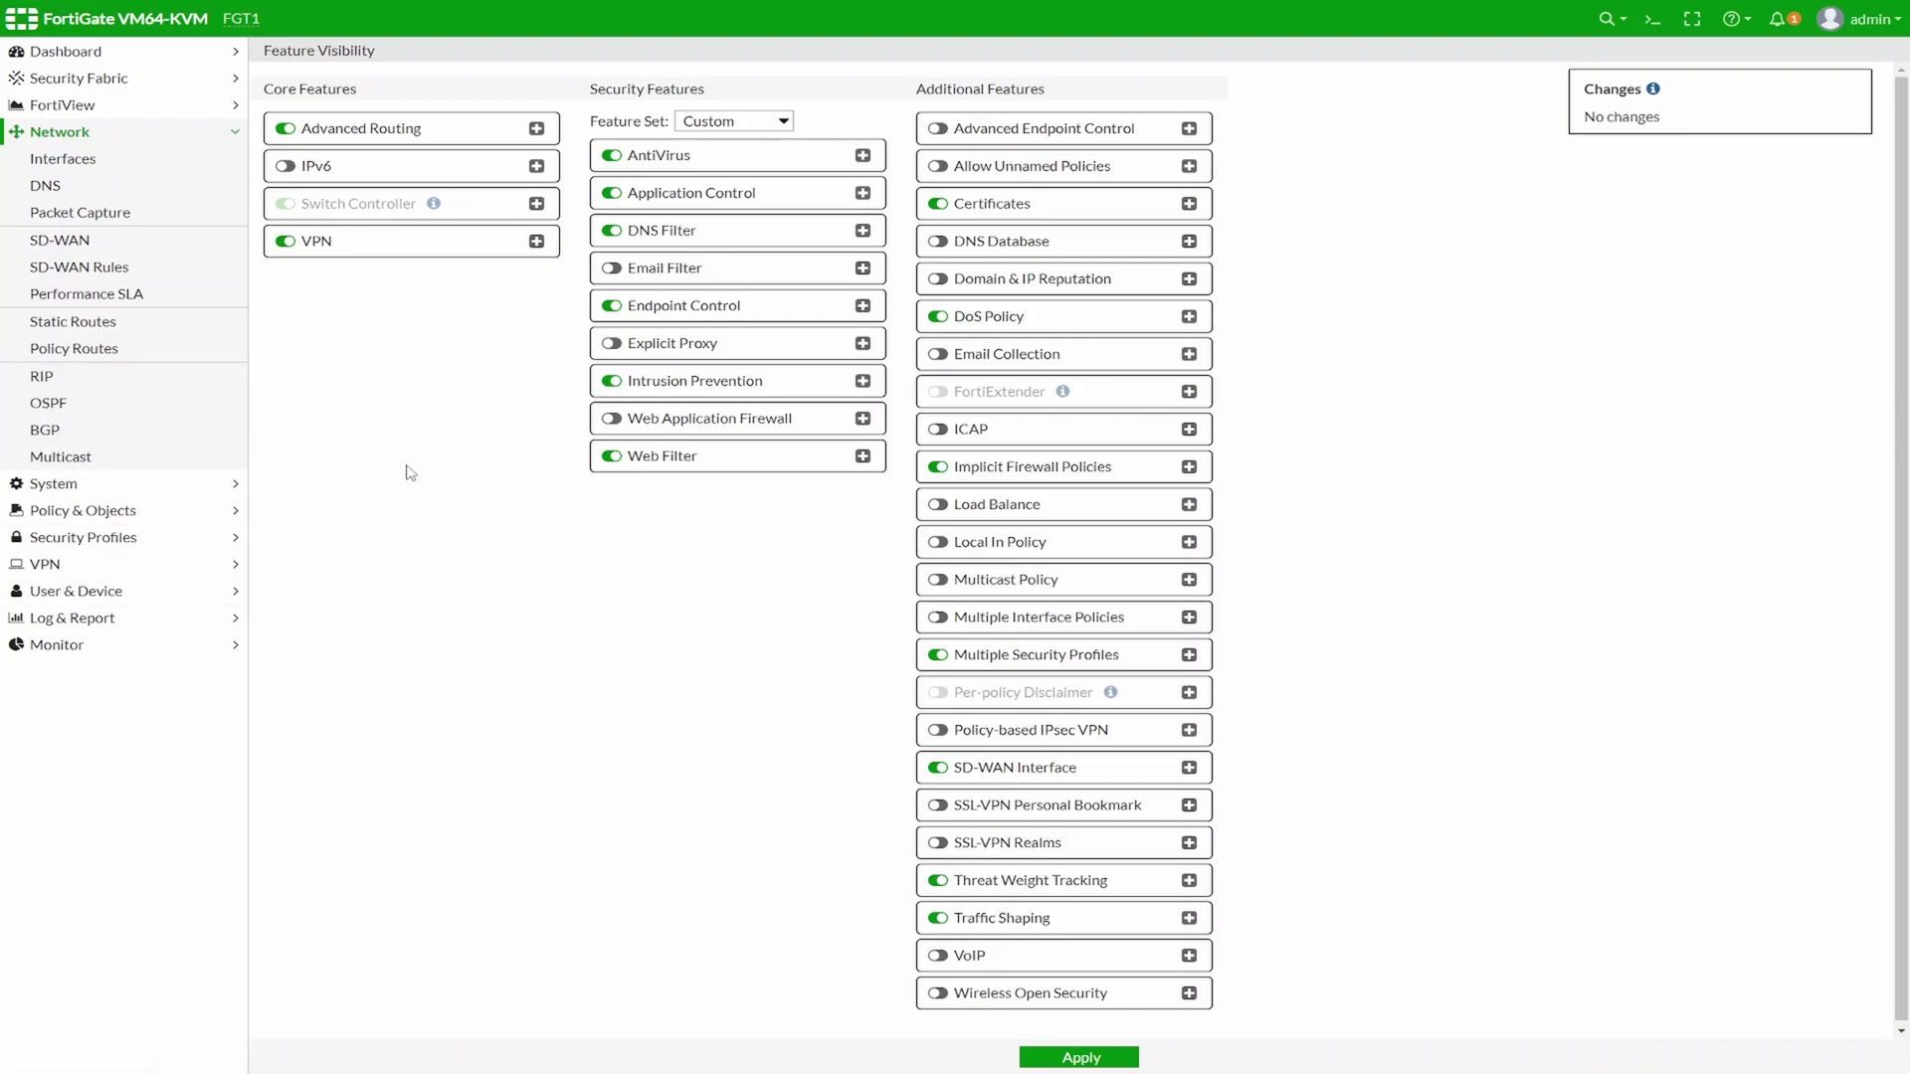
left_click(44, 406)
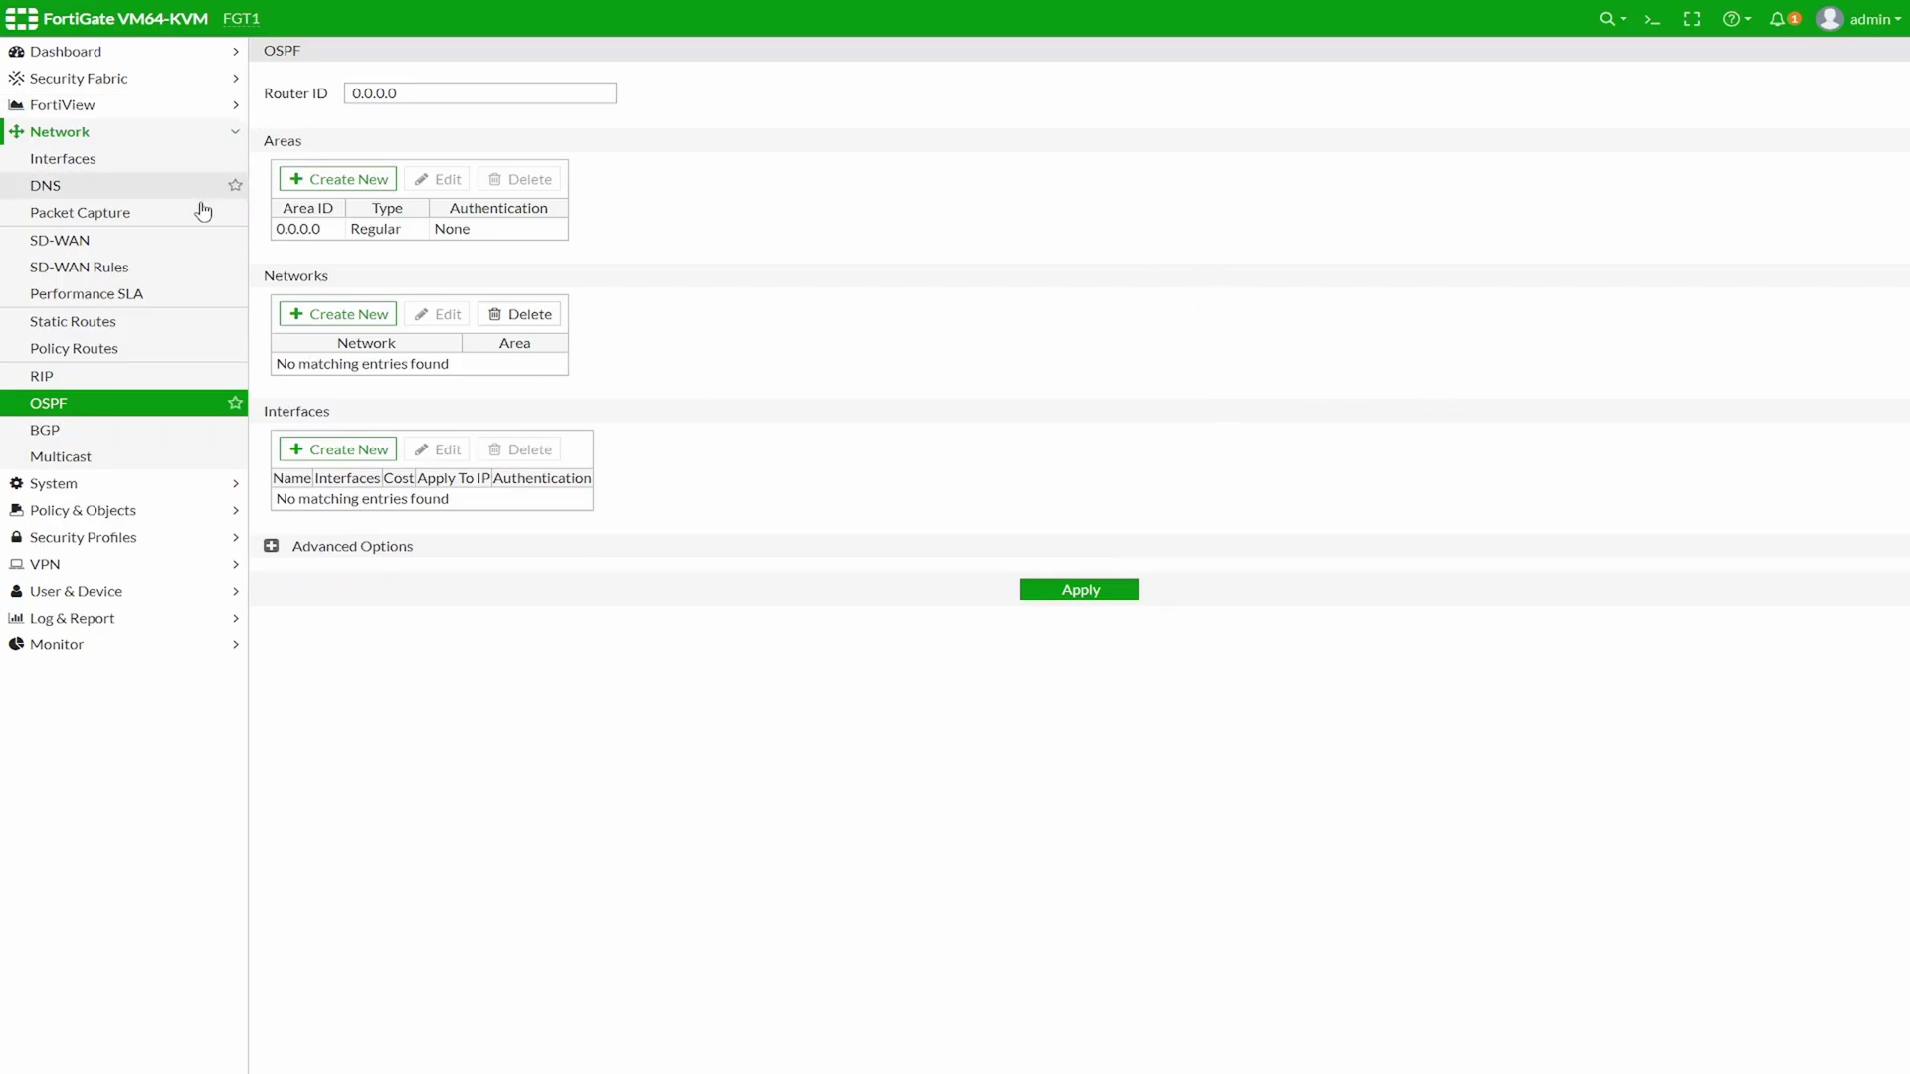
Create a new VLAN interface named LAN on port2 with VLAN ID 100
left_click(45, 159)
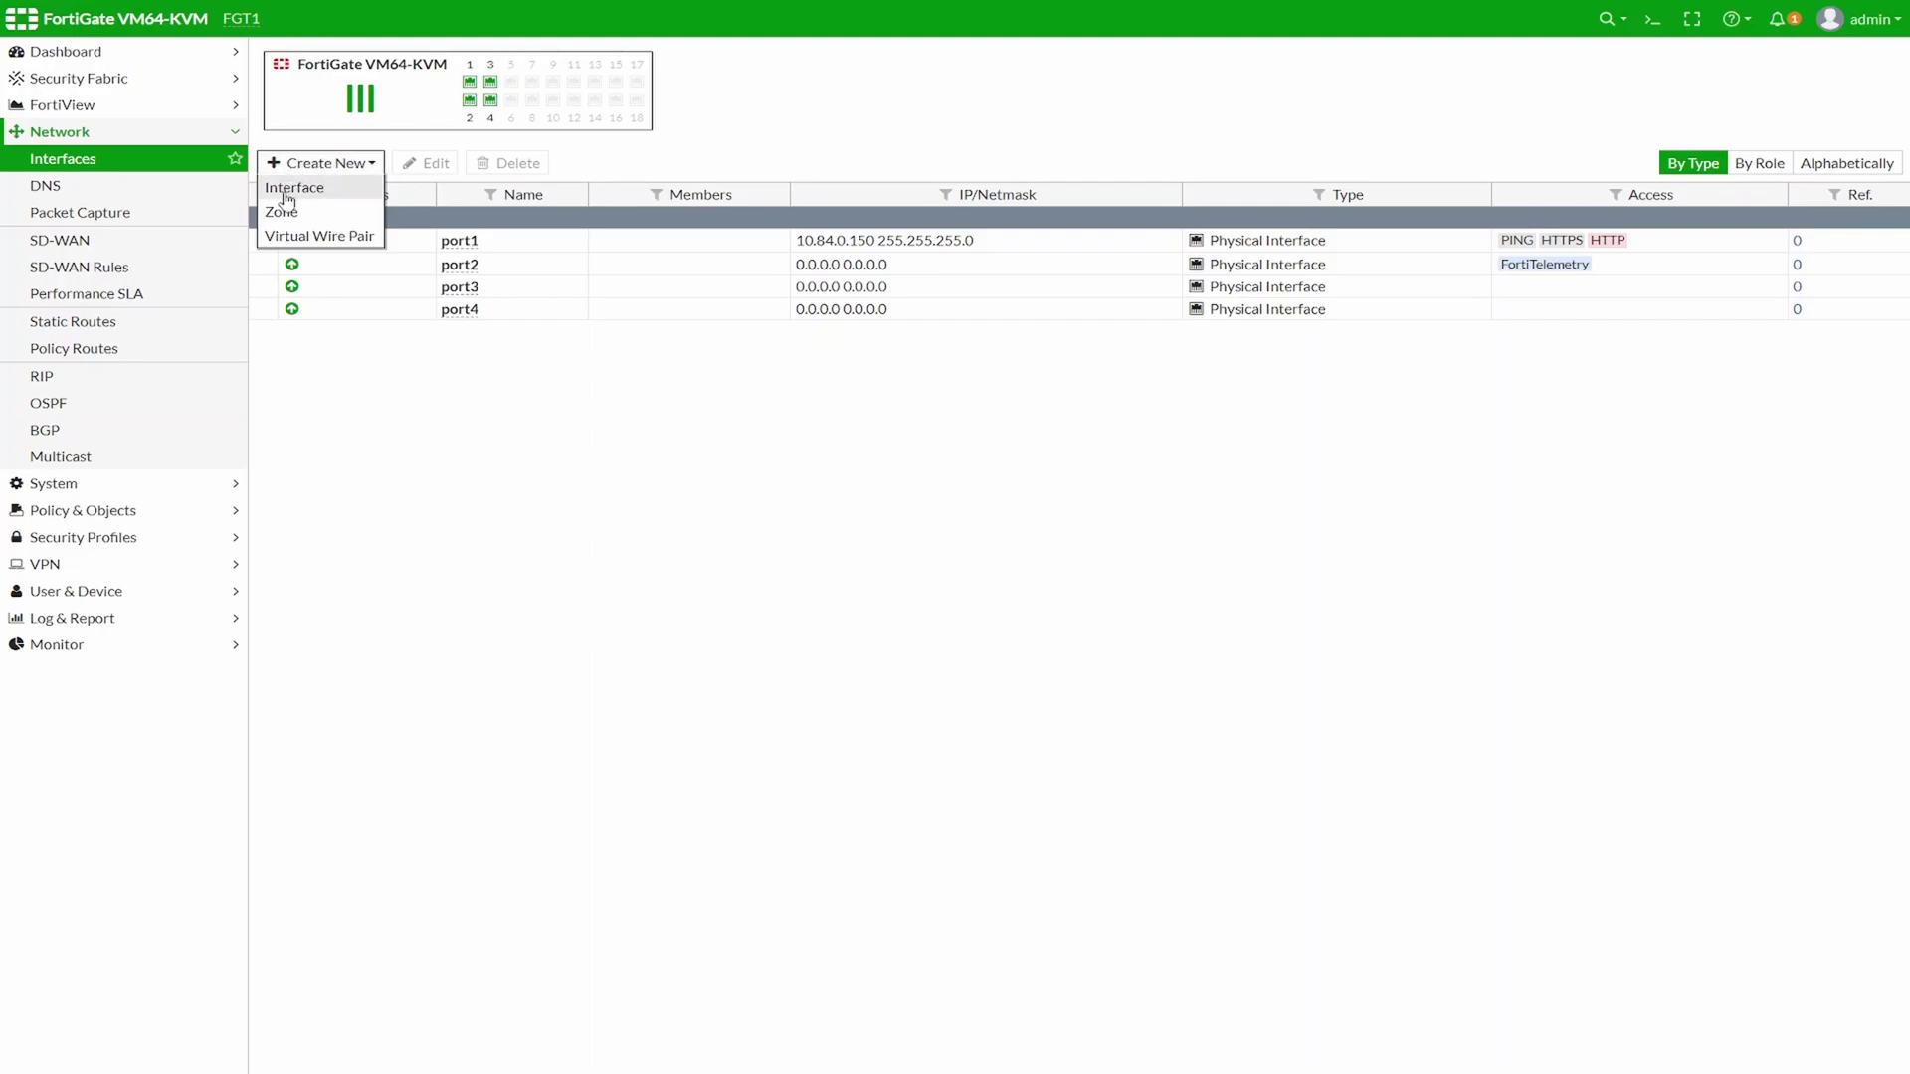
left_click(310, 191)
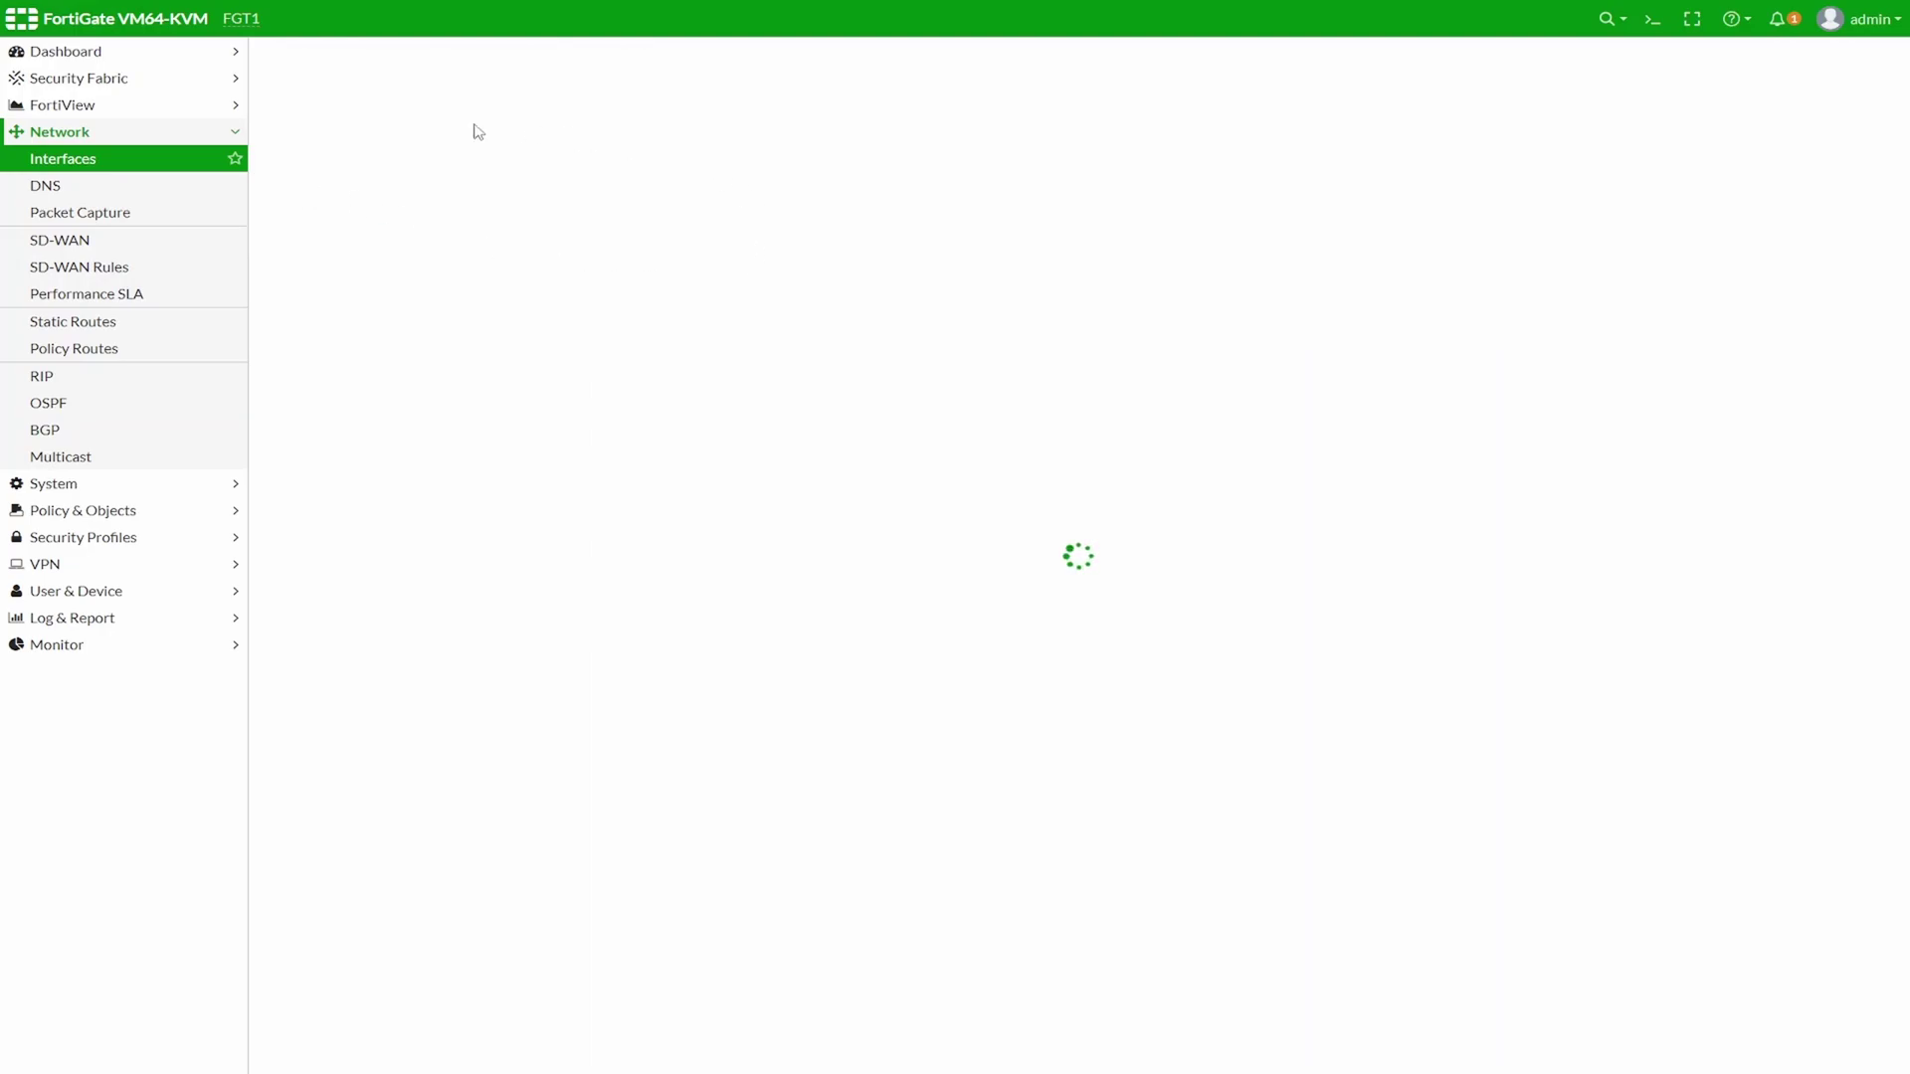
left_click(441, 90)
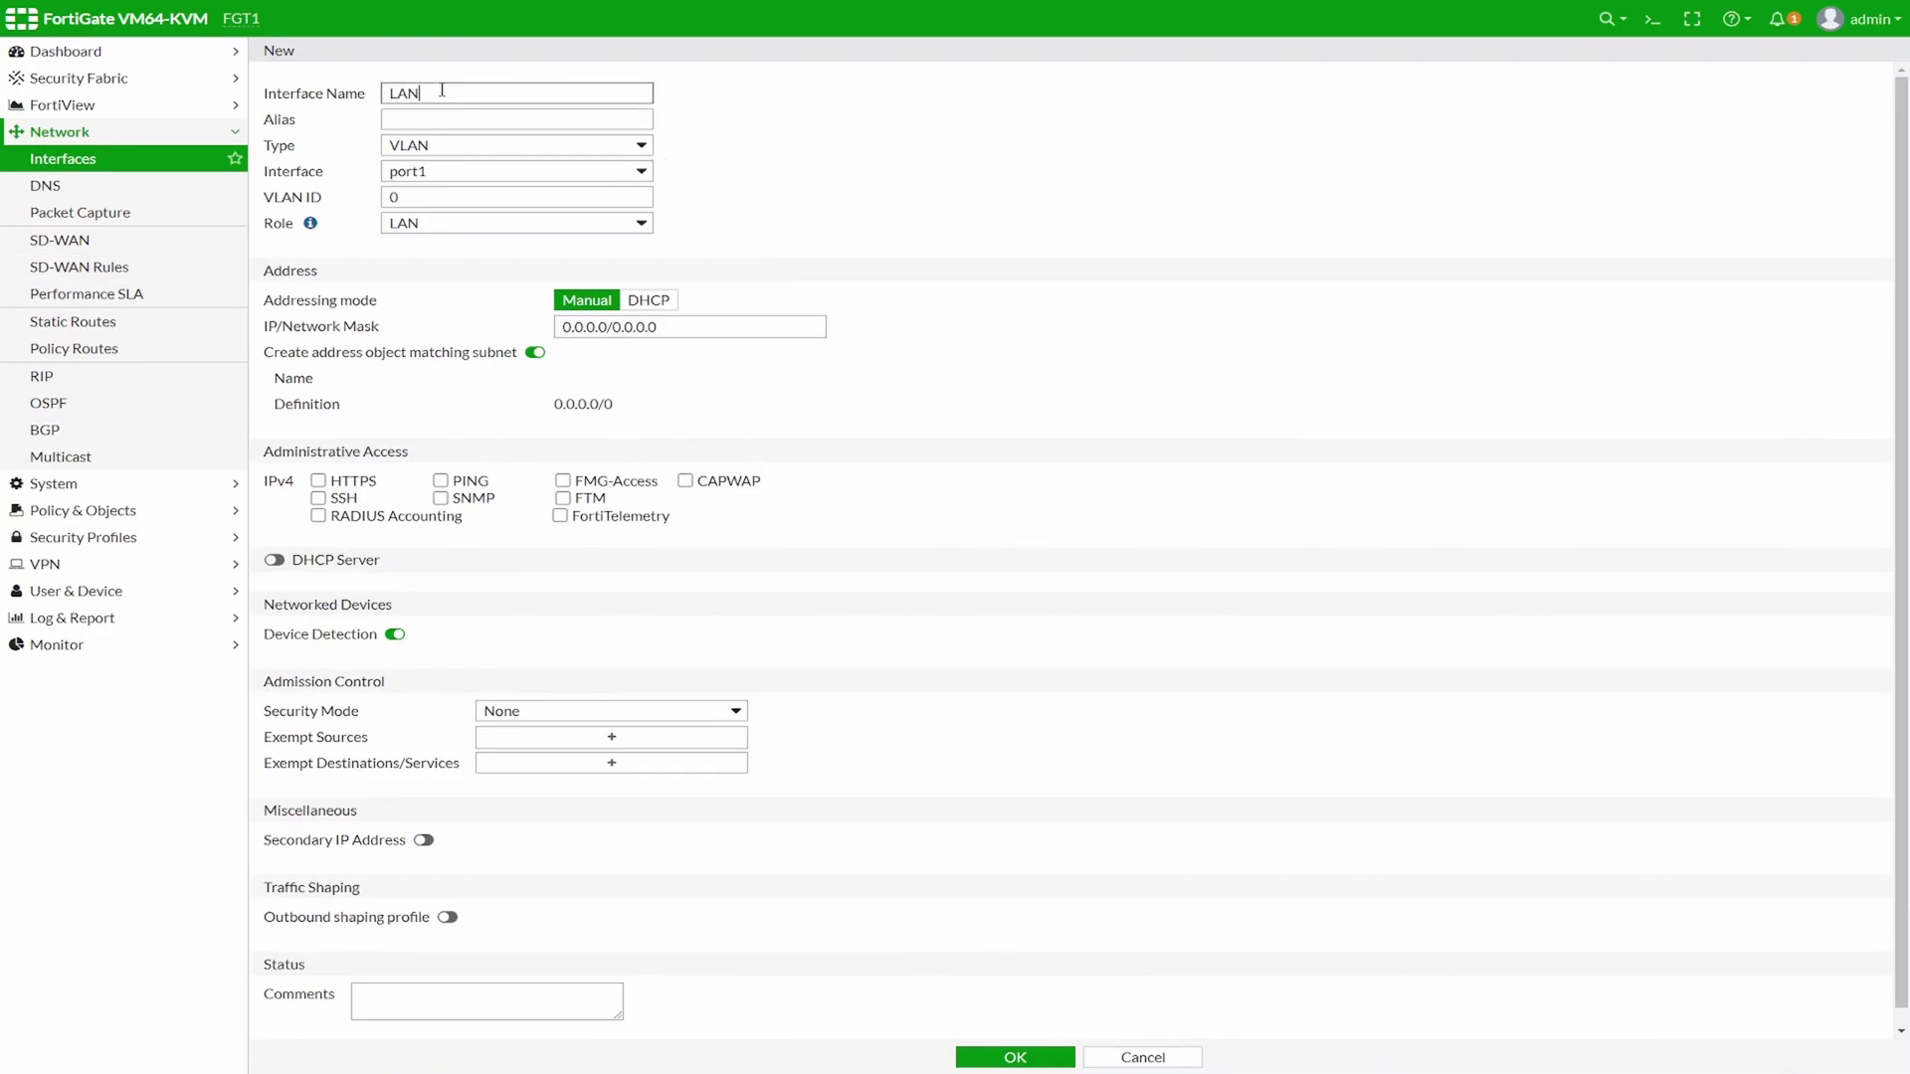
left_click(634, 171)
left_click(442, 214)
double_click(448, 197)
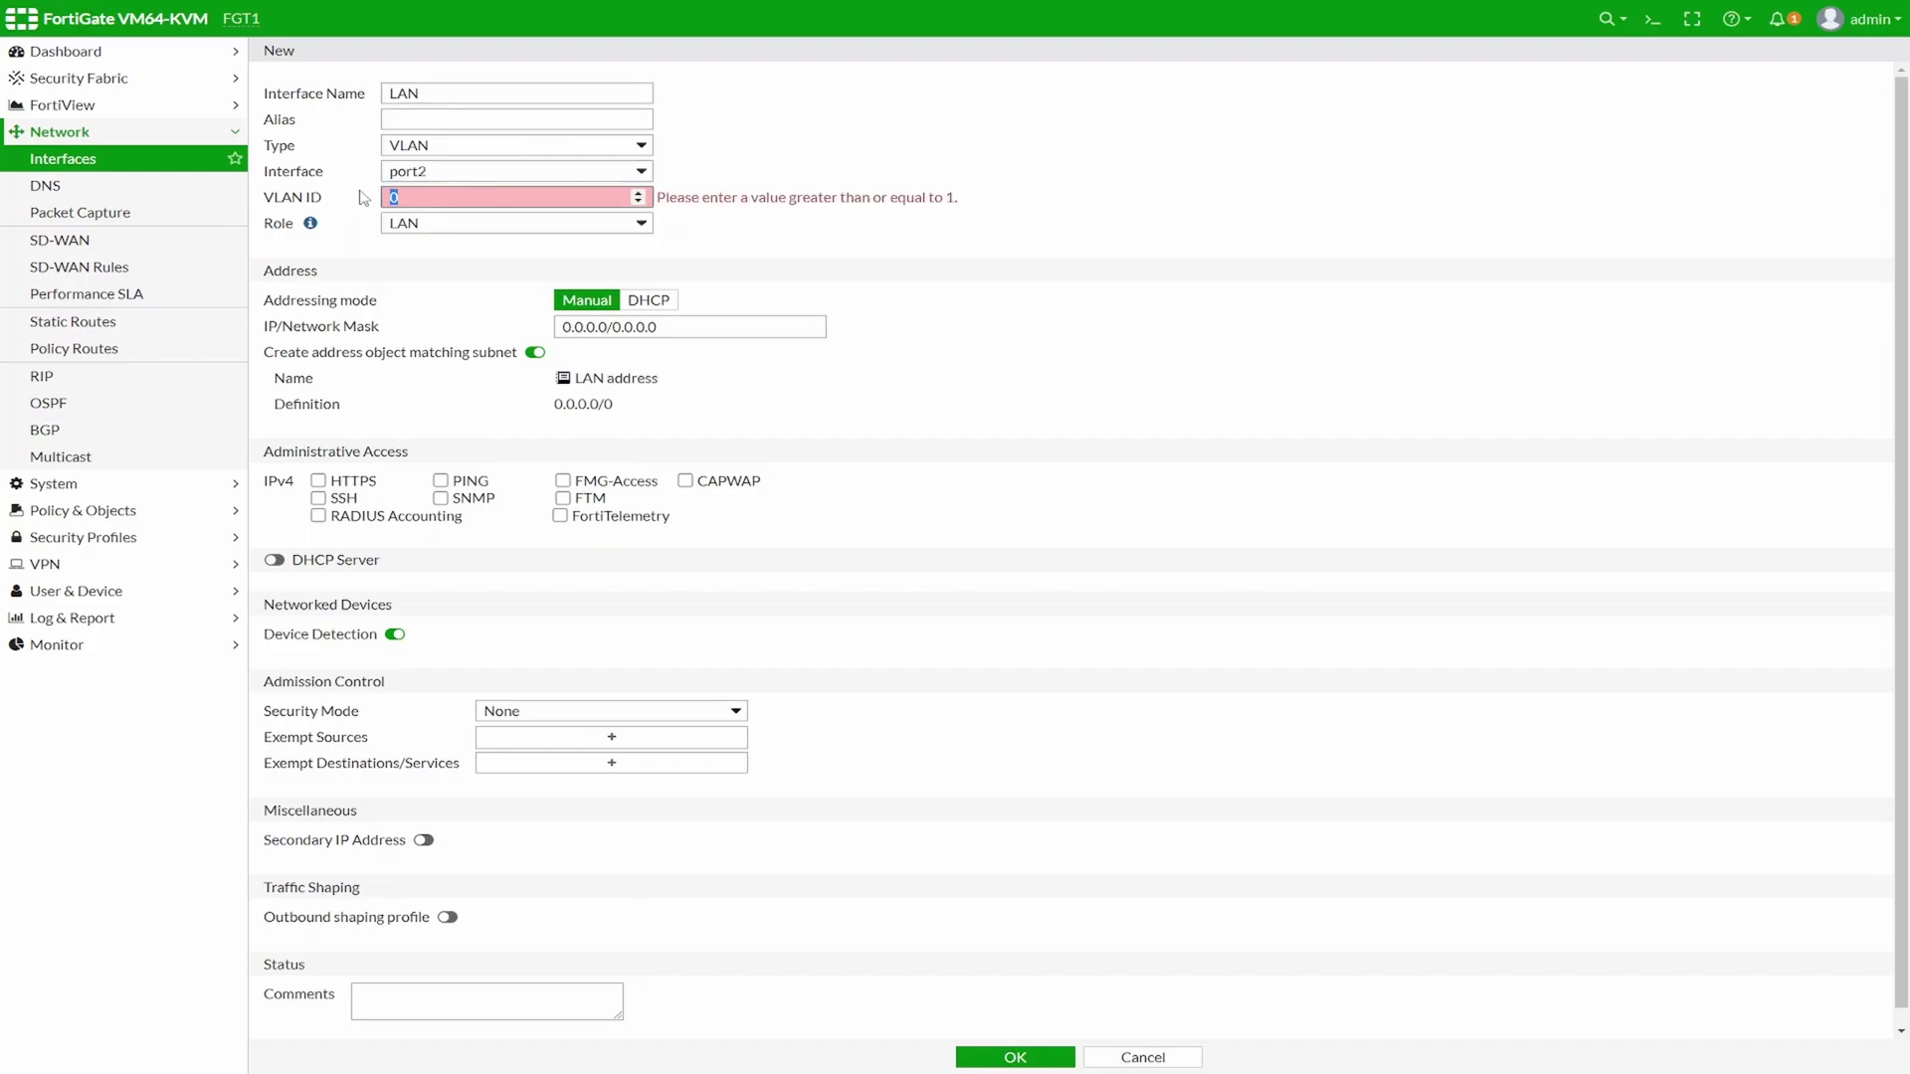
type("100")
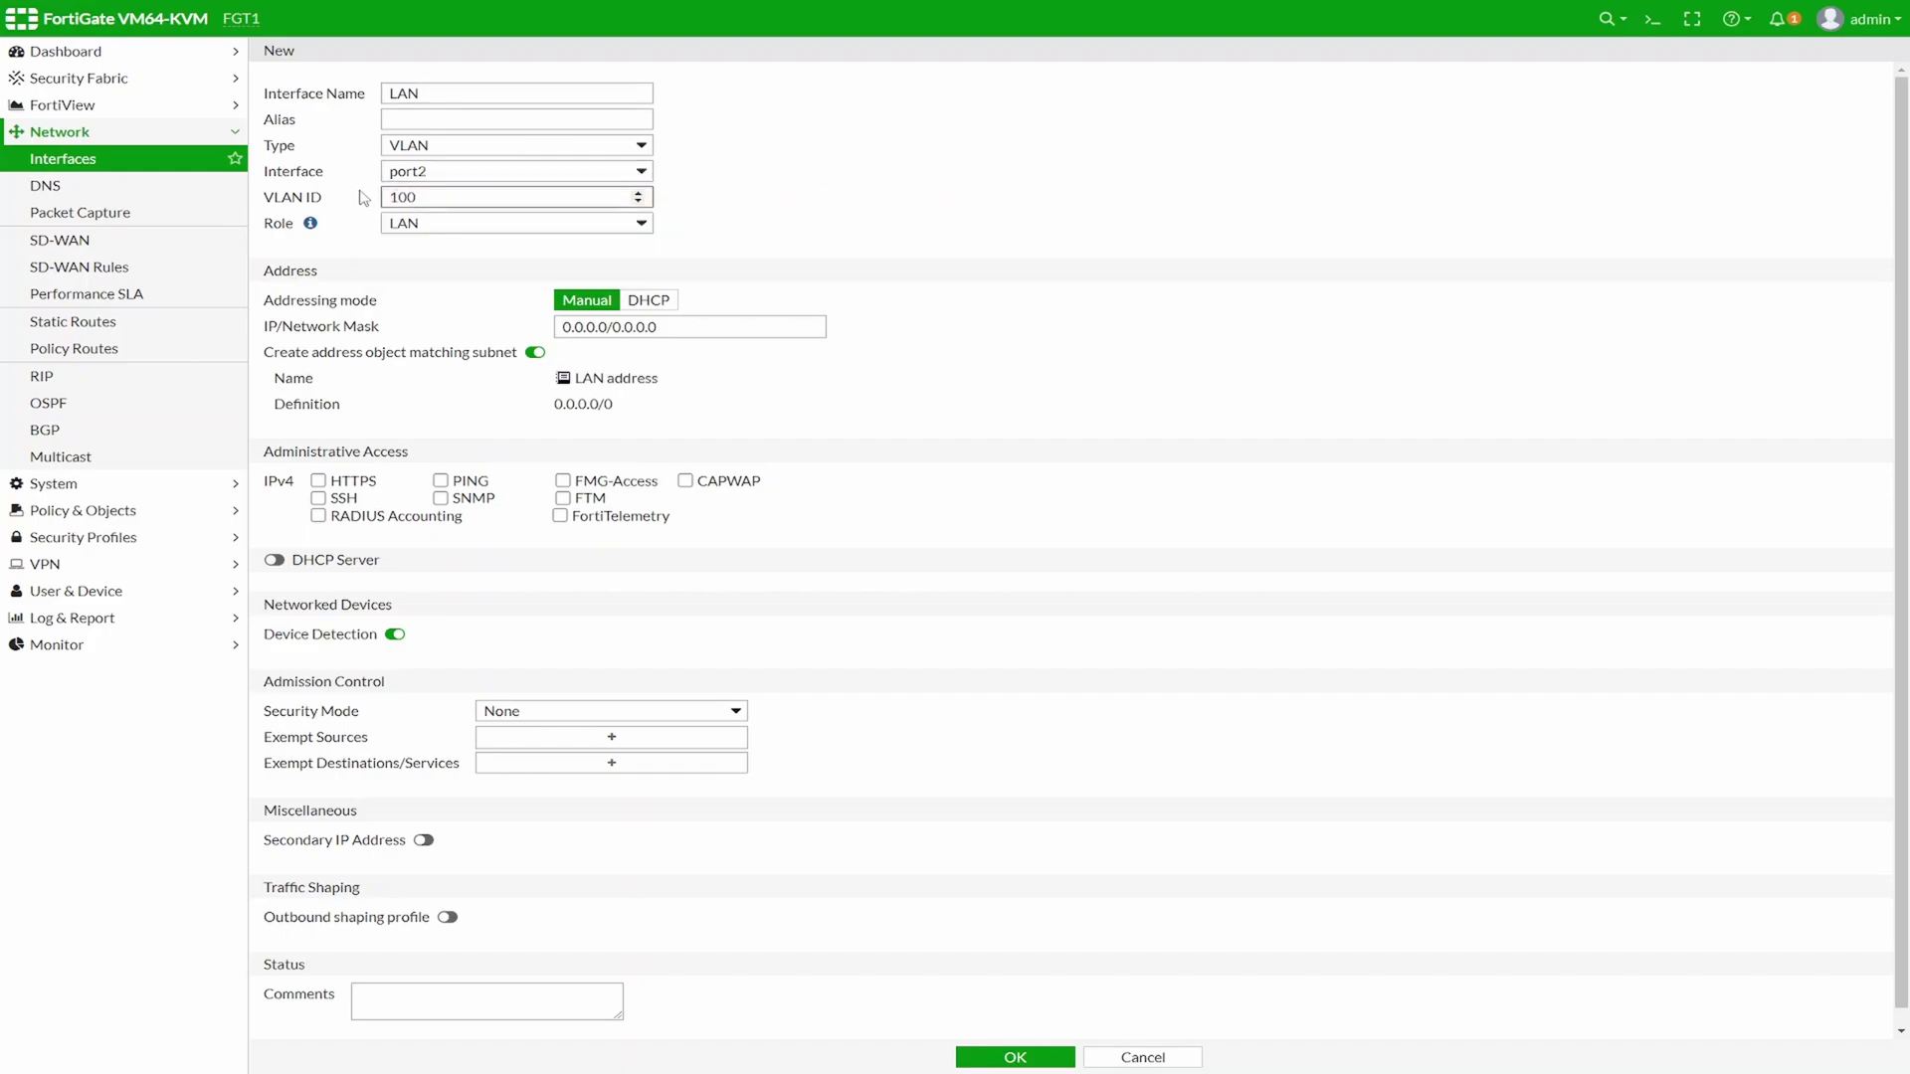
Assign IP/network mask 192.168.0.1/30 to the LAN VLAN interface, allow PING administrative access, and save the interface
left_click_drag(691, 328, 491, 335)
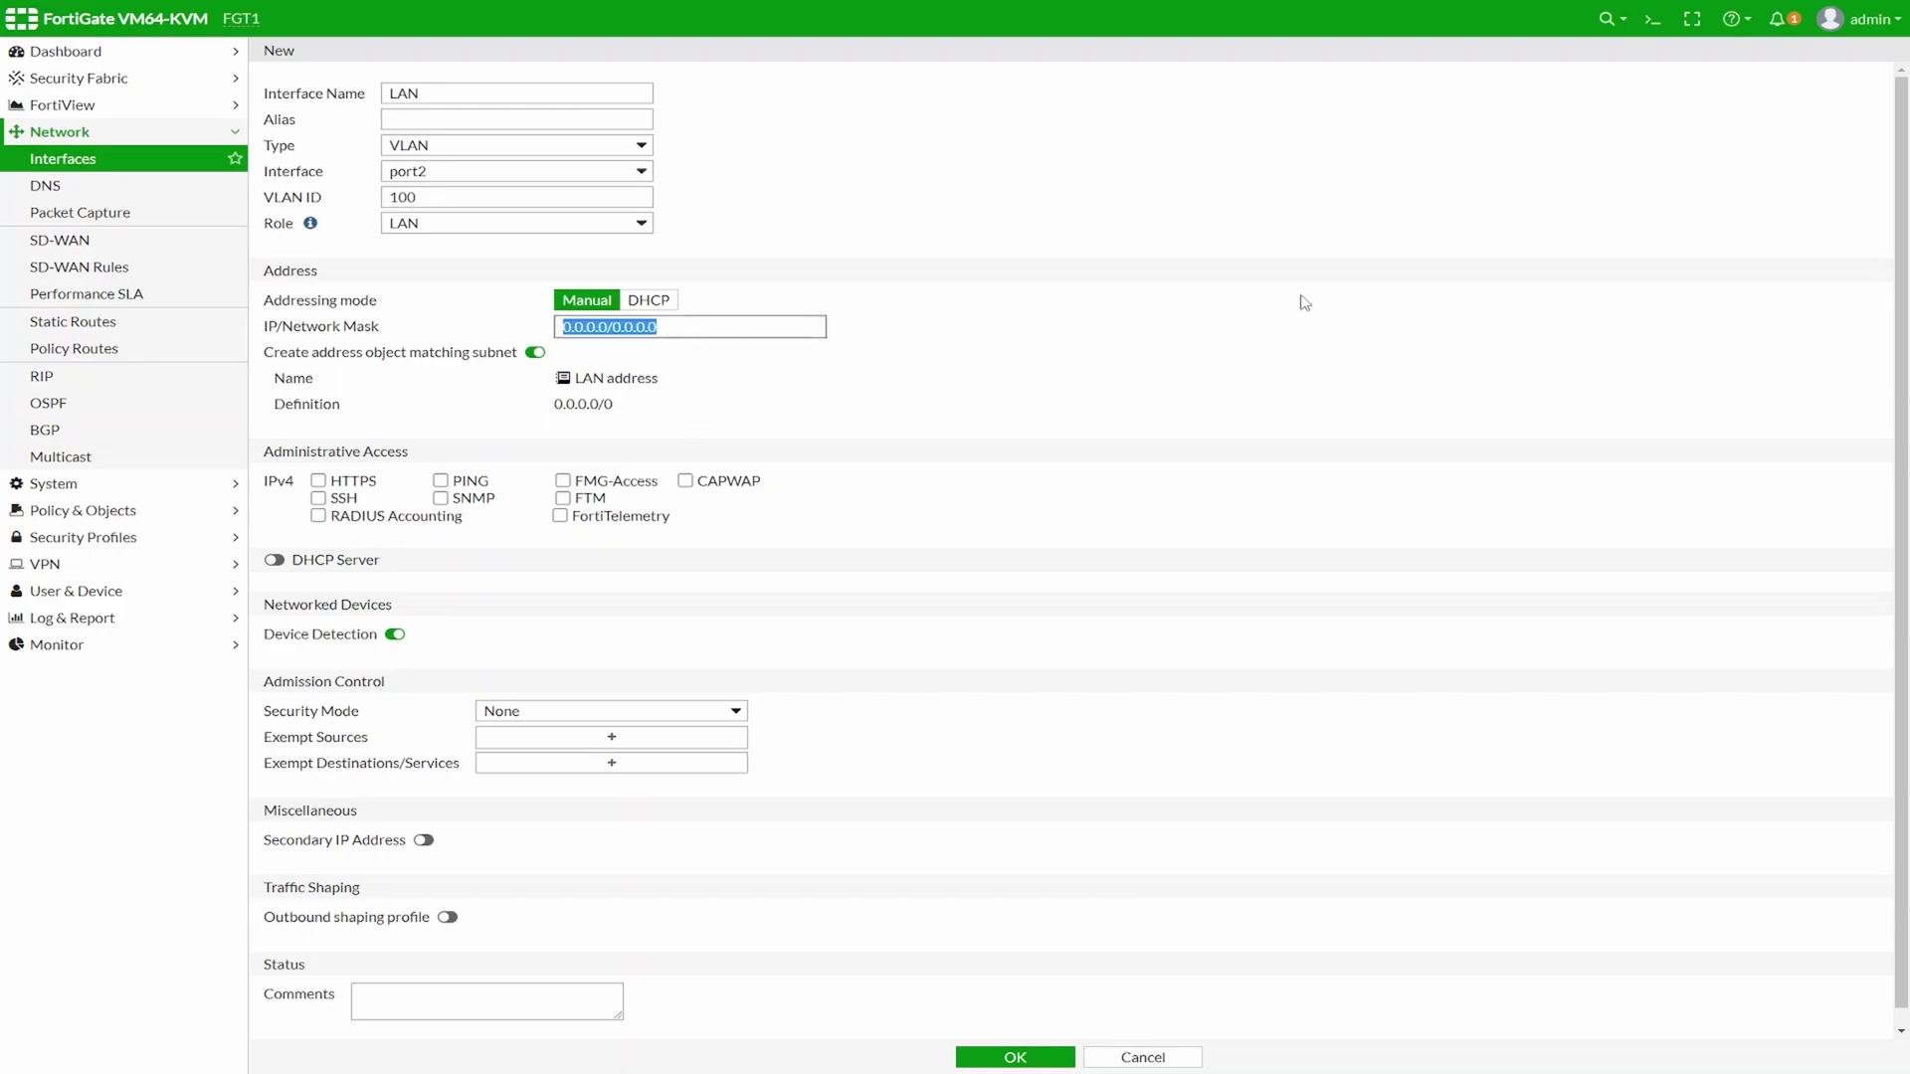
type("192.168.0.1/30")
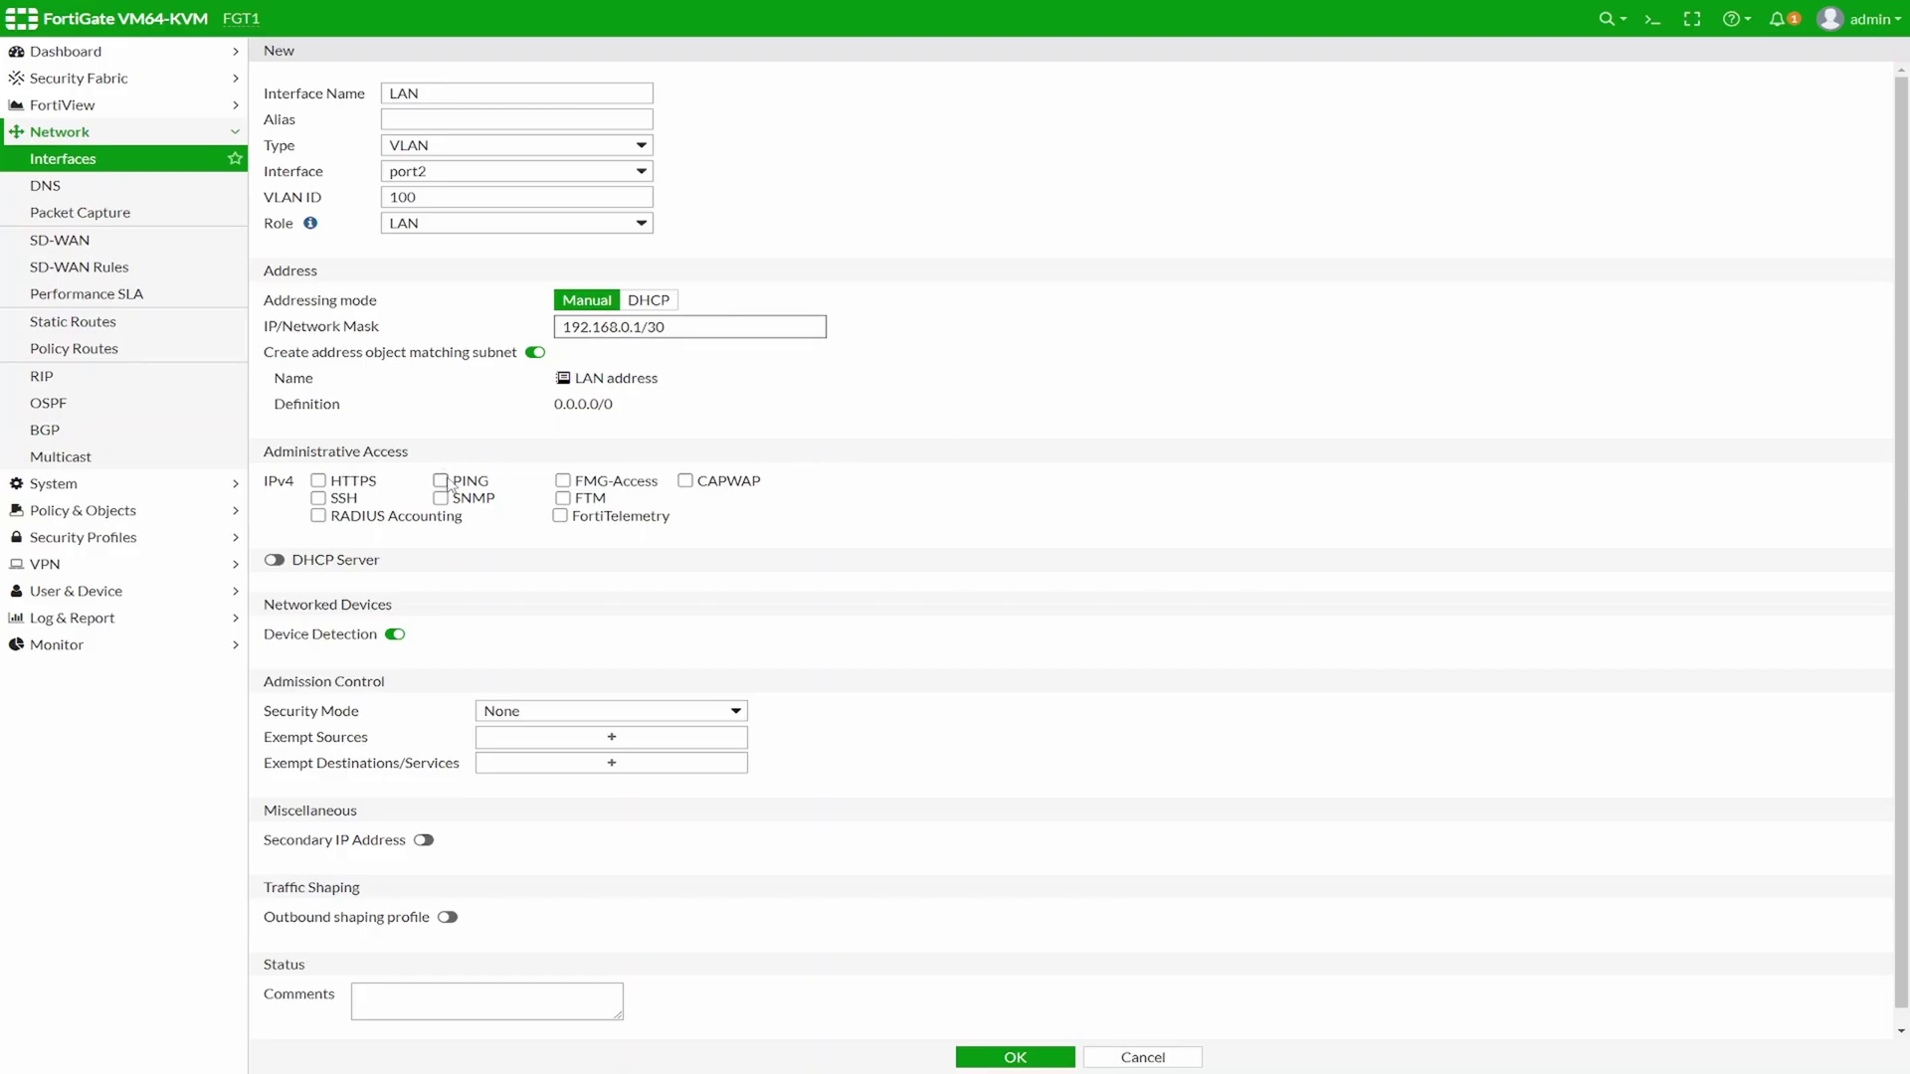
left_click(441, 480)
scroll(449, 484, "down", 1)
left_click(1015, 1027)
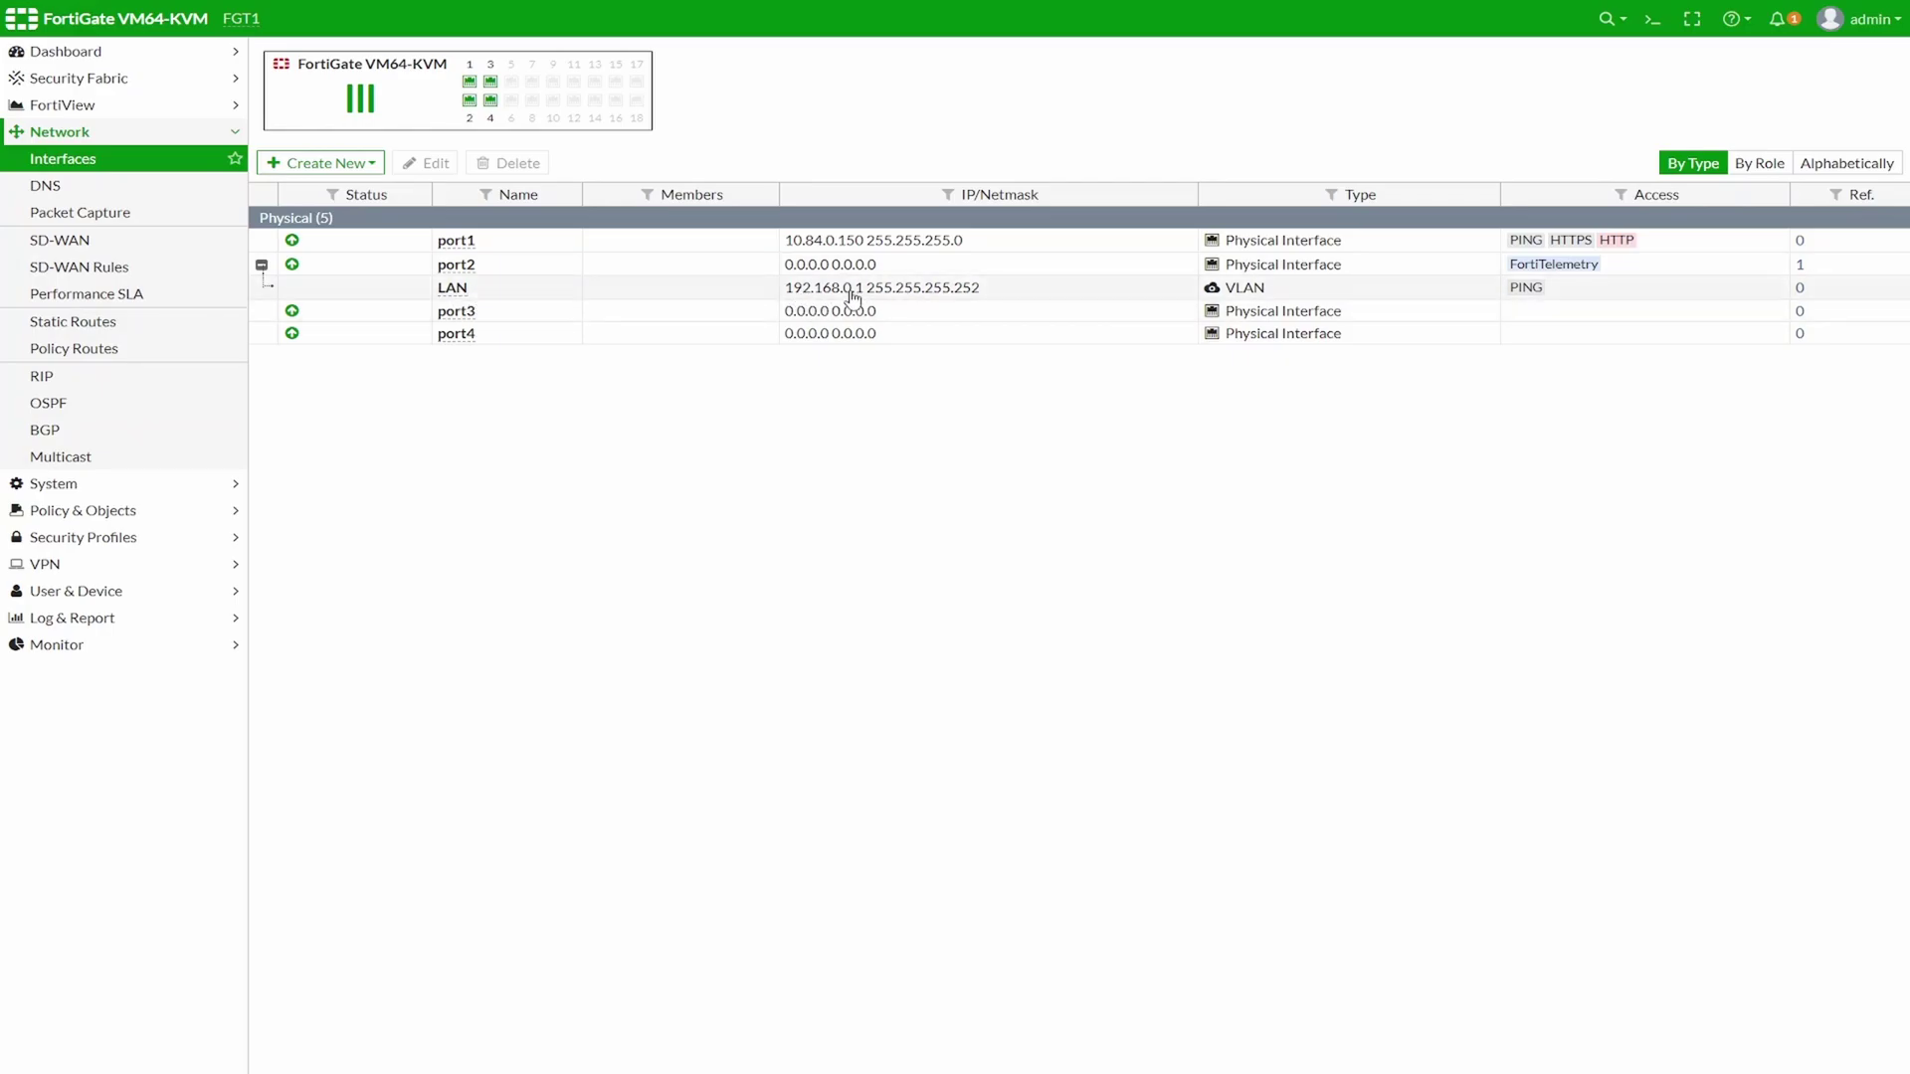
Switch to the SW1-RE console, ping 192.168.0.1 from the core switch, stop the ping, and minimize the console
key("alt+Tab")
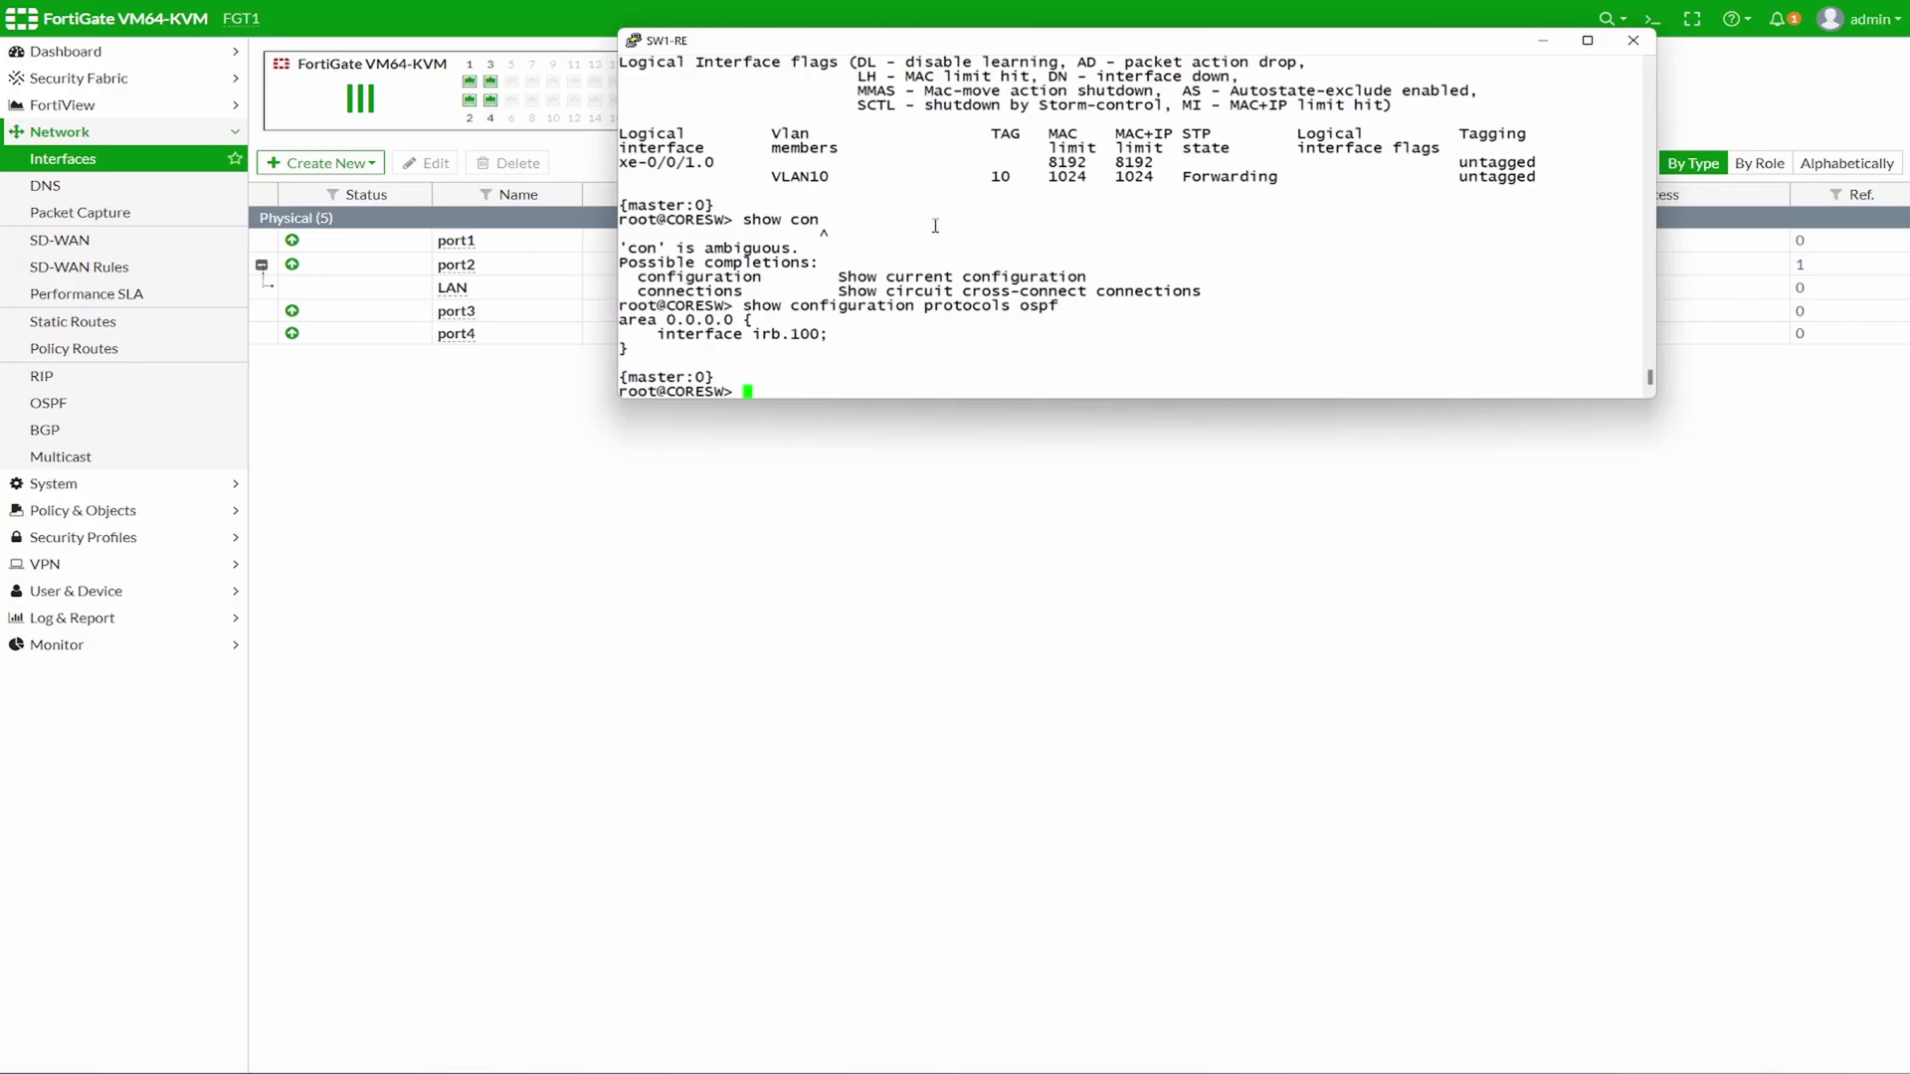
type("ping 192.168.0.1")
key("Return")
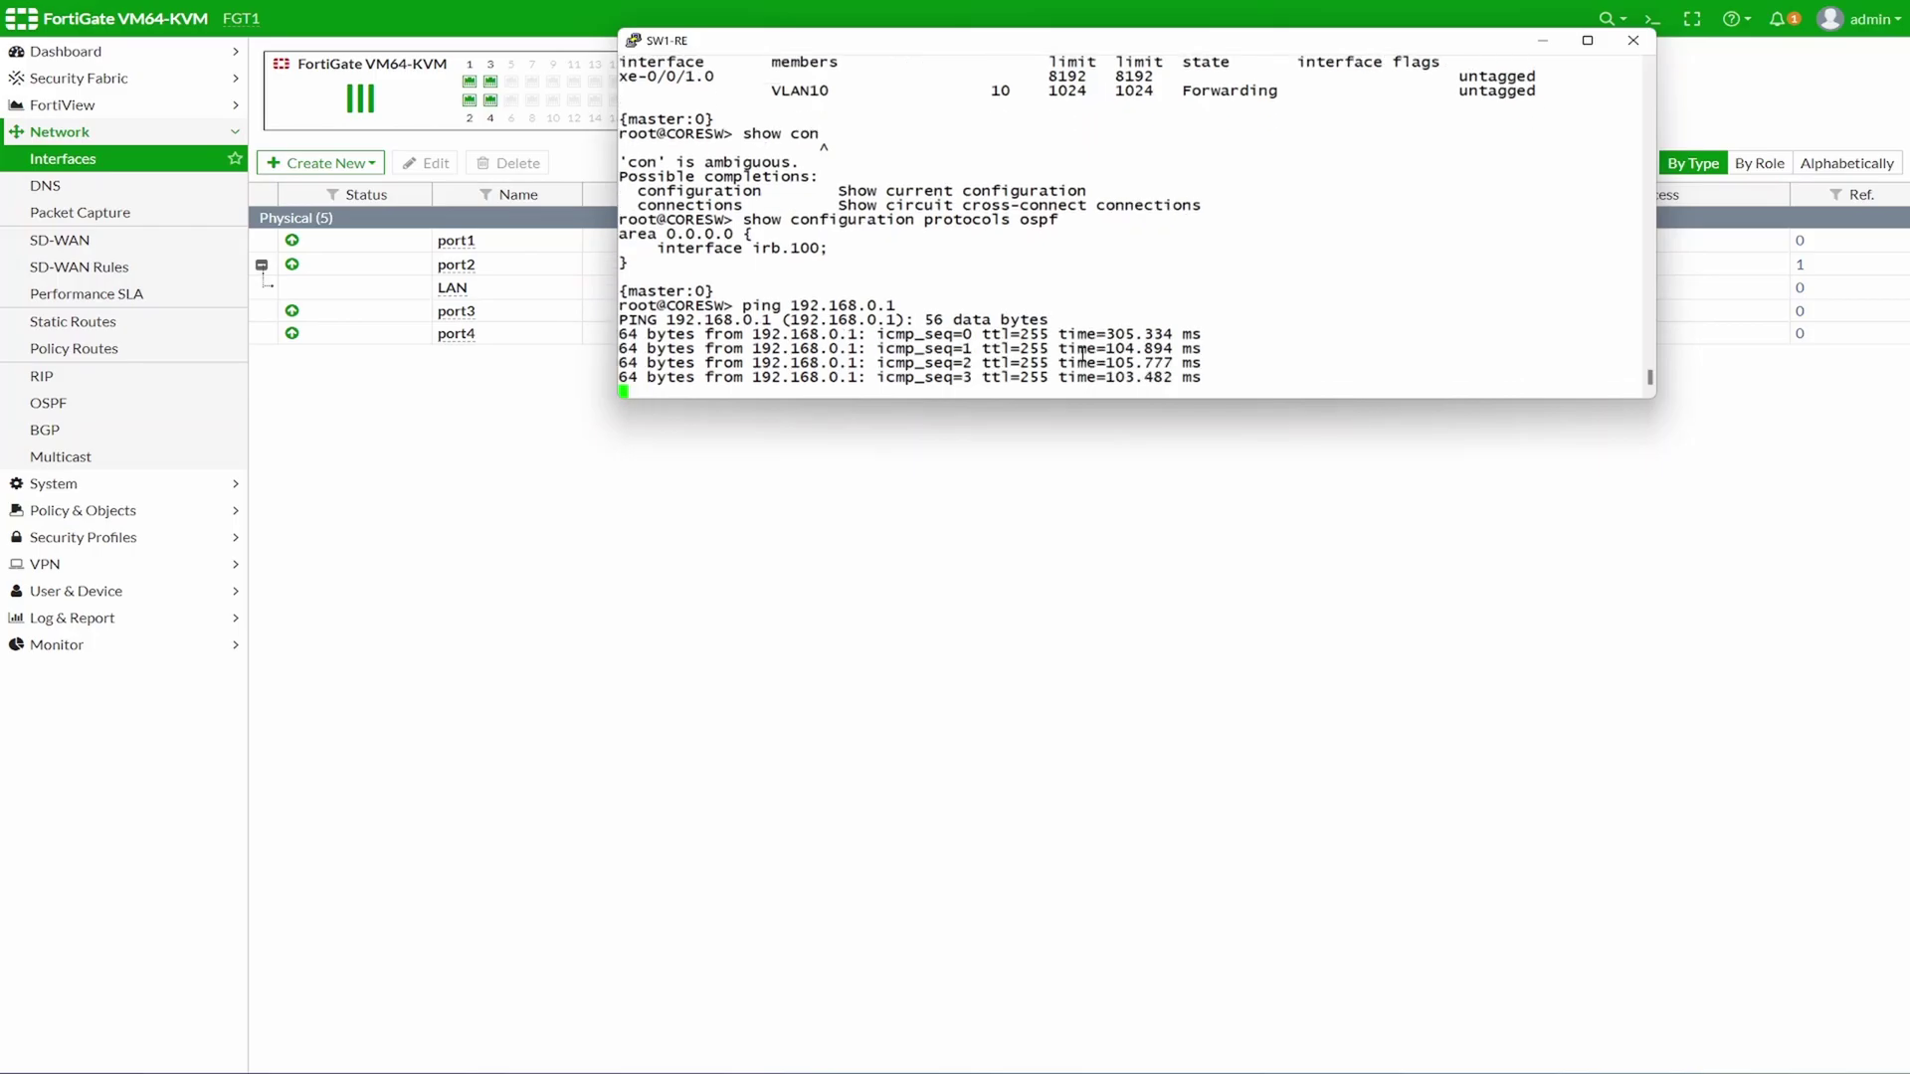
key("ctrl+c")
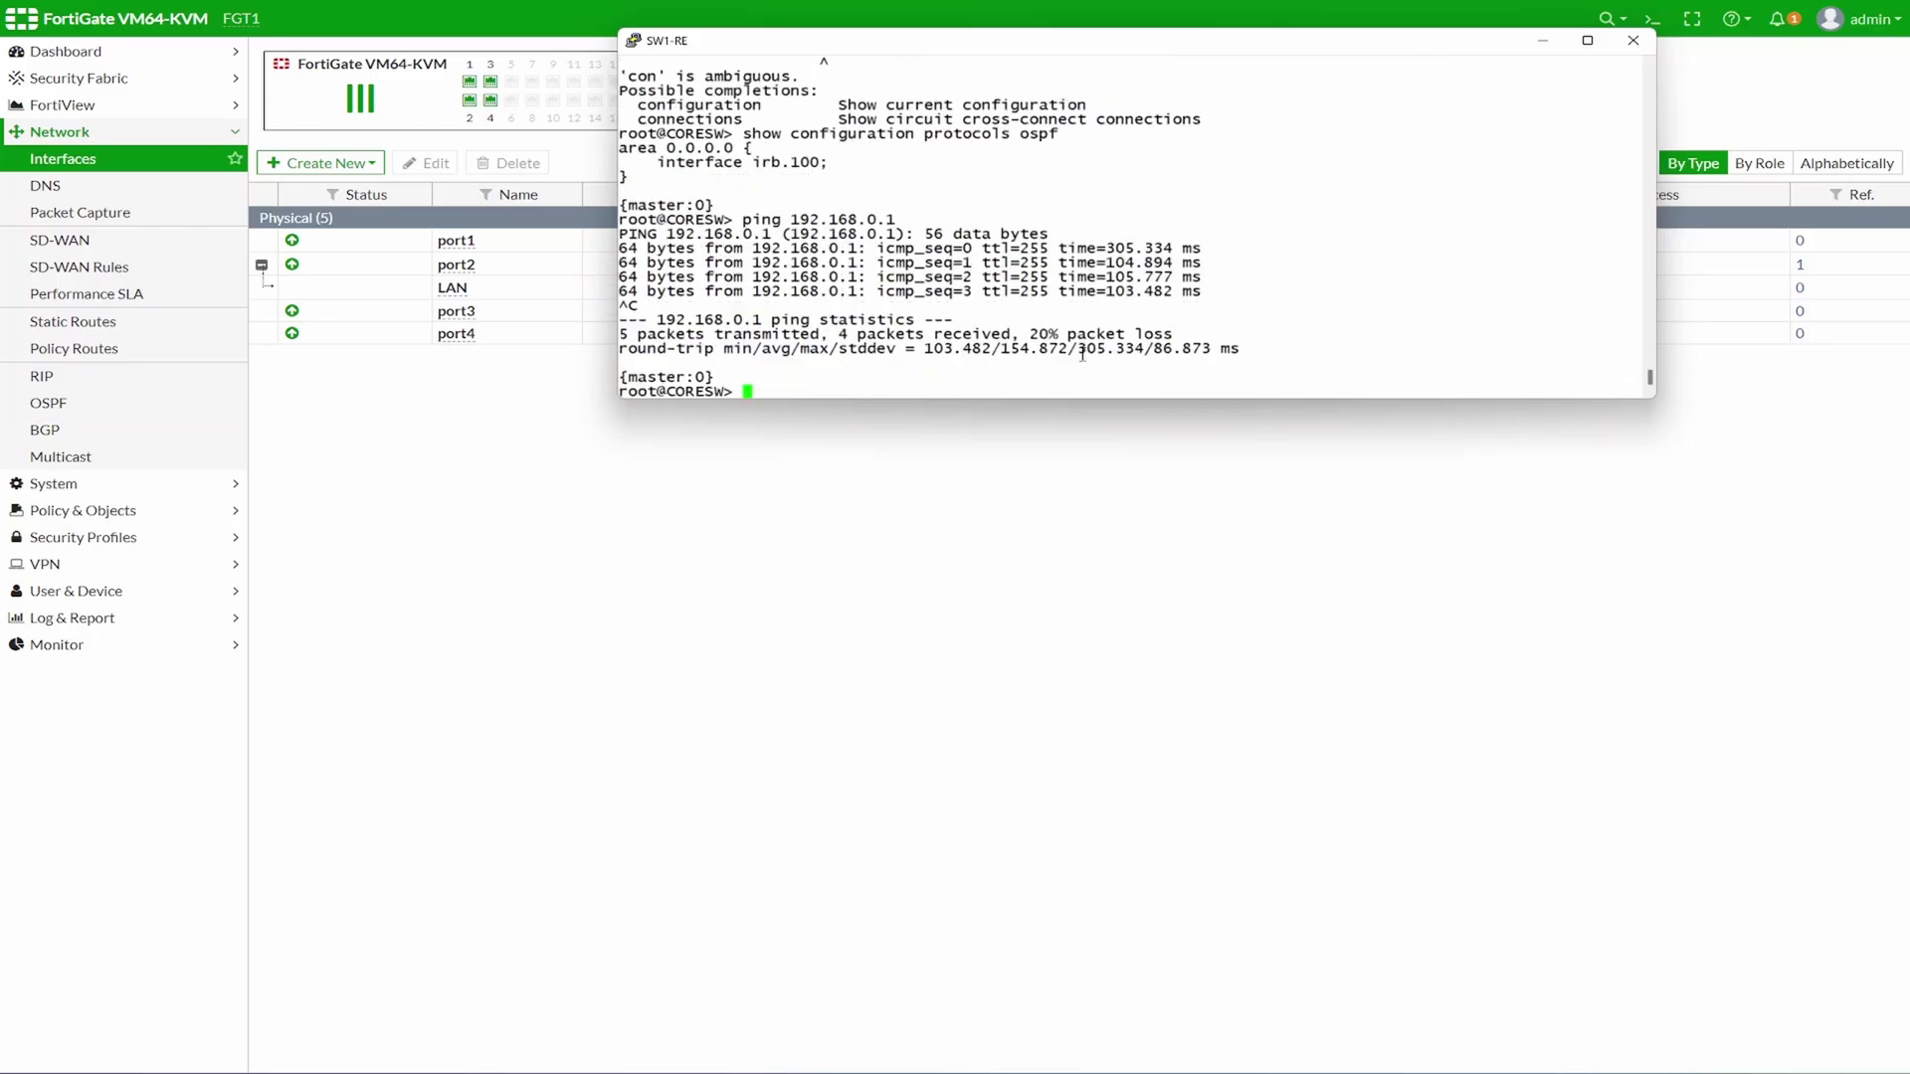
left_click(1542, 41)
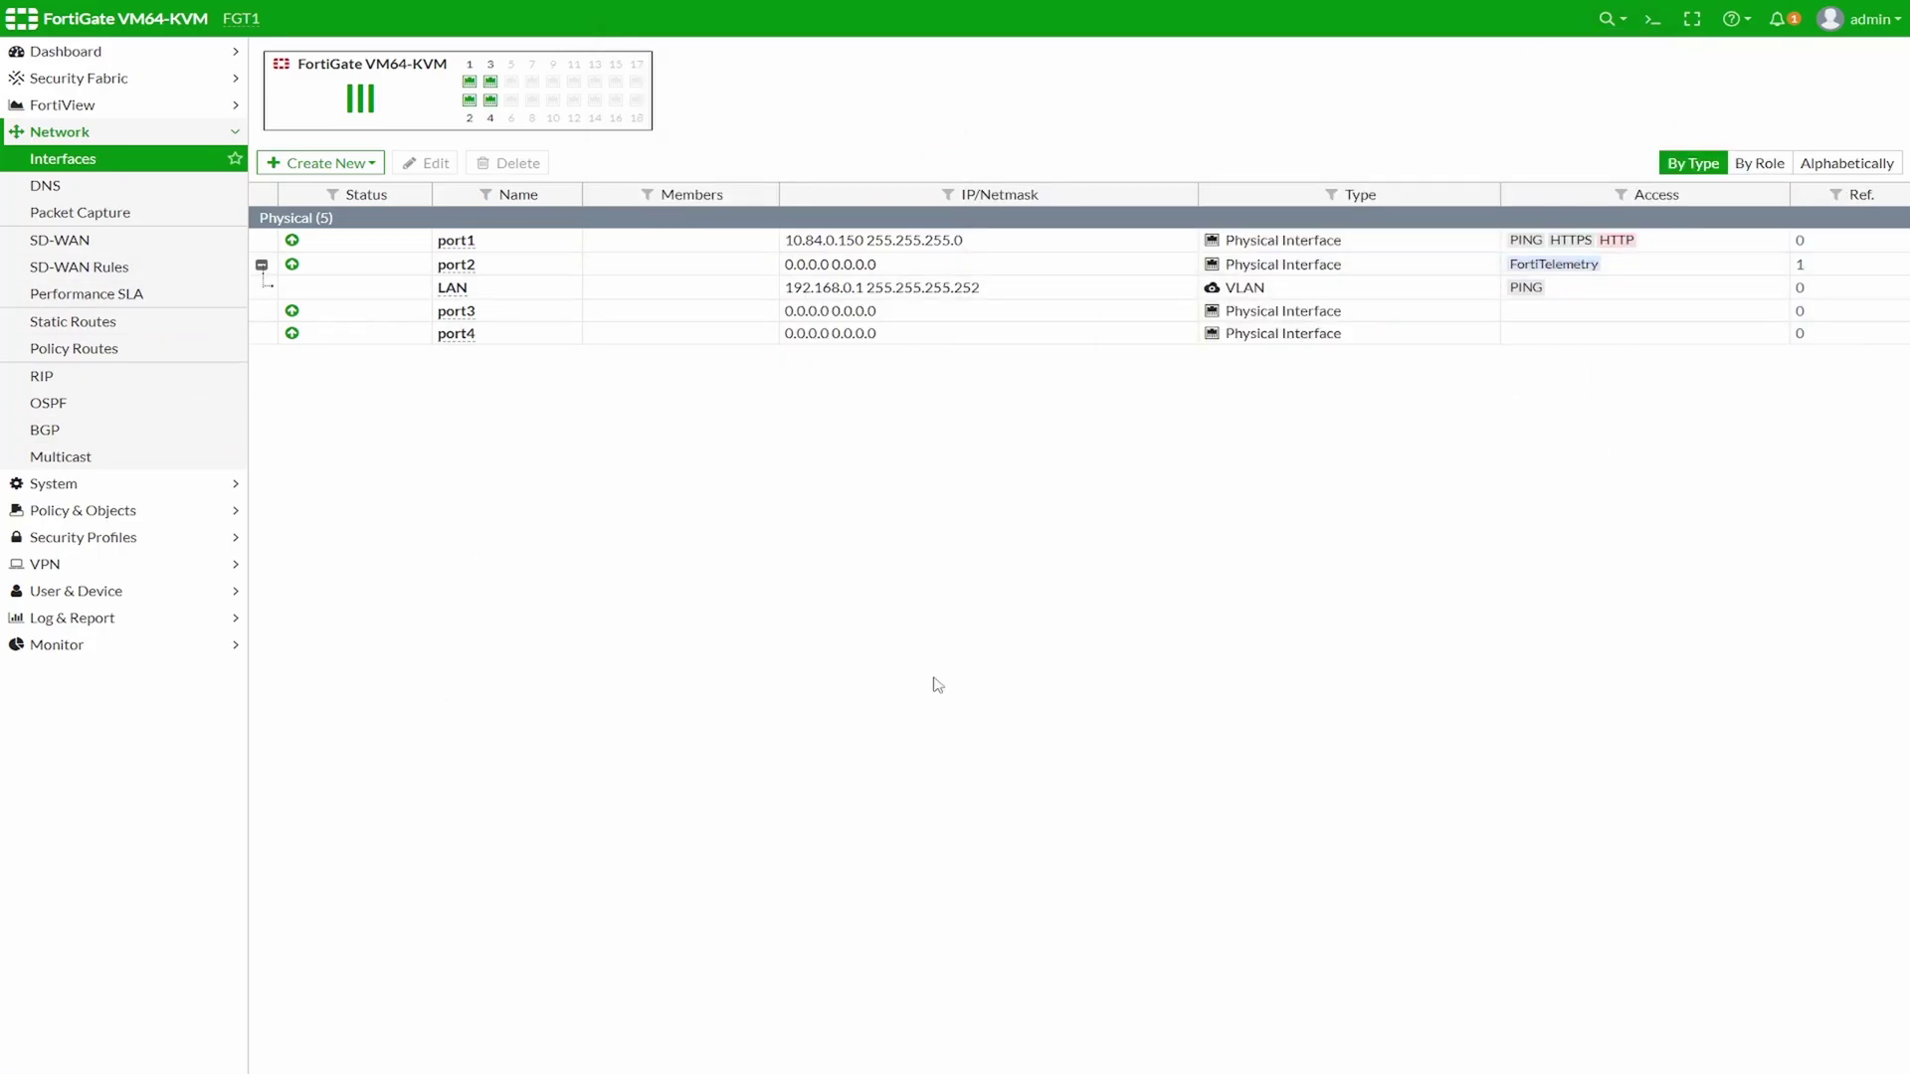
In the FortiGate's OSPF settings, set the router ID to 1.1.1.1 and add area 0.0.0.0 without authentication
left_click(65, 413)
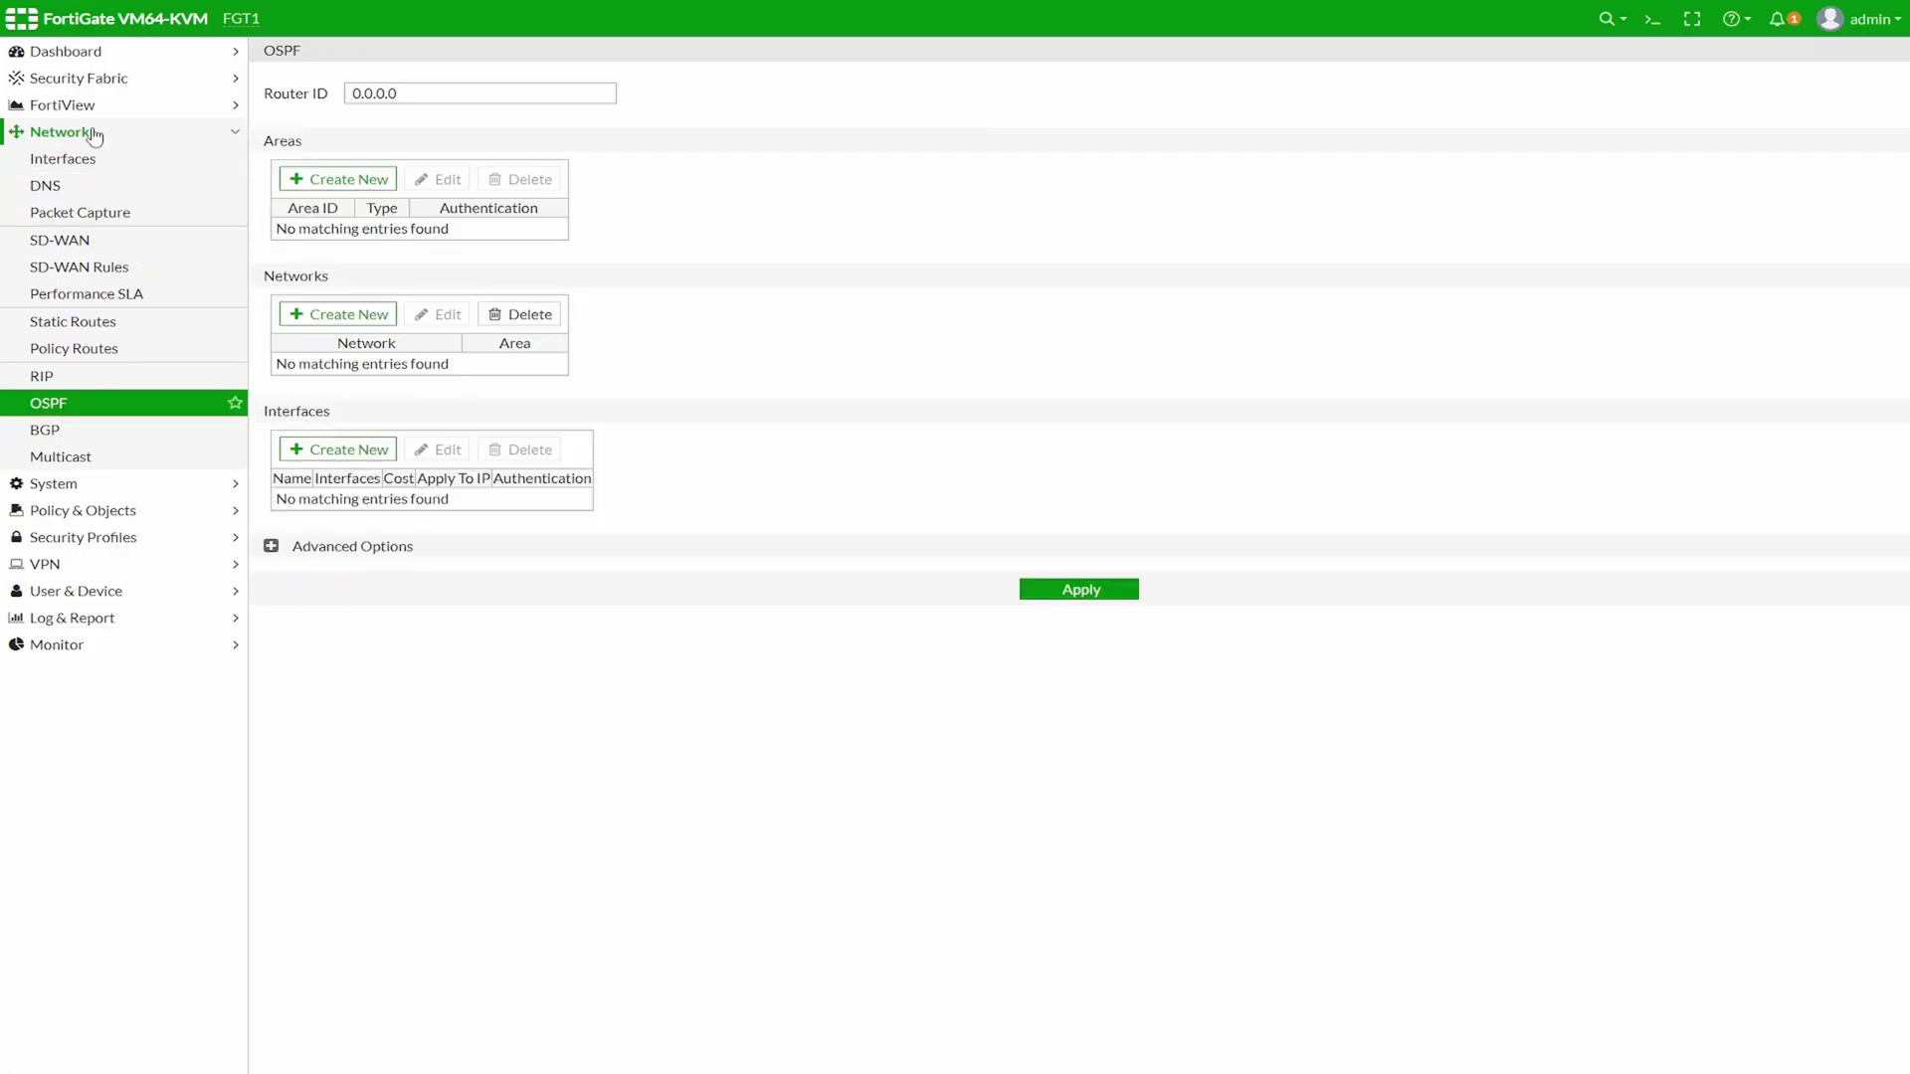
left_click(65, 413)
left_click_drag(442, 97, 248, 105)
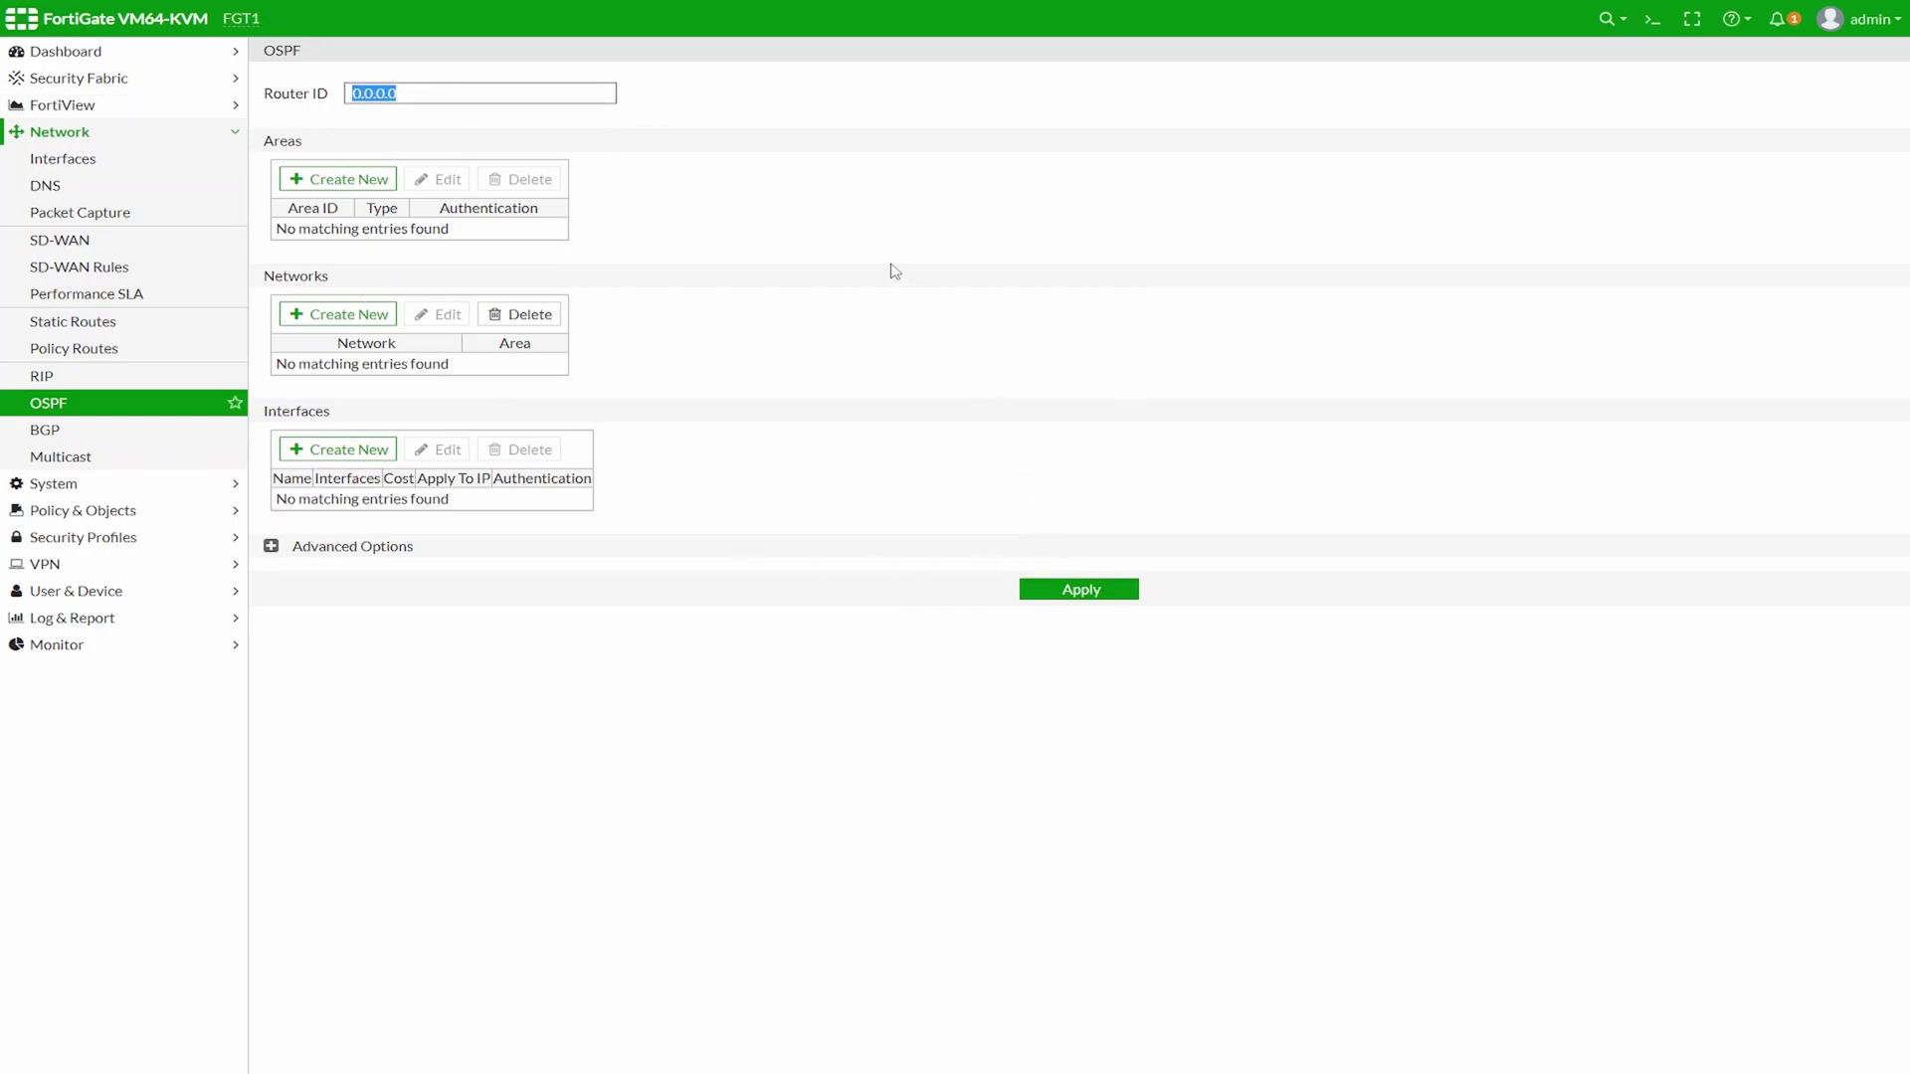
type("1.1.1.1")
left_click(338, 180)
left_click(1134, 88)
type("0.0.0")
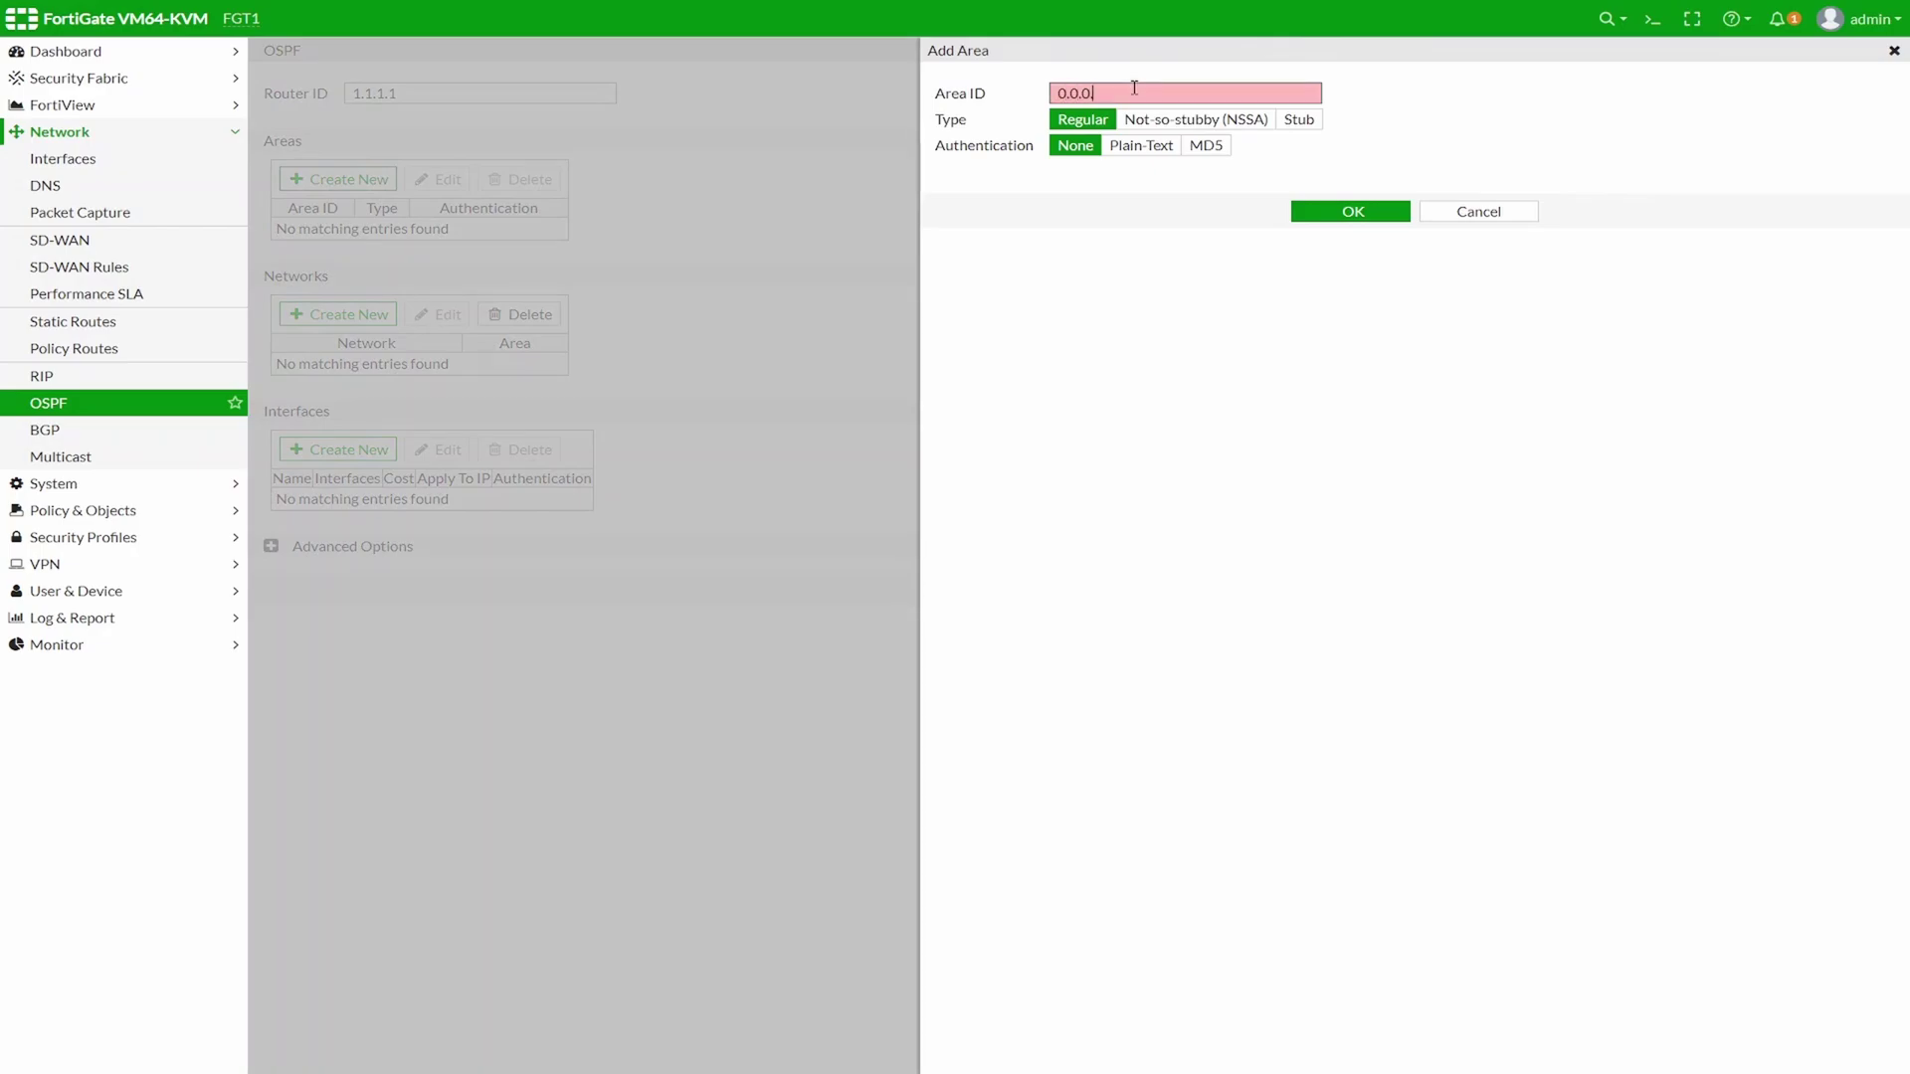
type(".0")
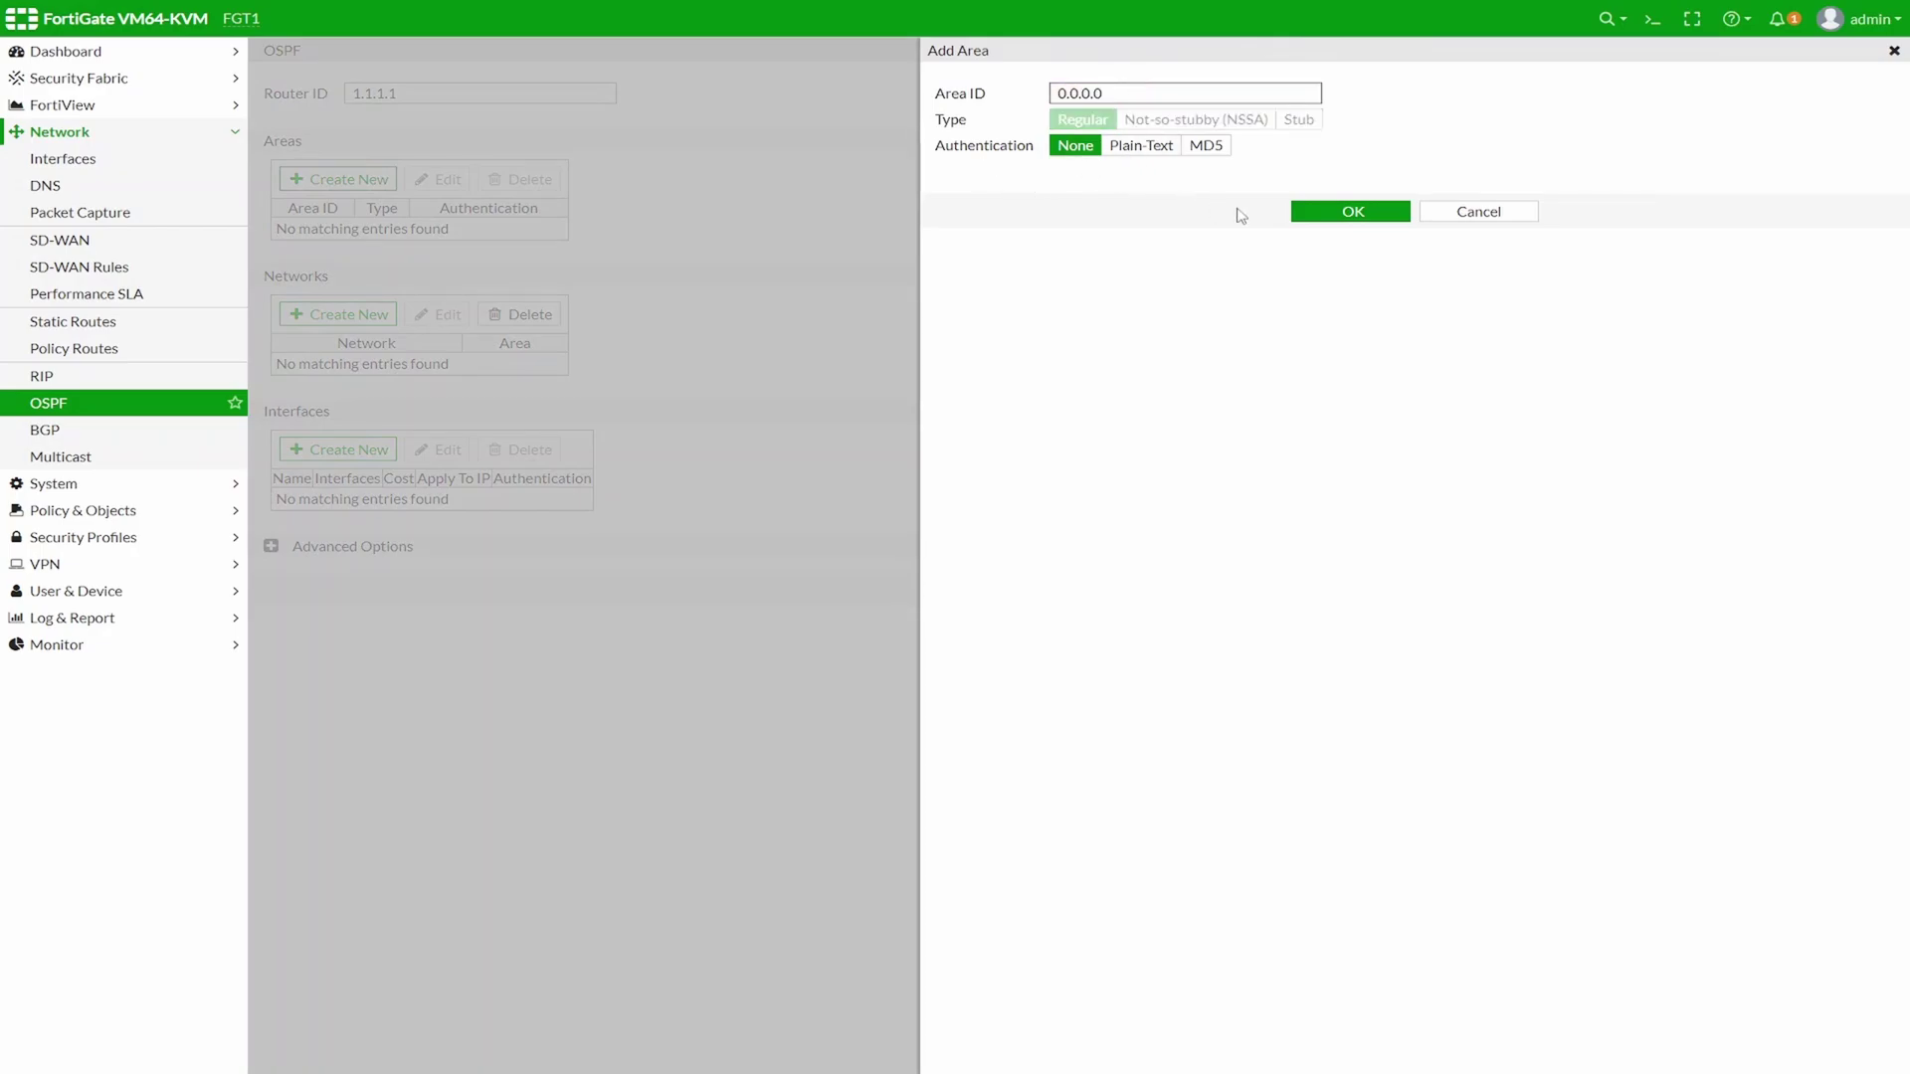
left_click(1351, 210)
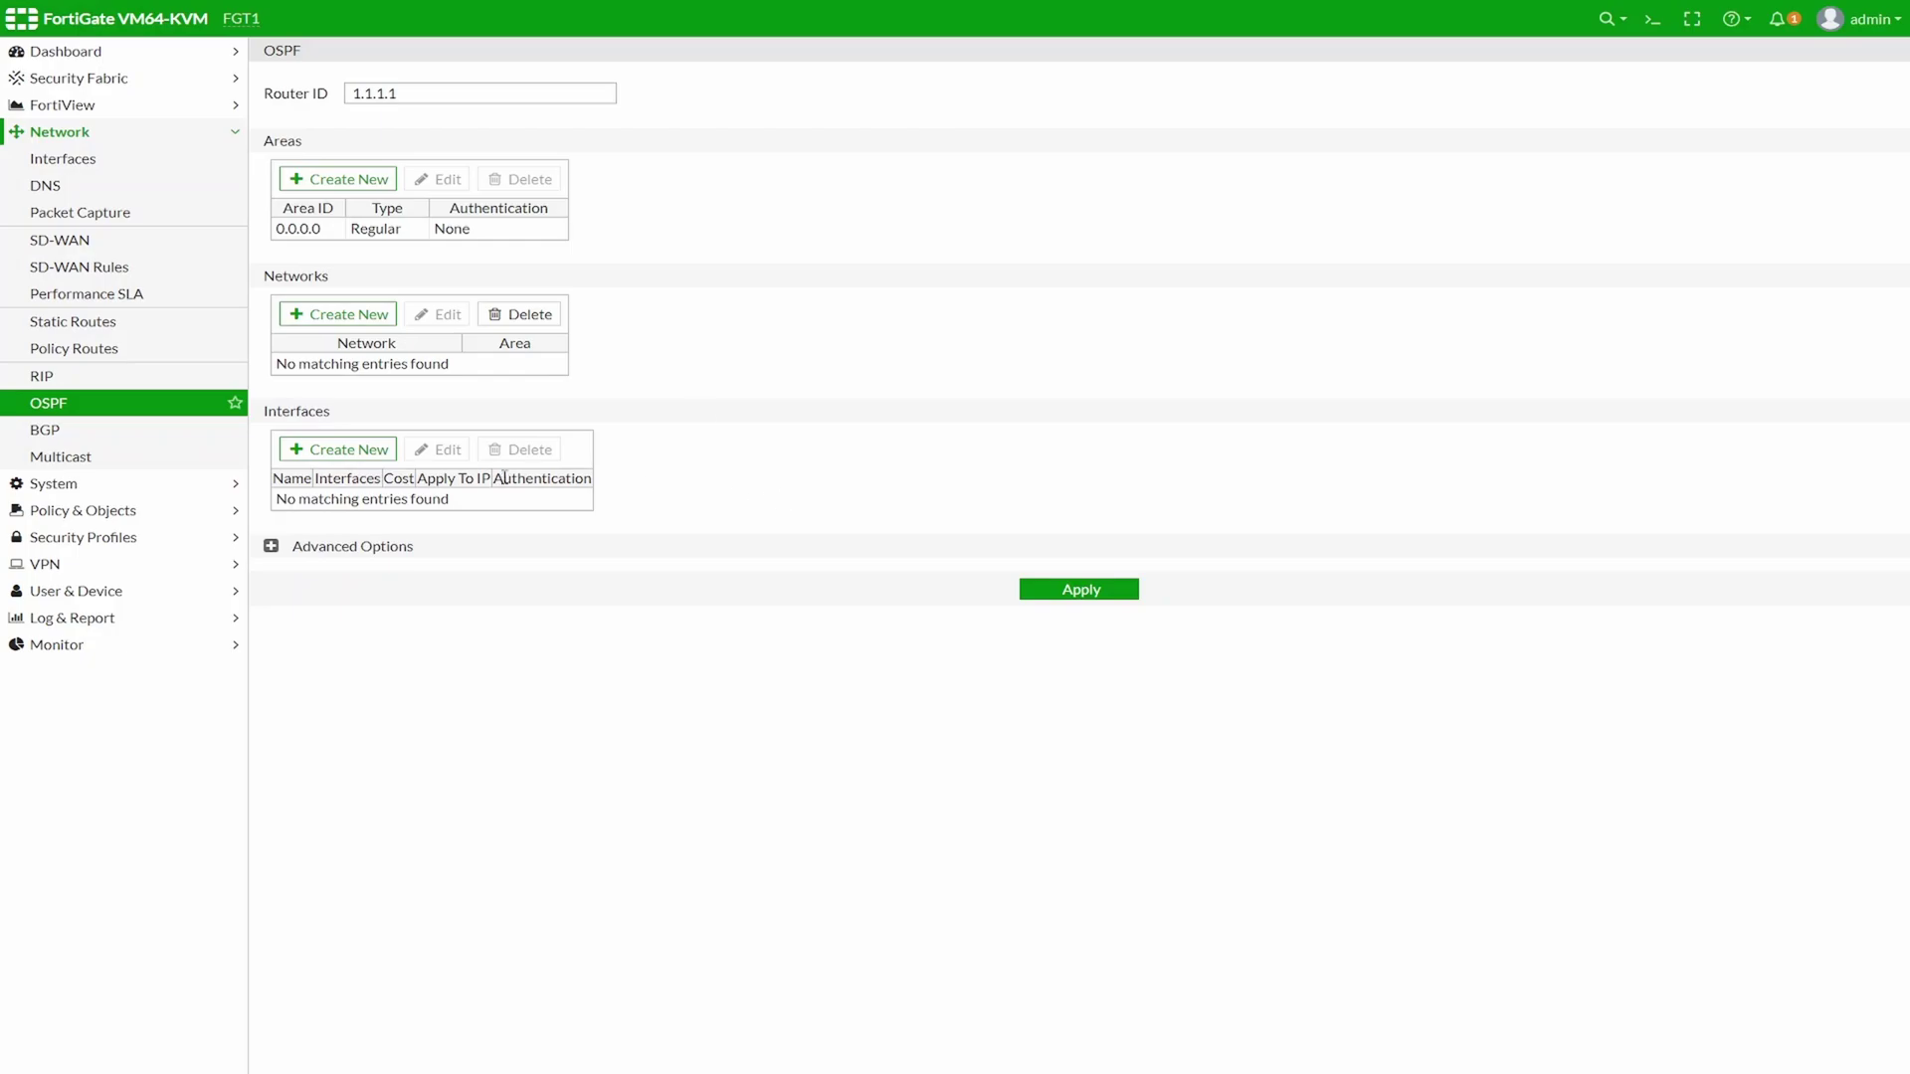
Add OSPF interface LAN-DR on LAN with a 10-second hello and 40-second dead interval, apply the OSPF settings, and expand the advanced options
left_click(338, 450)
left_click(1144, 91)
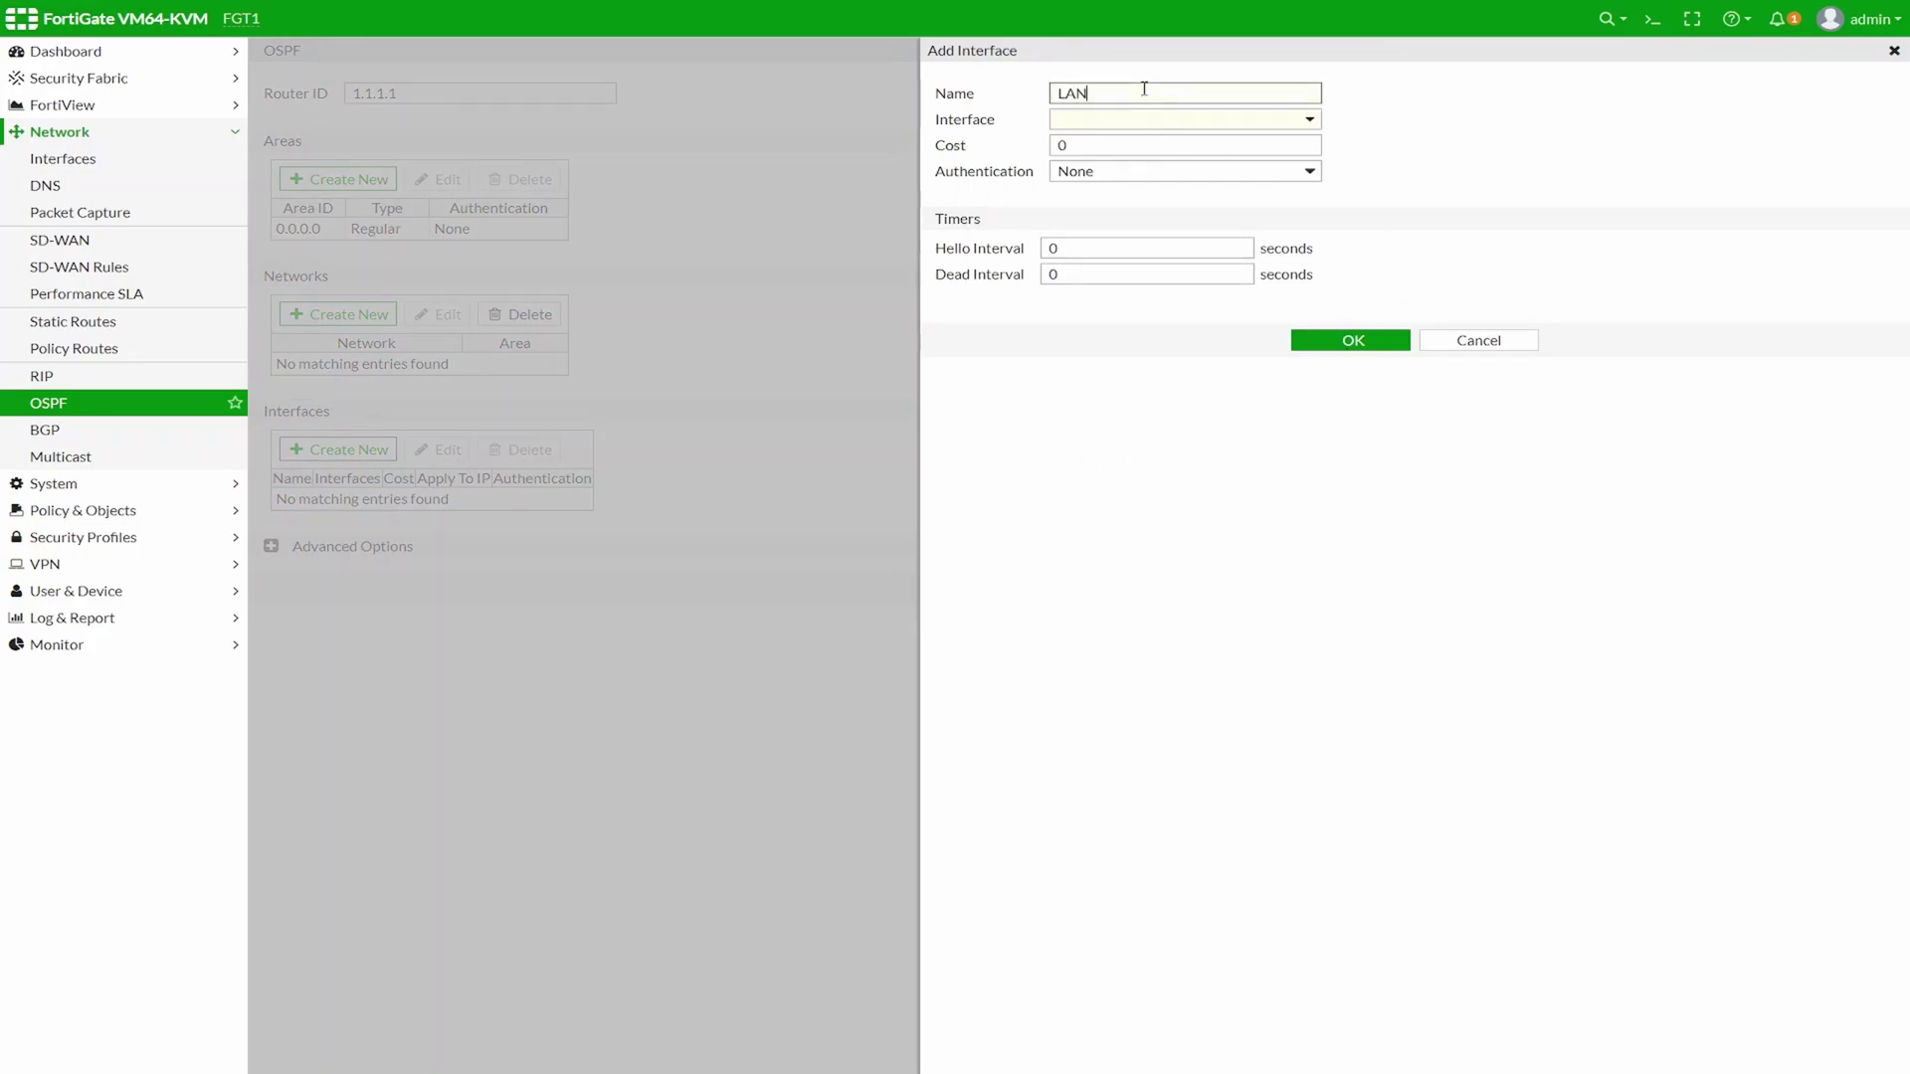
type("LAN-DR")
left_click(1294, 121)
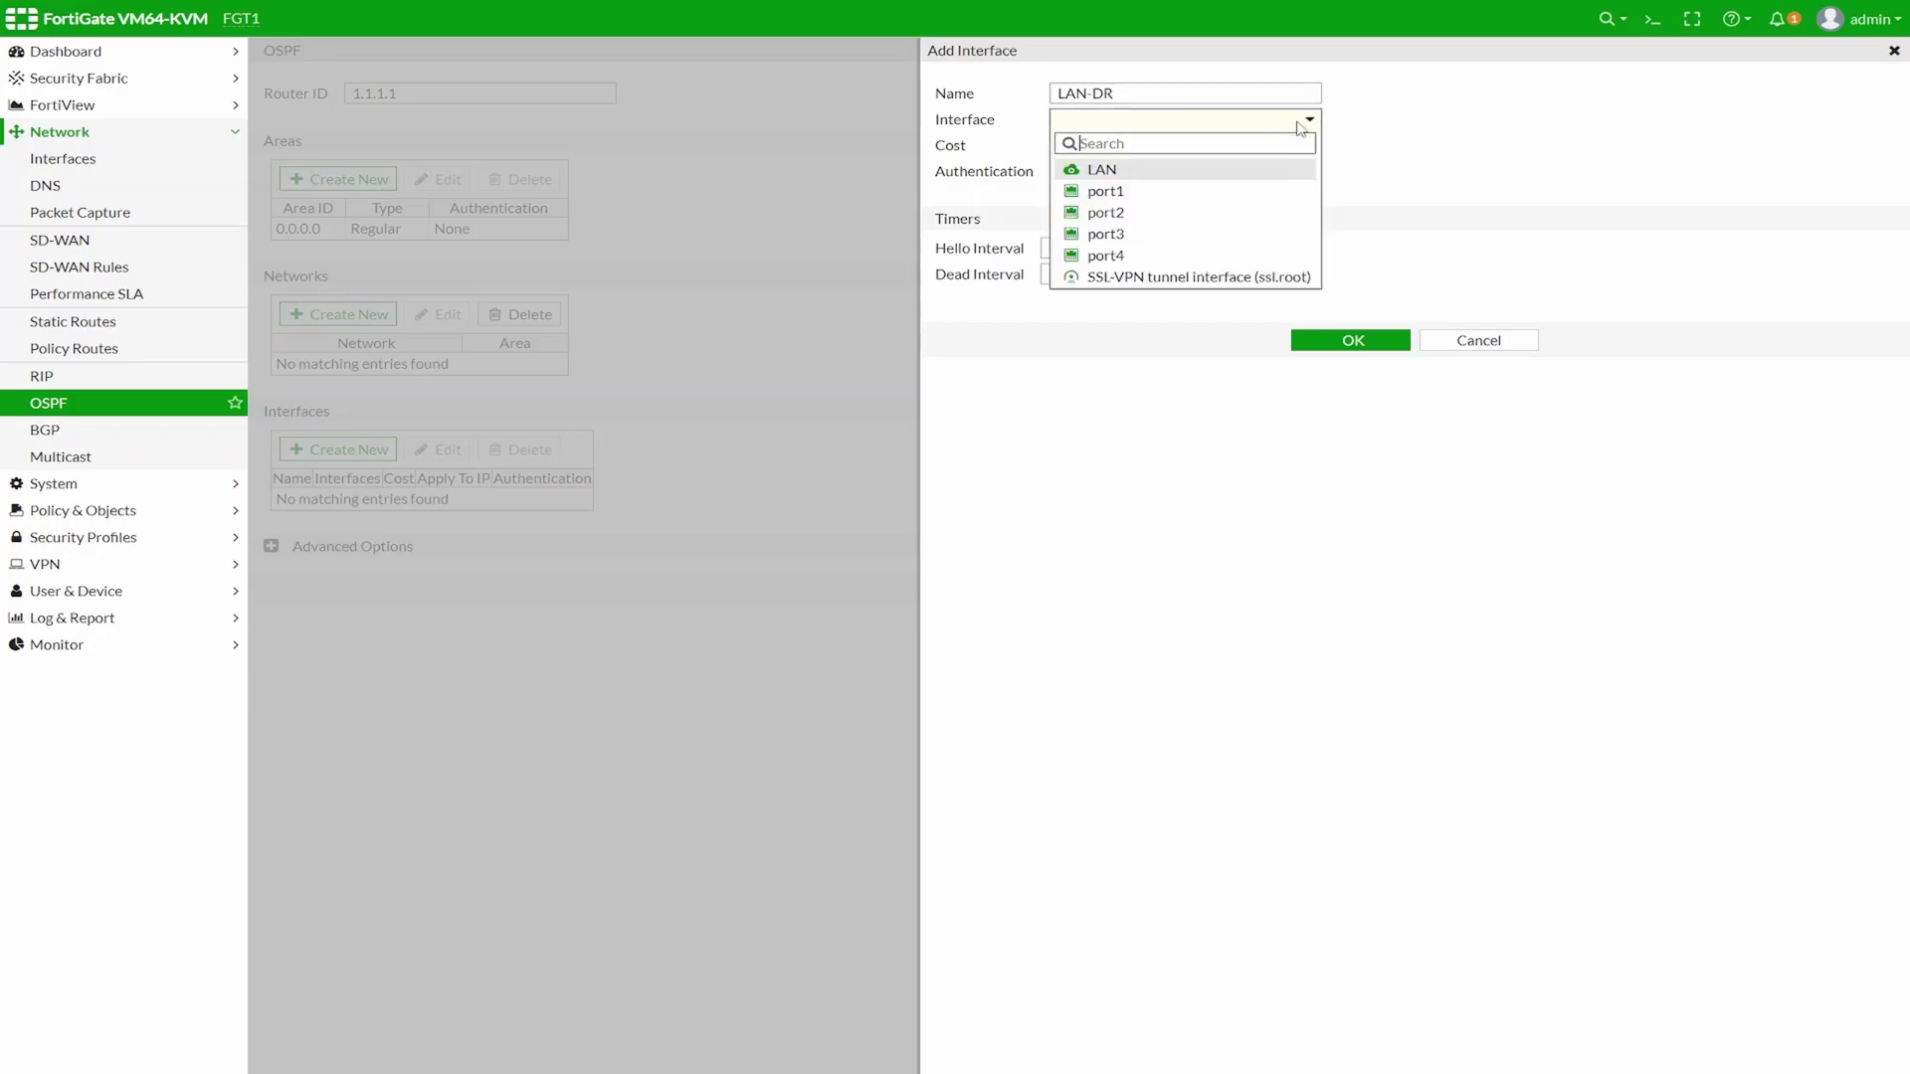
left_click(1106, 174)
left_click(1126, 251)
type("10")
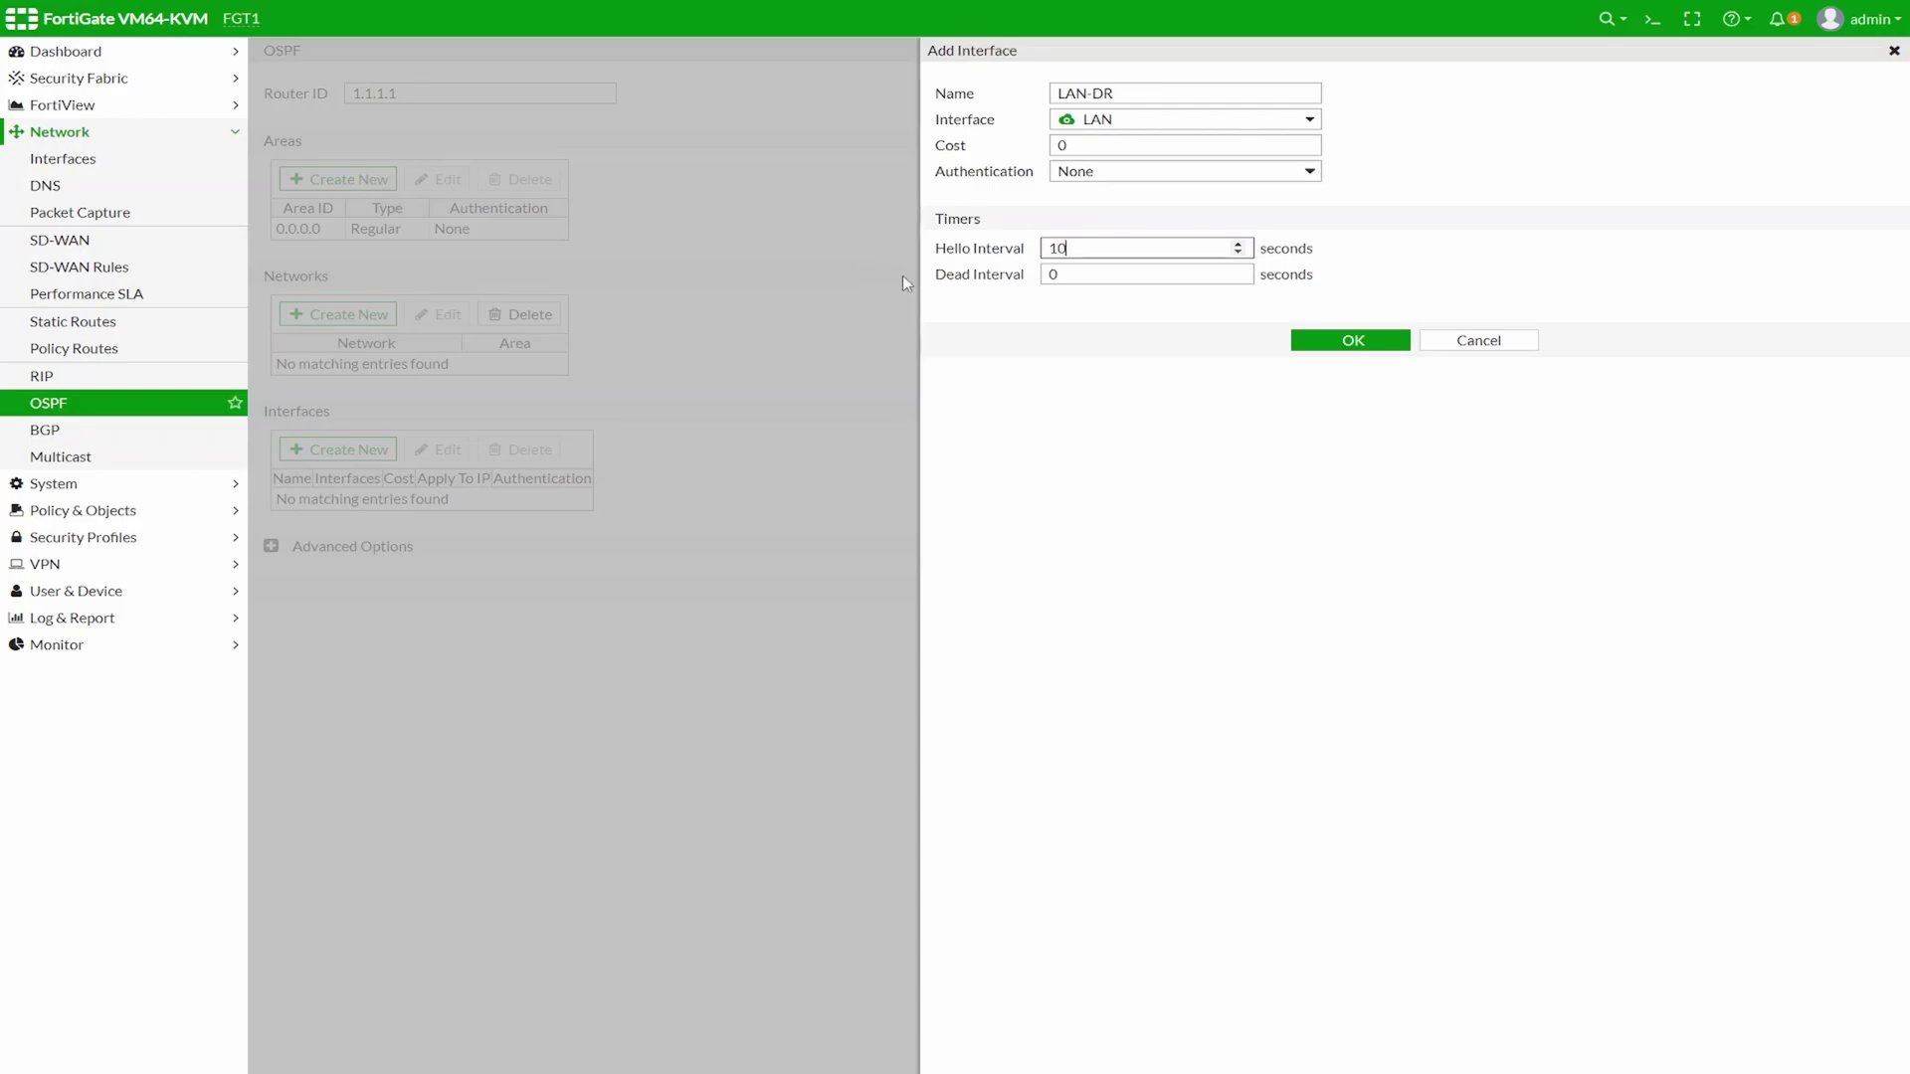
key("Tab")
type("40")
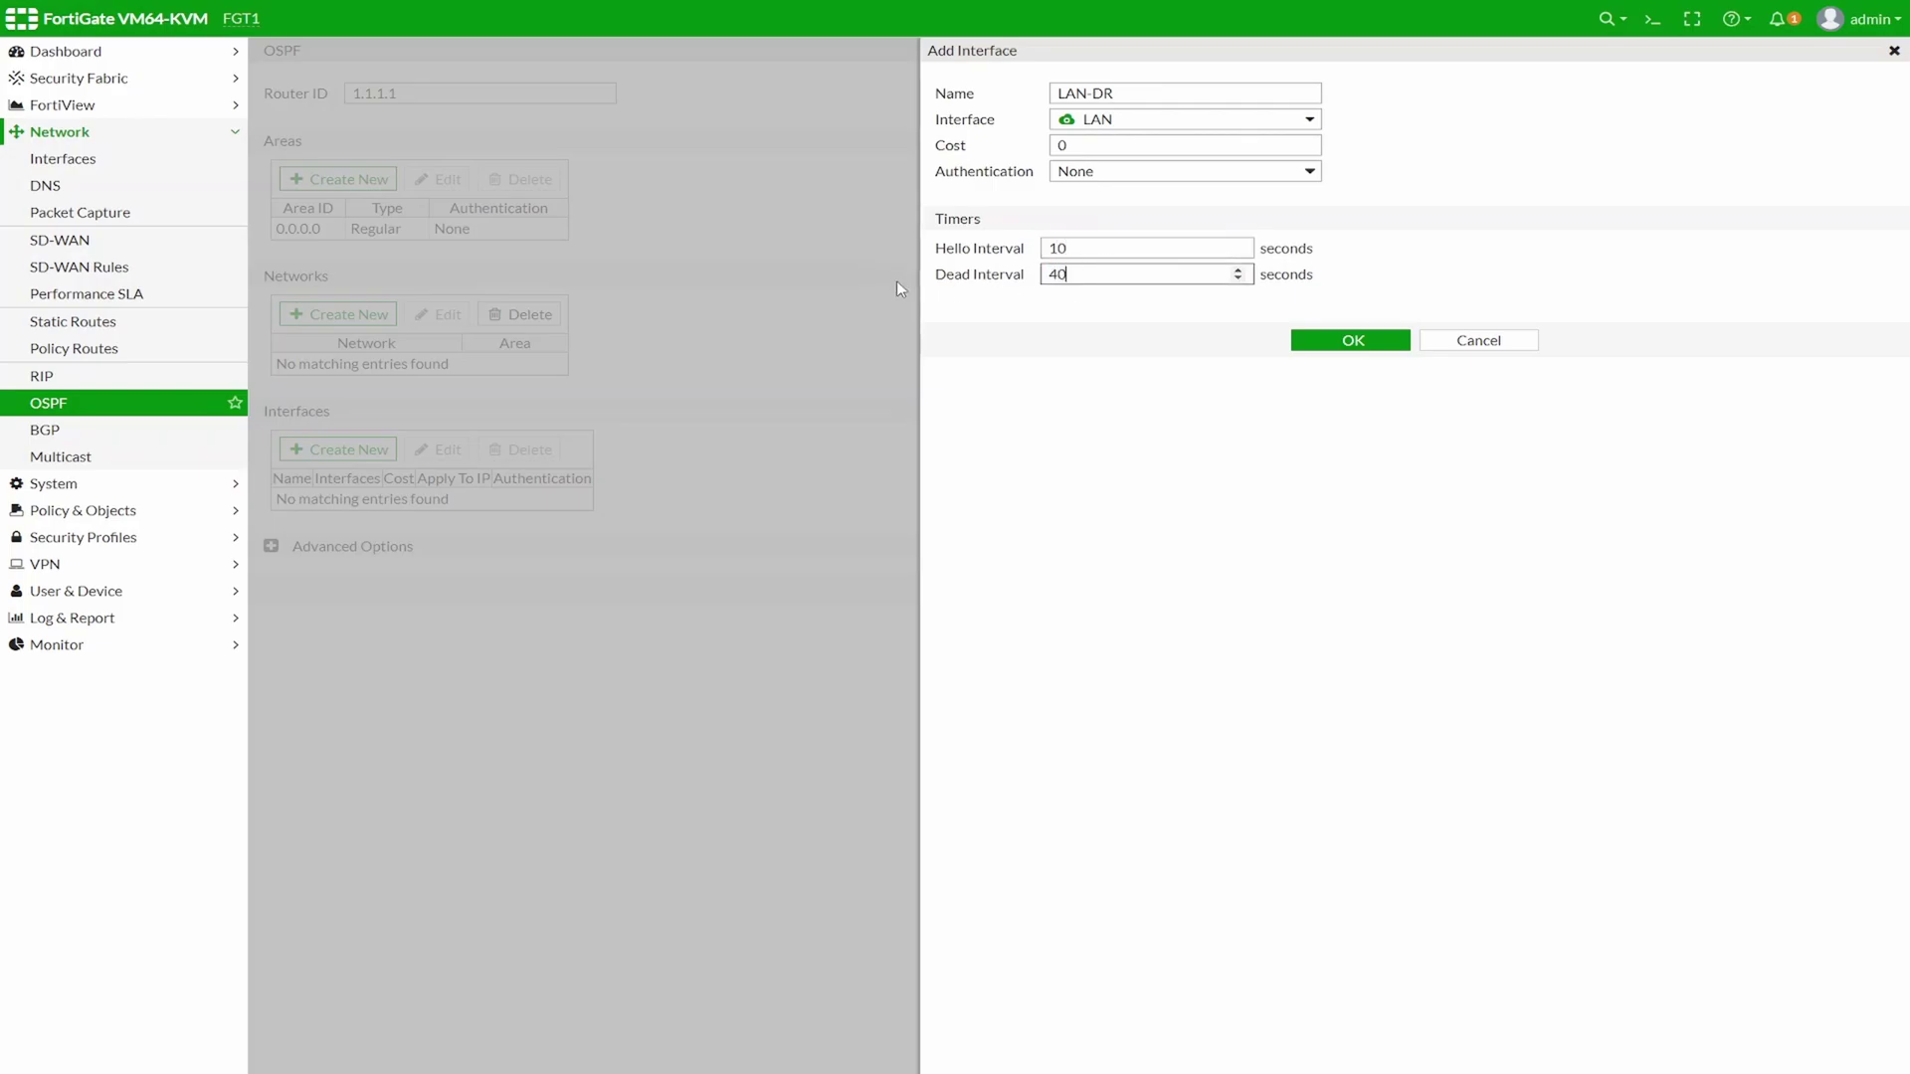
left_click(1334, 342)
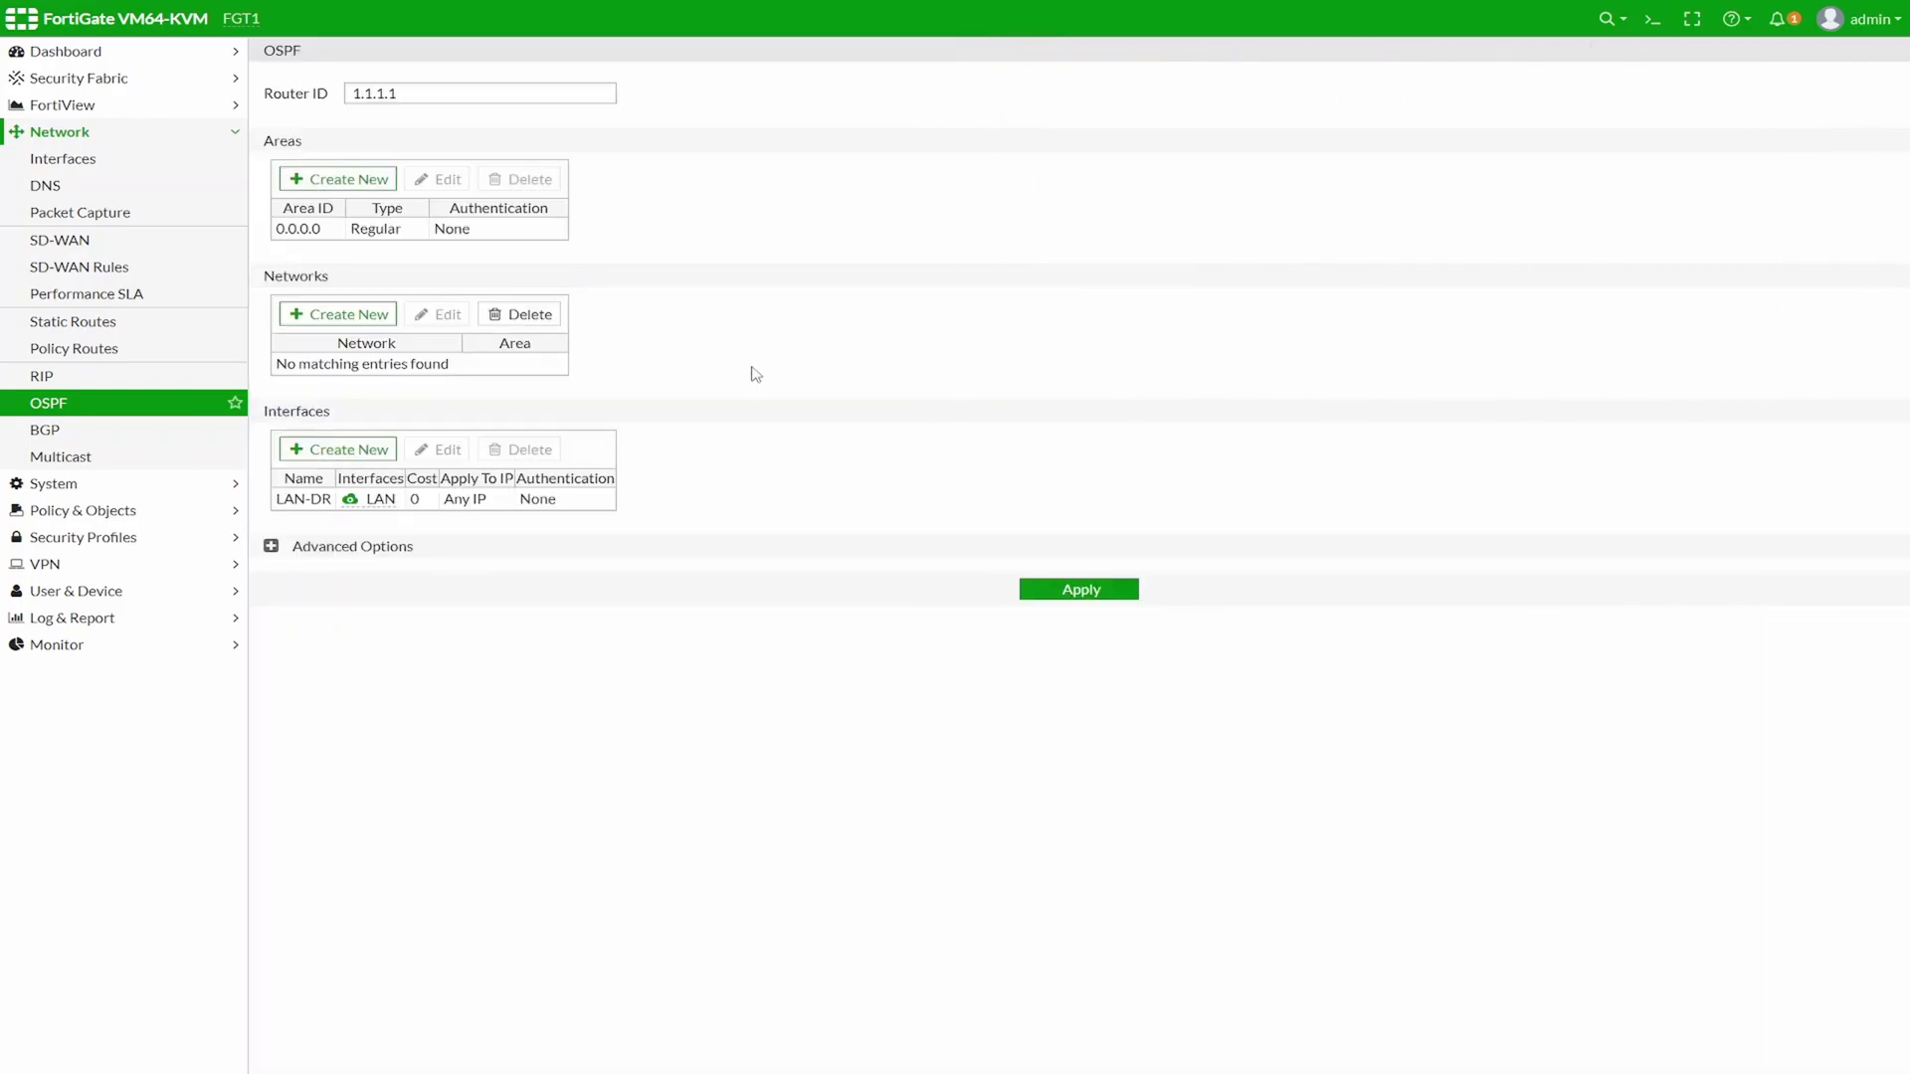
left_click(1081, 594)
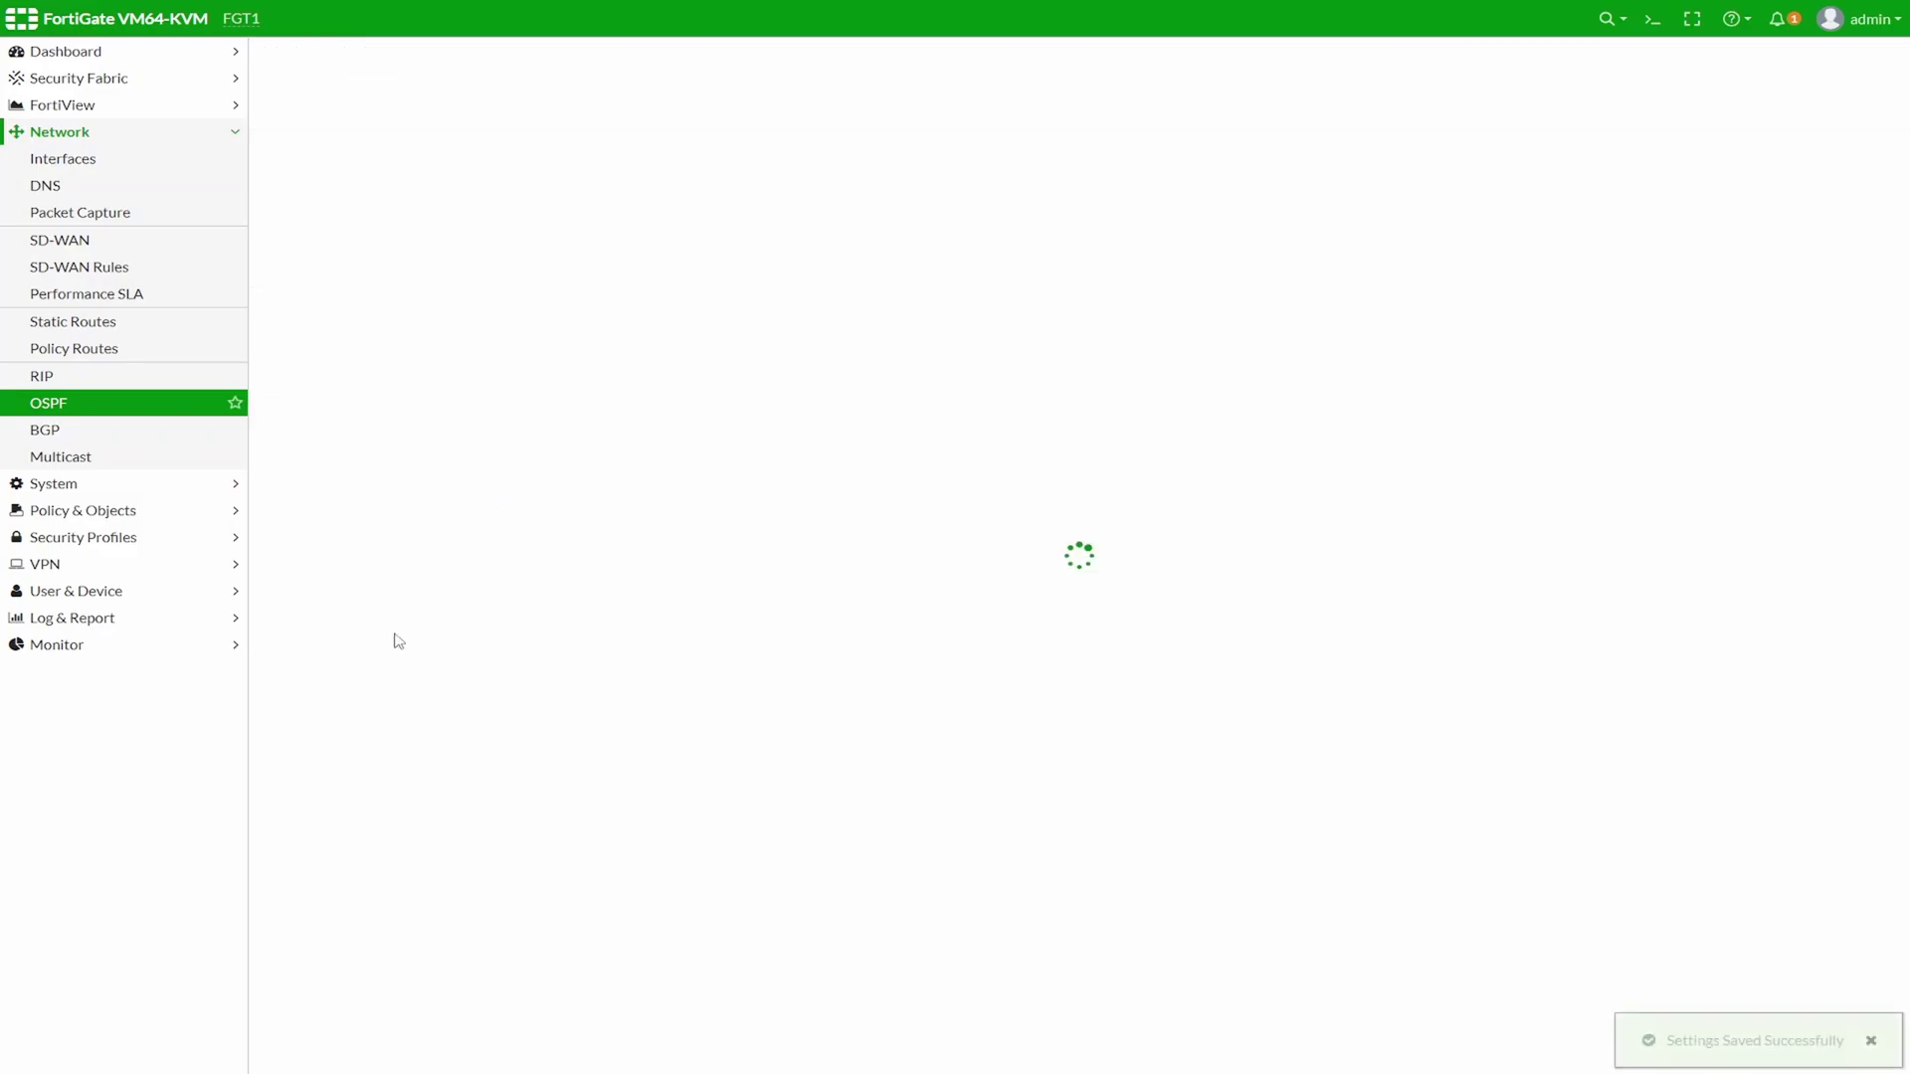
left_click(271, 546)
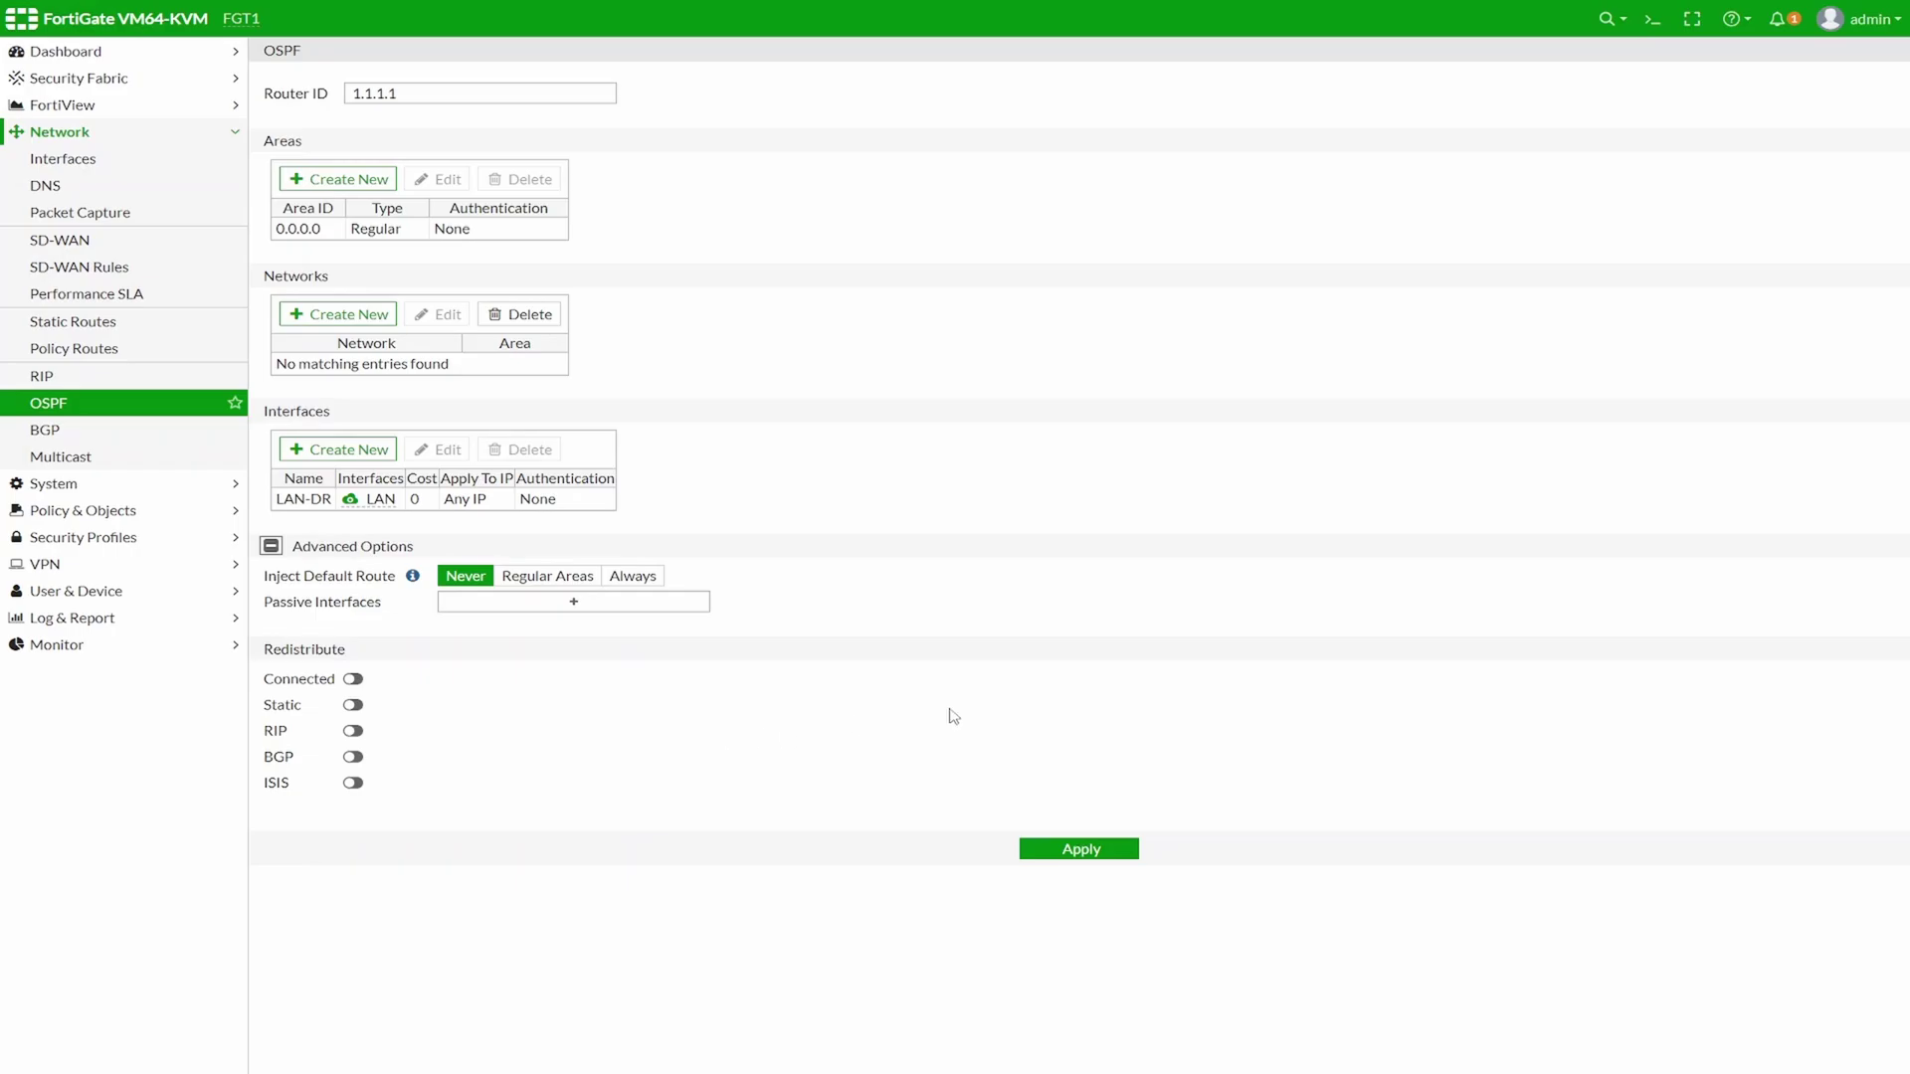
Switch to the SW1-RE console and check the core switch's OSPF neighbors with show ospf neighbor
key("alt+Tab")
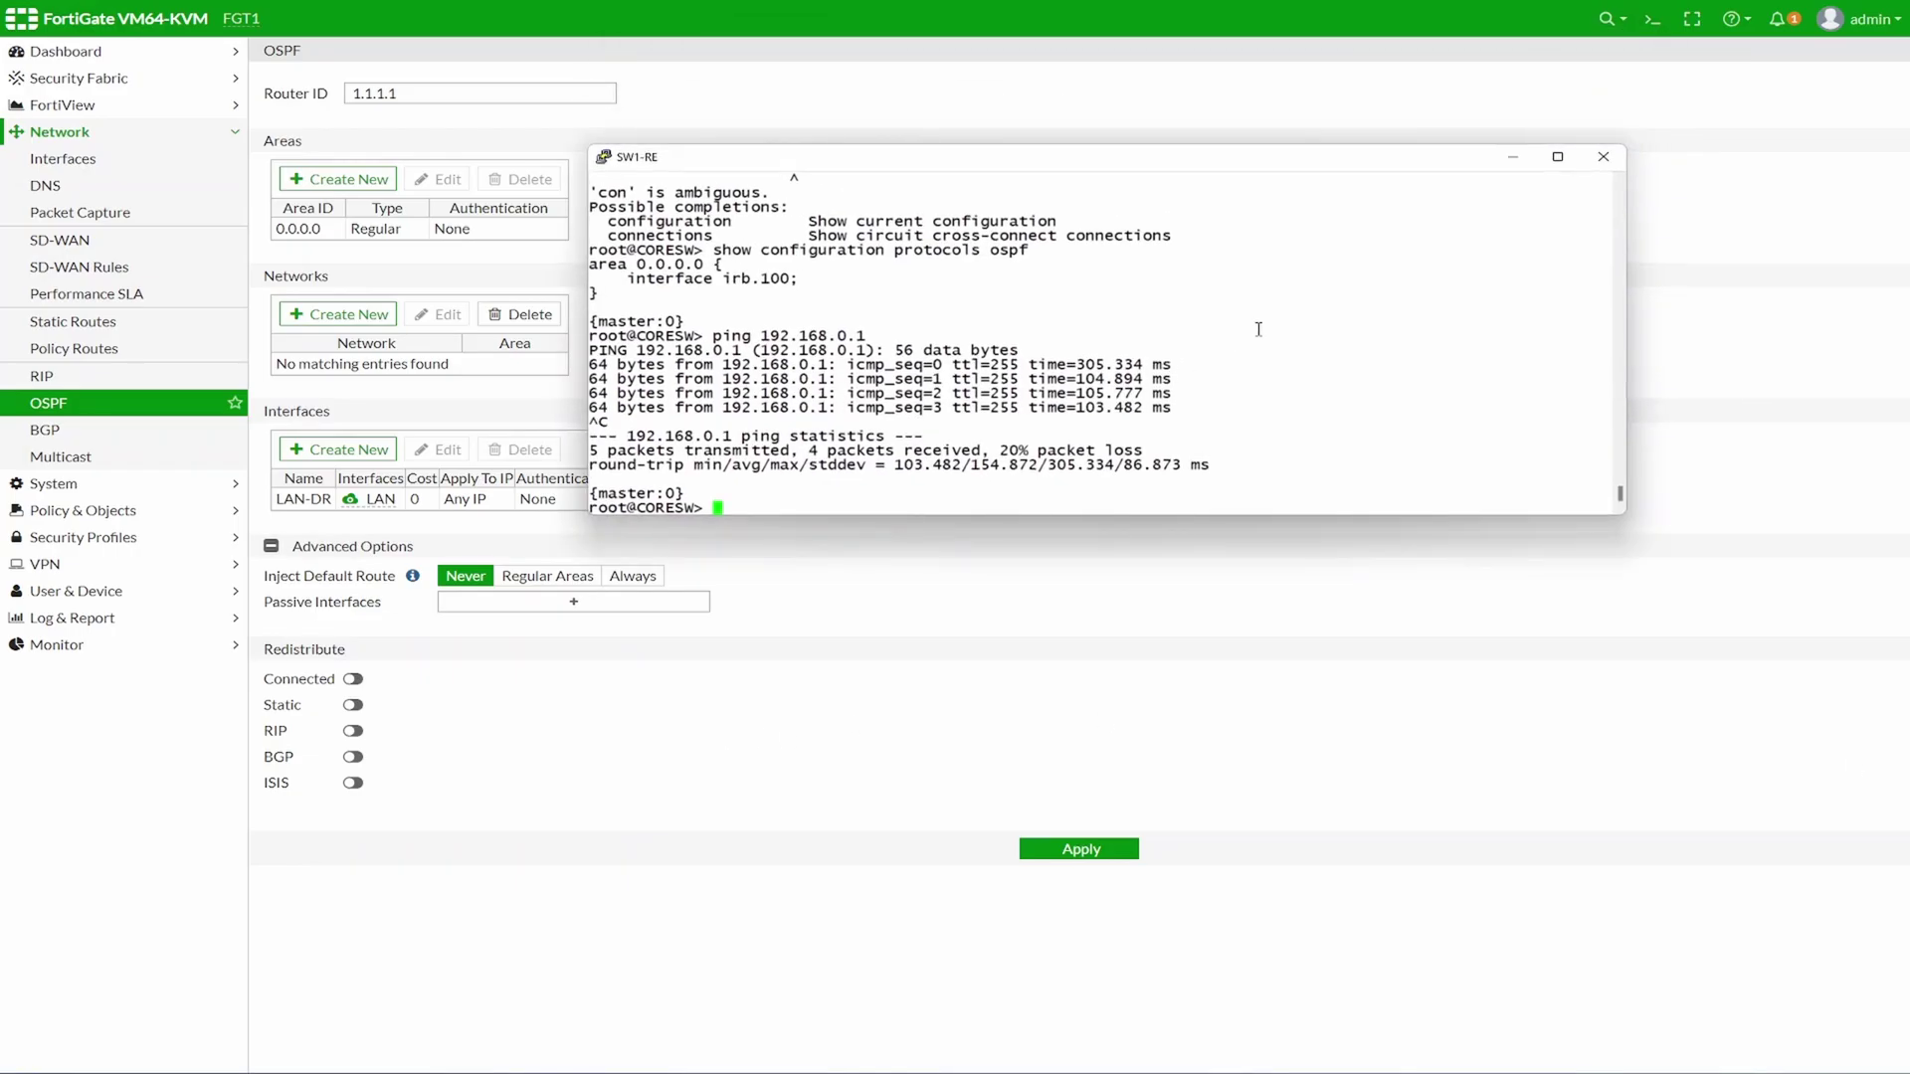
key("Return")
key("Return")
key("Return")
key("Return")
type("show ospf neighbor")
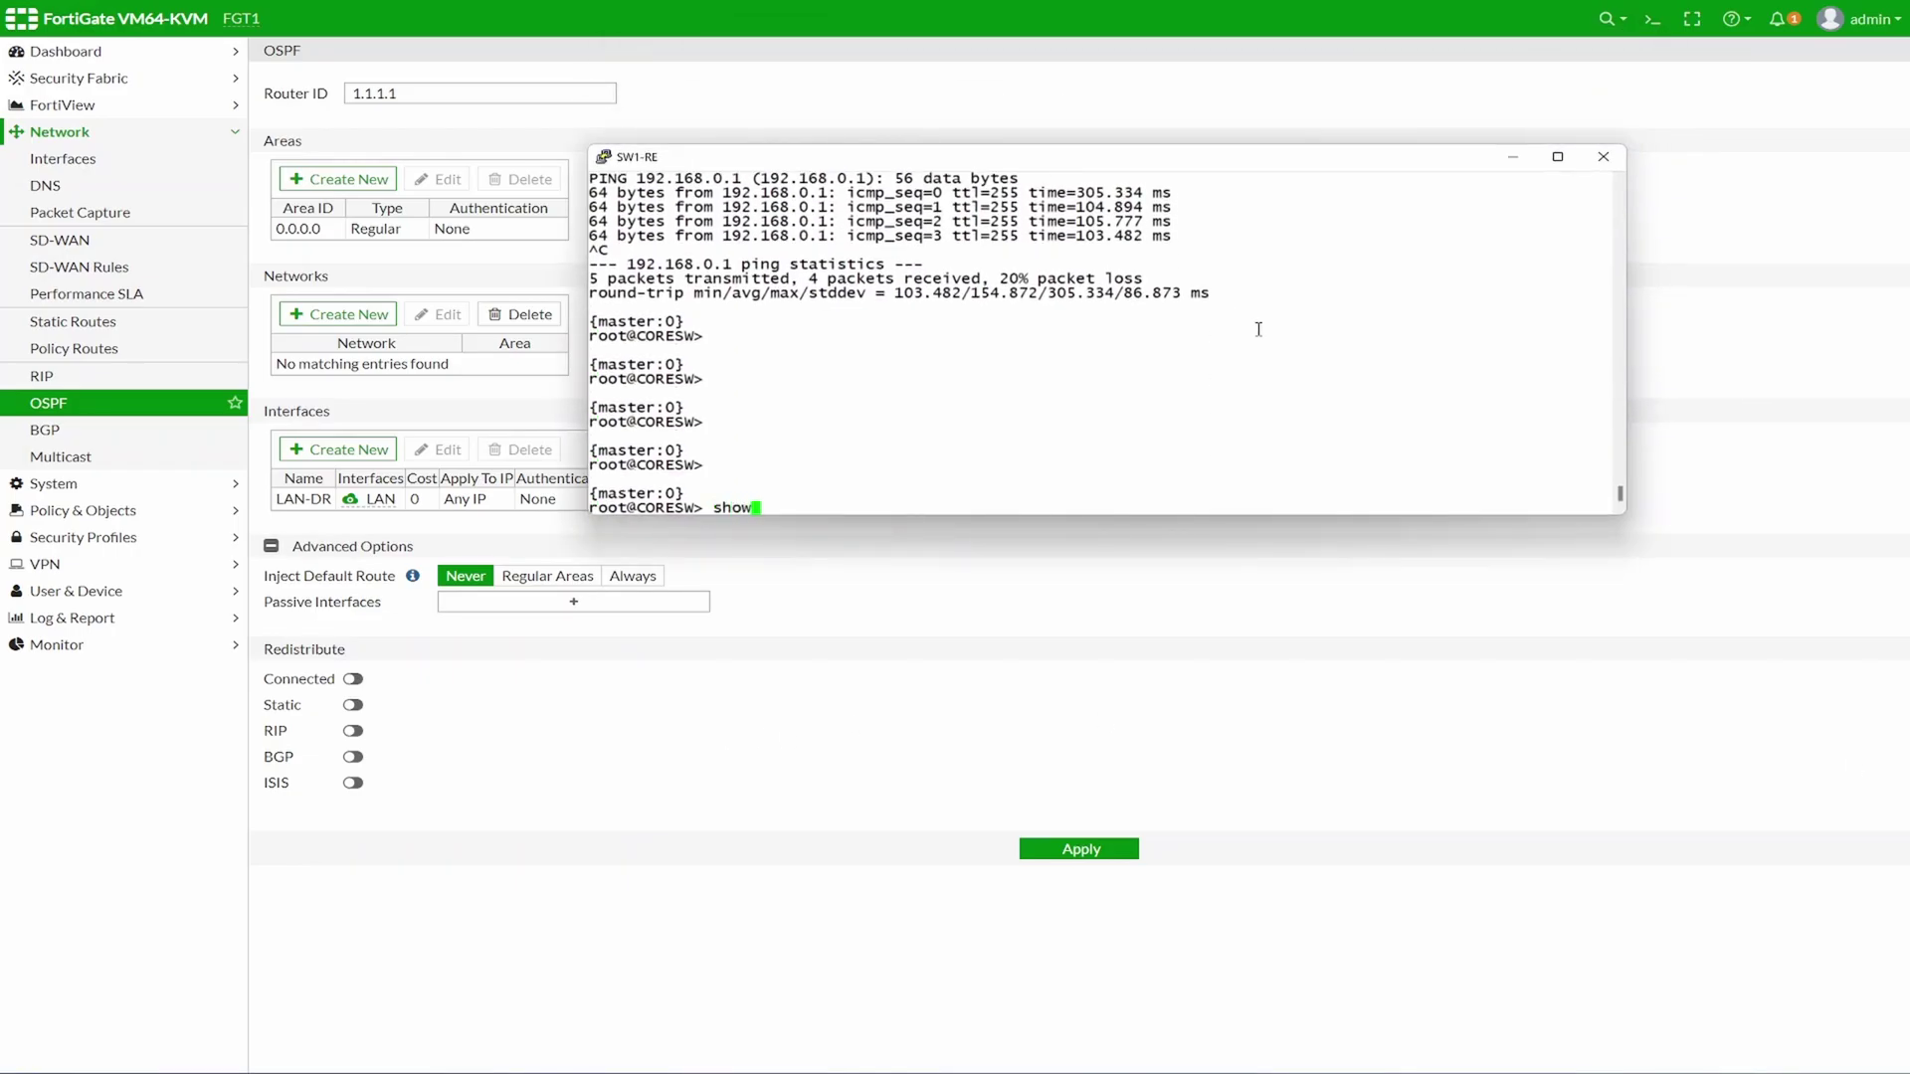
key("Return")
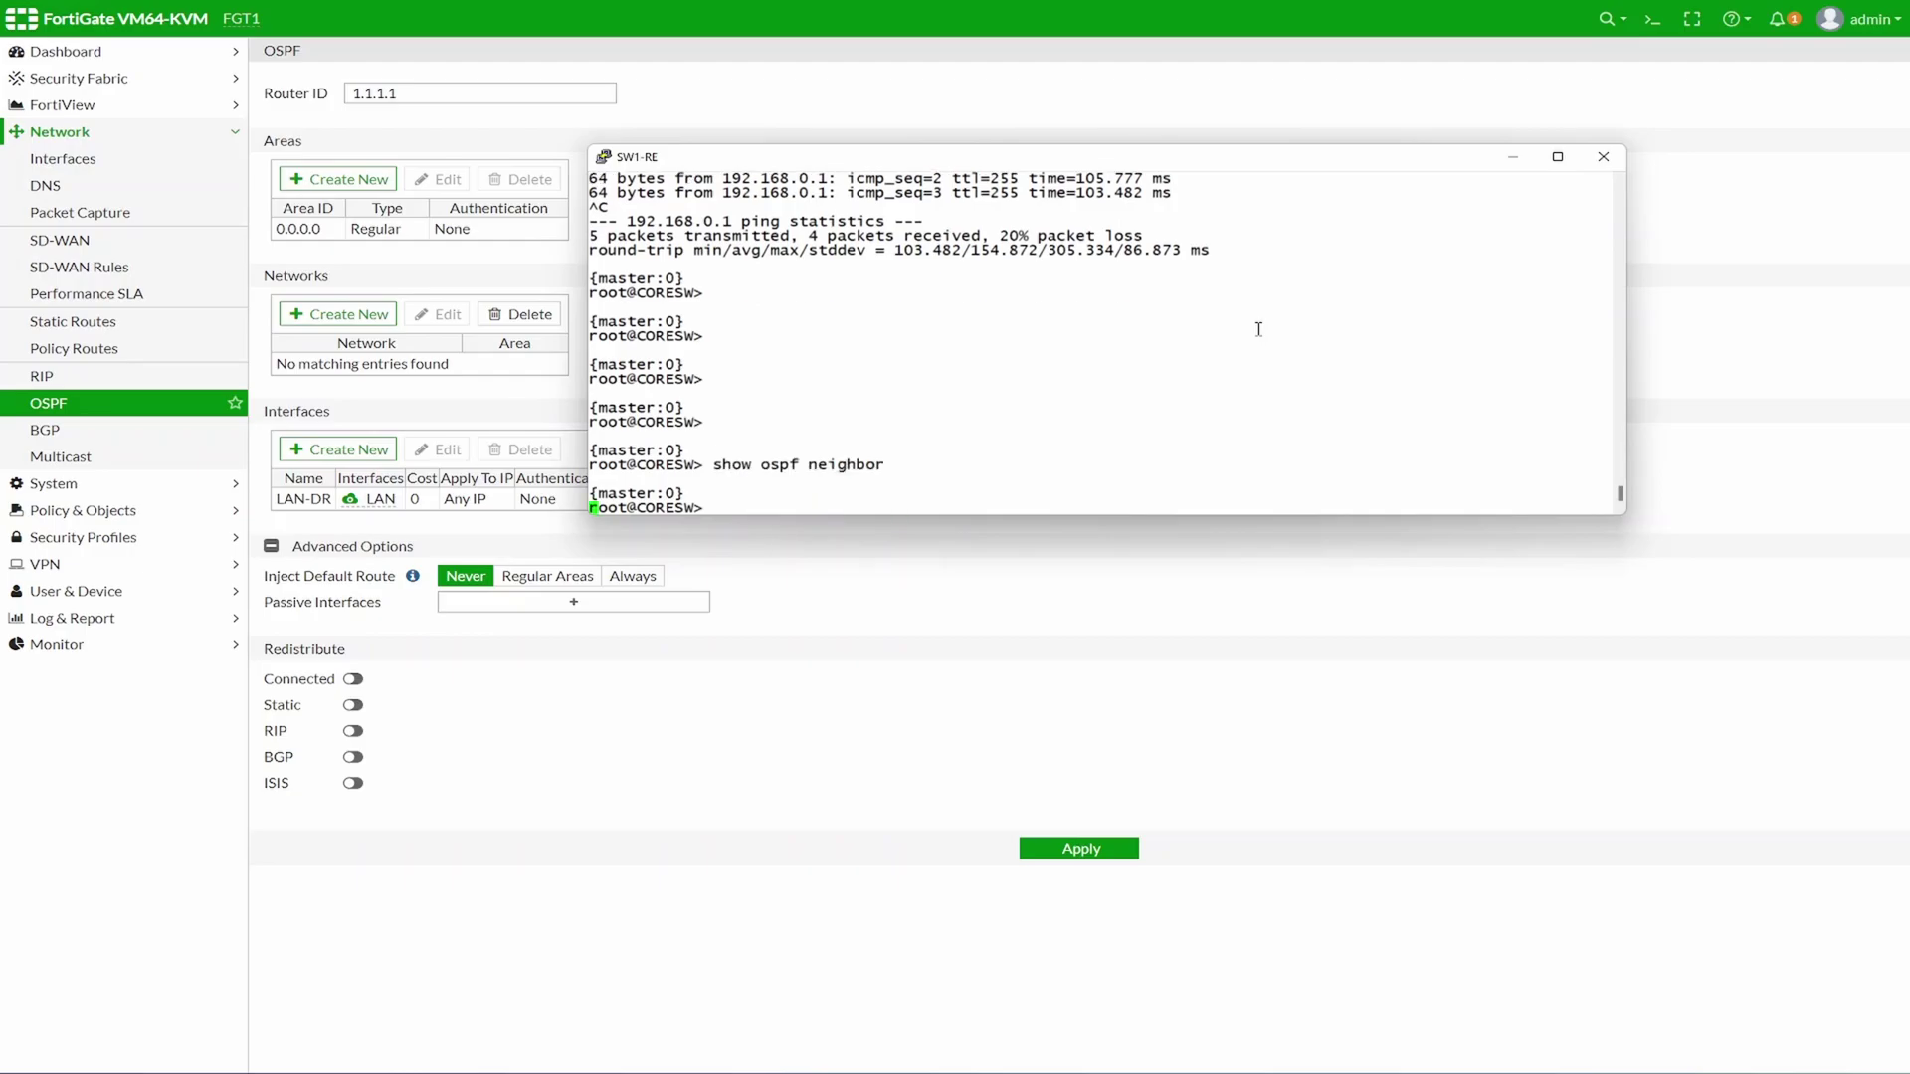
key("Return")
key("Return")
key("Return")
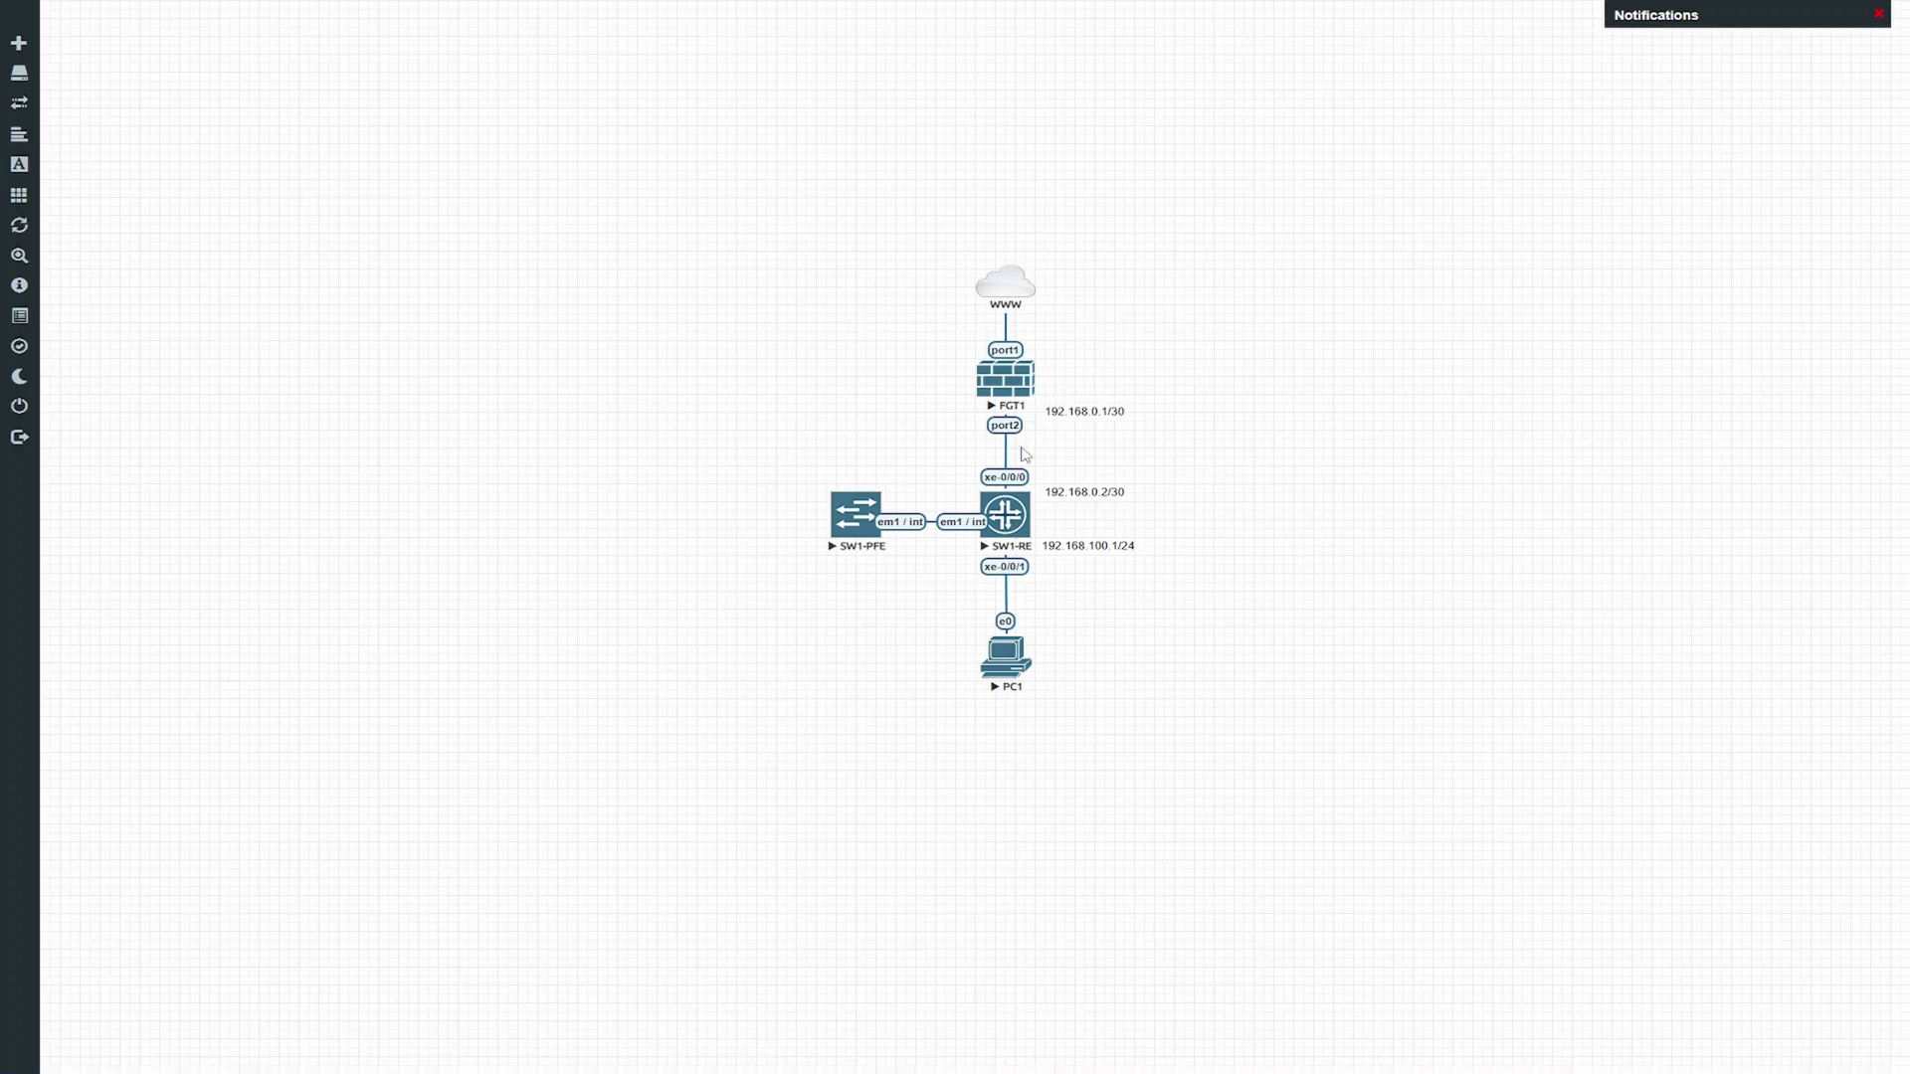
Capture packets on the FGT1 node's switch-facing port in the lab topology, check the OSPF Hello source, and close the capture
right_click(1015, 382)
mouse_move(1091, 527)
left_click(1213, 538)
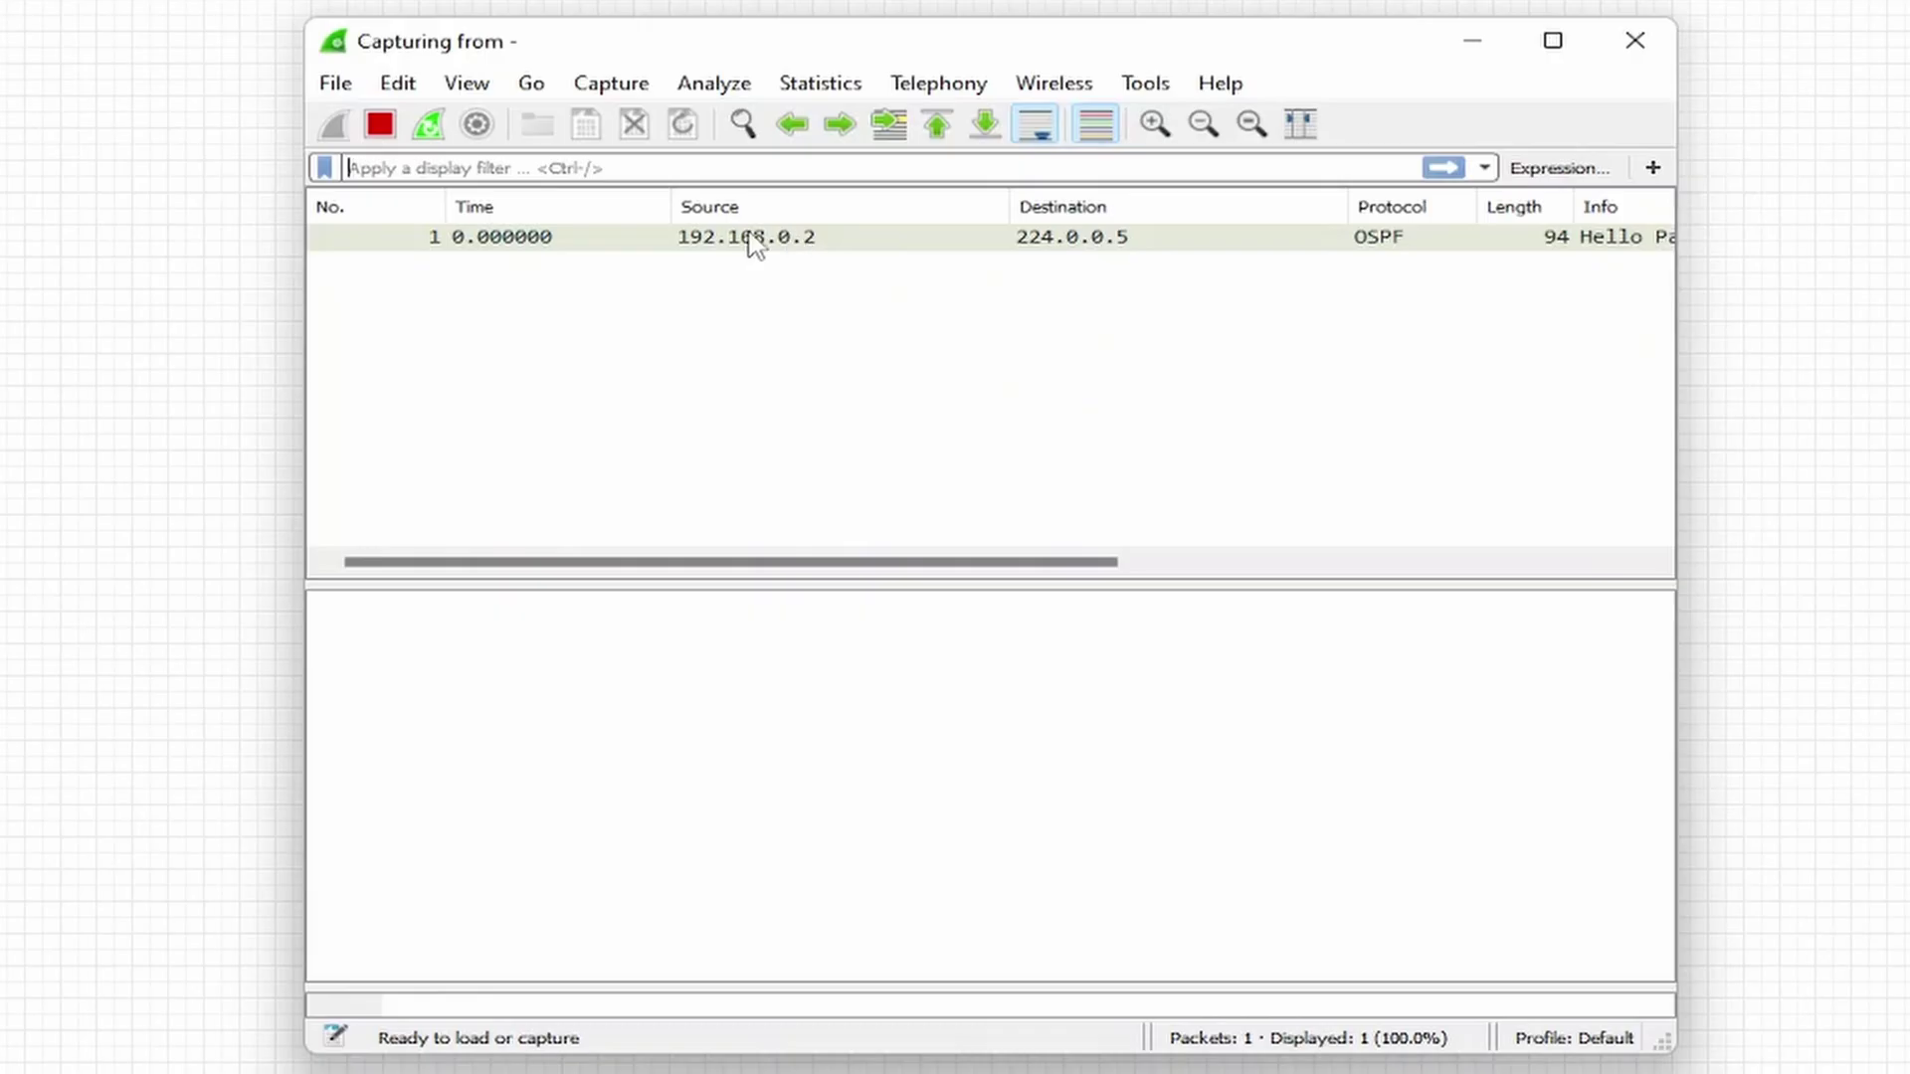
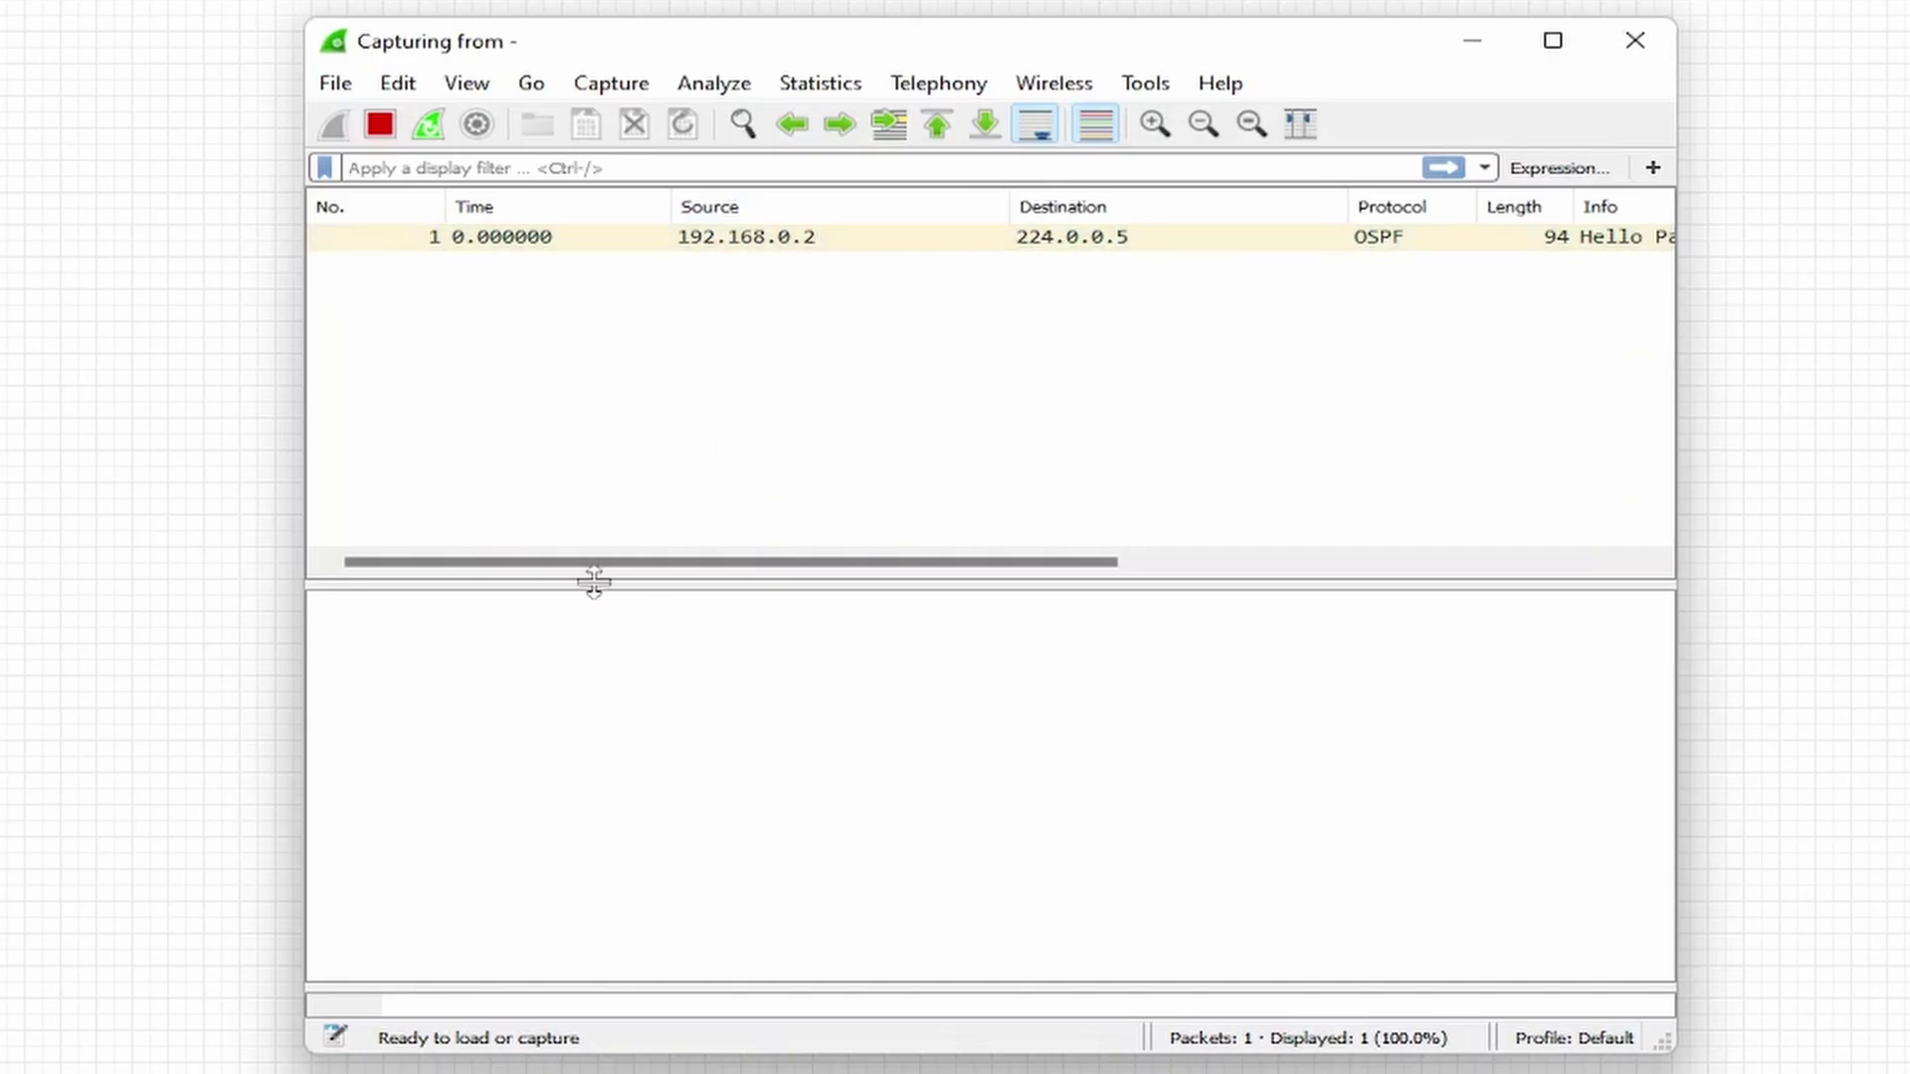
left_click(1663, 42)
left_click(916, 775)
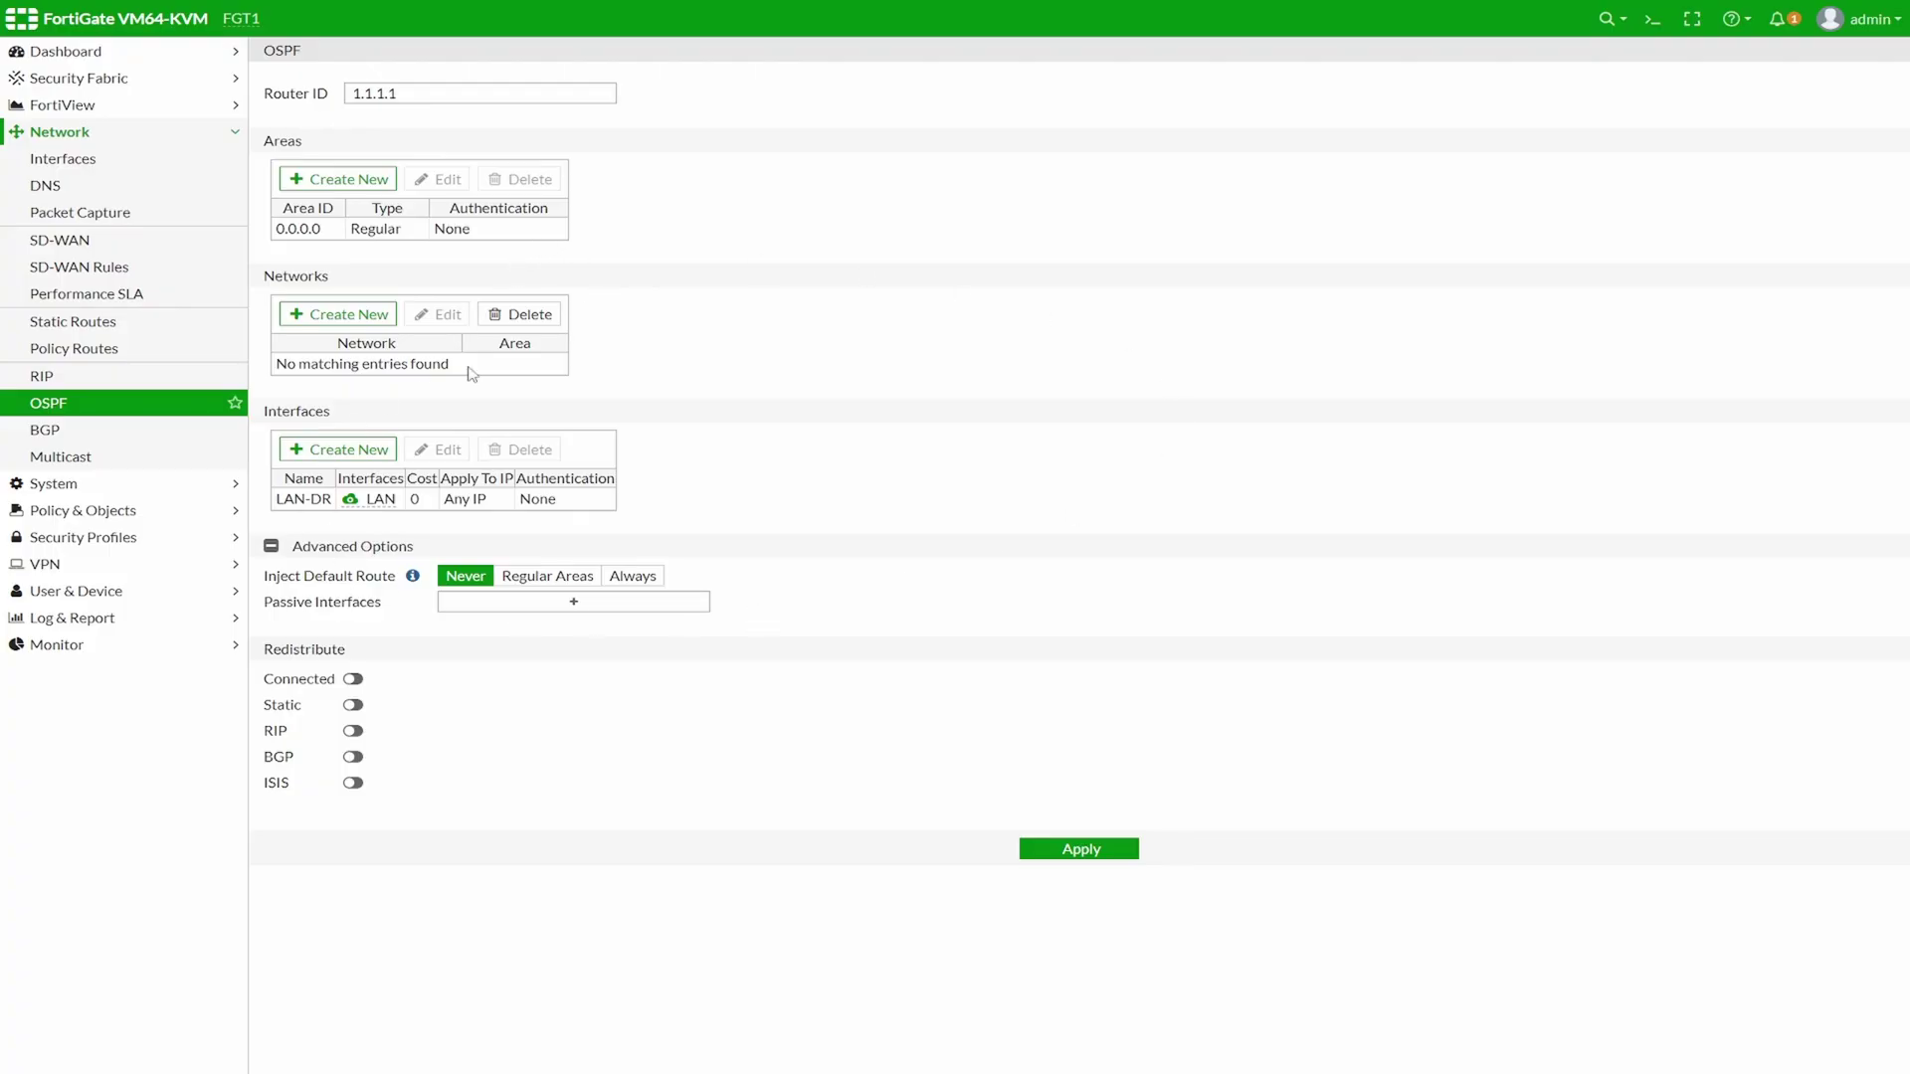
Add network 192.168.0.0/30 to area 0.0.0.0 in the FortiGate's OSPF settings and apply the change
left_click(338, 316)
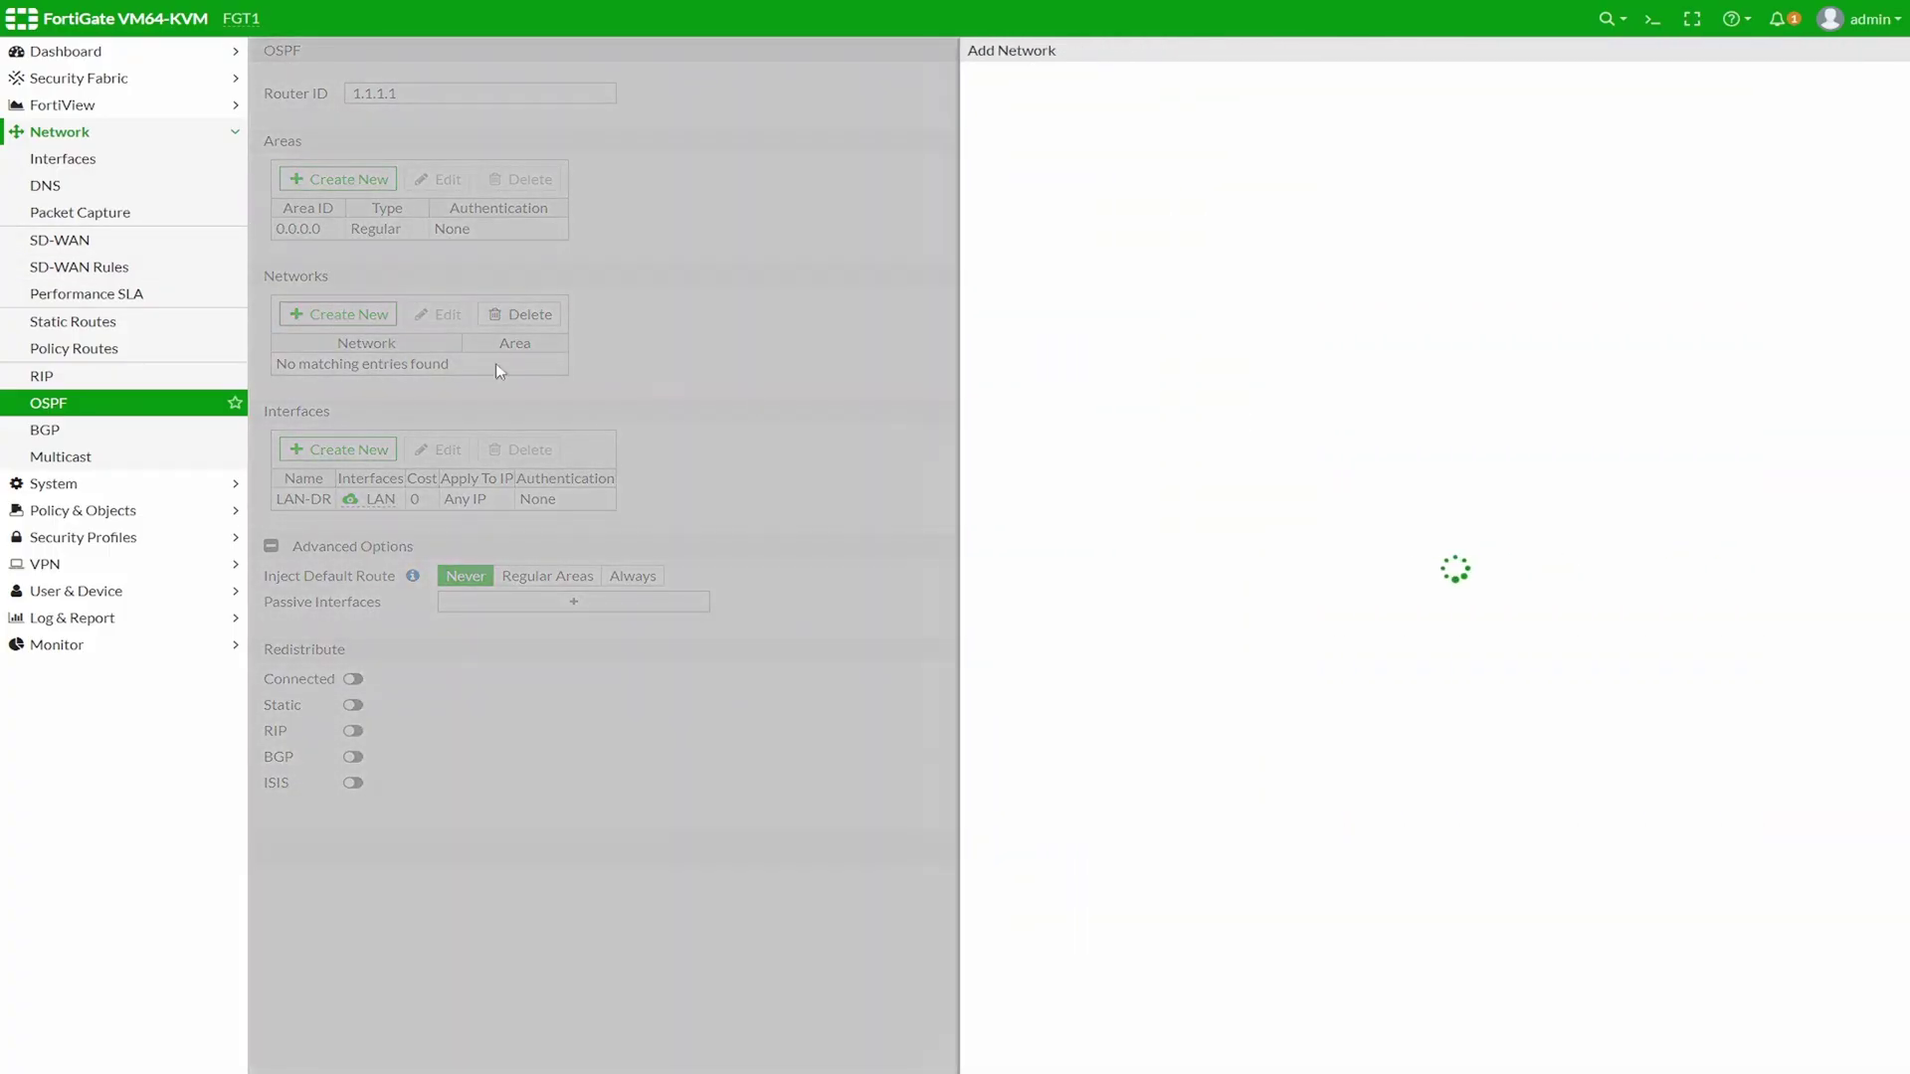
left_click(1238, 101)
left_click(1095, 149)
left_click(1100, 124)
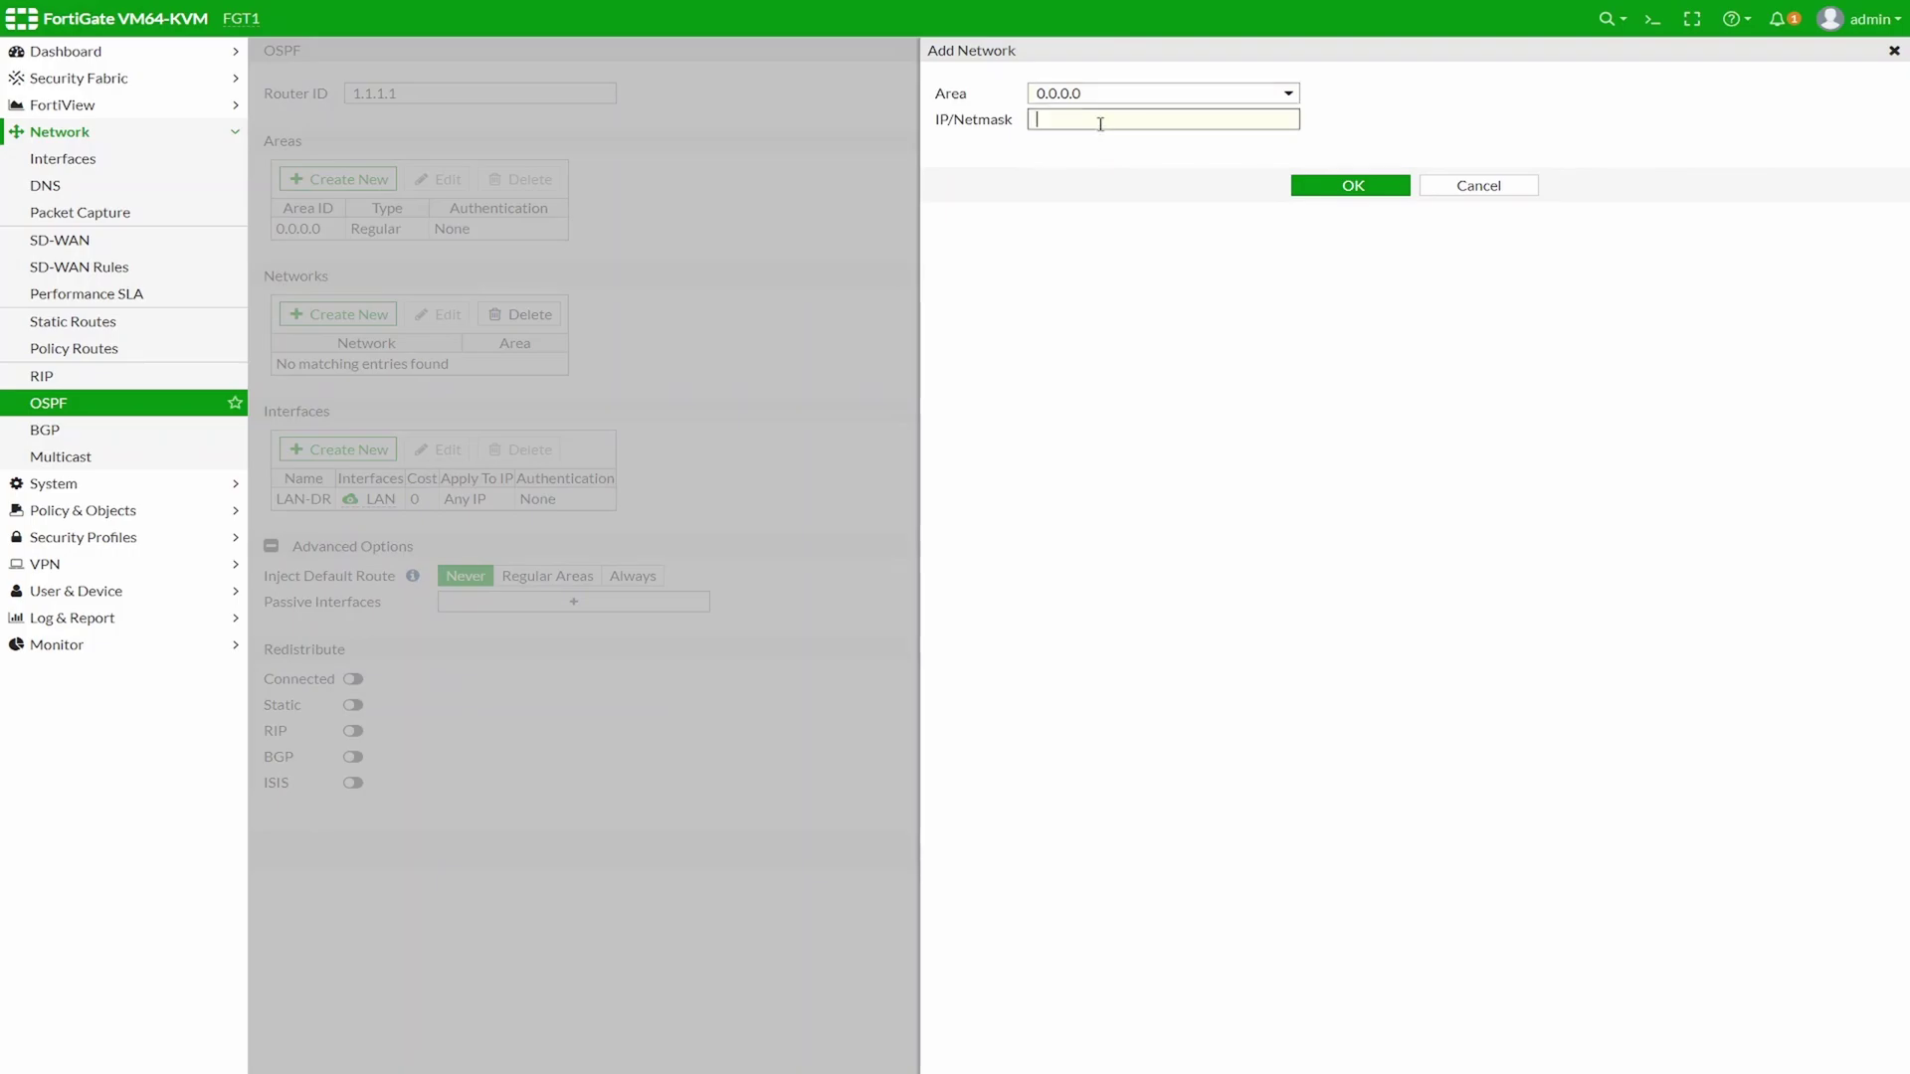
type("192.168")
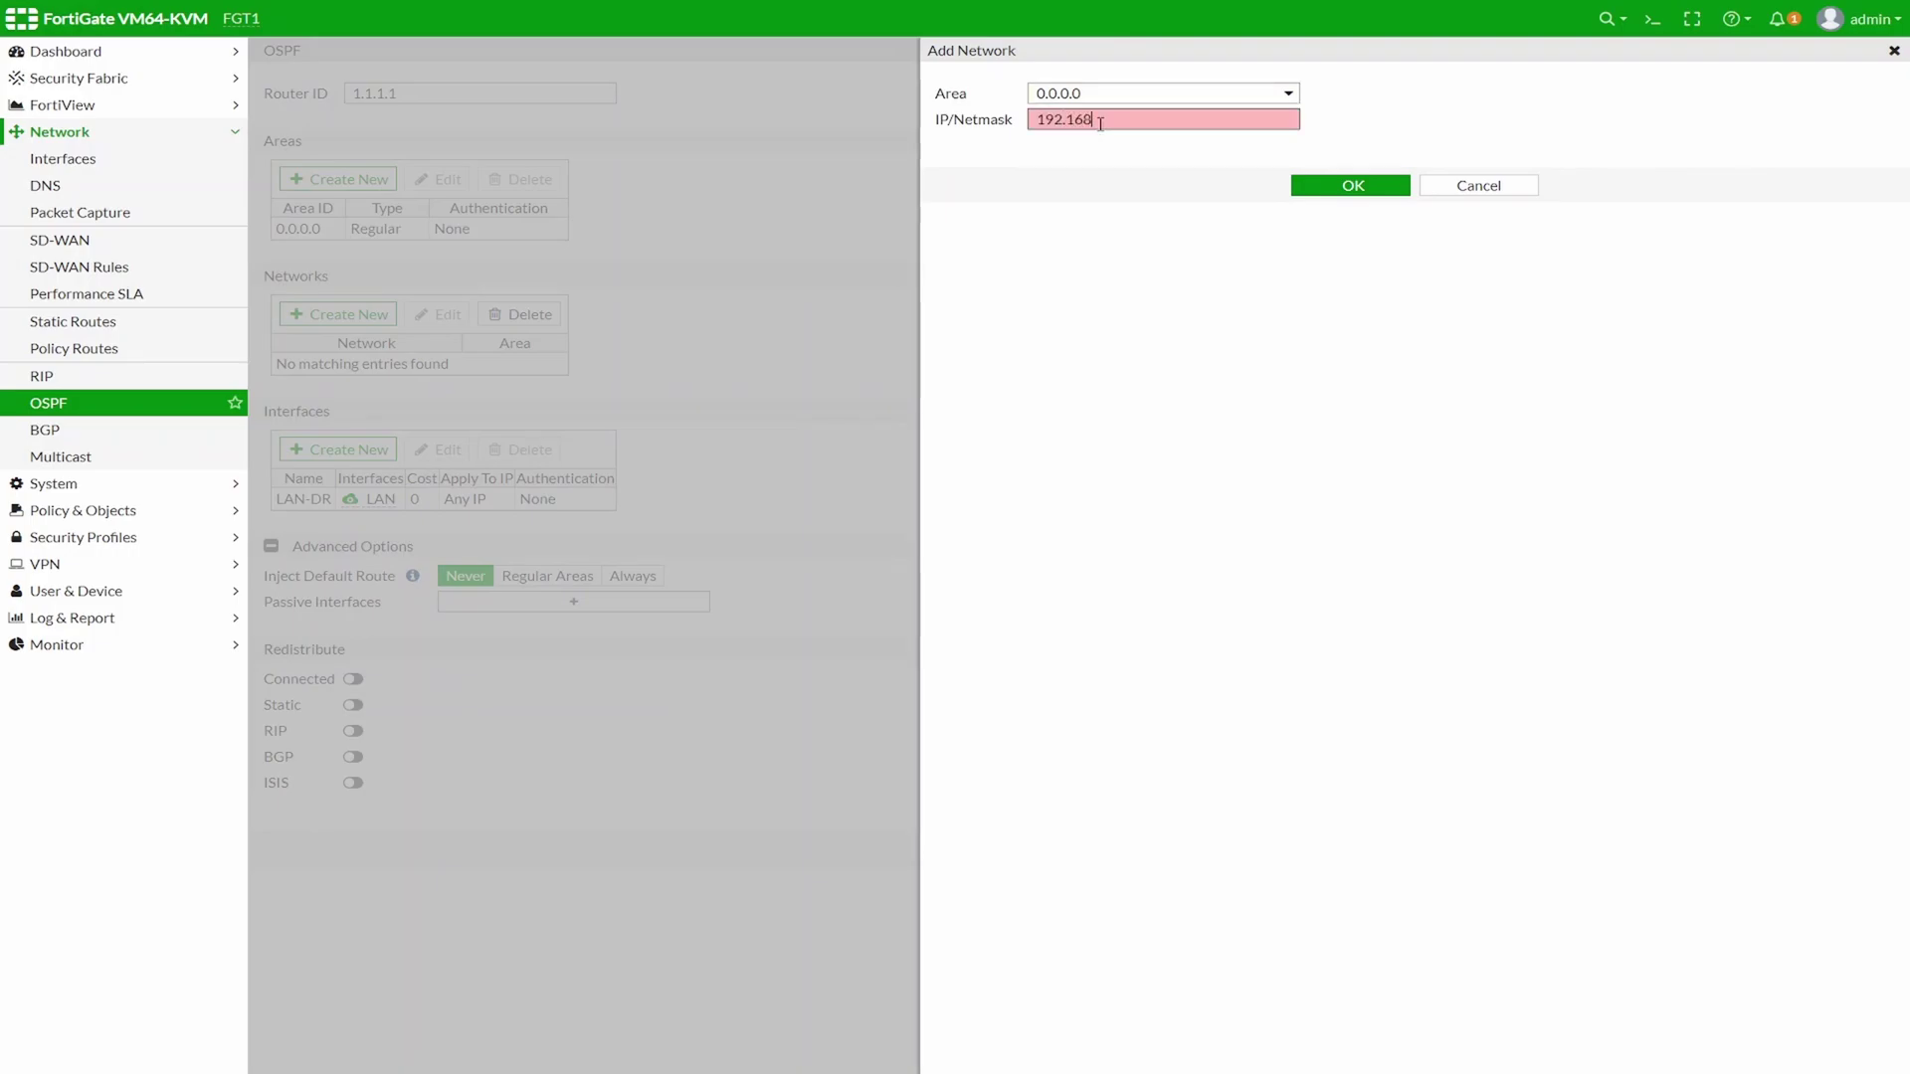
type(".0.0/30")
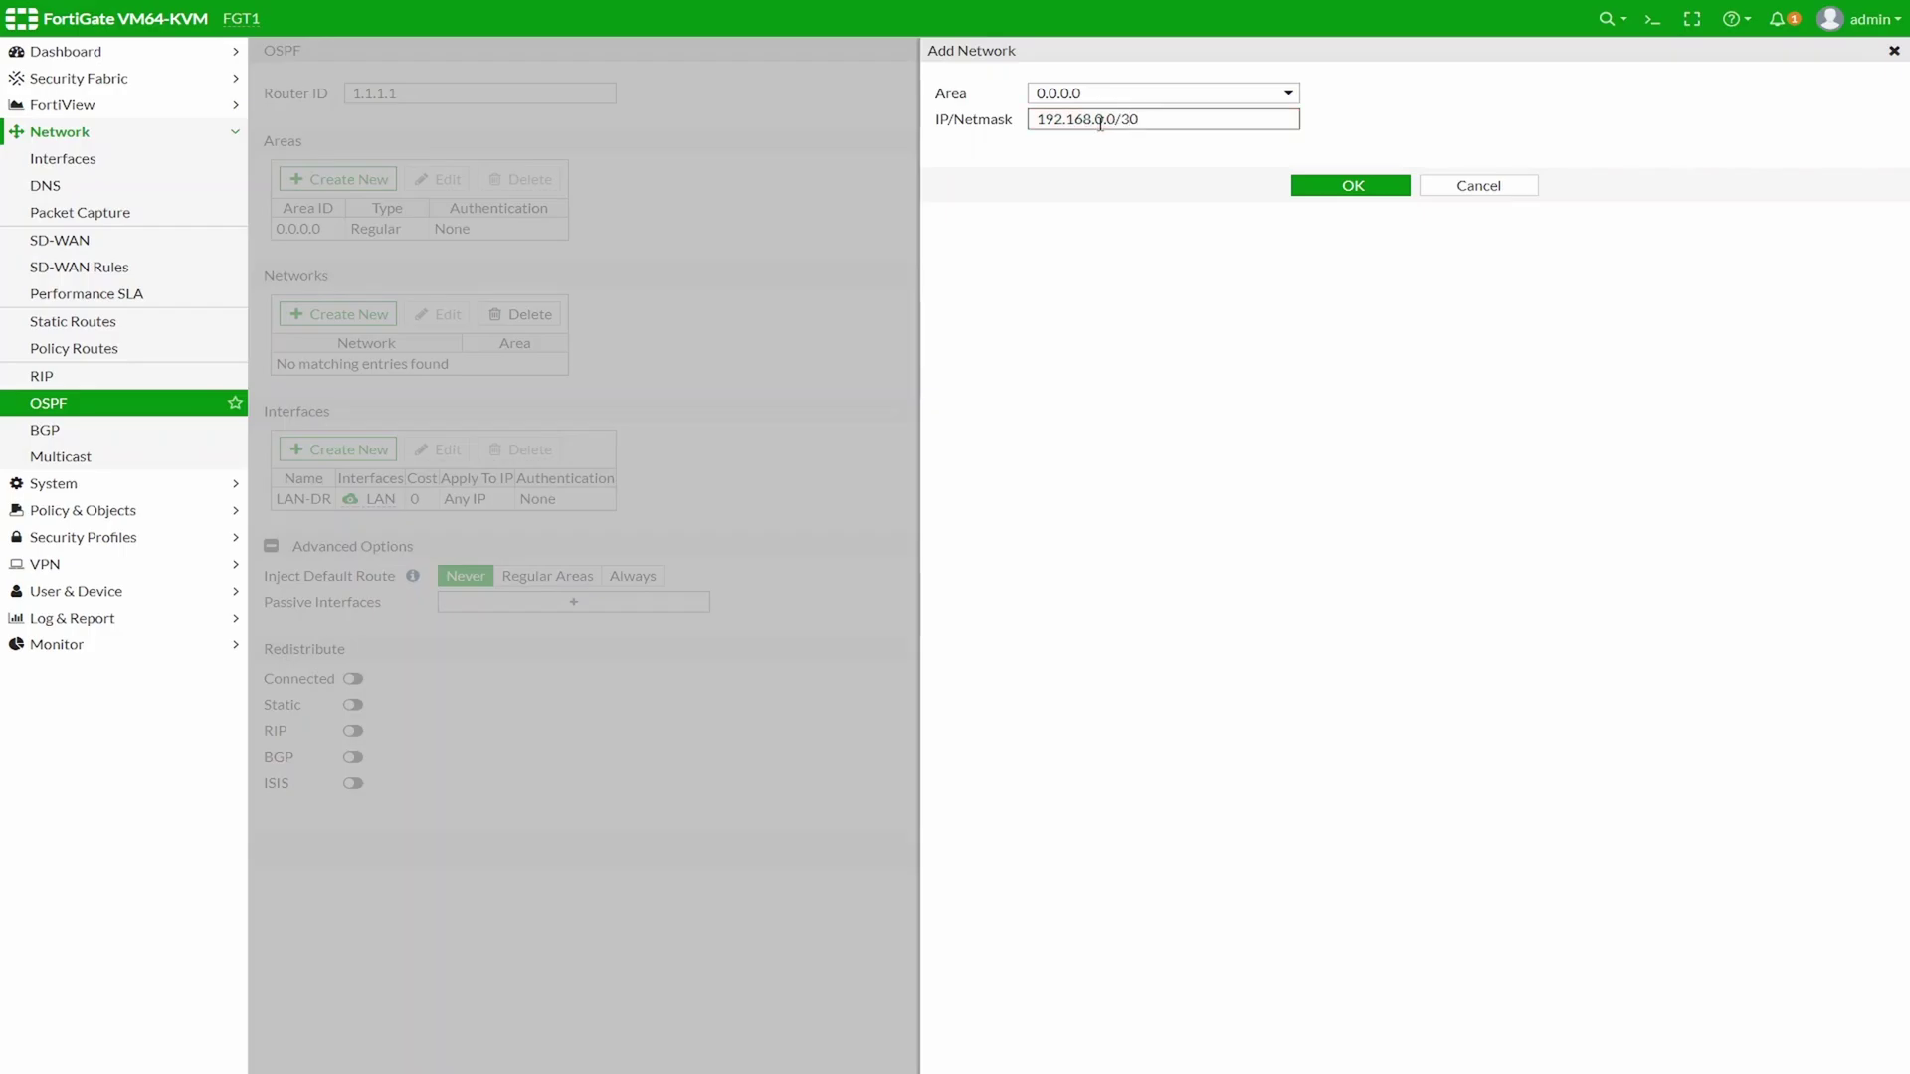
left_click(1321, 193)
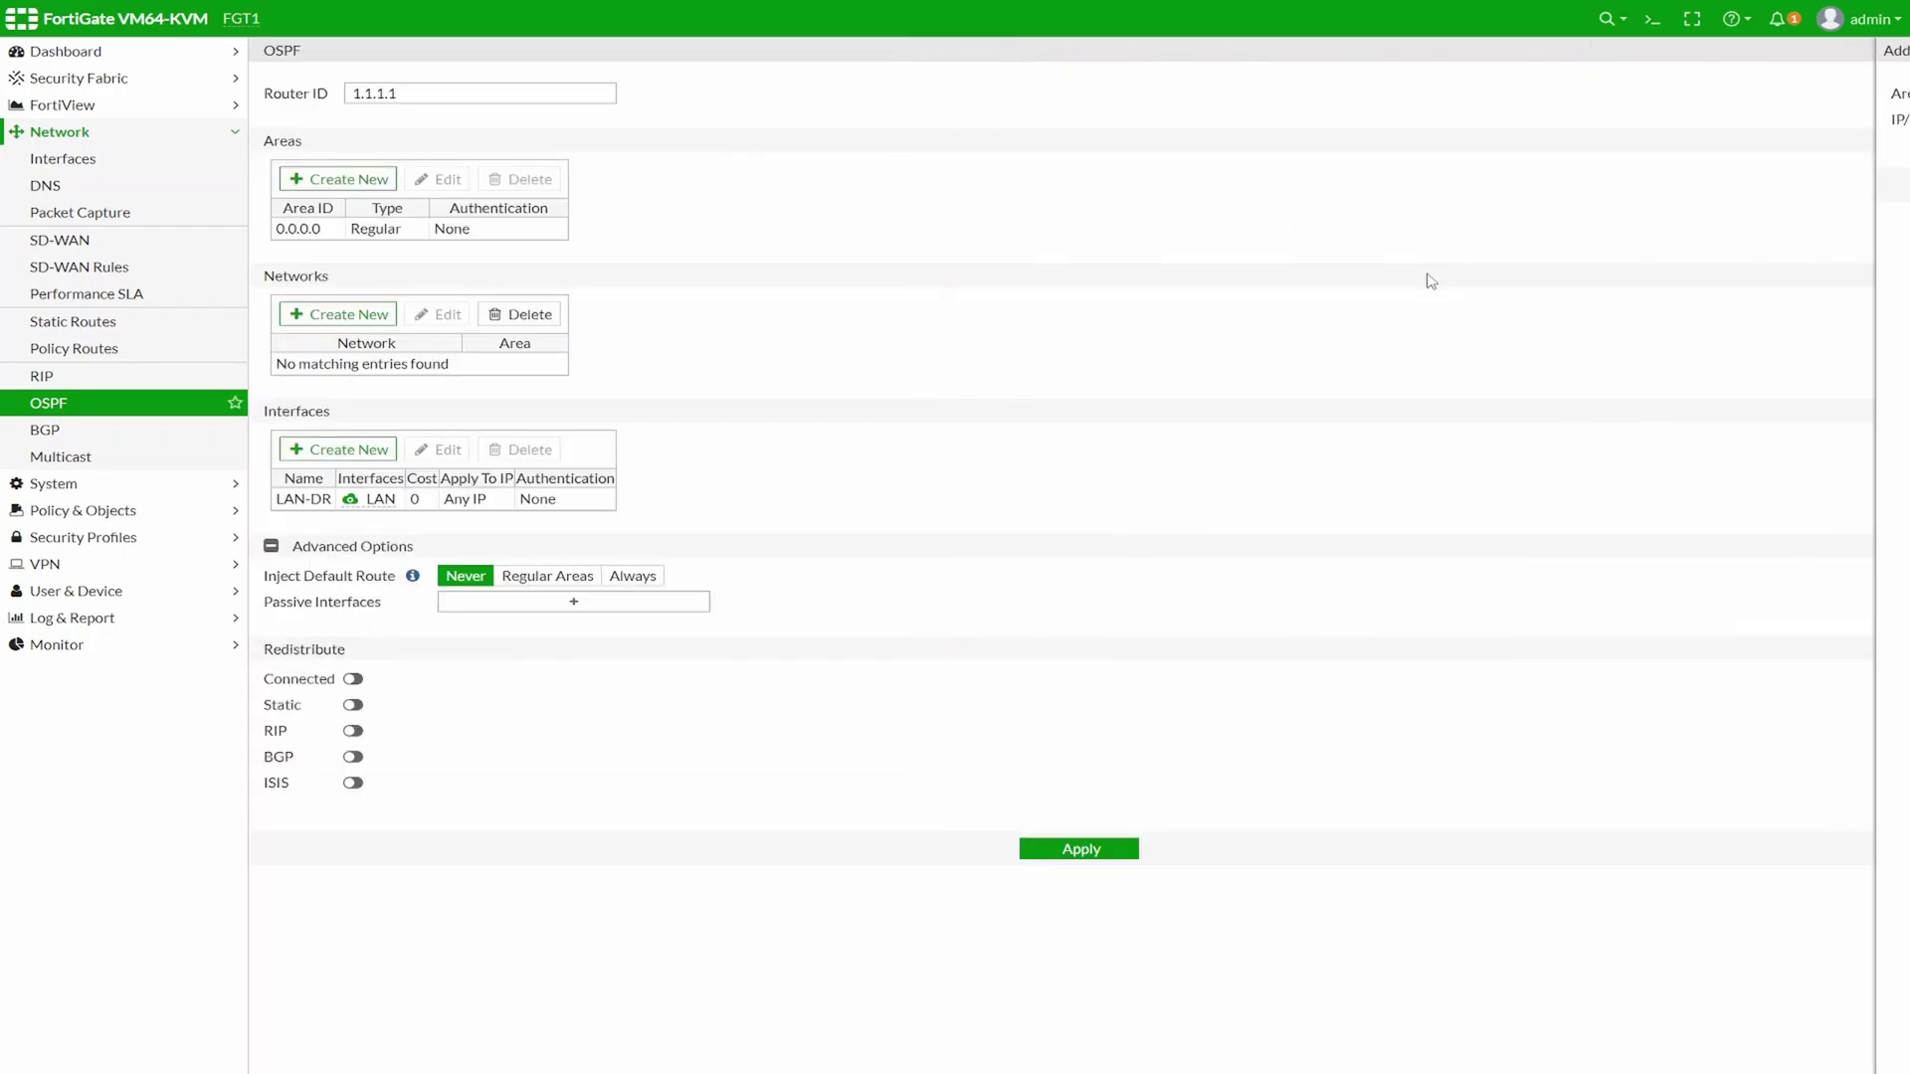
left_click(1081, 849)
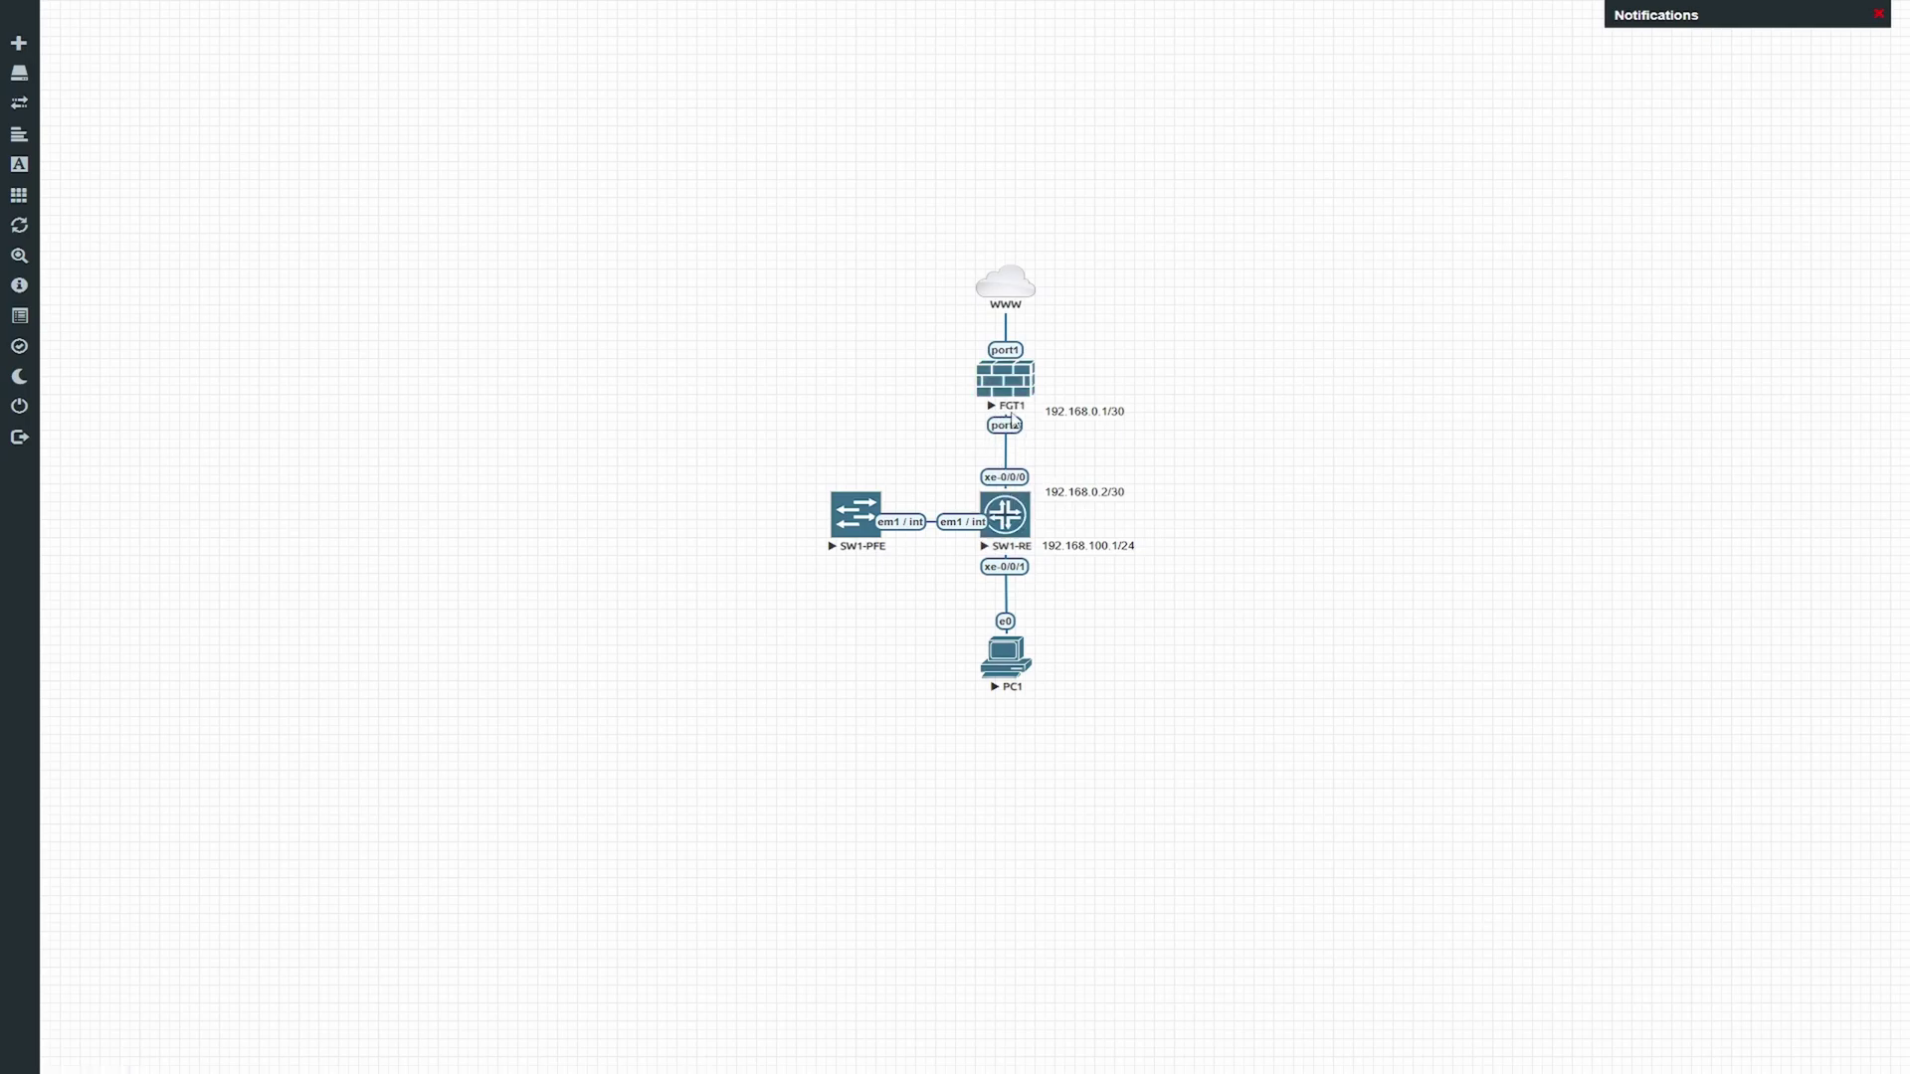
Rerun show ospf neighbor in the SW1-RE console and move the console window clear of the firewall-to-switch link in the topology
key("alt+Tab")
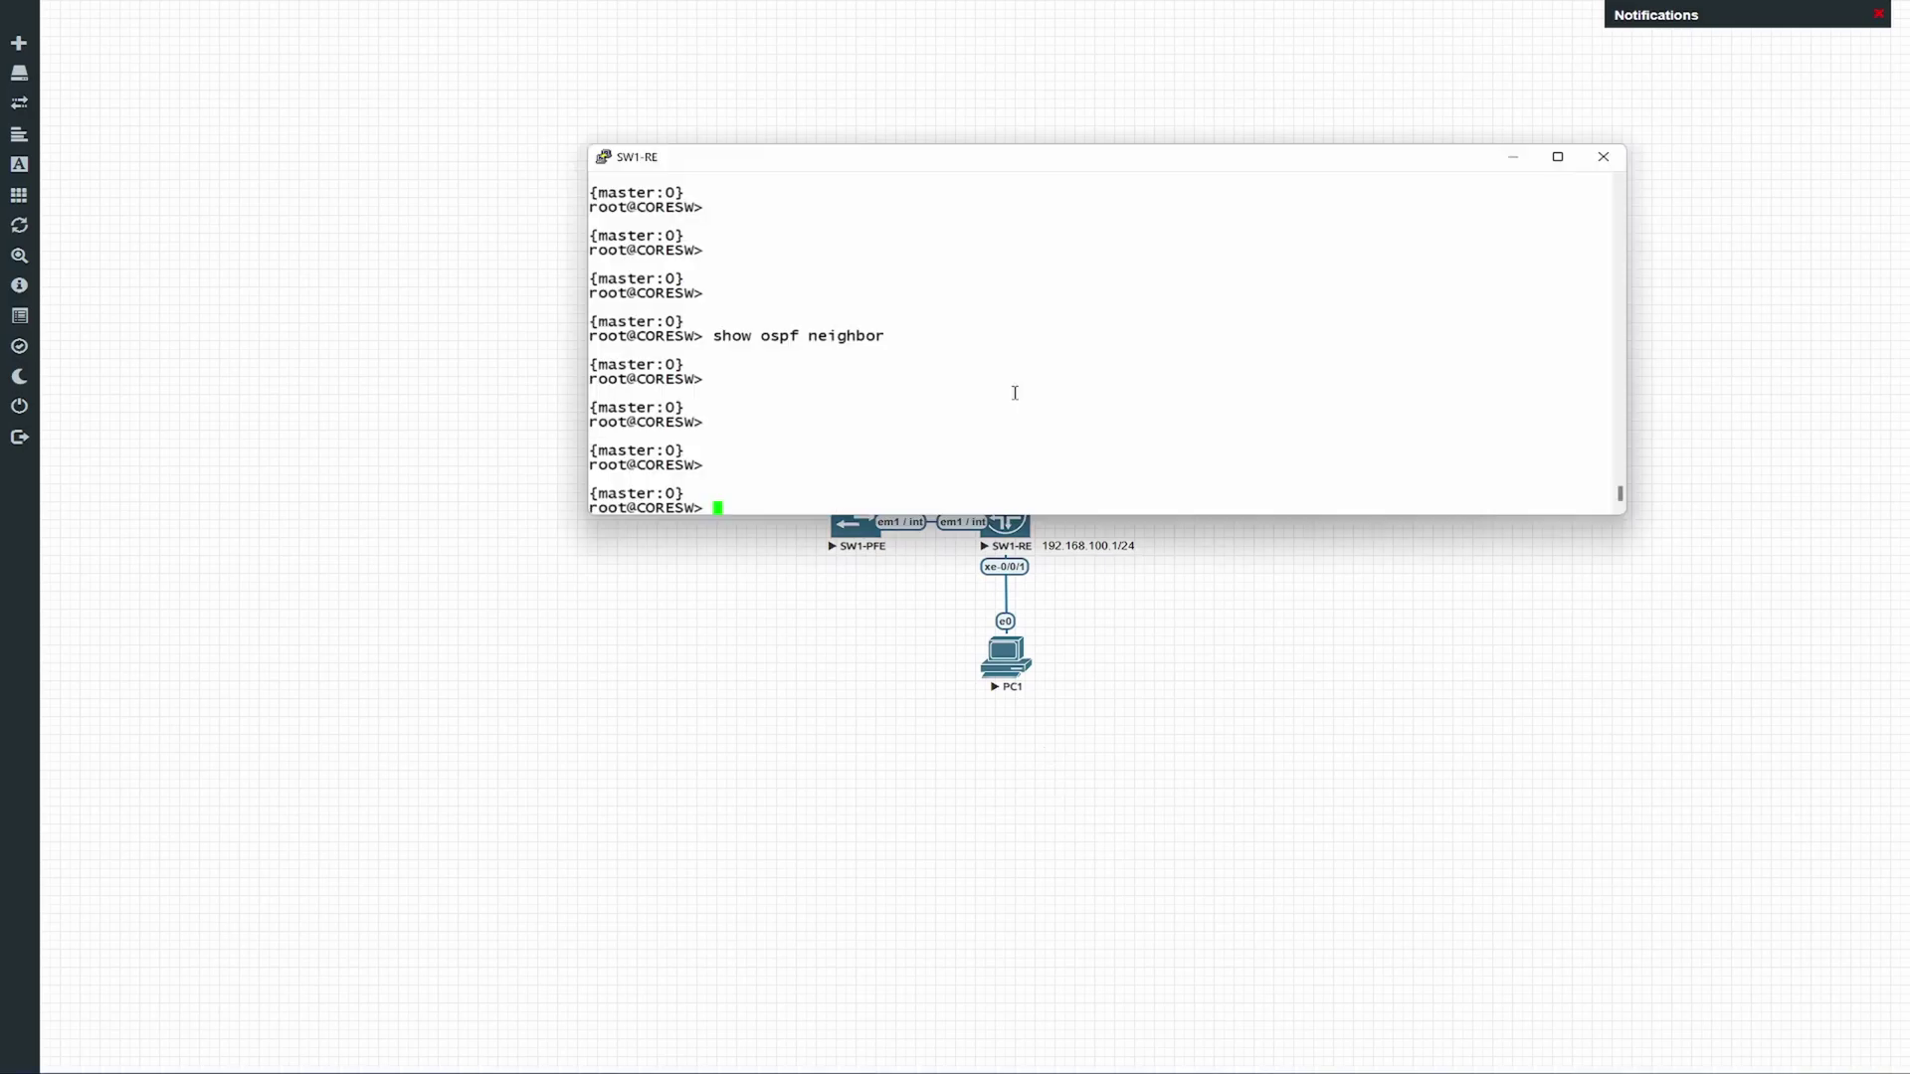
key("Up")
key("Return")
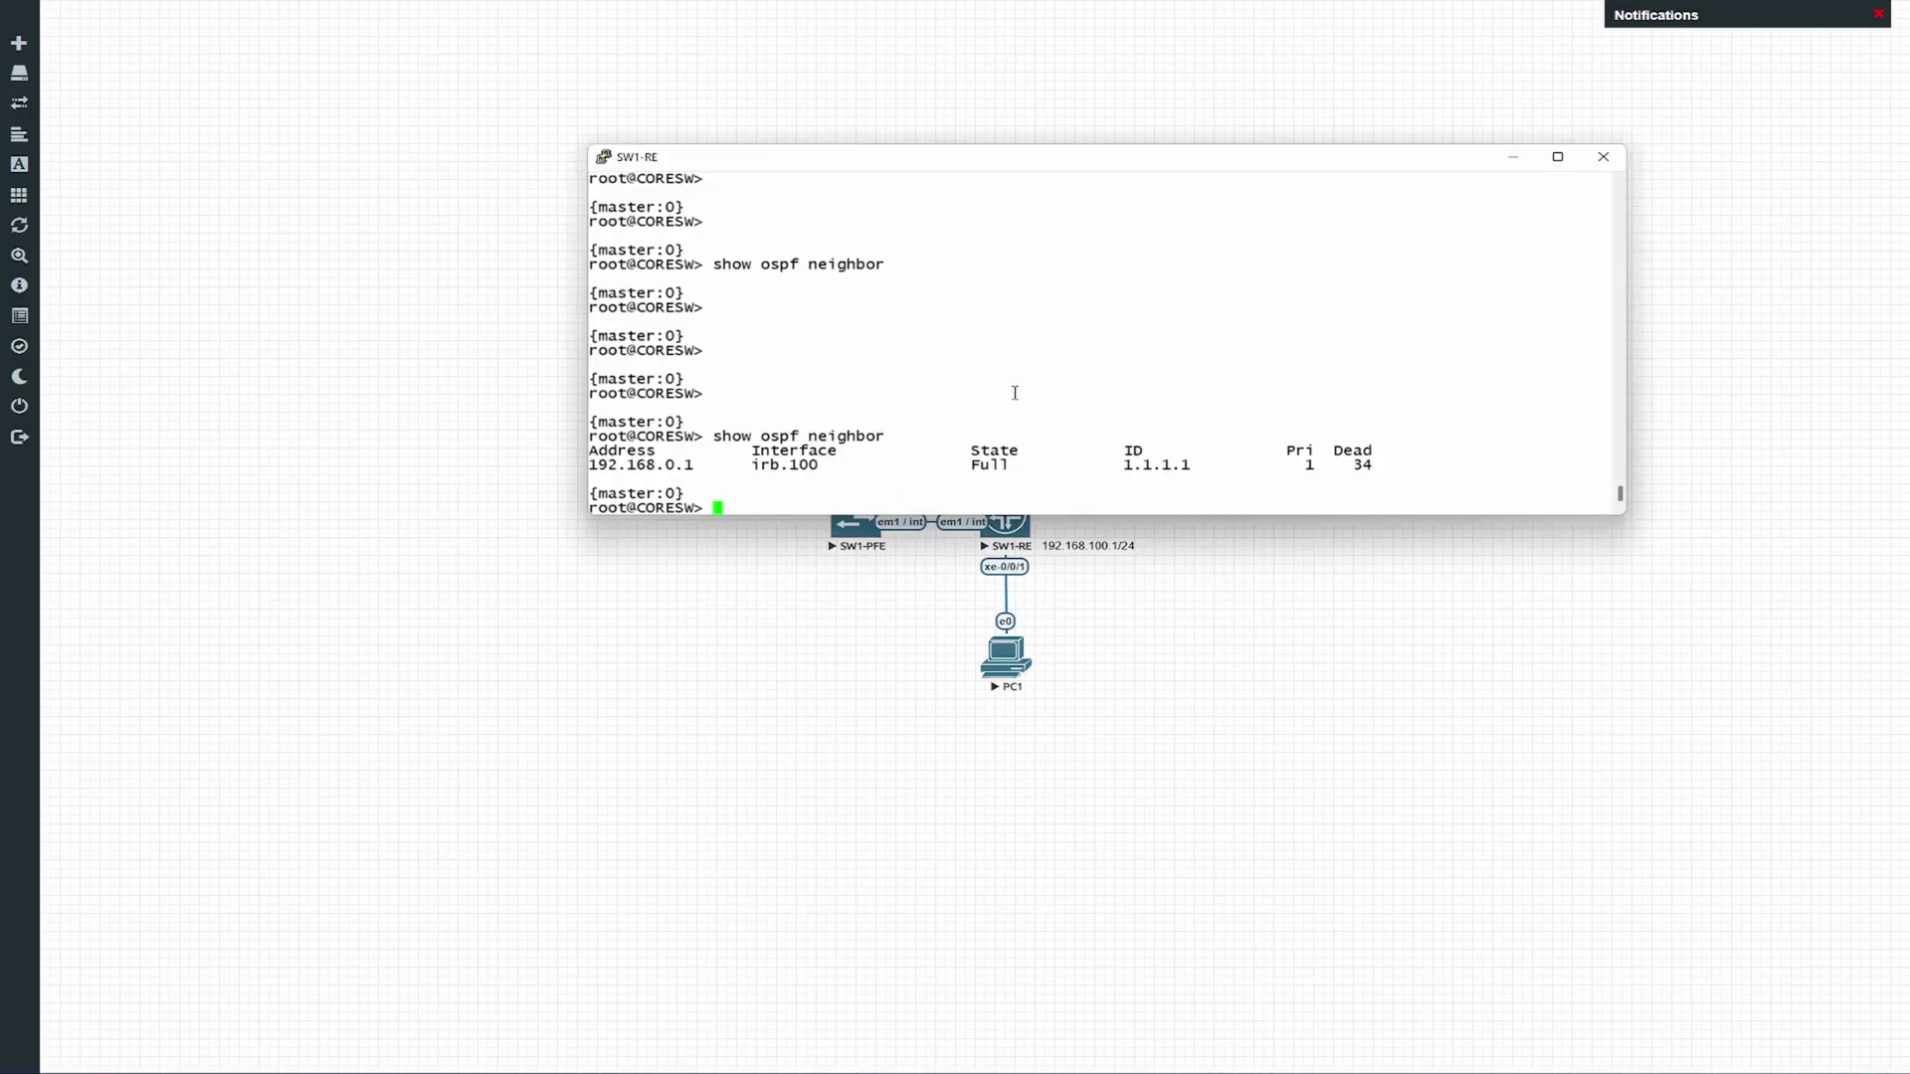
left_click_drag(1083, 160, 680, 608)
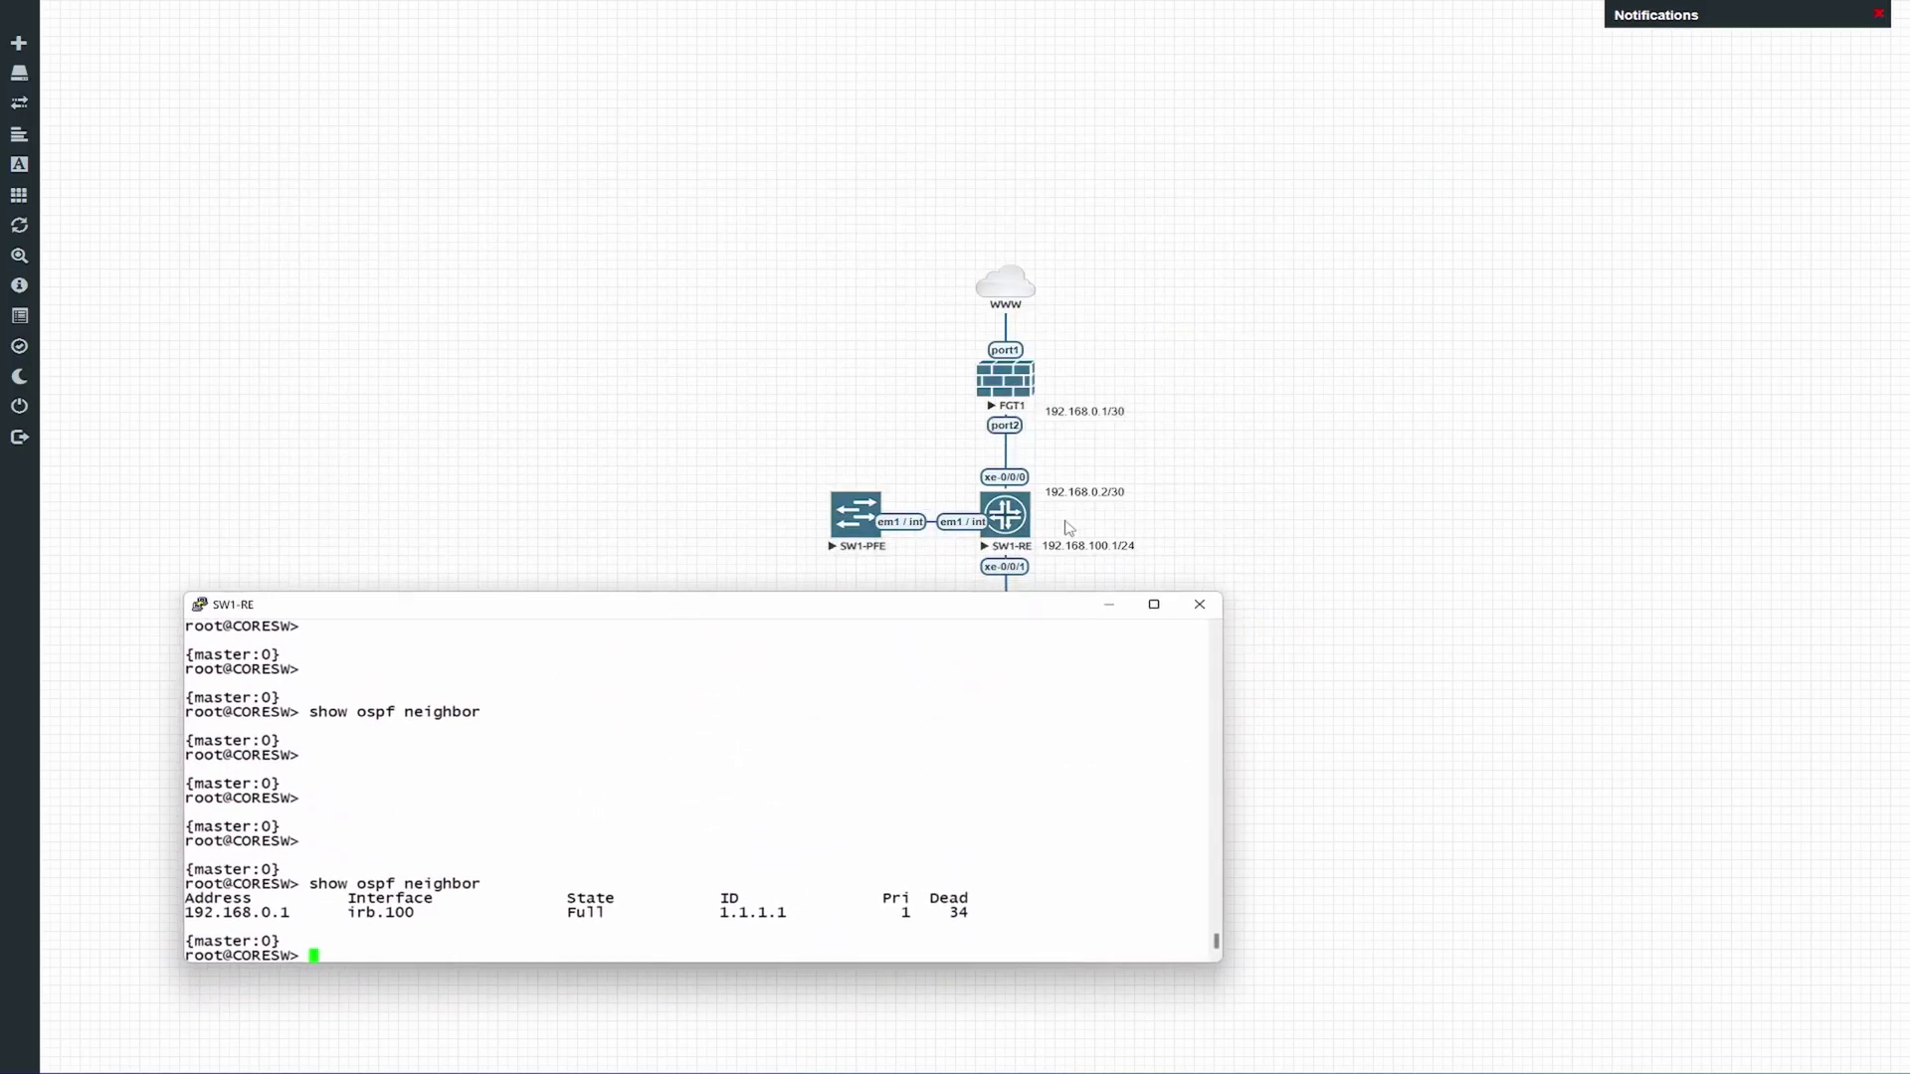
Move the SW1-RE console window clear of PC1 in the topology and rerun show ospf neighbor
left_click_drag(897, 611, 1264, 220)
key("Up")
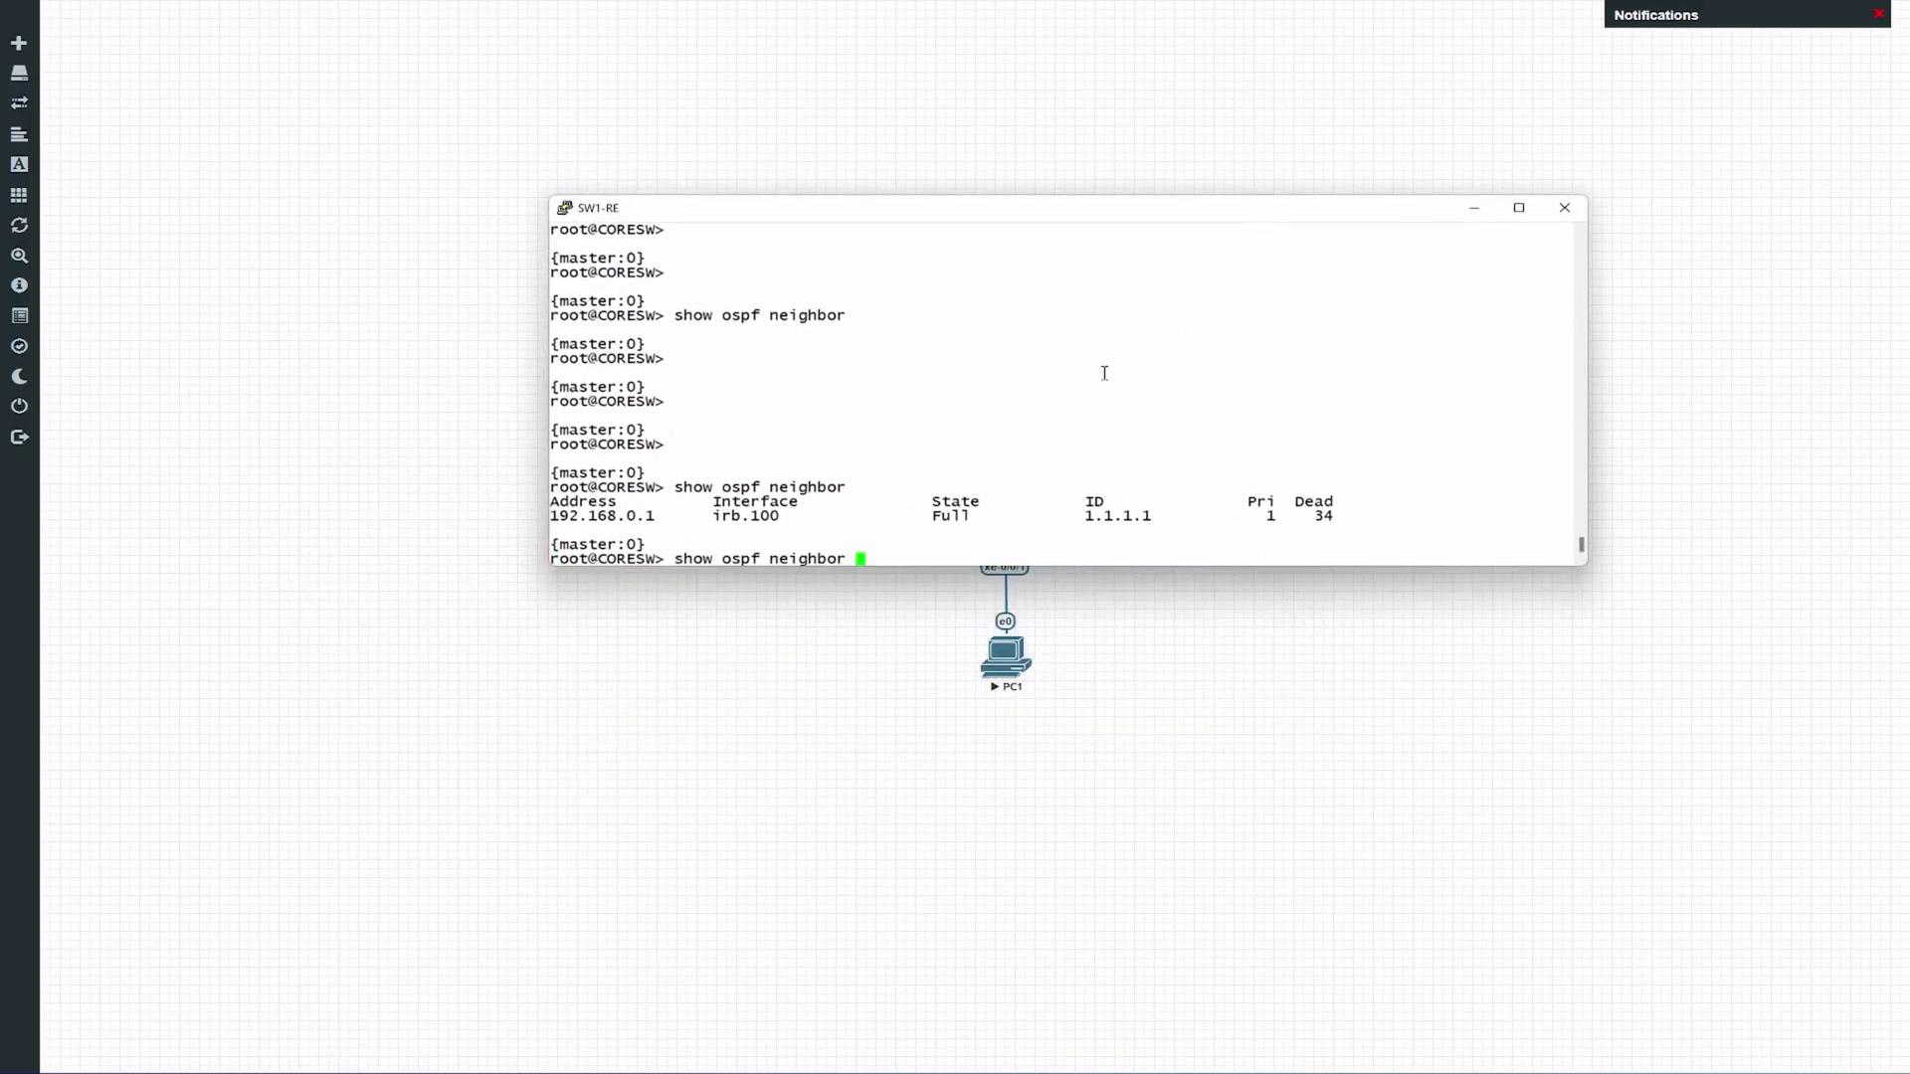
key("Return")
key("Return")
key("Return")
key("Return")
List the core switch's OSPF-learned routes with show route protocol ospf, and recheck its neighbors with show ospf neighbor
type("show ospf")
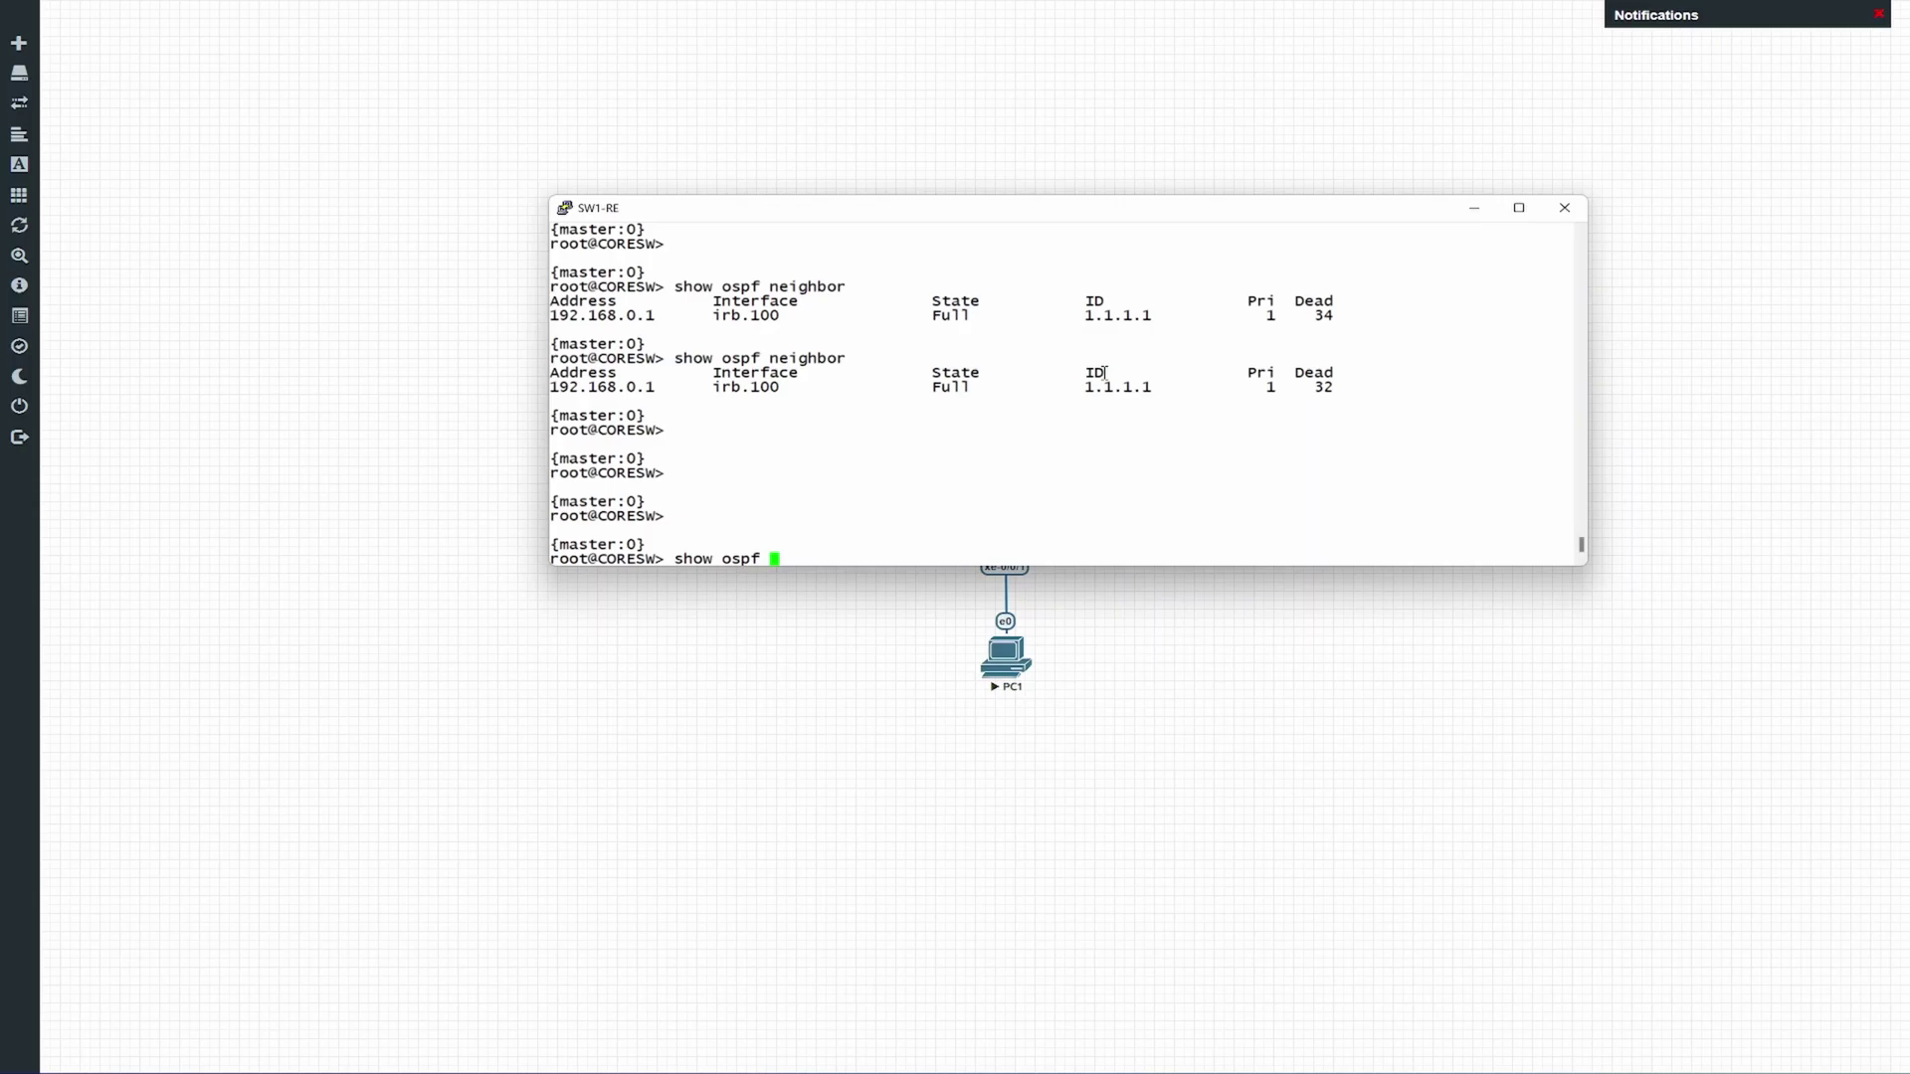
key("BackSpace")
key("BackSpace")
key("BackSpace")
key("BackSpace")
key("BackSpace")
type("route pro")
key("Tab")
type("tocol ospf")
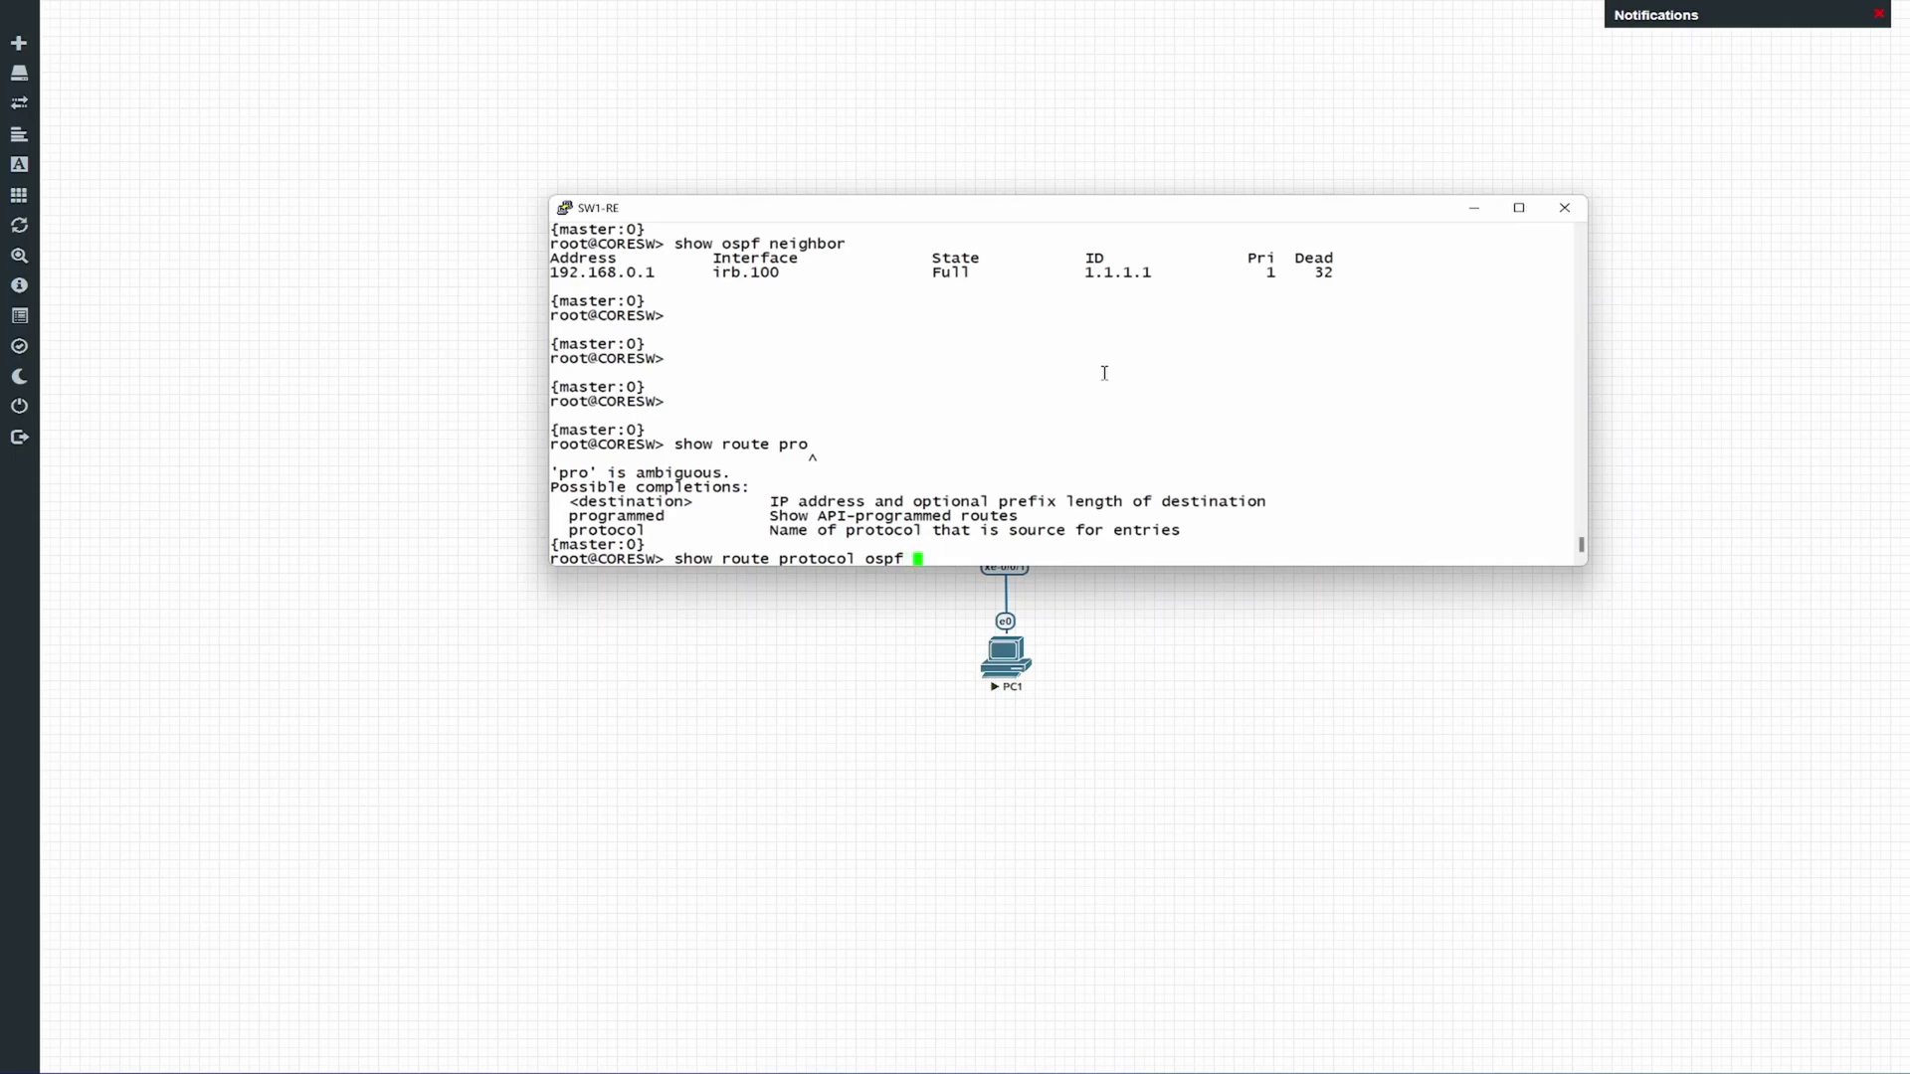
key("Return")
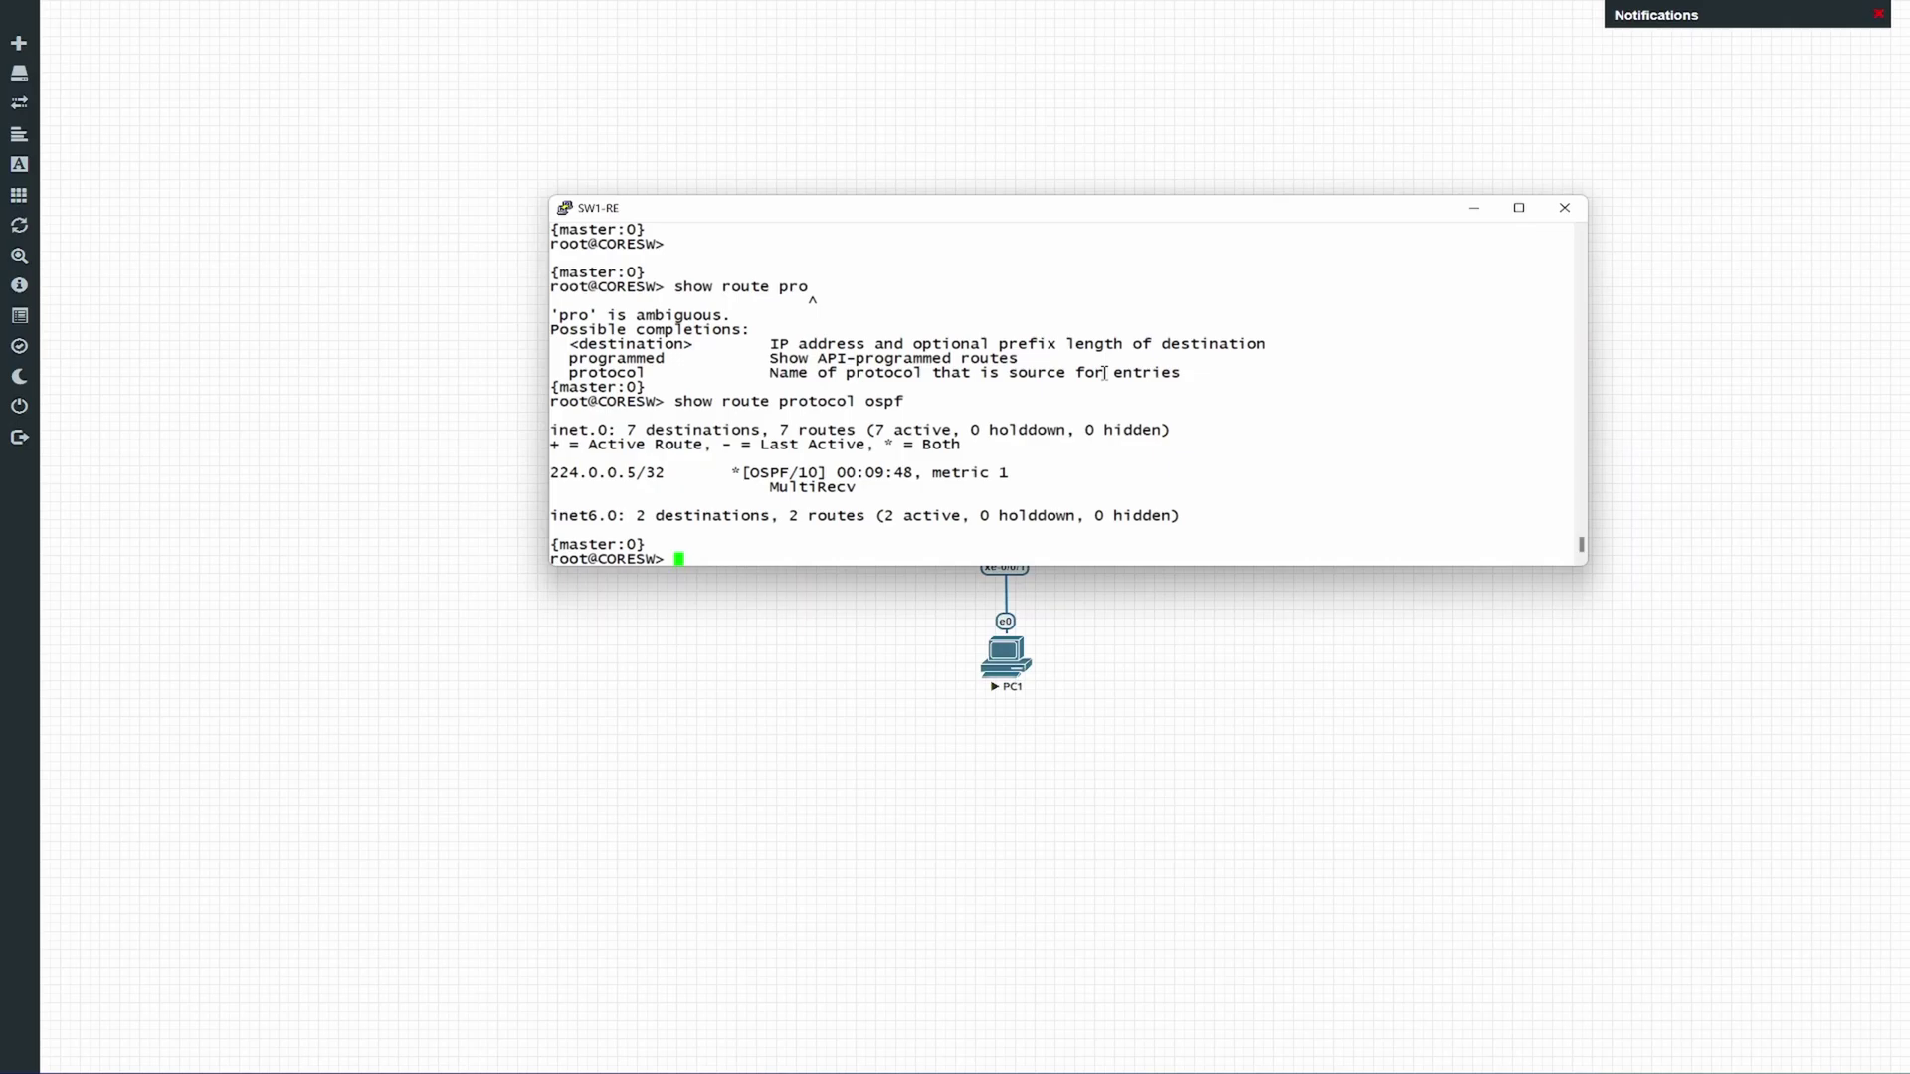
type("show ospf neighbor")
key("Return")
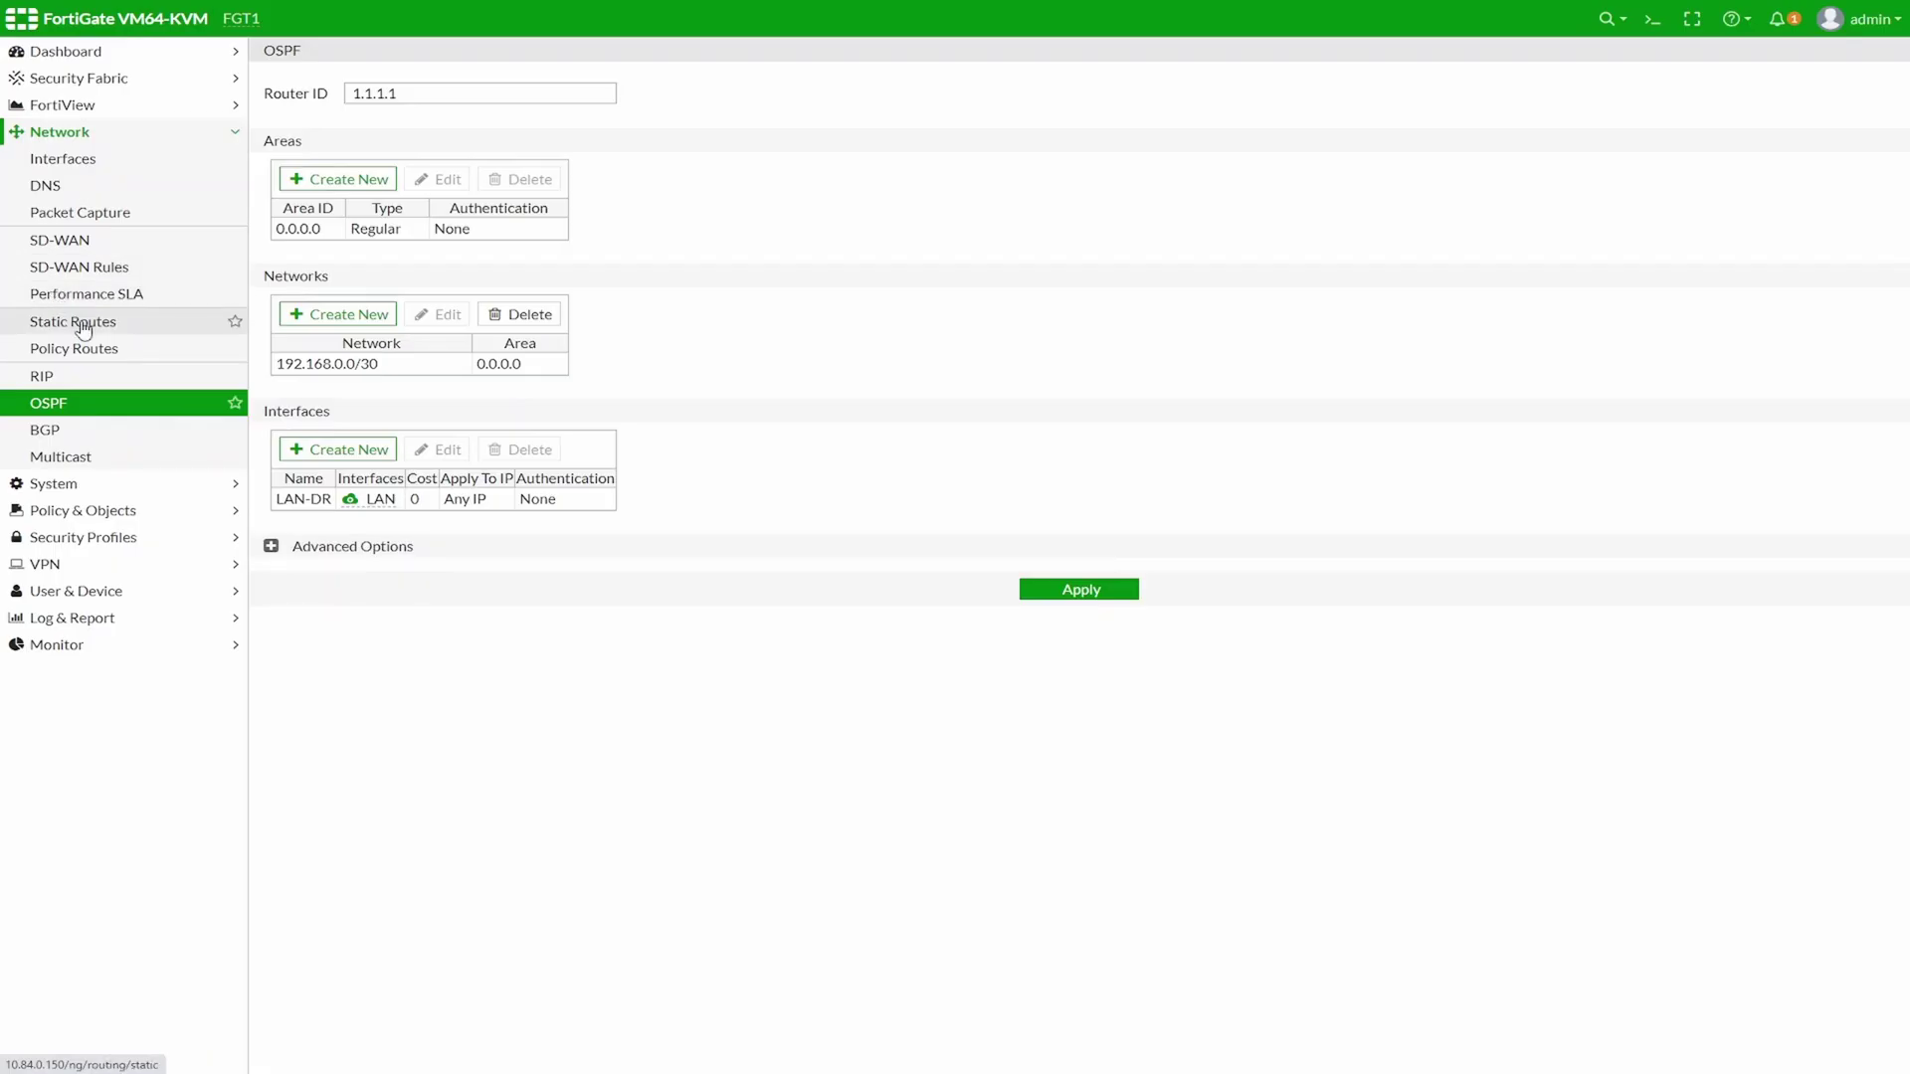
Create a static route on the FortiGate to 8.8.8.8/32 with gateway 10.84.0.1 through port1
left_click(86, 322)
left_click(310, 58)
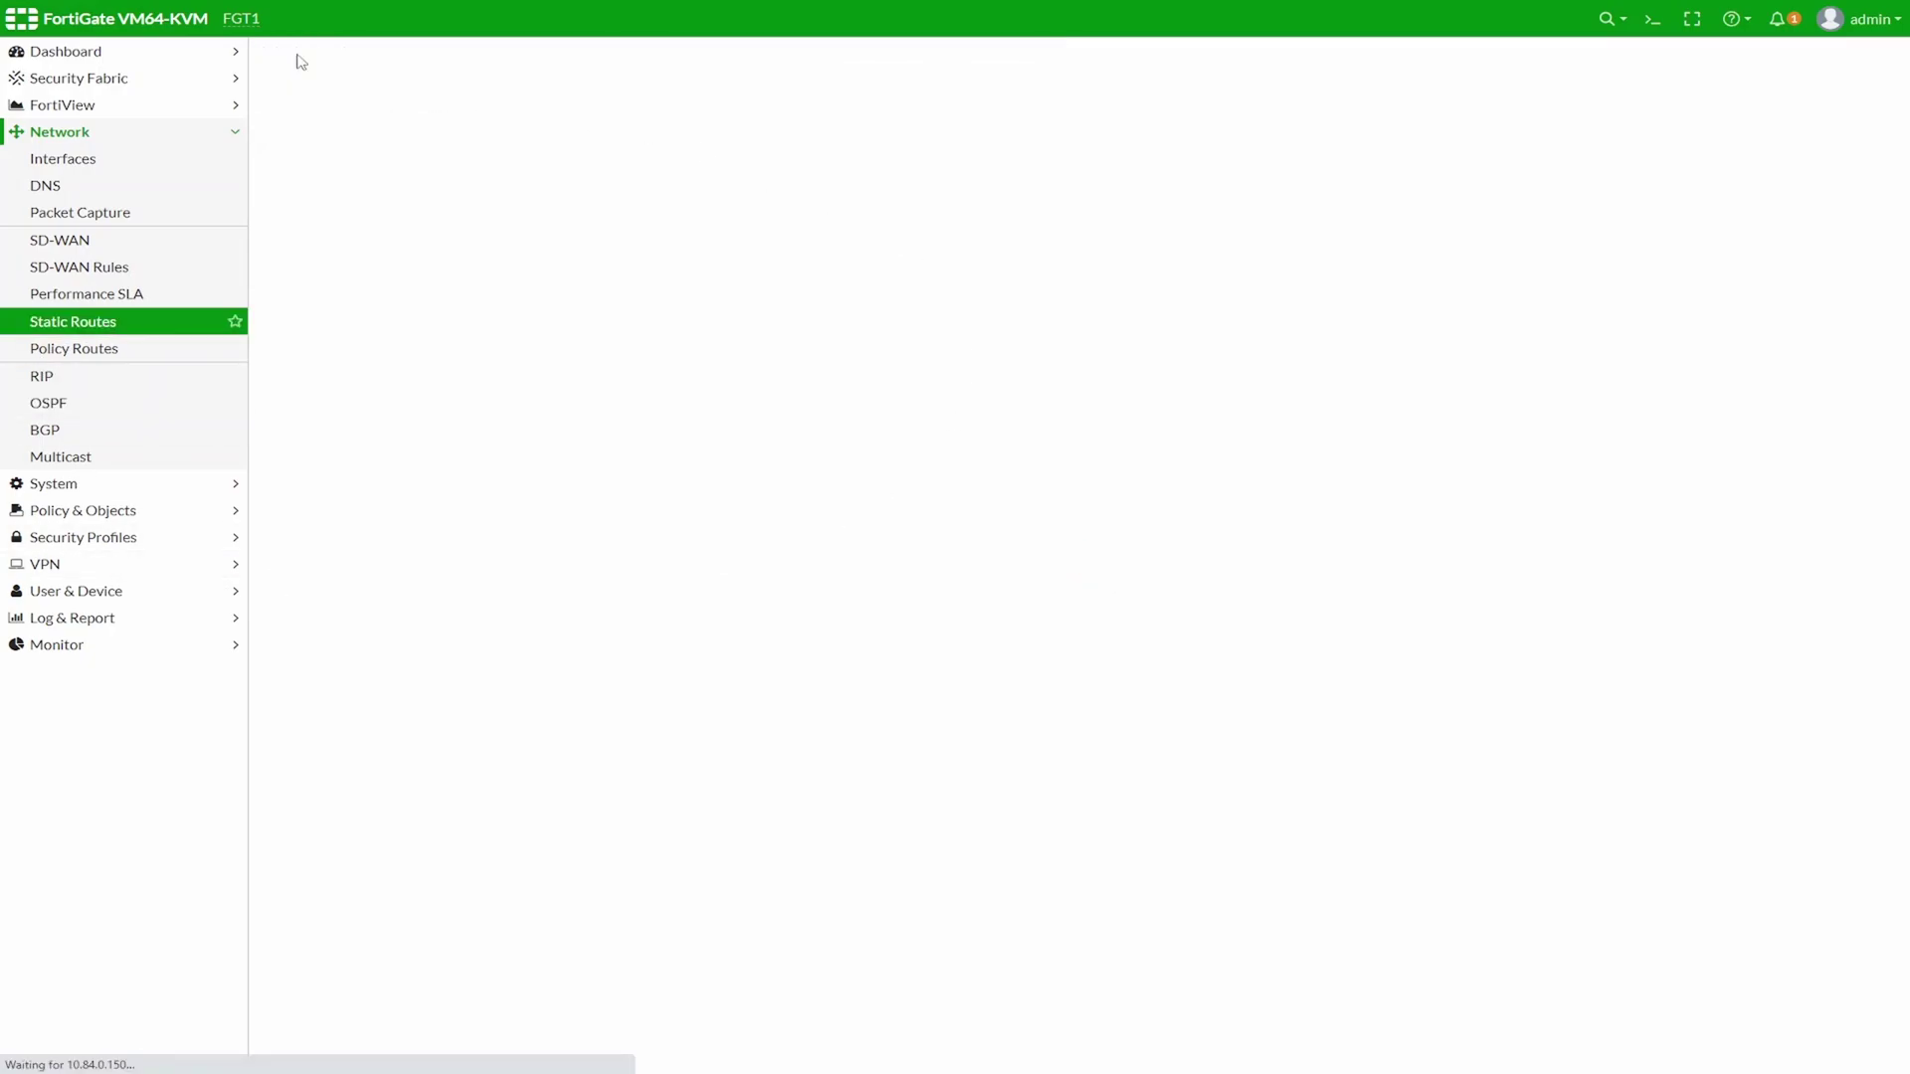
left_click_drag(623, 120, 384, 131)
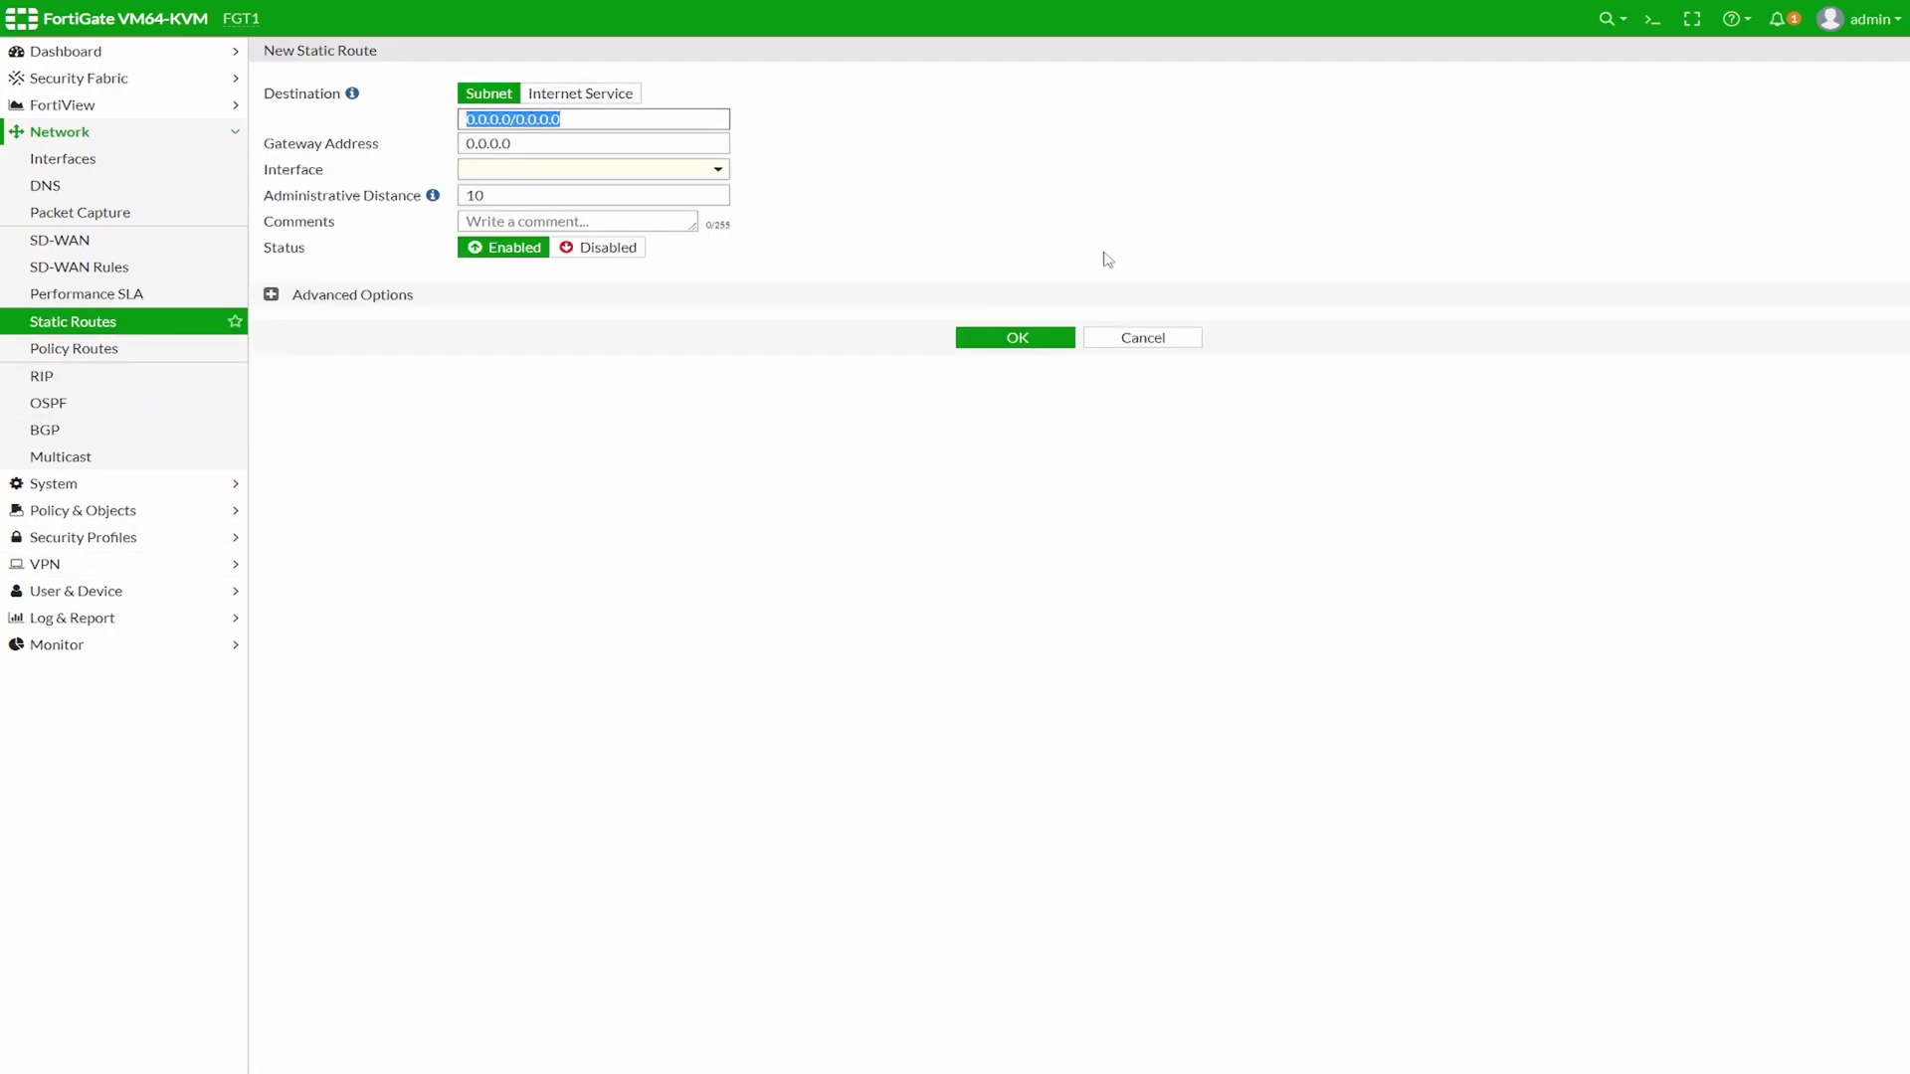
type("8.8.8.8")
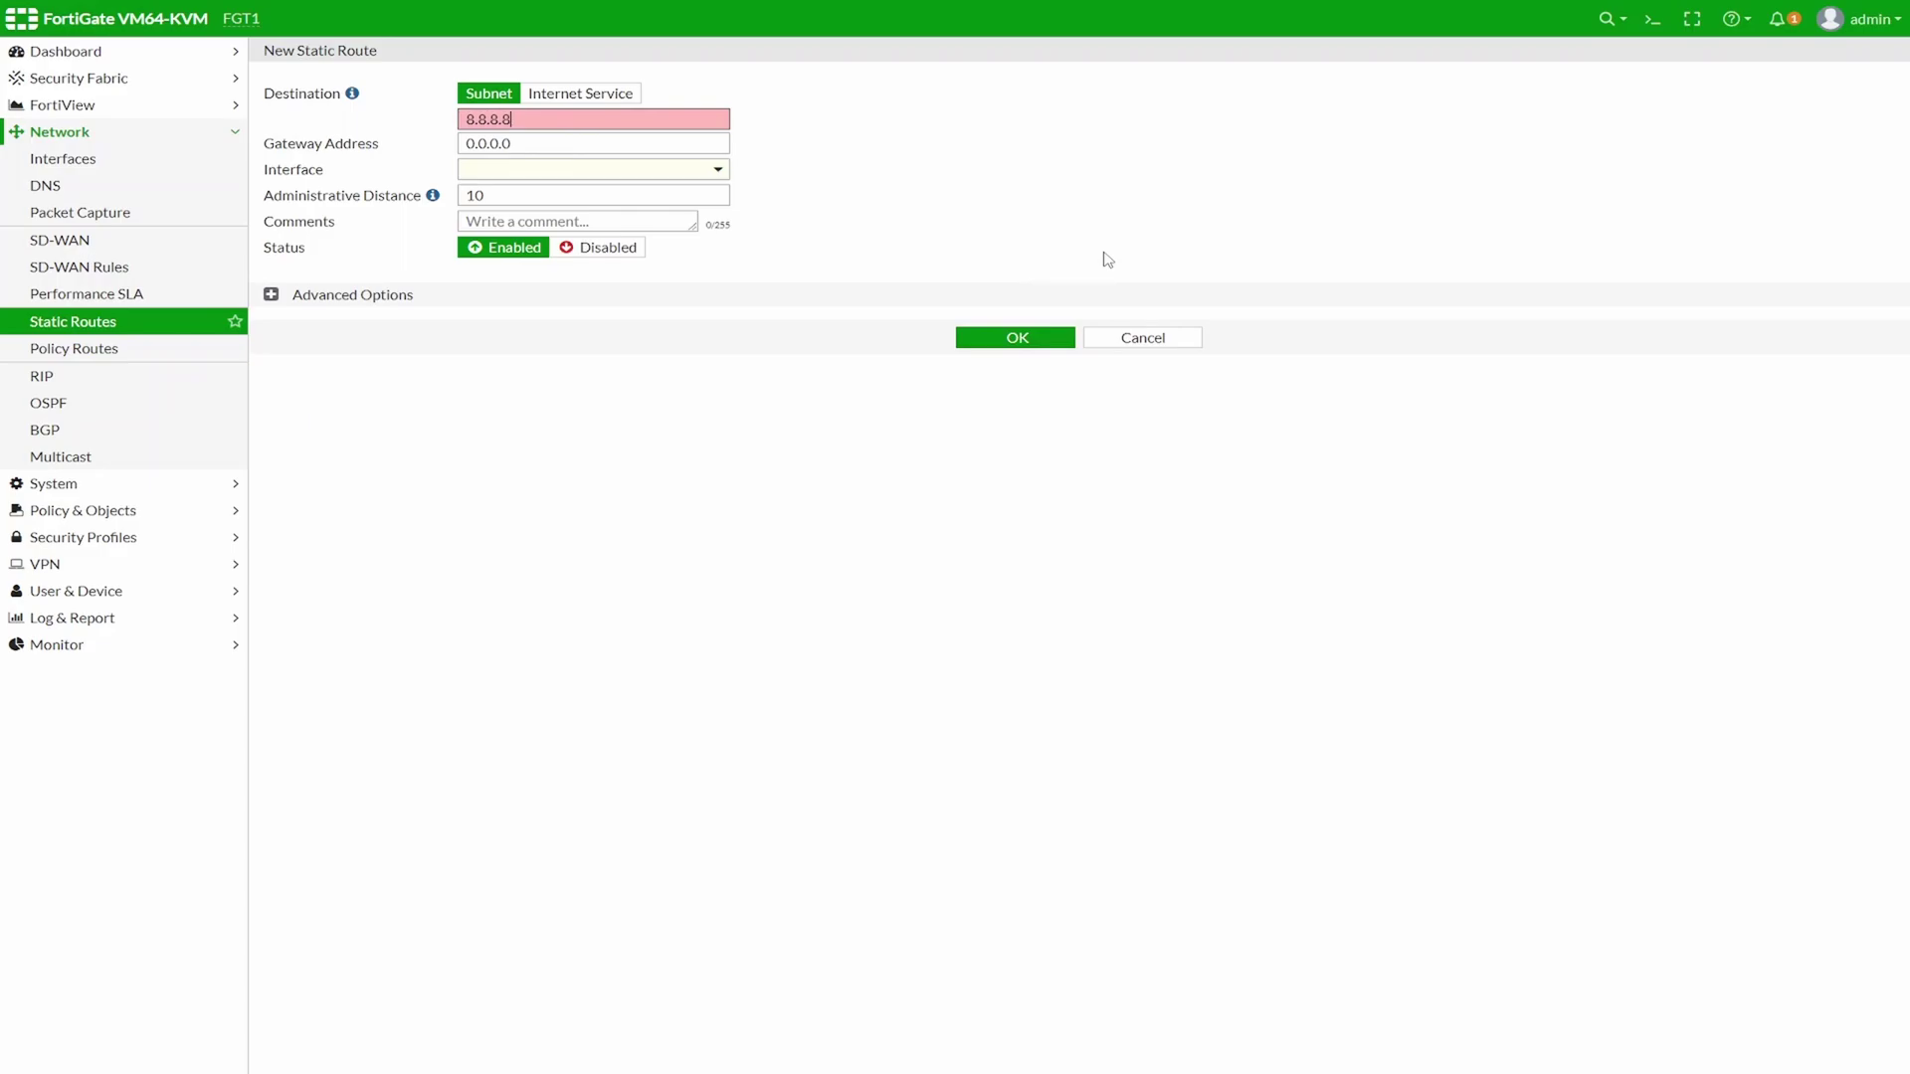
type("/32")
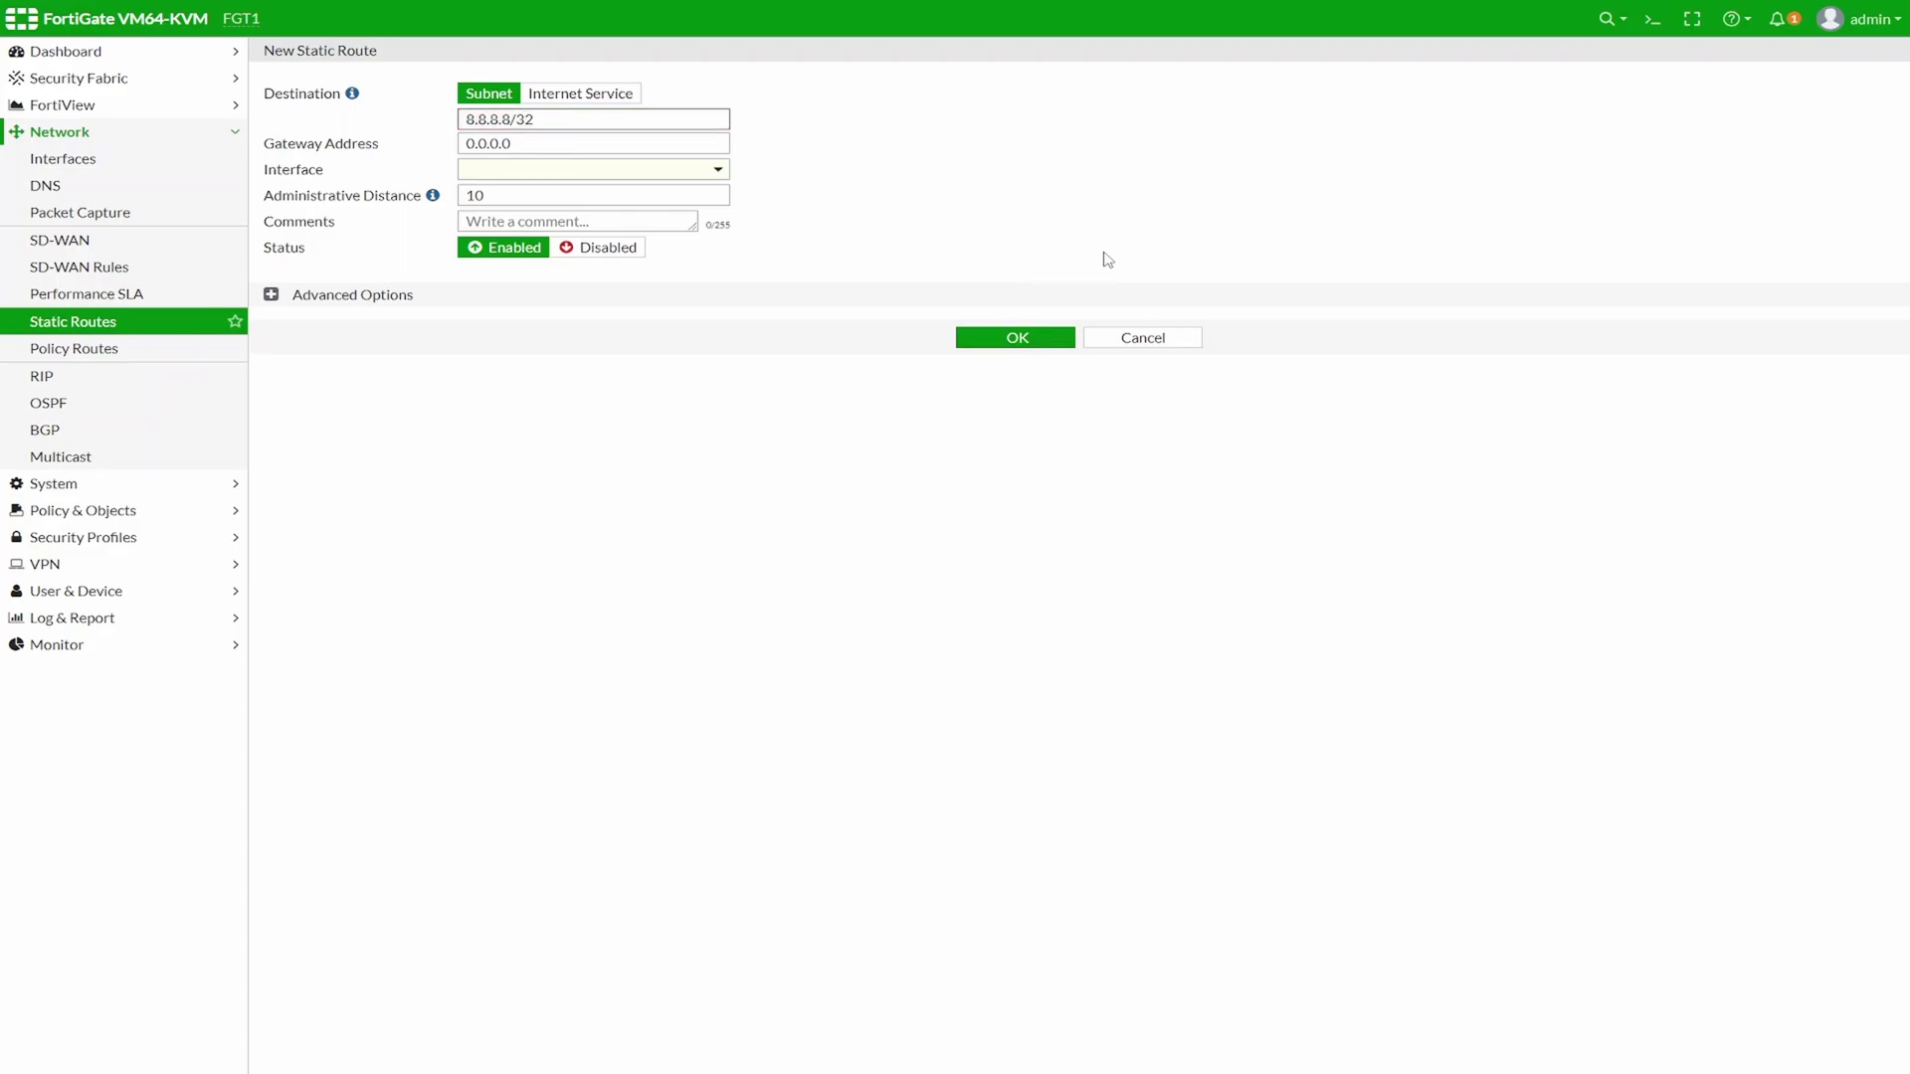
left_click_drag(535, 143, 440, 143)
type("10.84.0.1")
left_click(1045, 197)
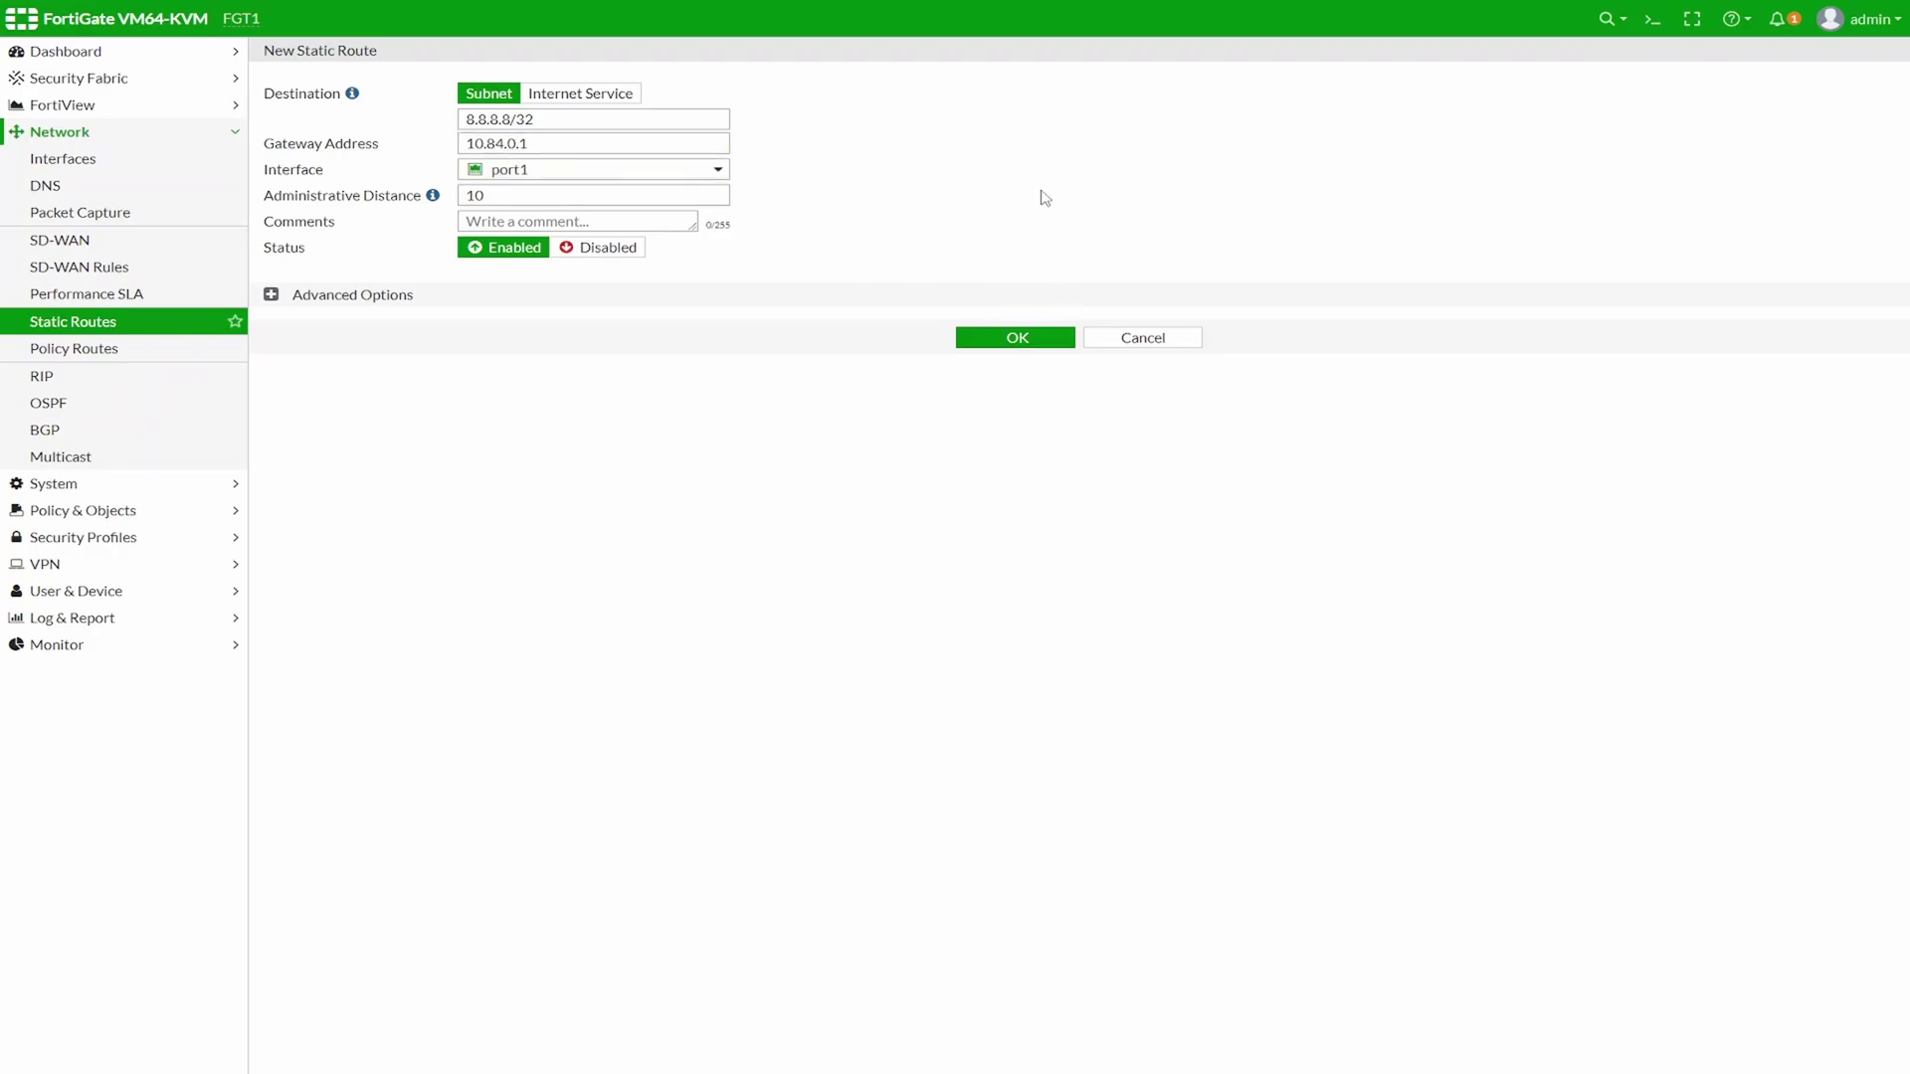
left_click(1015, 337)
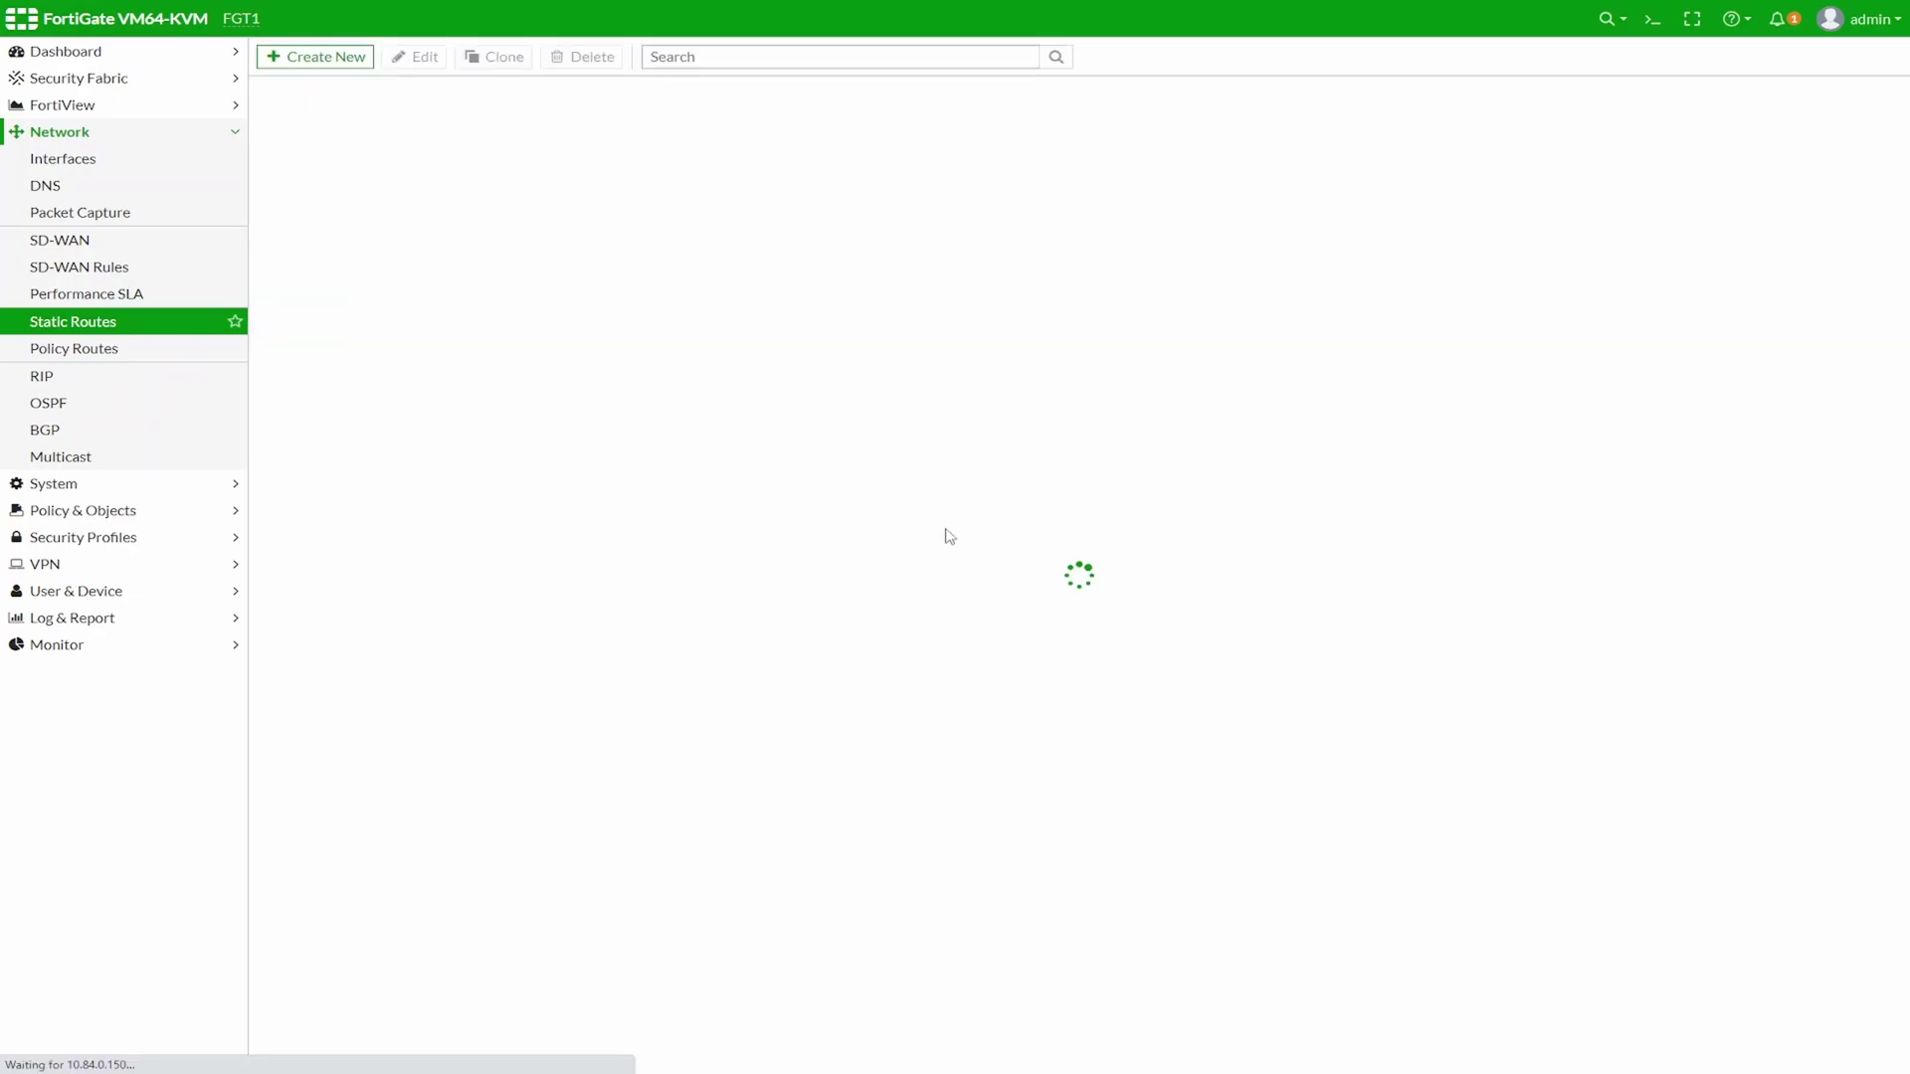
Expand the FortiGate's OSPF advanced options, and rerun show ospf neighbor and show route protocol ospf in the SW1-RE console
left_click(54, 407)
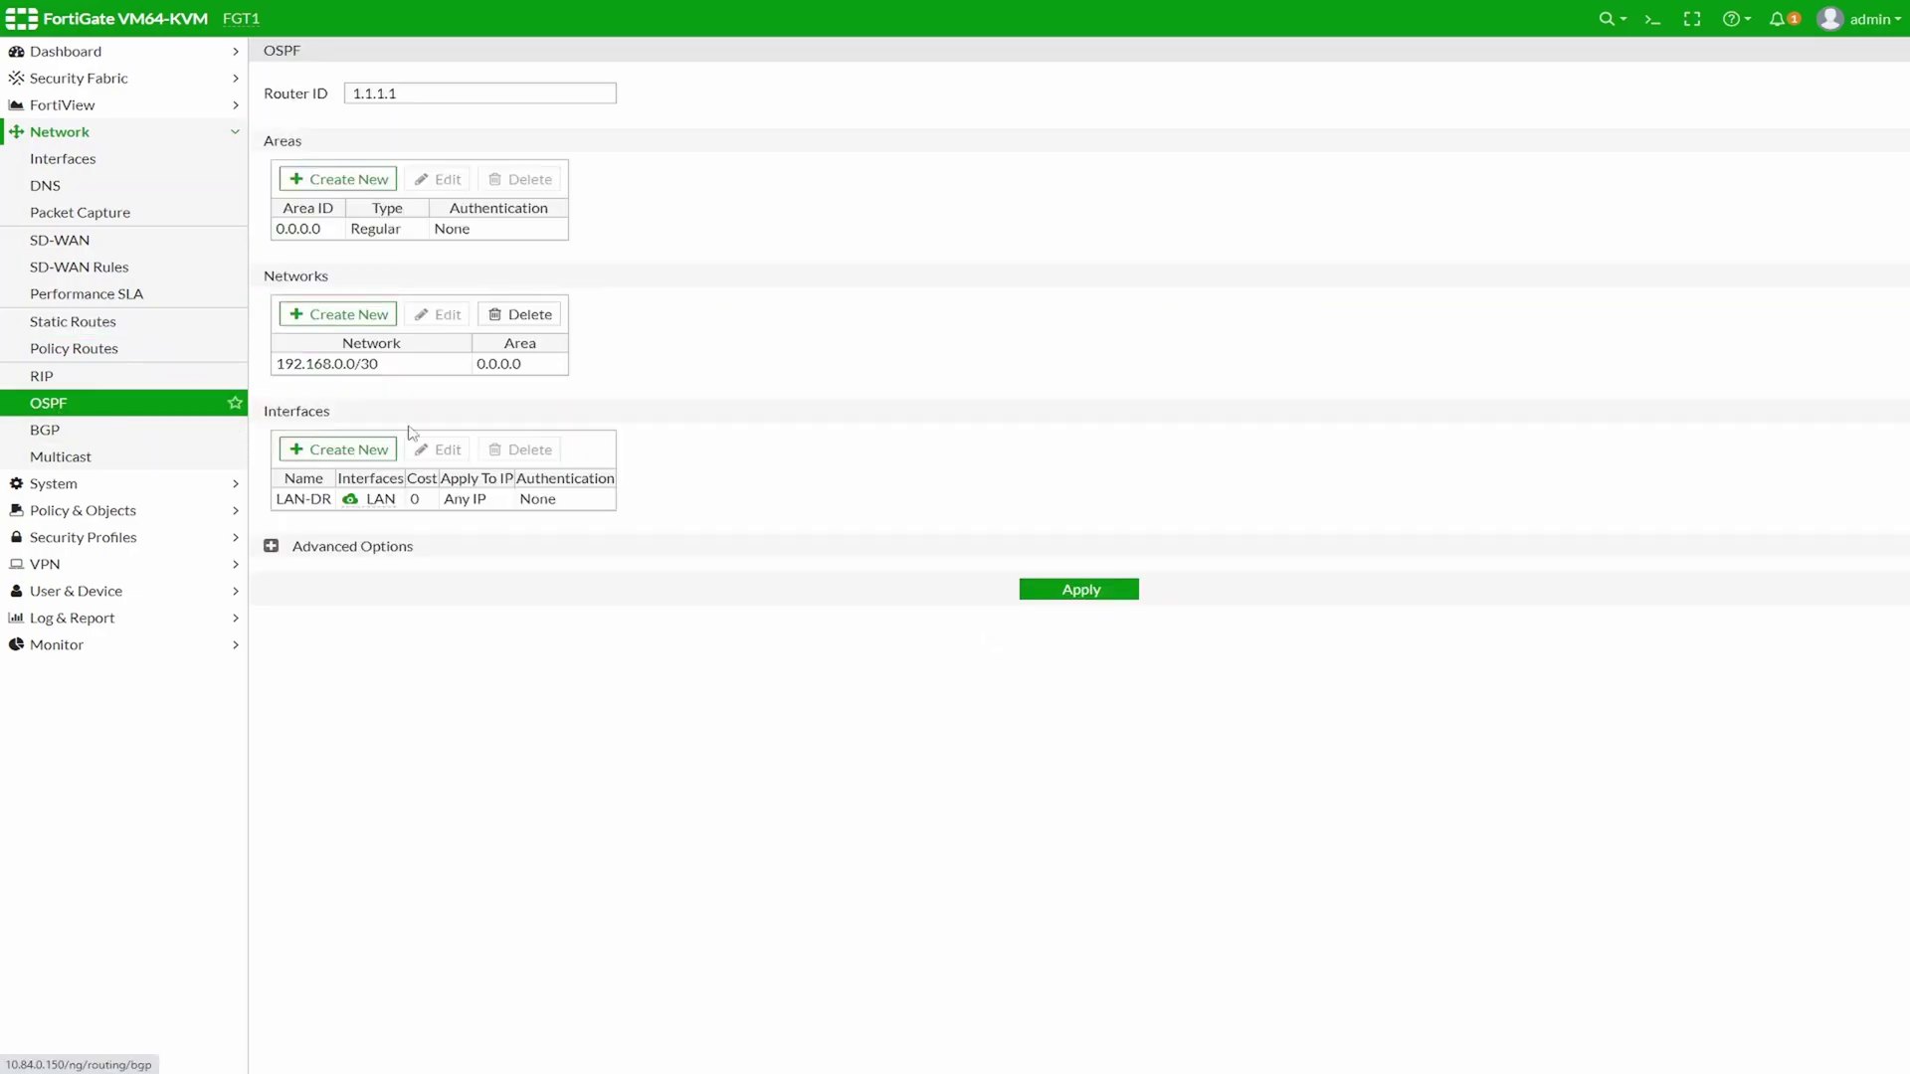
left_click(270, 547)
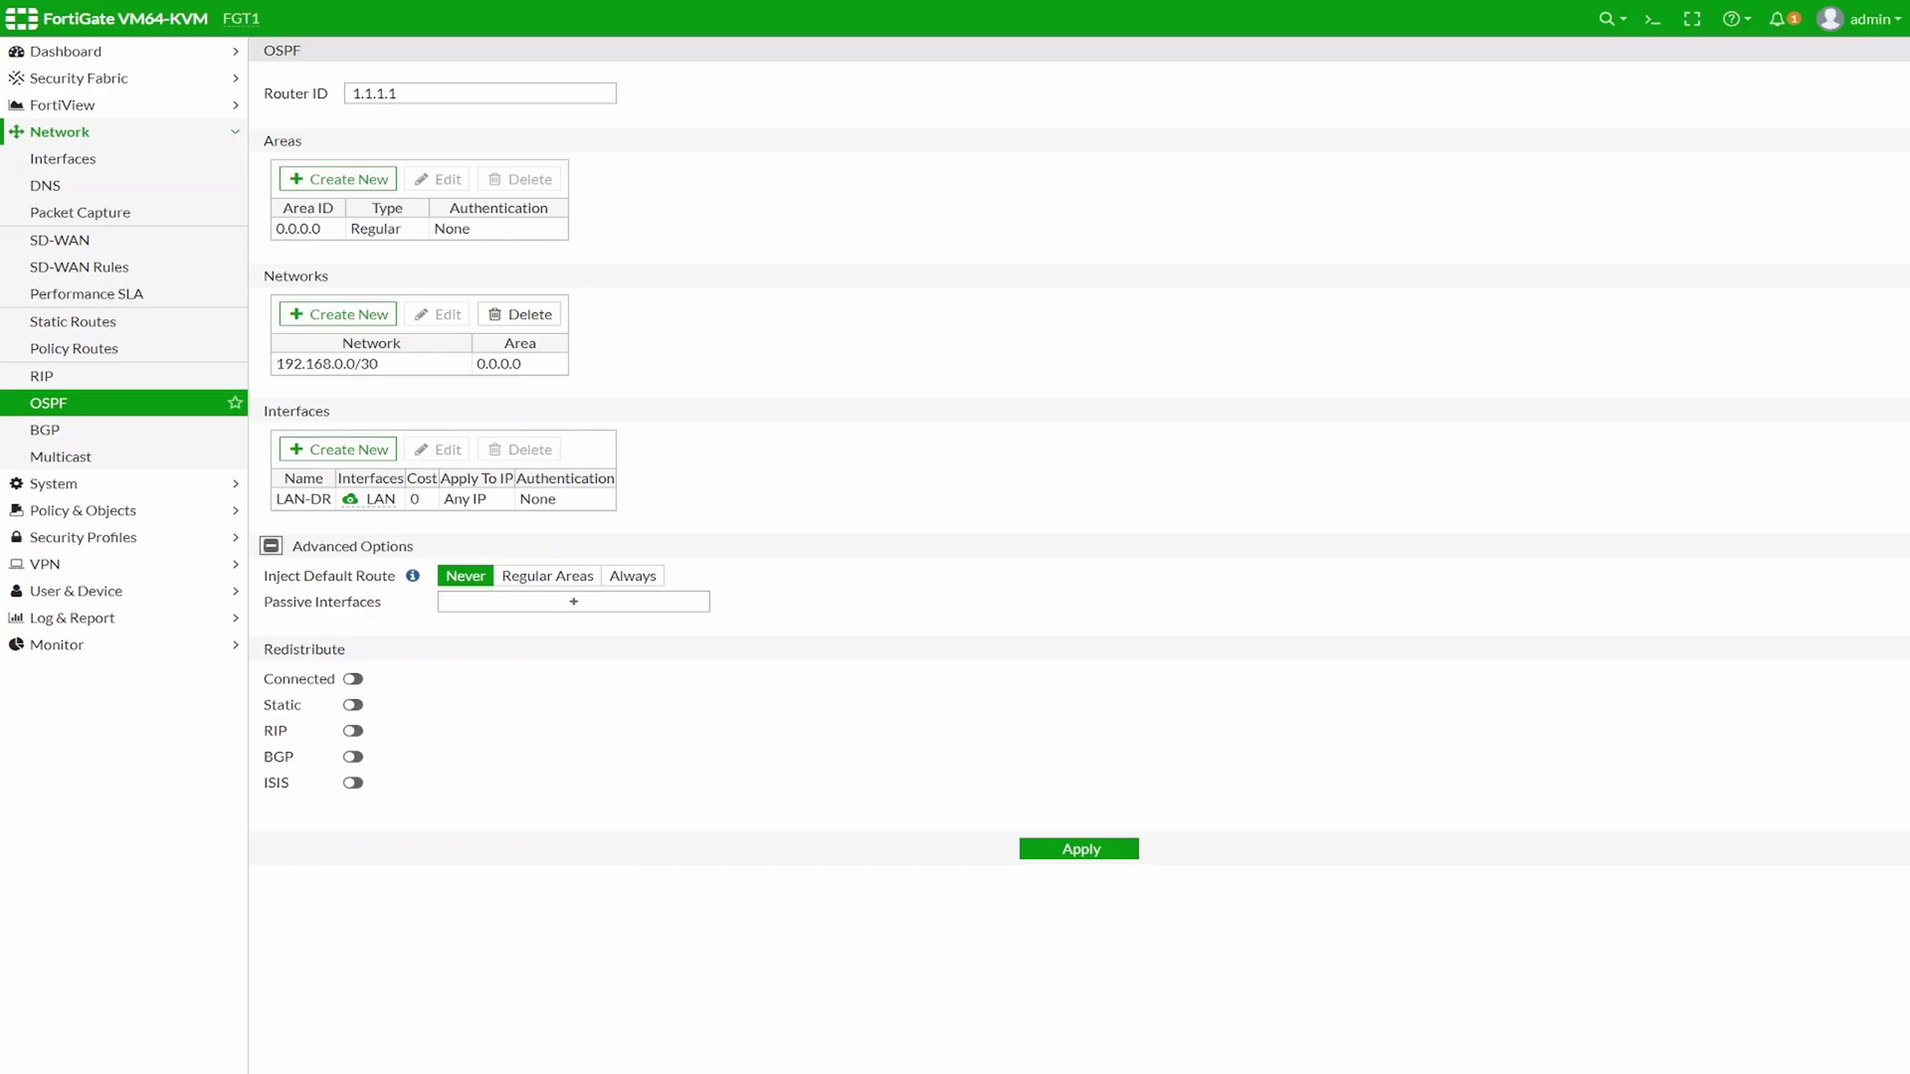
key("alt+Tab")
key("Return")
key("Return")
key("Up")
key("Return")
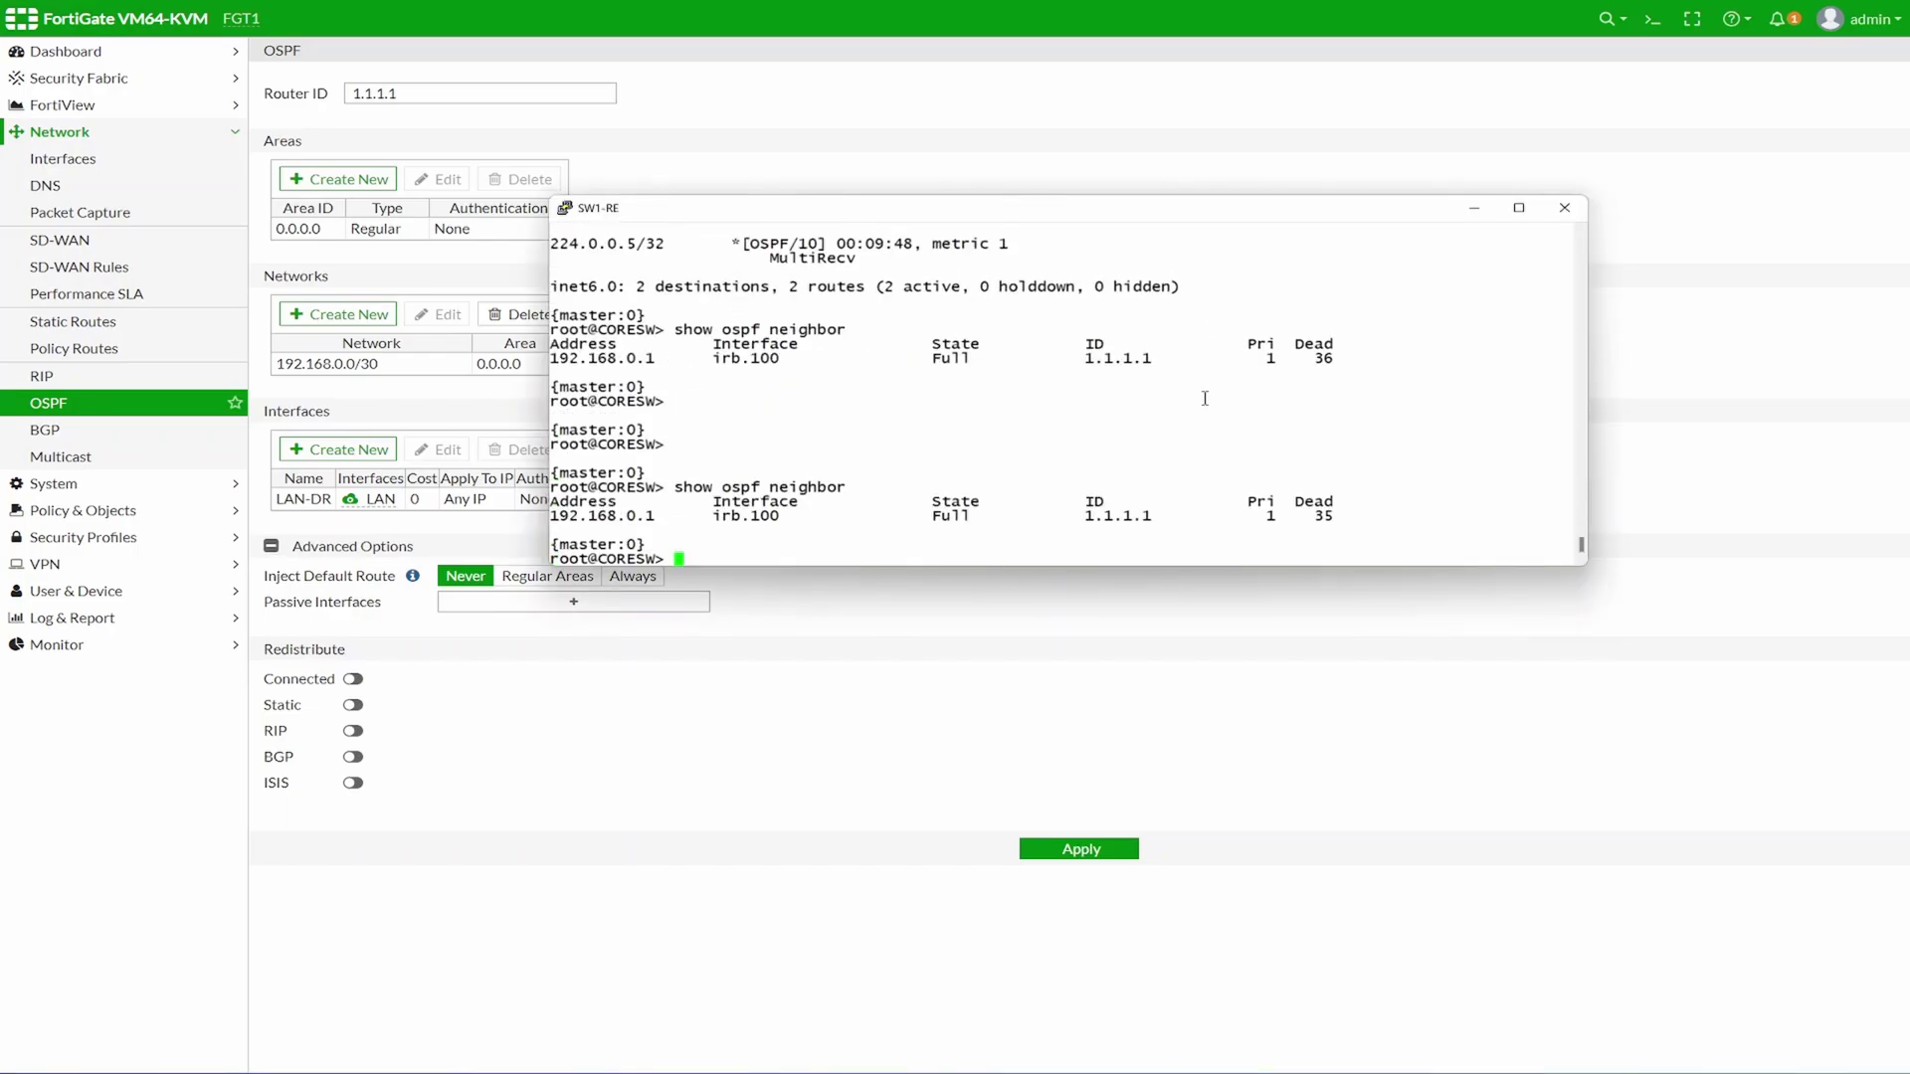
key("Up")
key("Up")
key("Return")
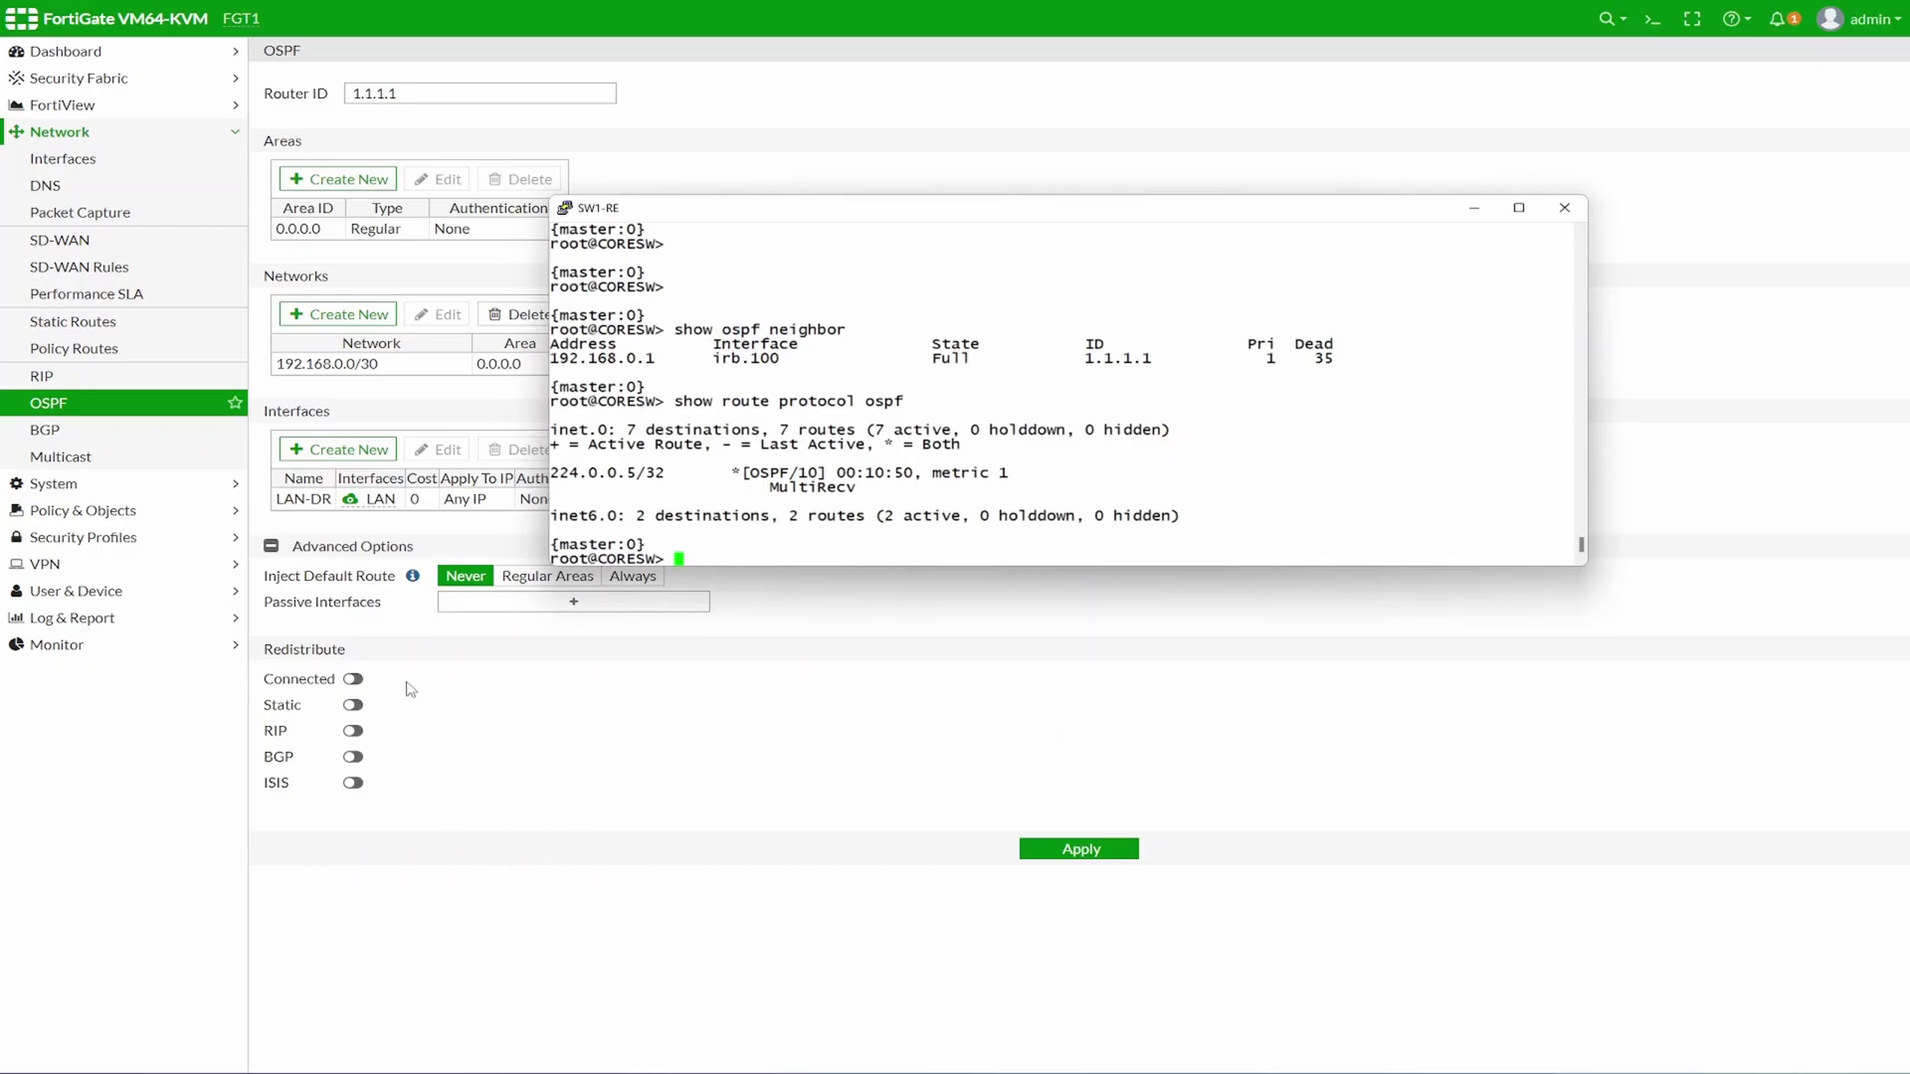
Enable redistribution of static routes in the FortiGate's OSPF settings, apply it, and rerun show route protocol ospf in the SW1-RE console
left_click(352, 704)
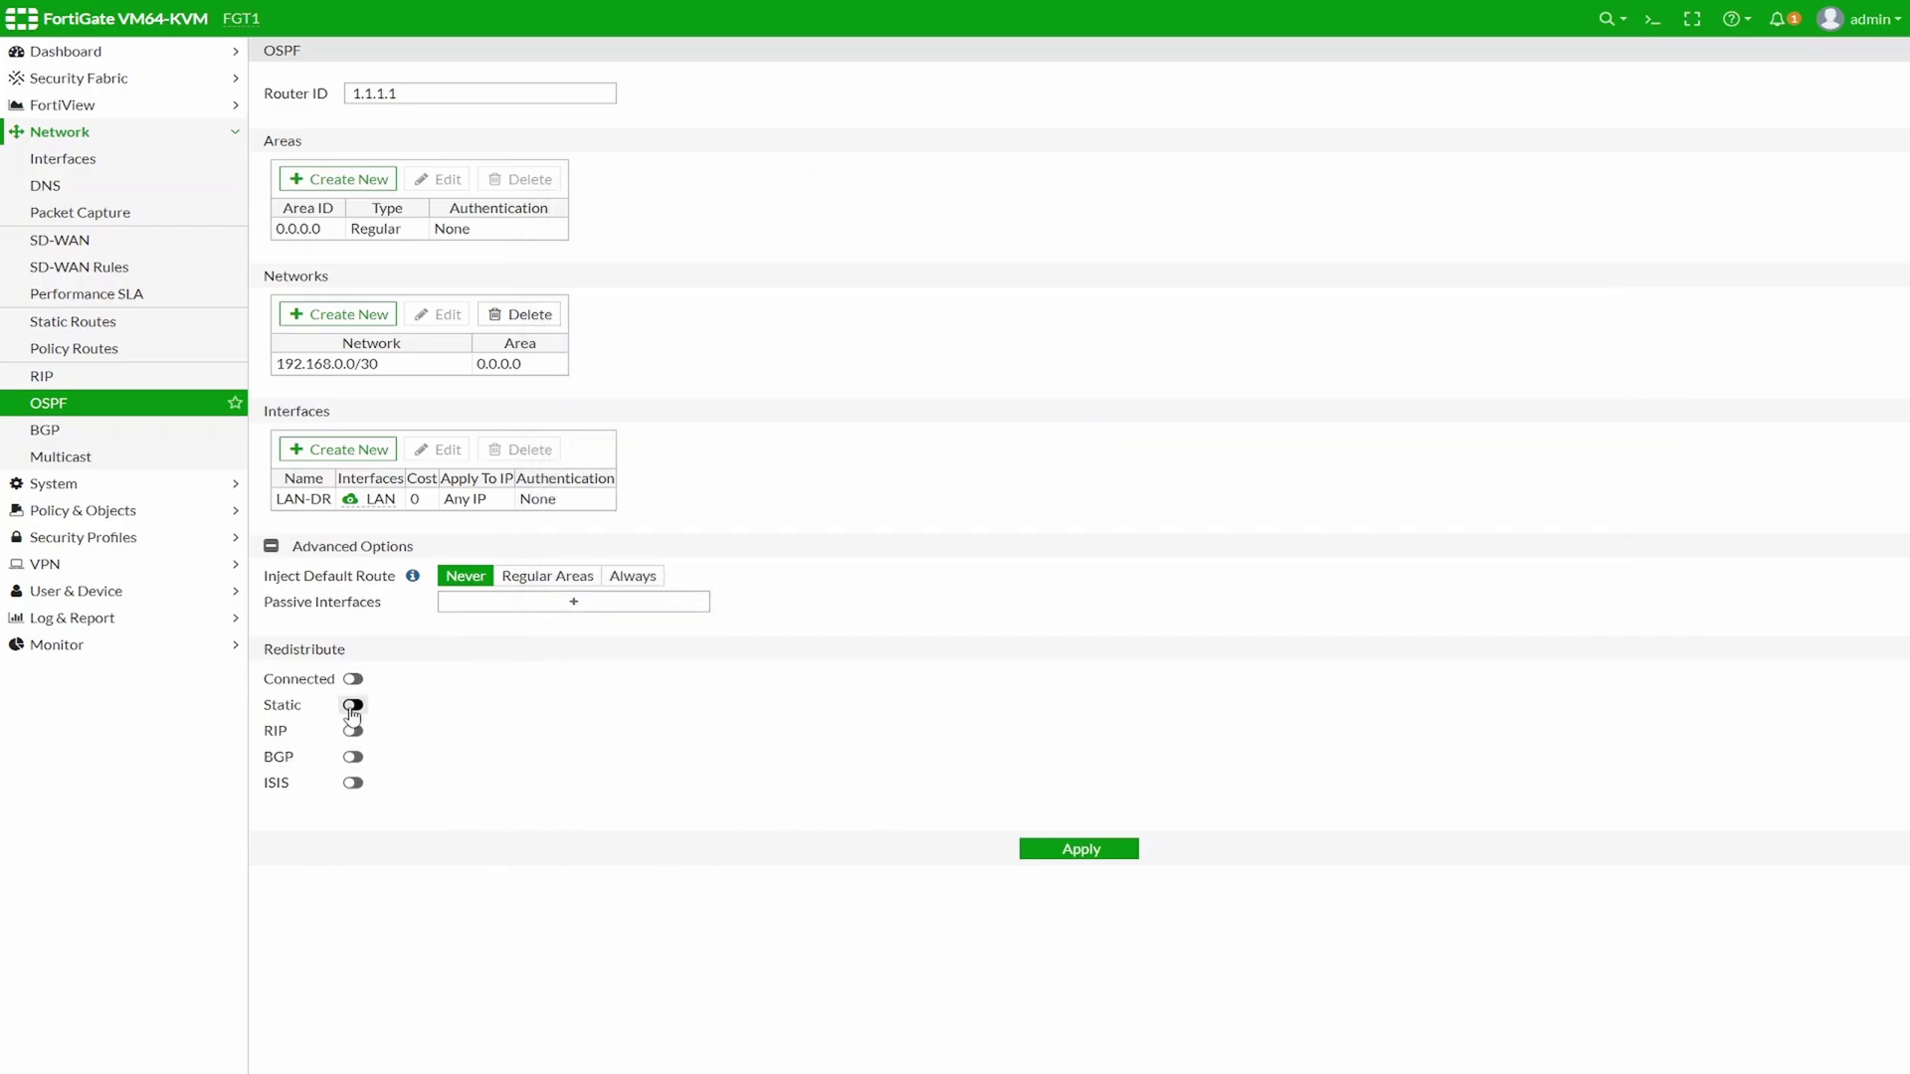
left_click(1079, 849)
key("alt+Tab")
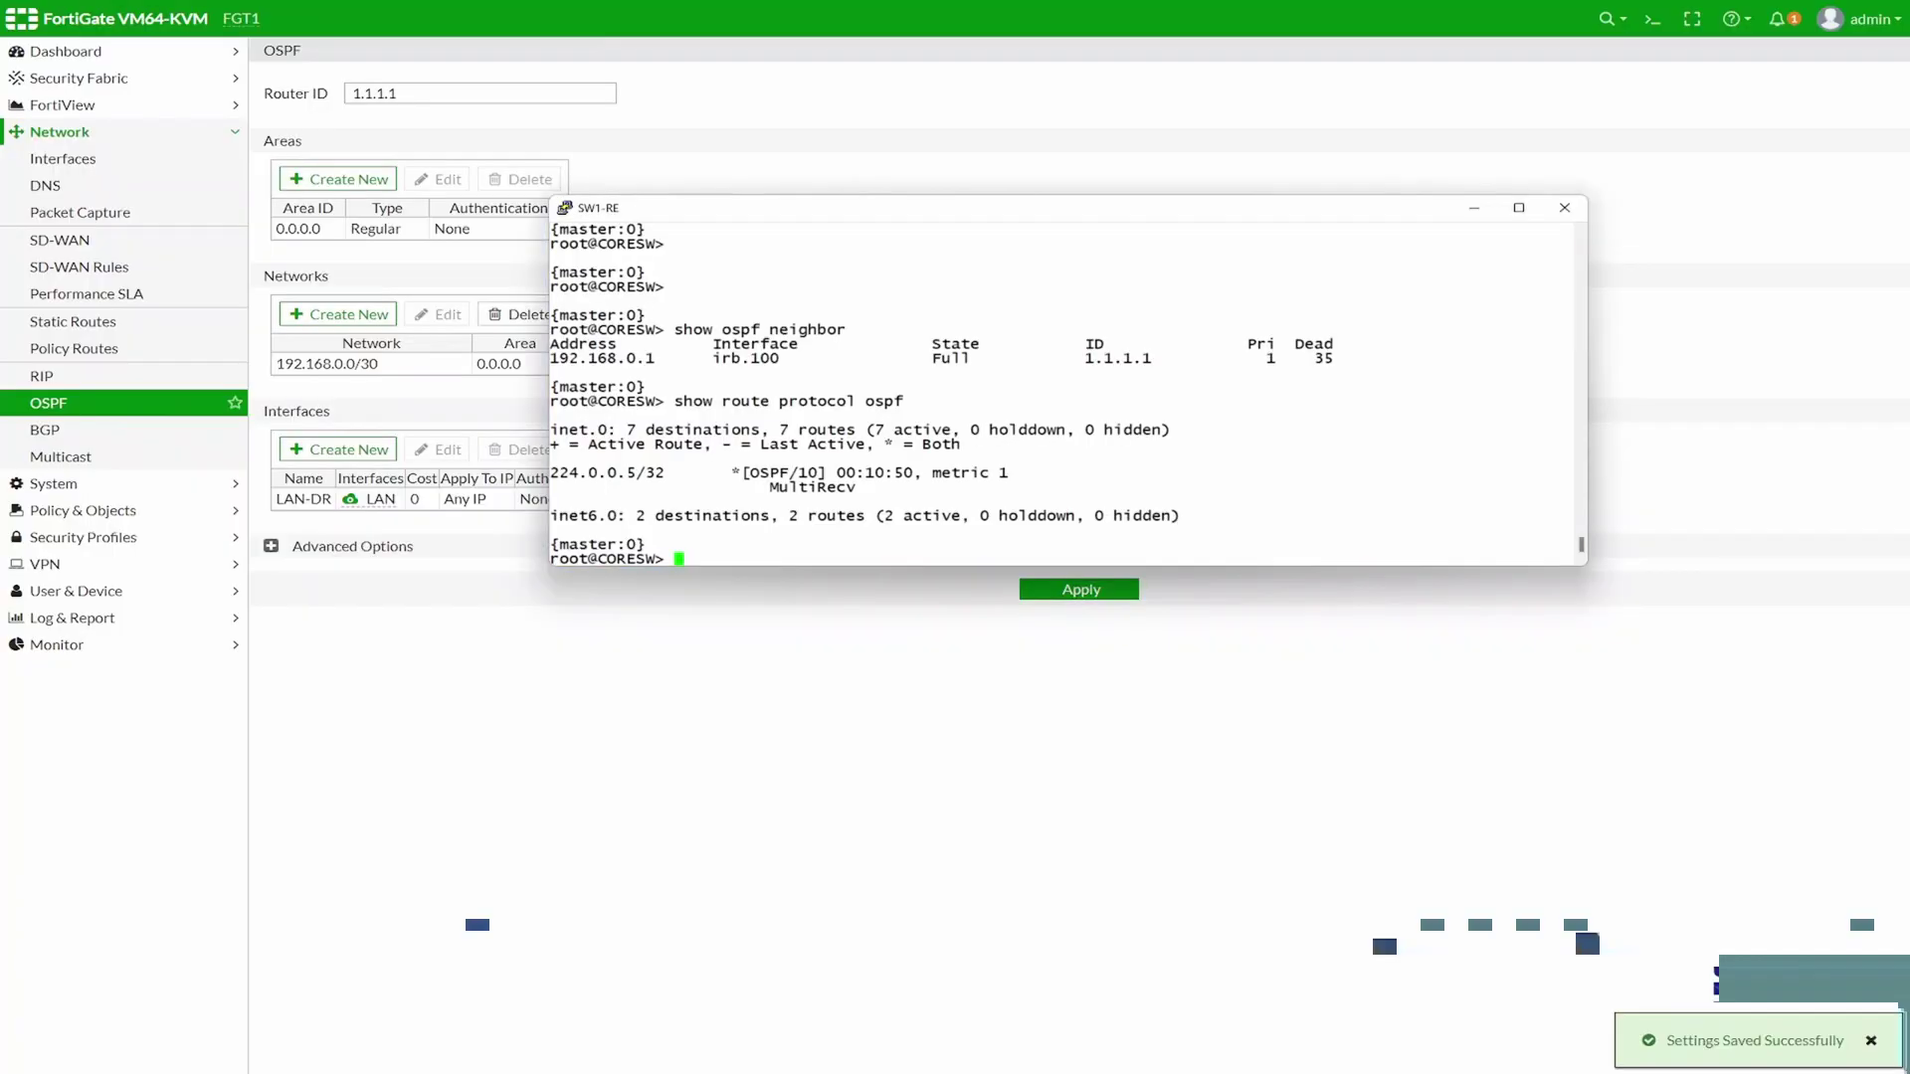
key("Up")
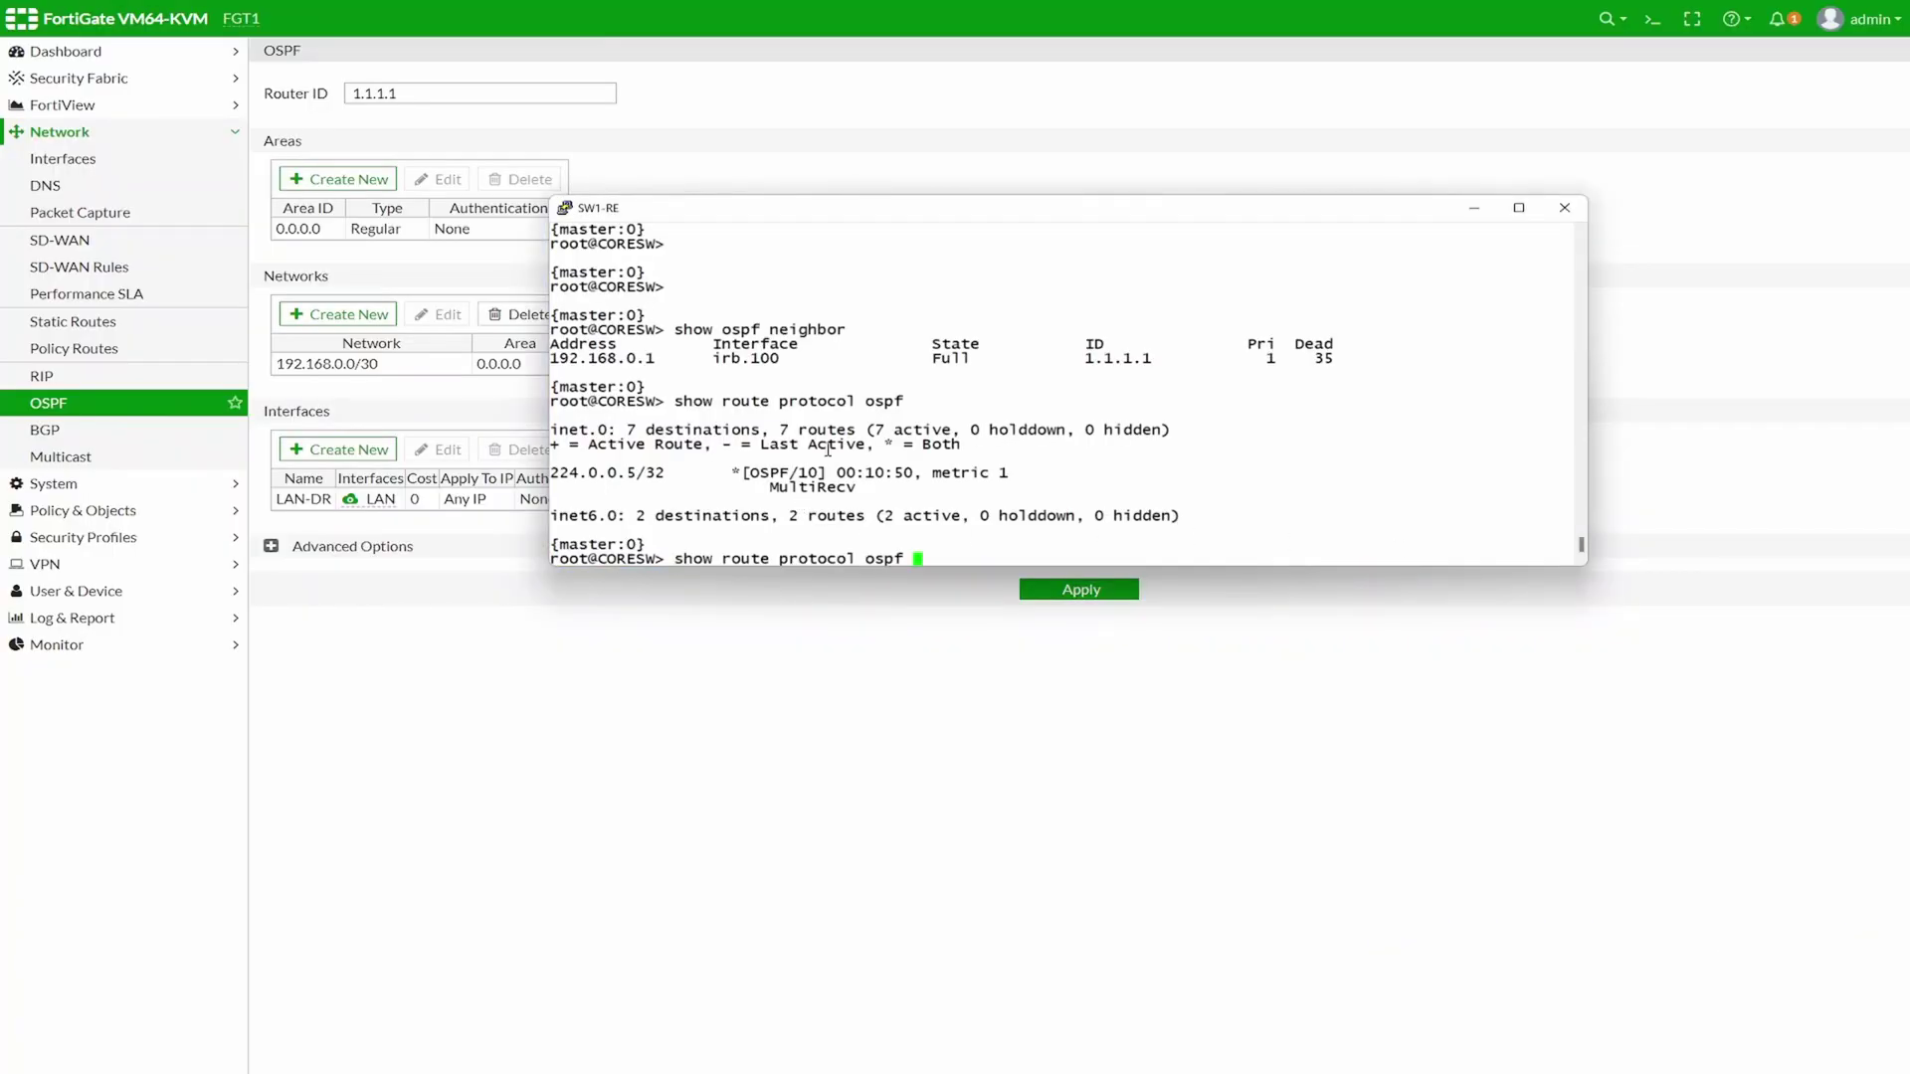
key("Return")
Start a ping to 8.8.8.8 from the core switch
type("pign")
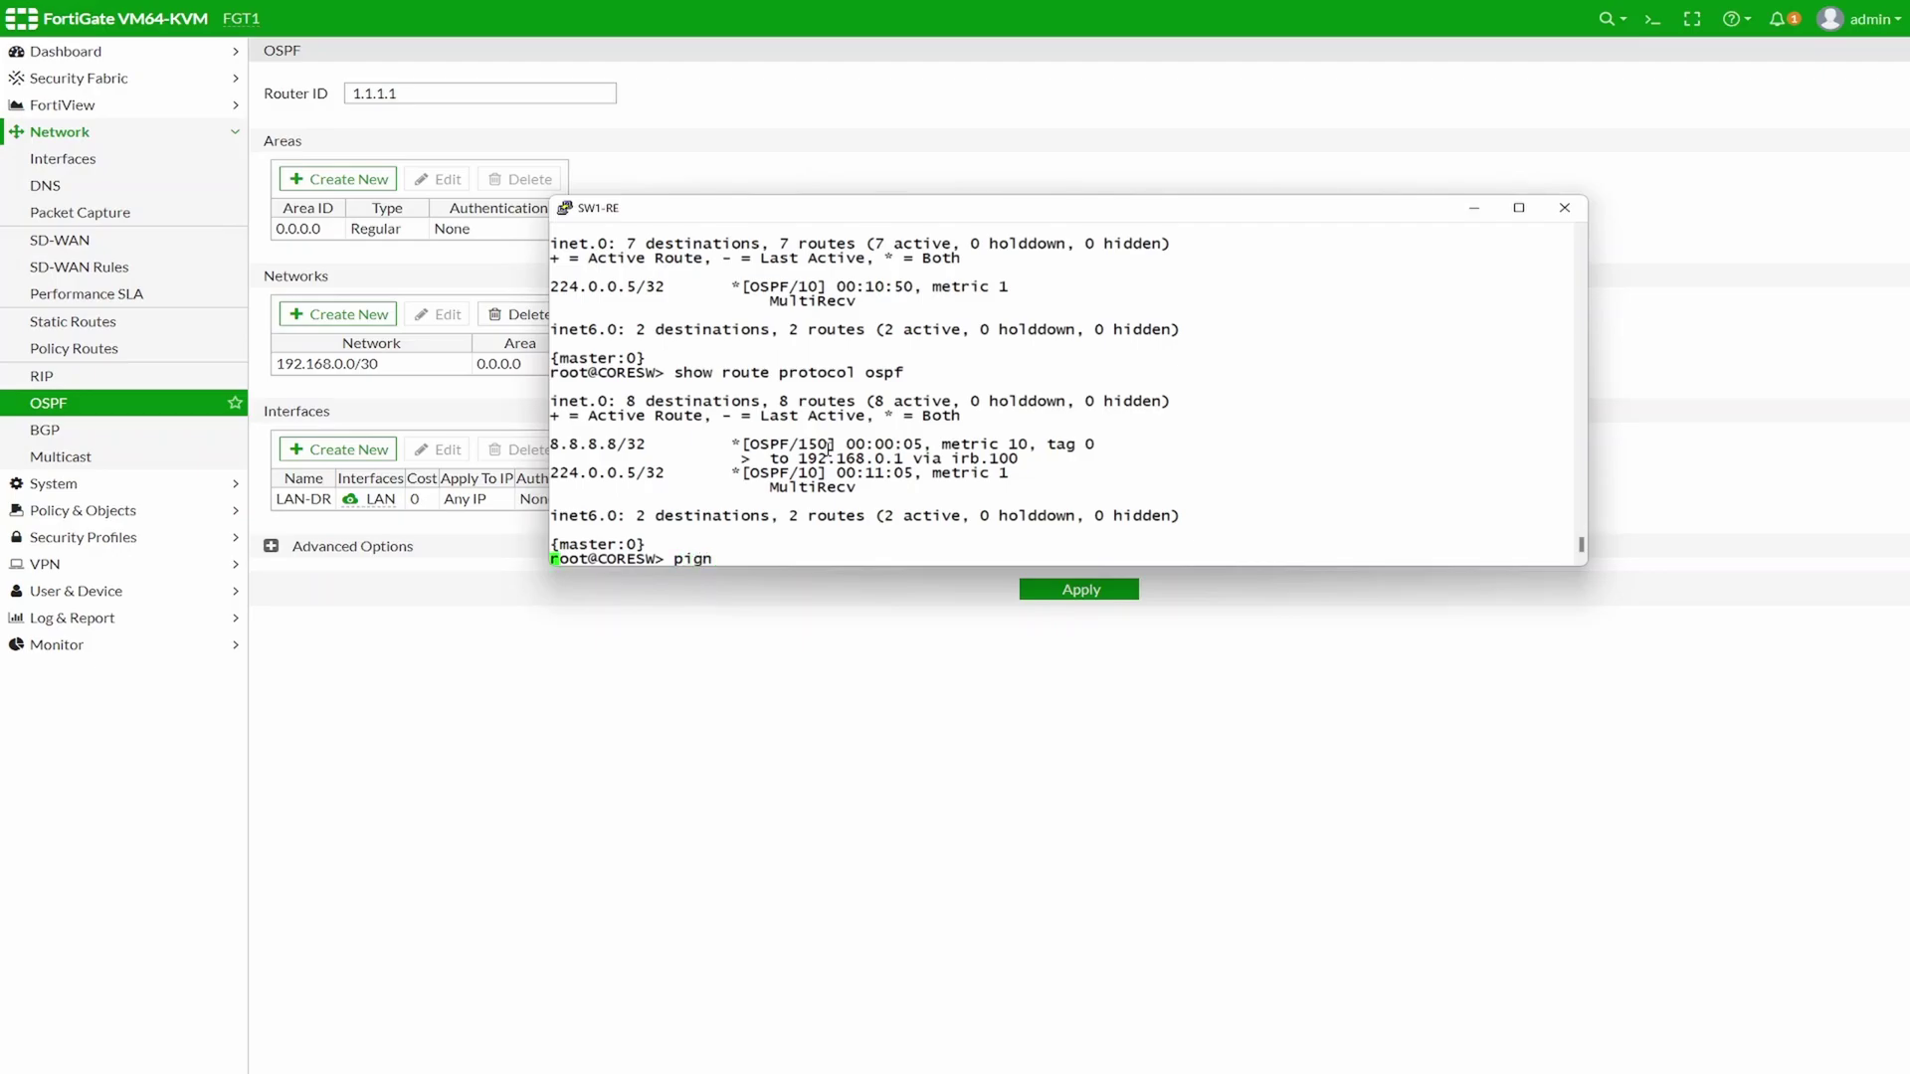
key("Return")
type("png")
key("Return")
type("ping 8.8.8.8")
key("Return")
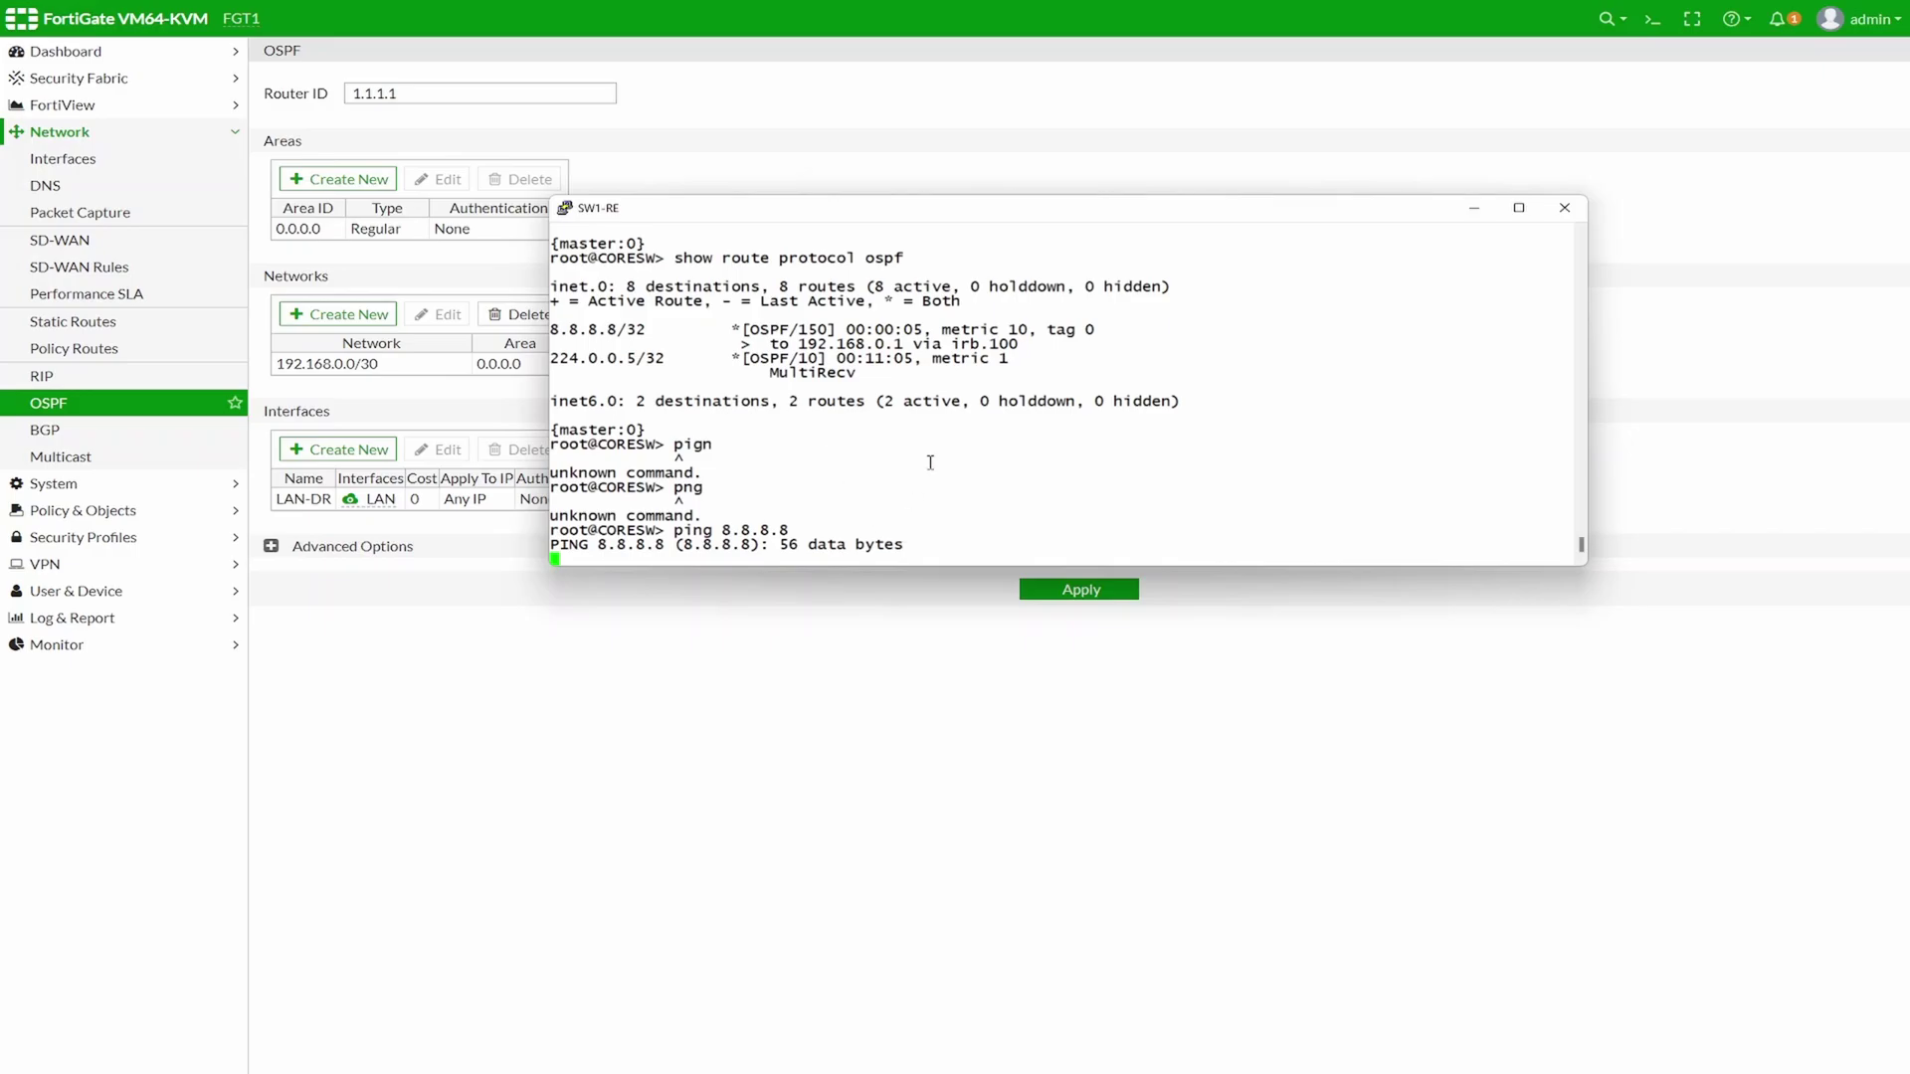
Start a new IPv4 policy on the FortiGate and name it TO_INTERNET
left_click(85, 510)
left_click(90, 215)
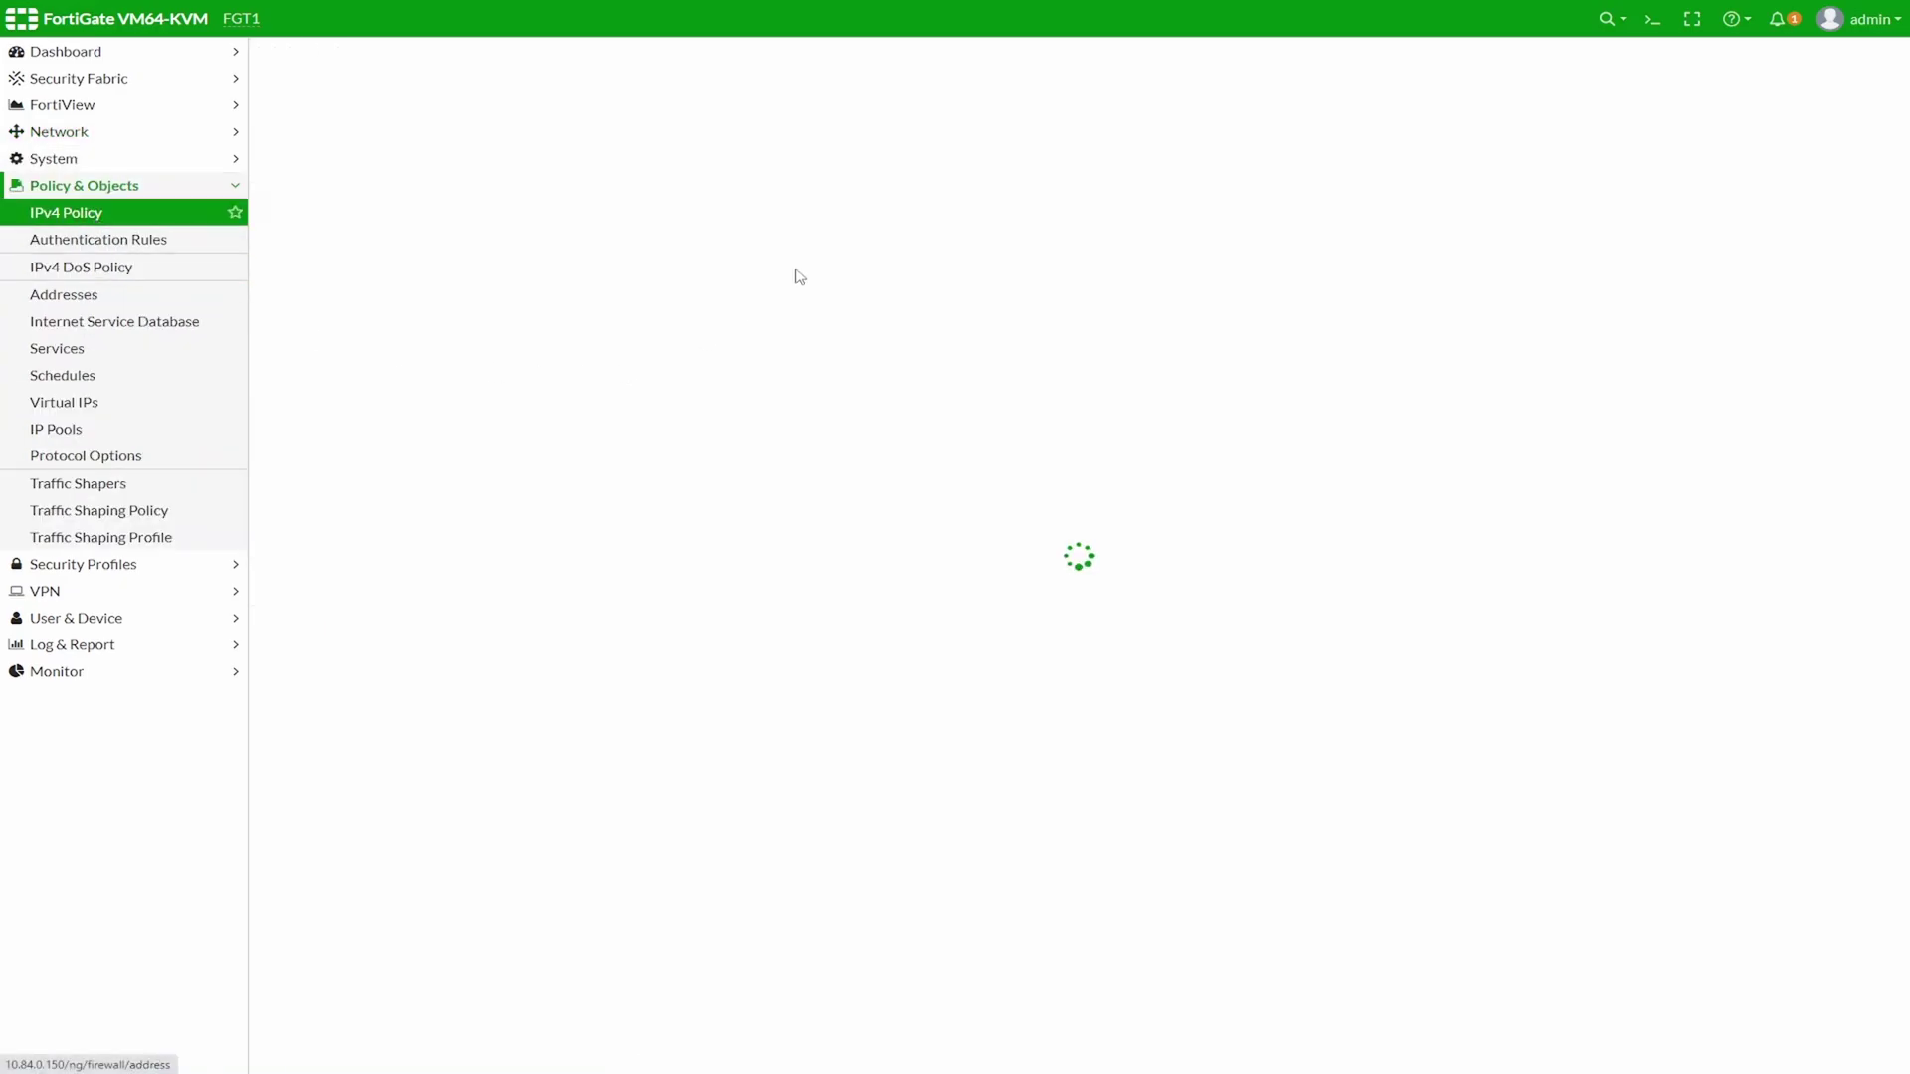
left_click(327, 58)
left_click(512, 107)
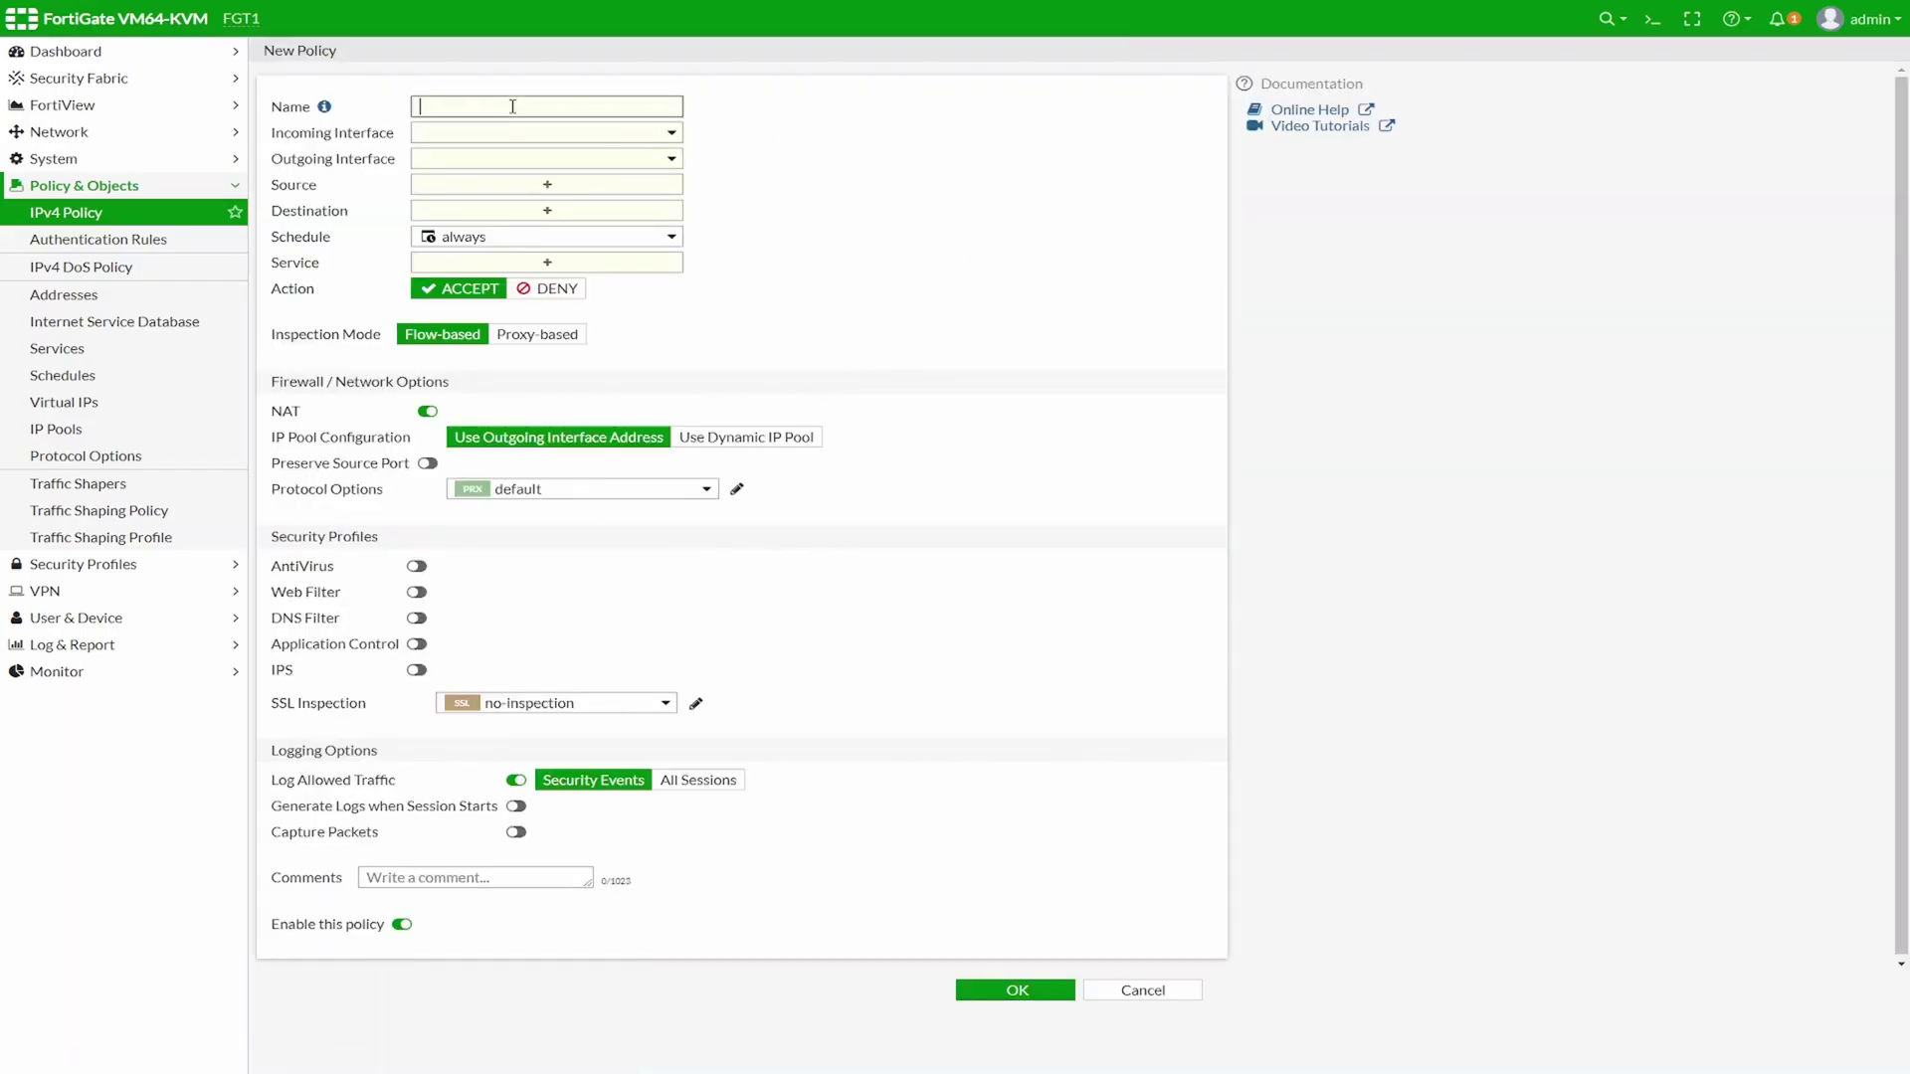
type("OT_INTERNET")
left_click(432, 106)
key("BackSpace")
key("BackSpace")
type("TO")
Set the policy's incoming interface to LAN and its outgoing interface to port1
left_click(616, 137)
left_click(486, 189)
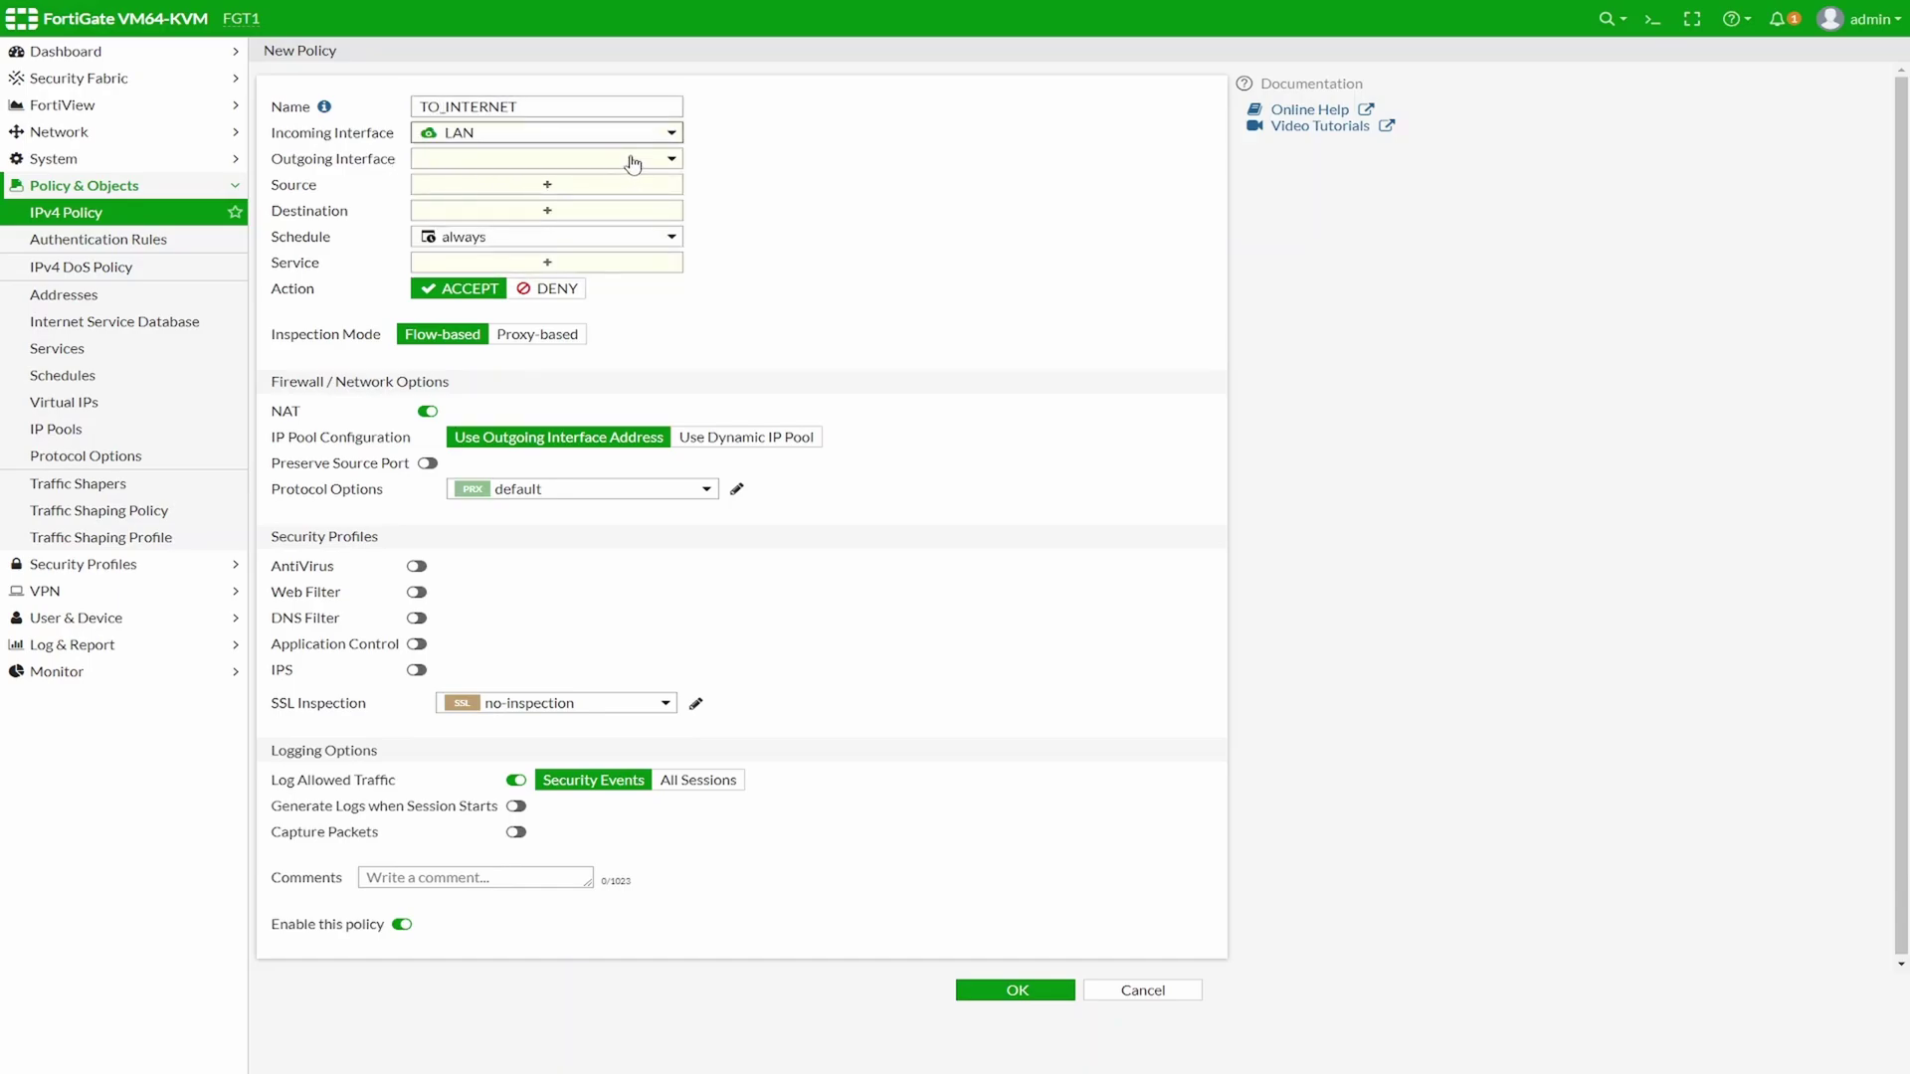
left_click(633, 162)
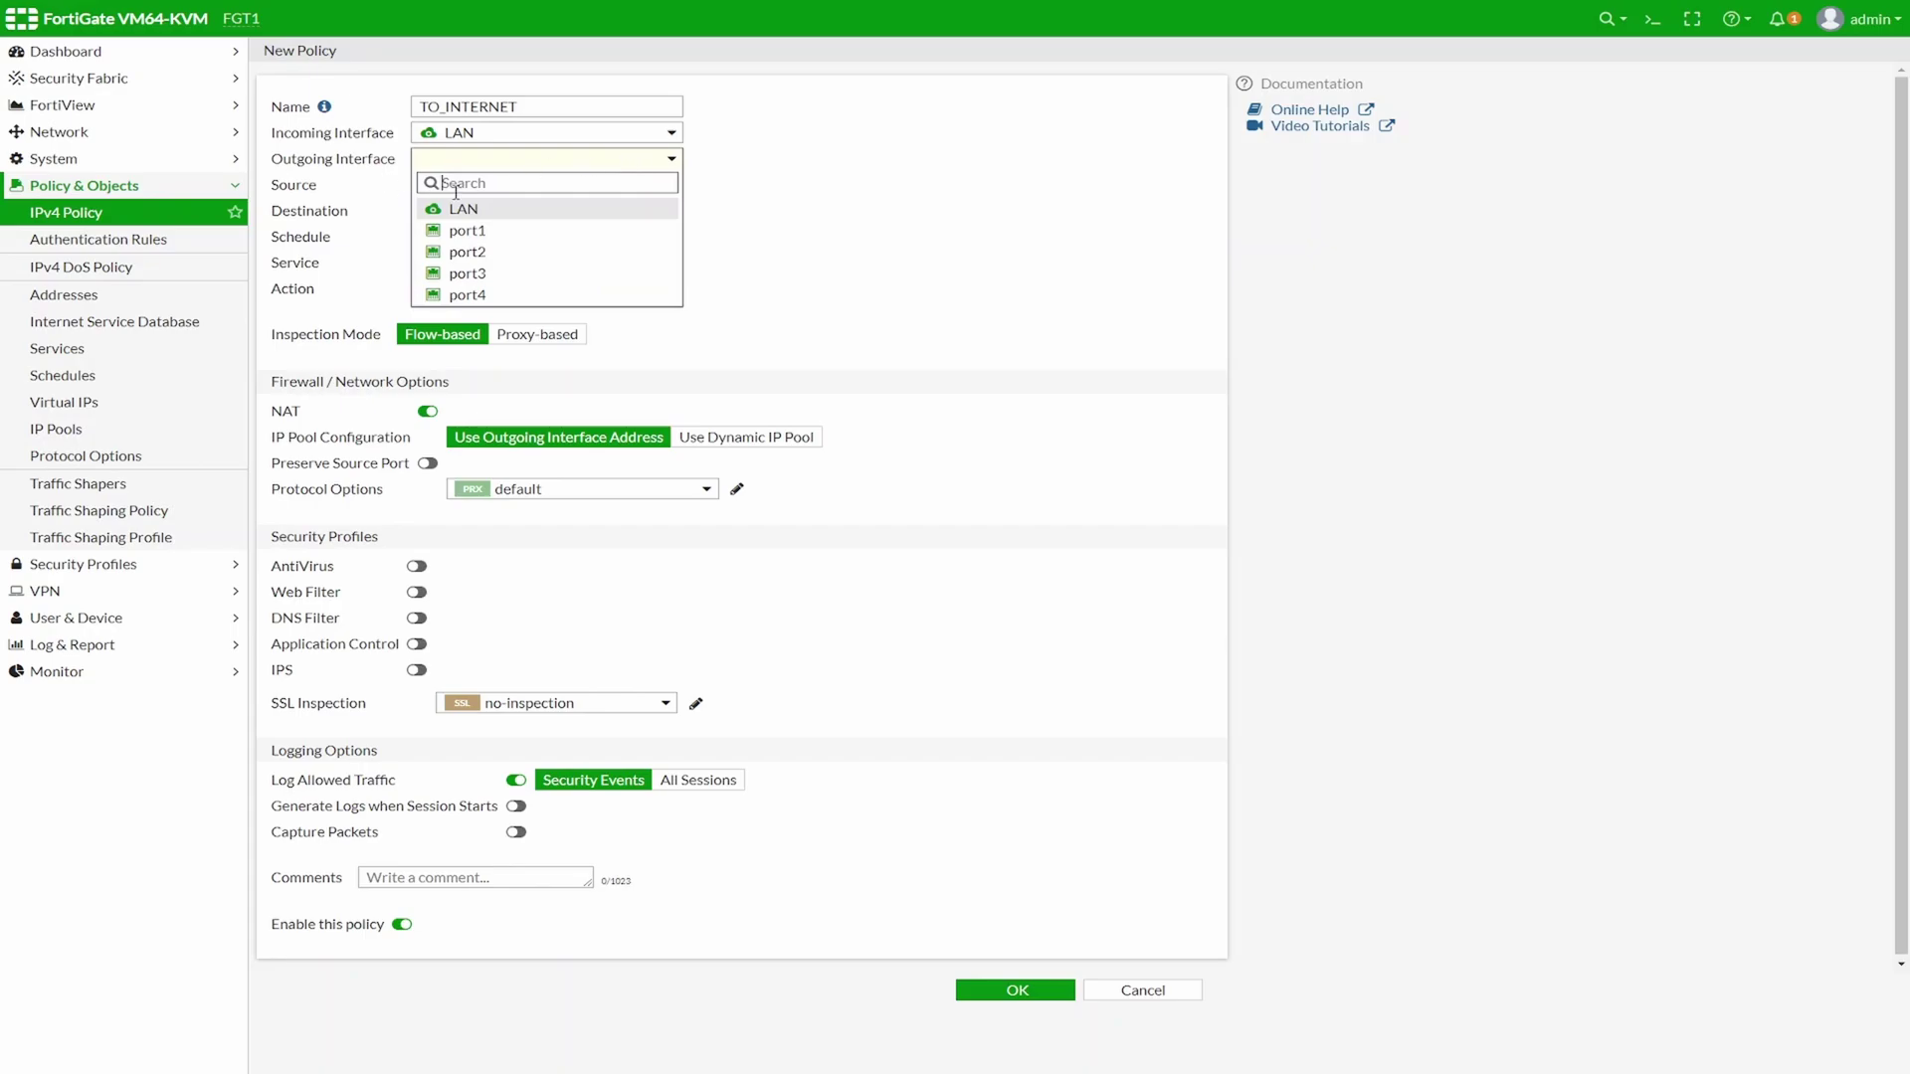
left_click(482, 230)
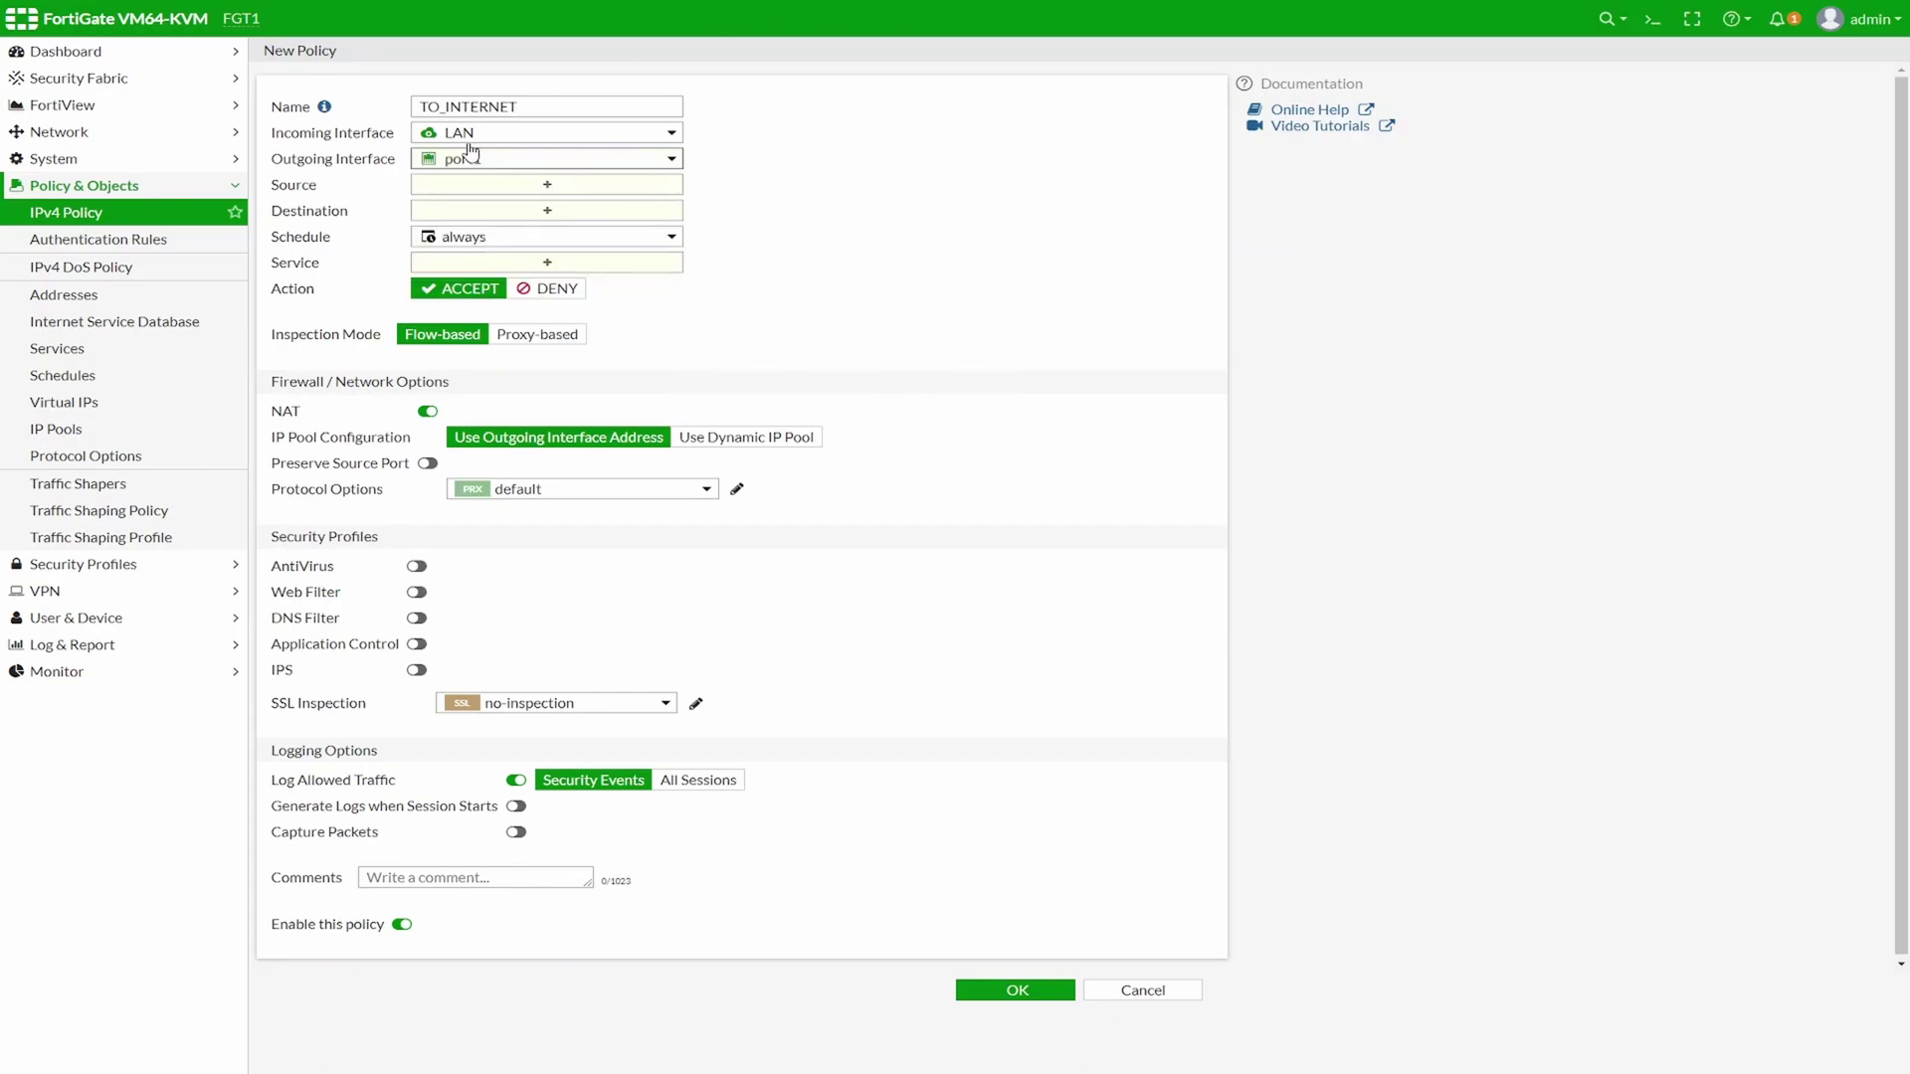
Set the policy's source and destination to all and its service to ALL, and save it with NAT enabled
left_click(492, 188)
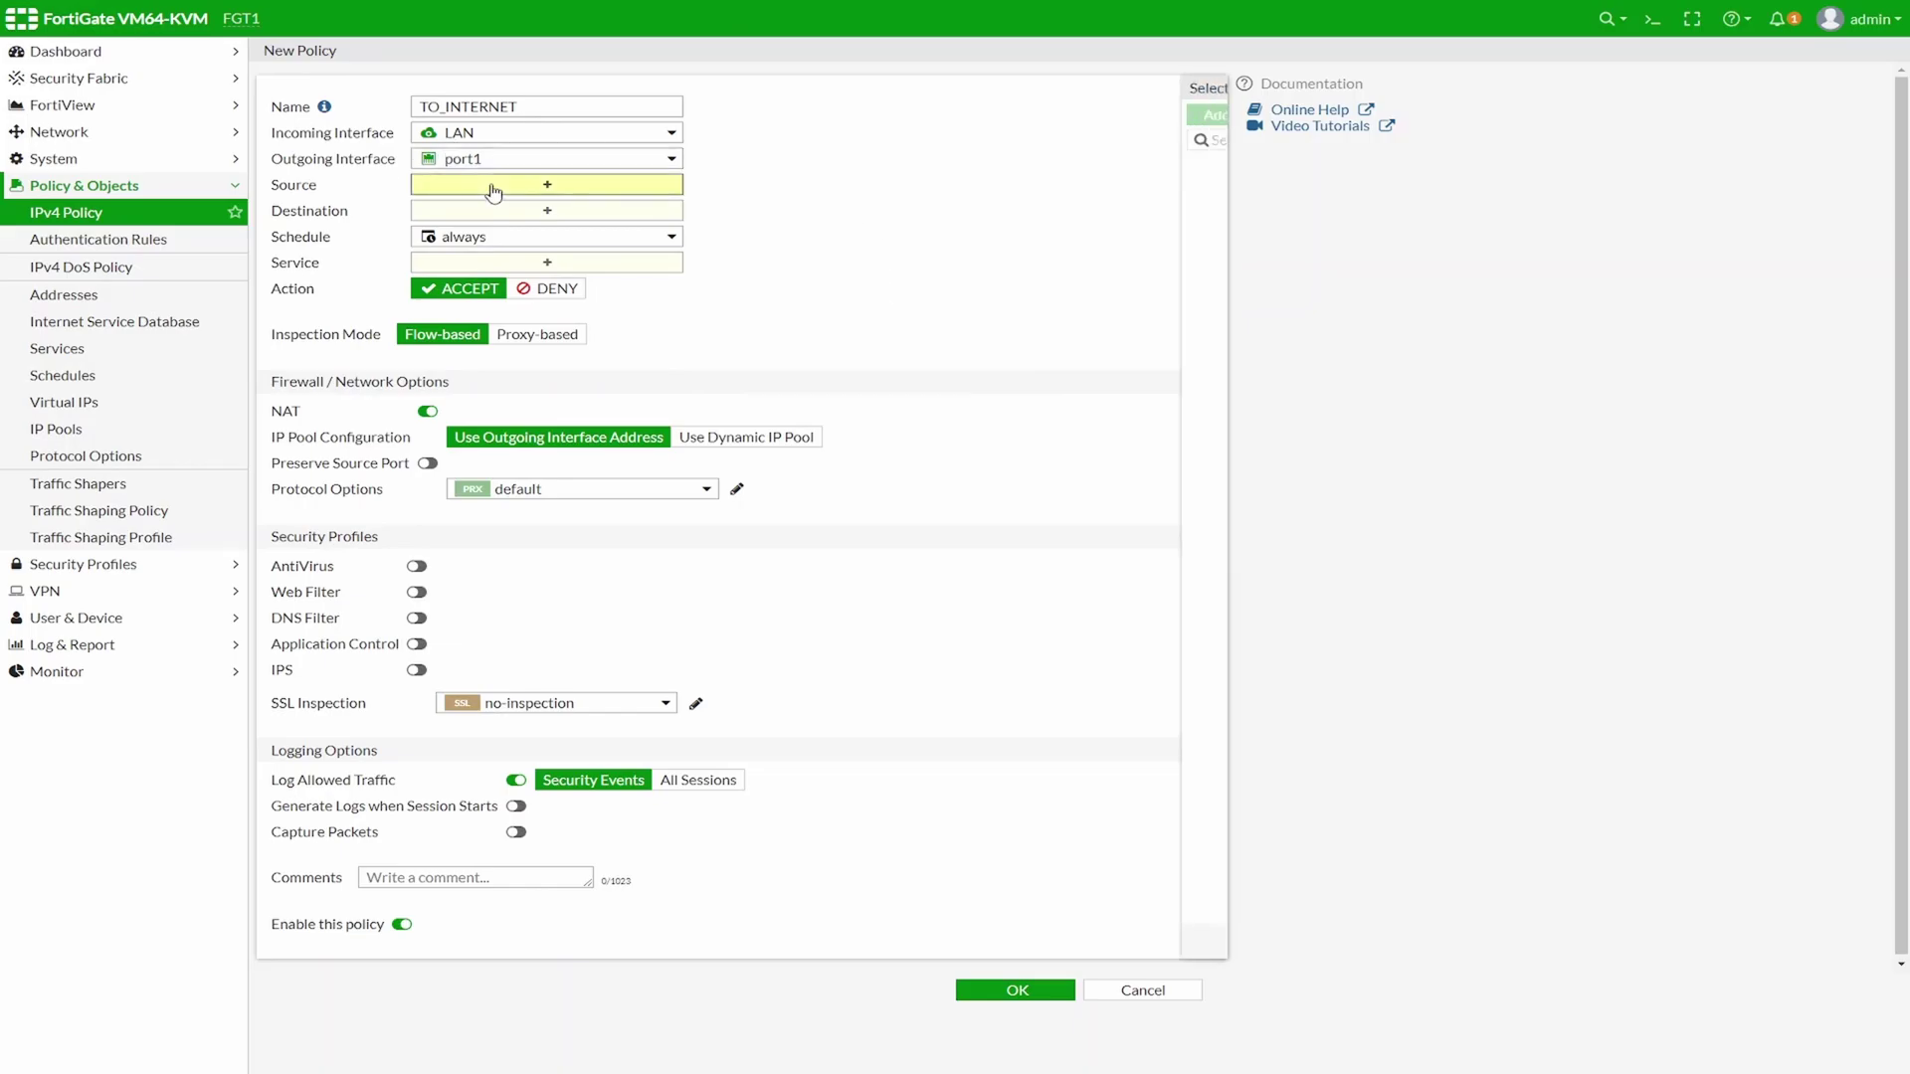
left_click(986, 189)
left_click(562, 230)
left_click(983, 189)
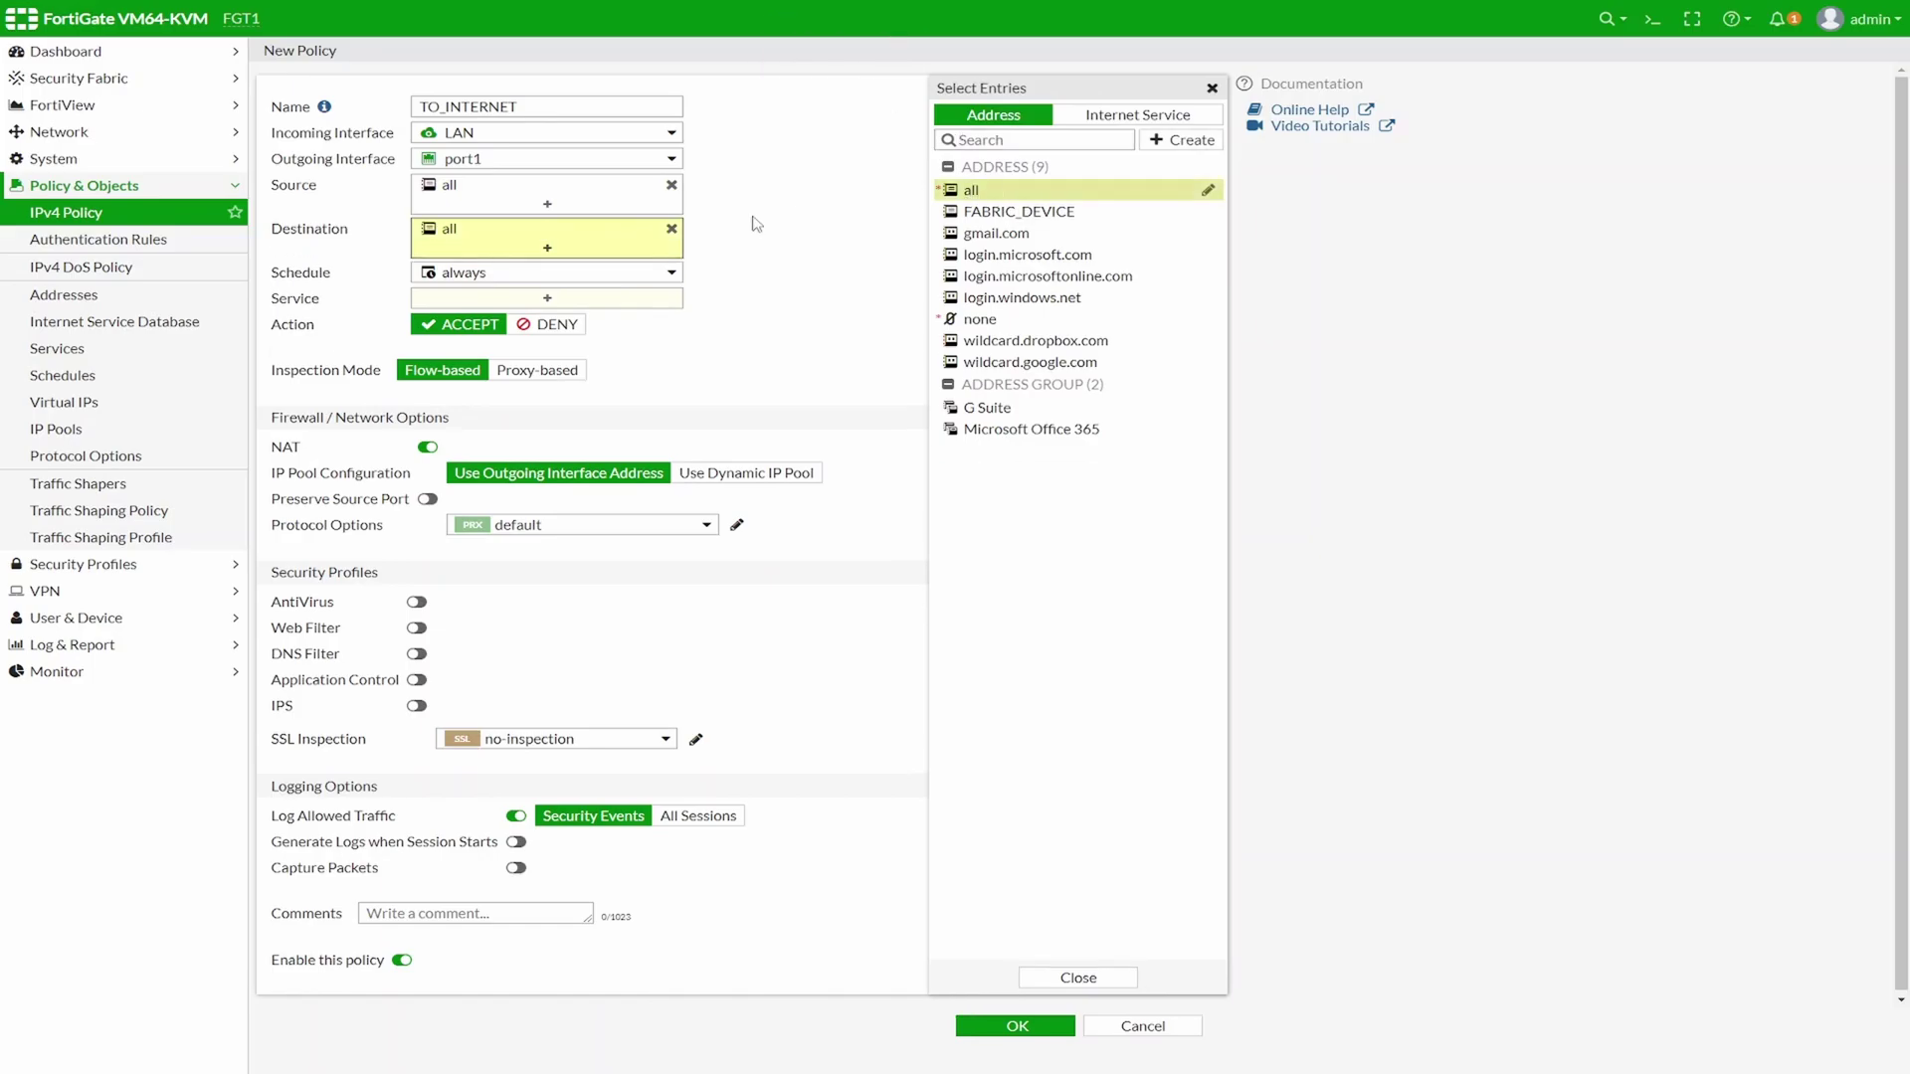
left_click(499, 300)
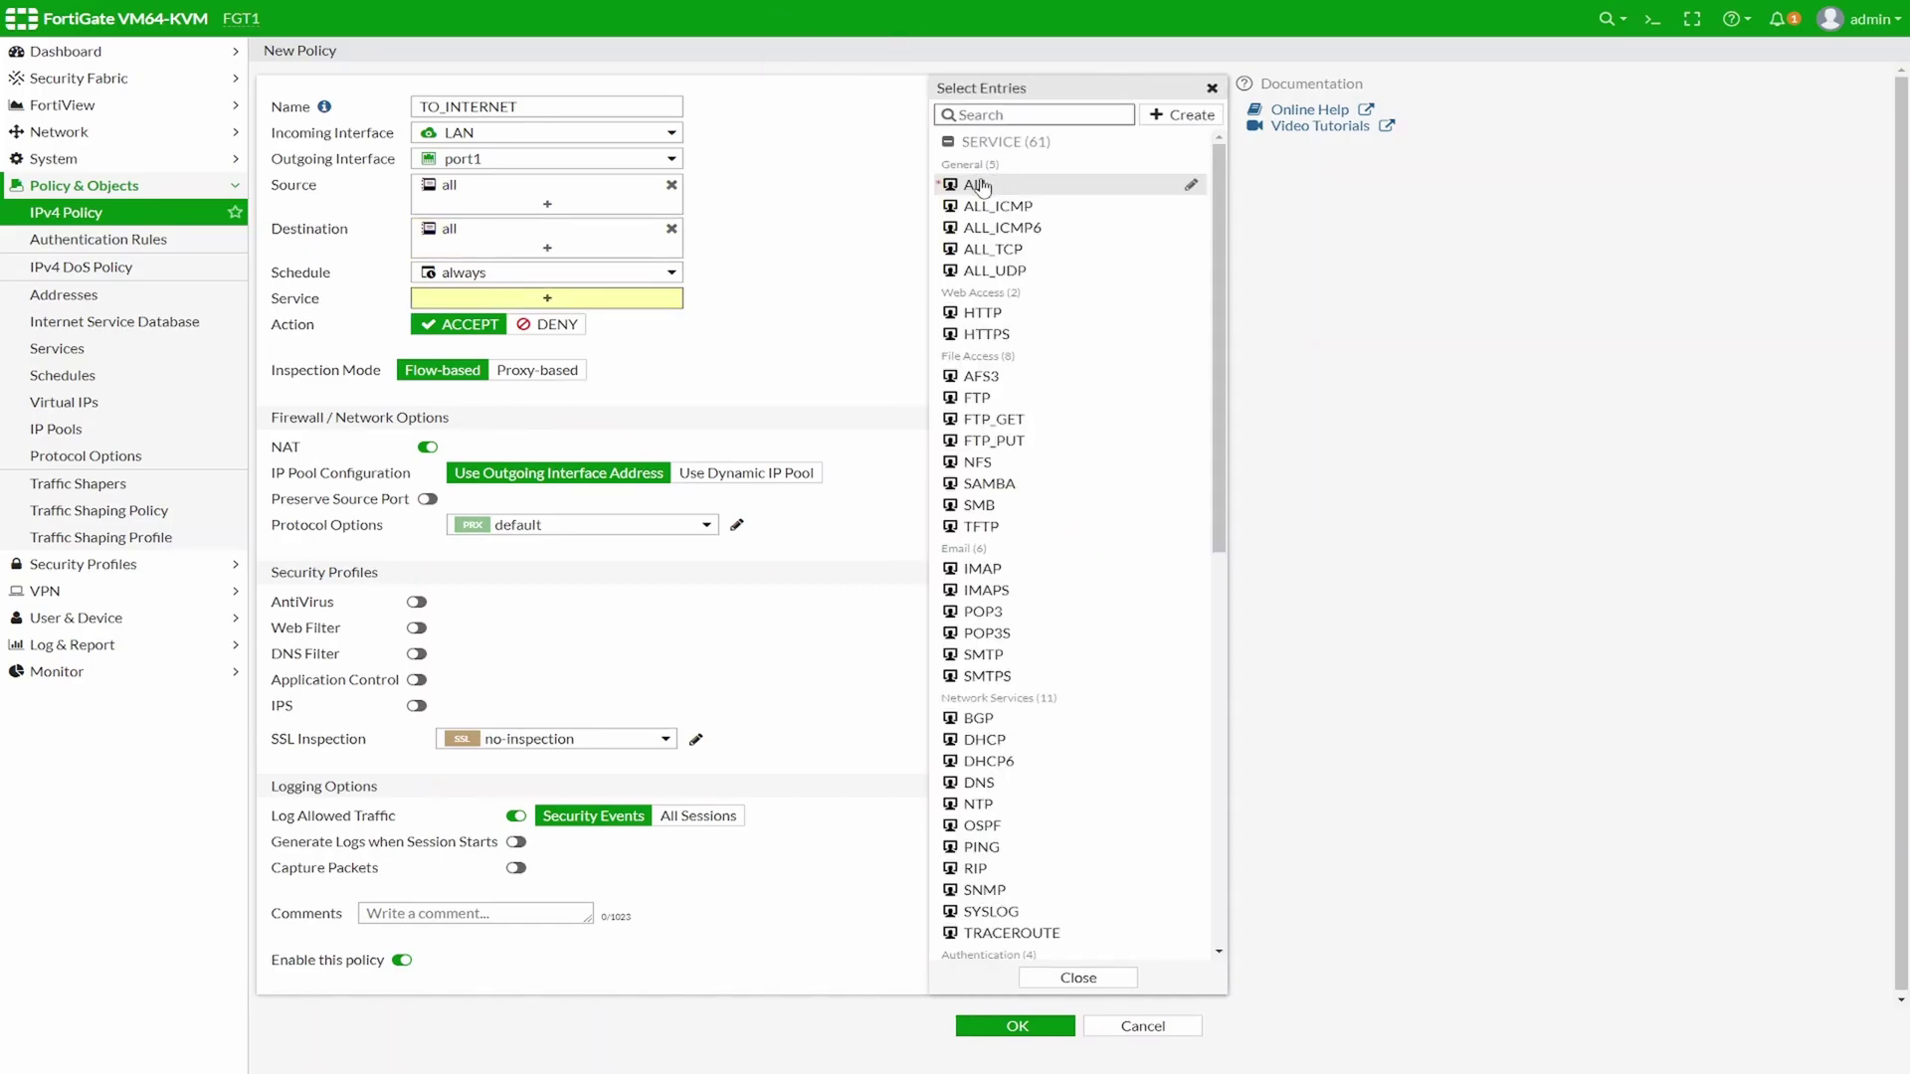
left_click(985, 185)
left_click(861, 228)
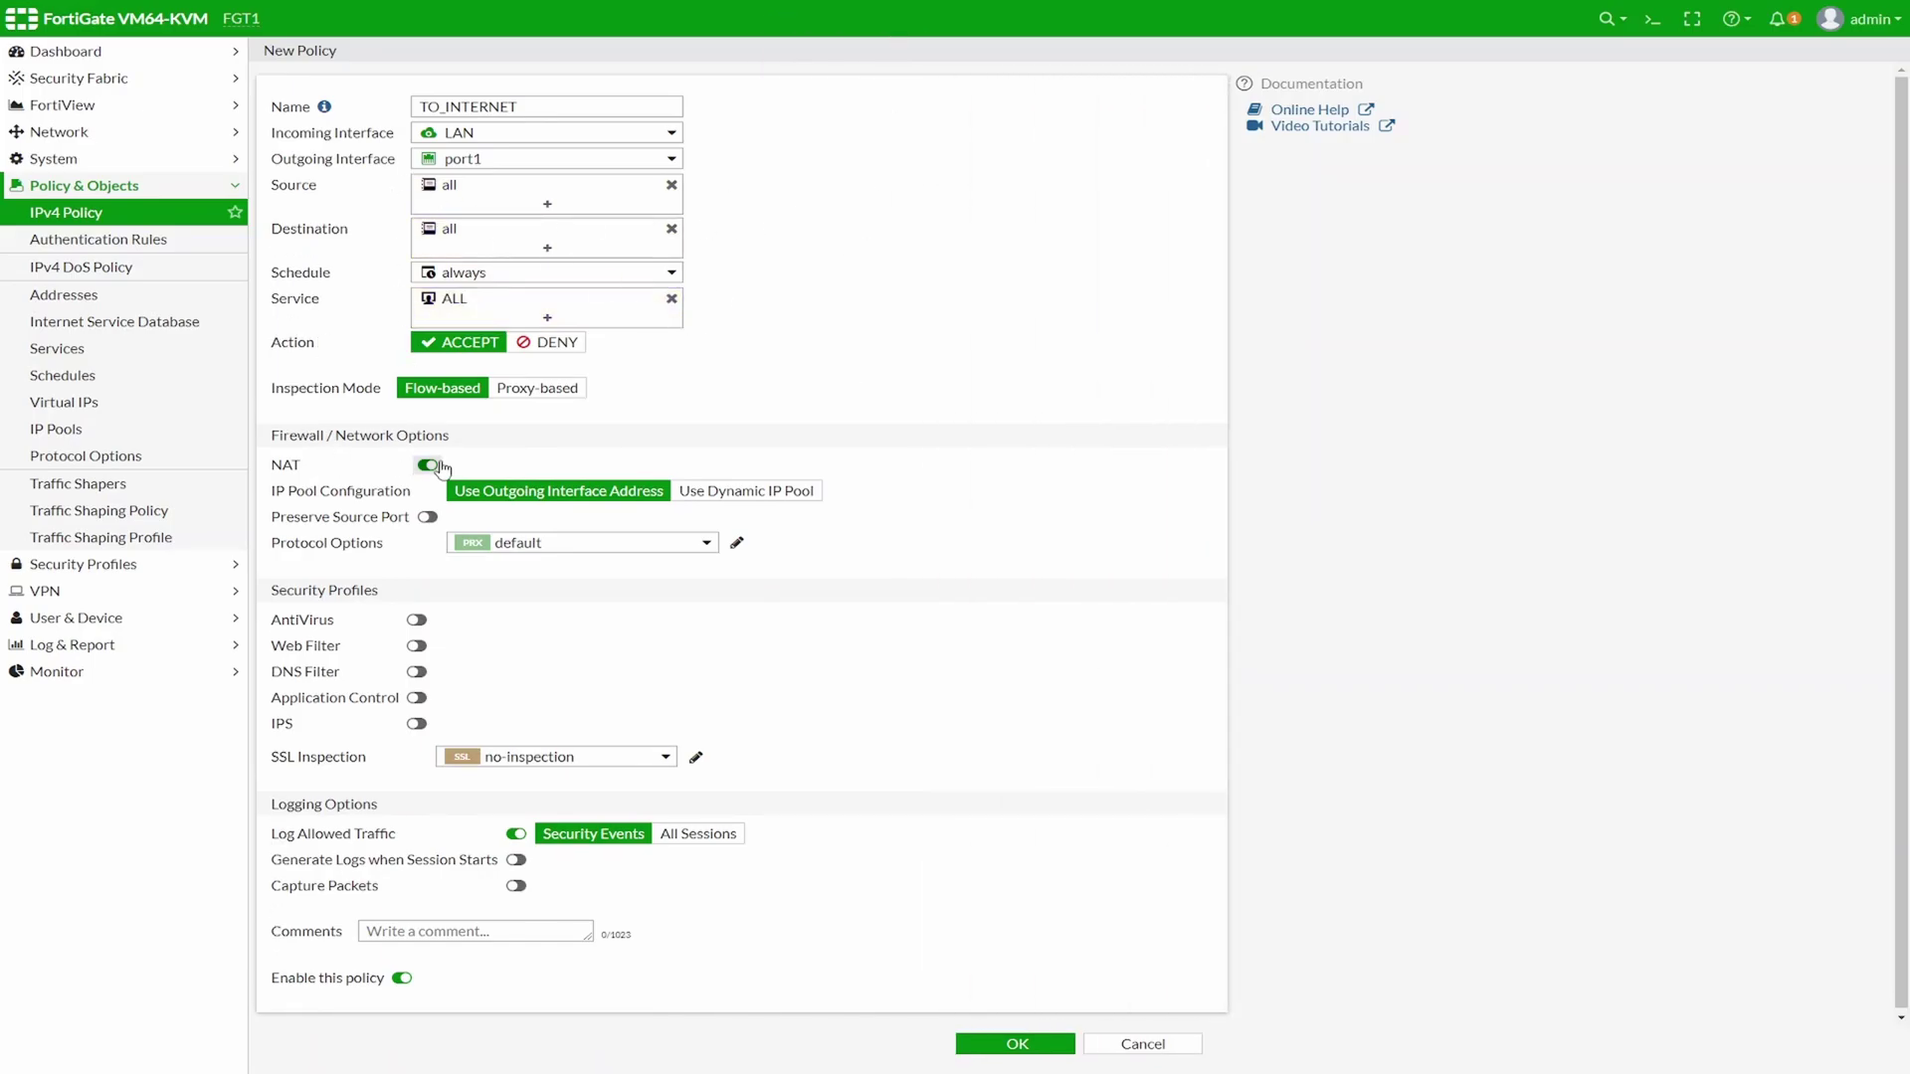
left_click(1035, 1044)
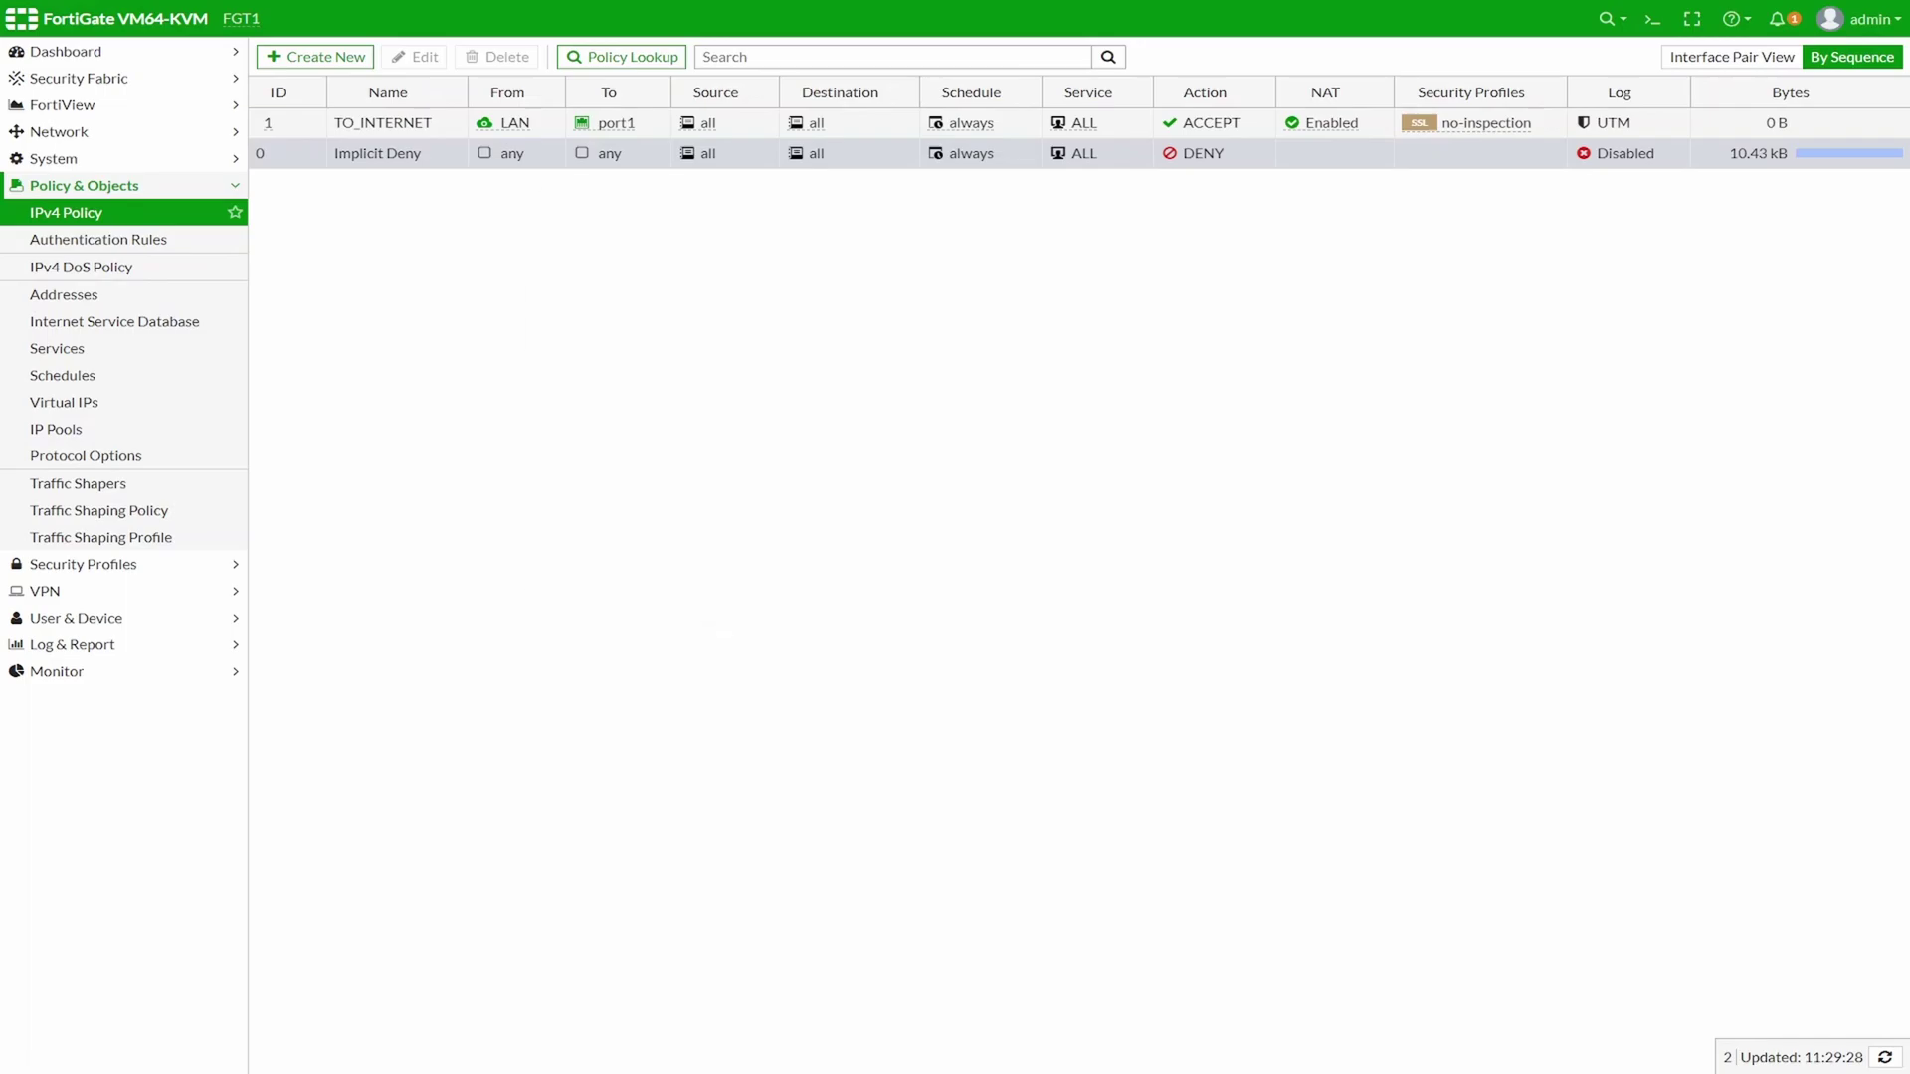
Switch to the SW1-RE console, check the running ping to 8.8.8.8, and stop it
key("alt+Tab")
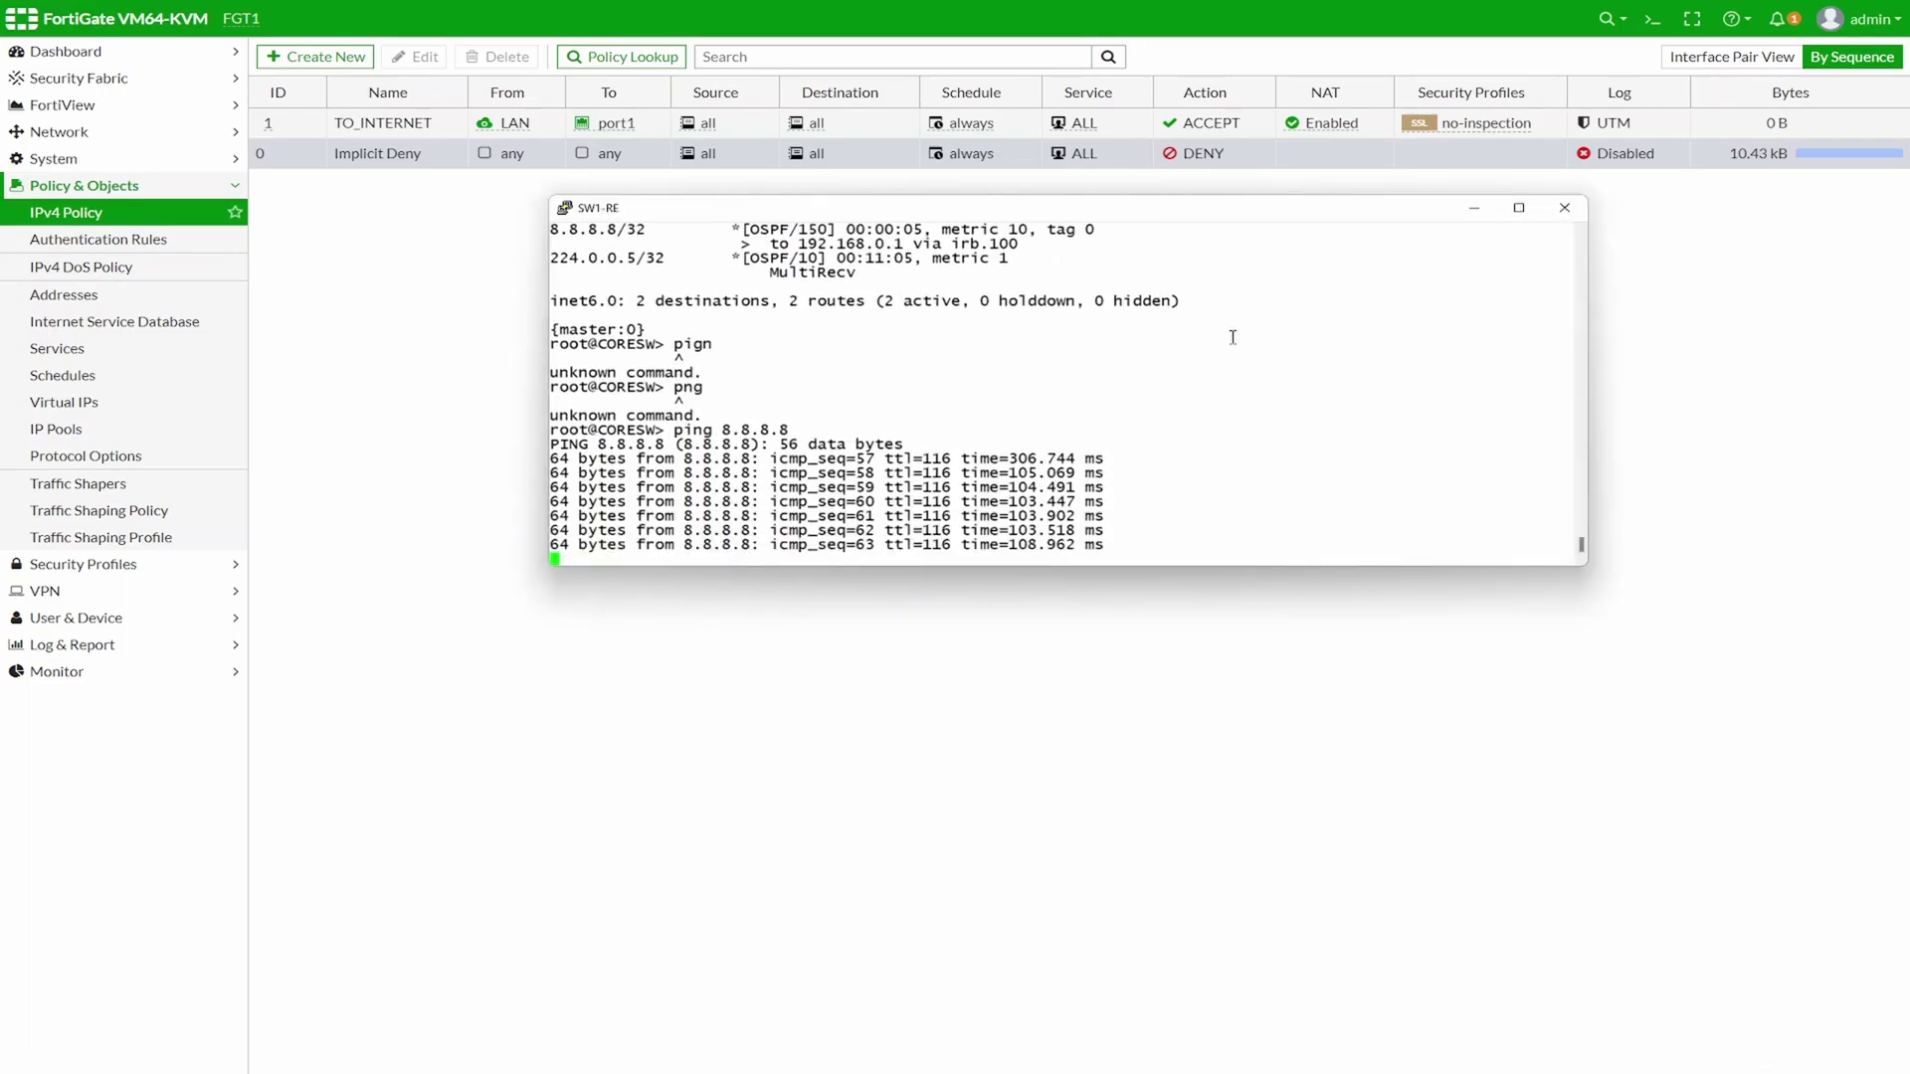
key("ctrl+c")
key("Up")
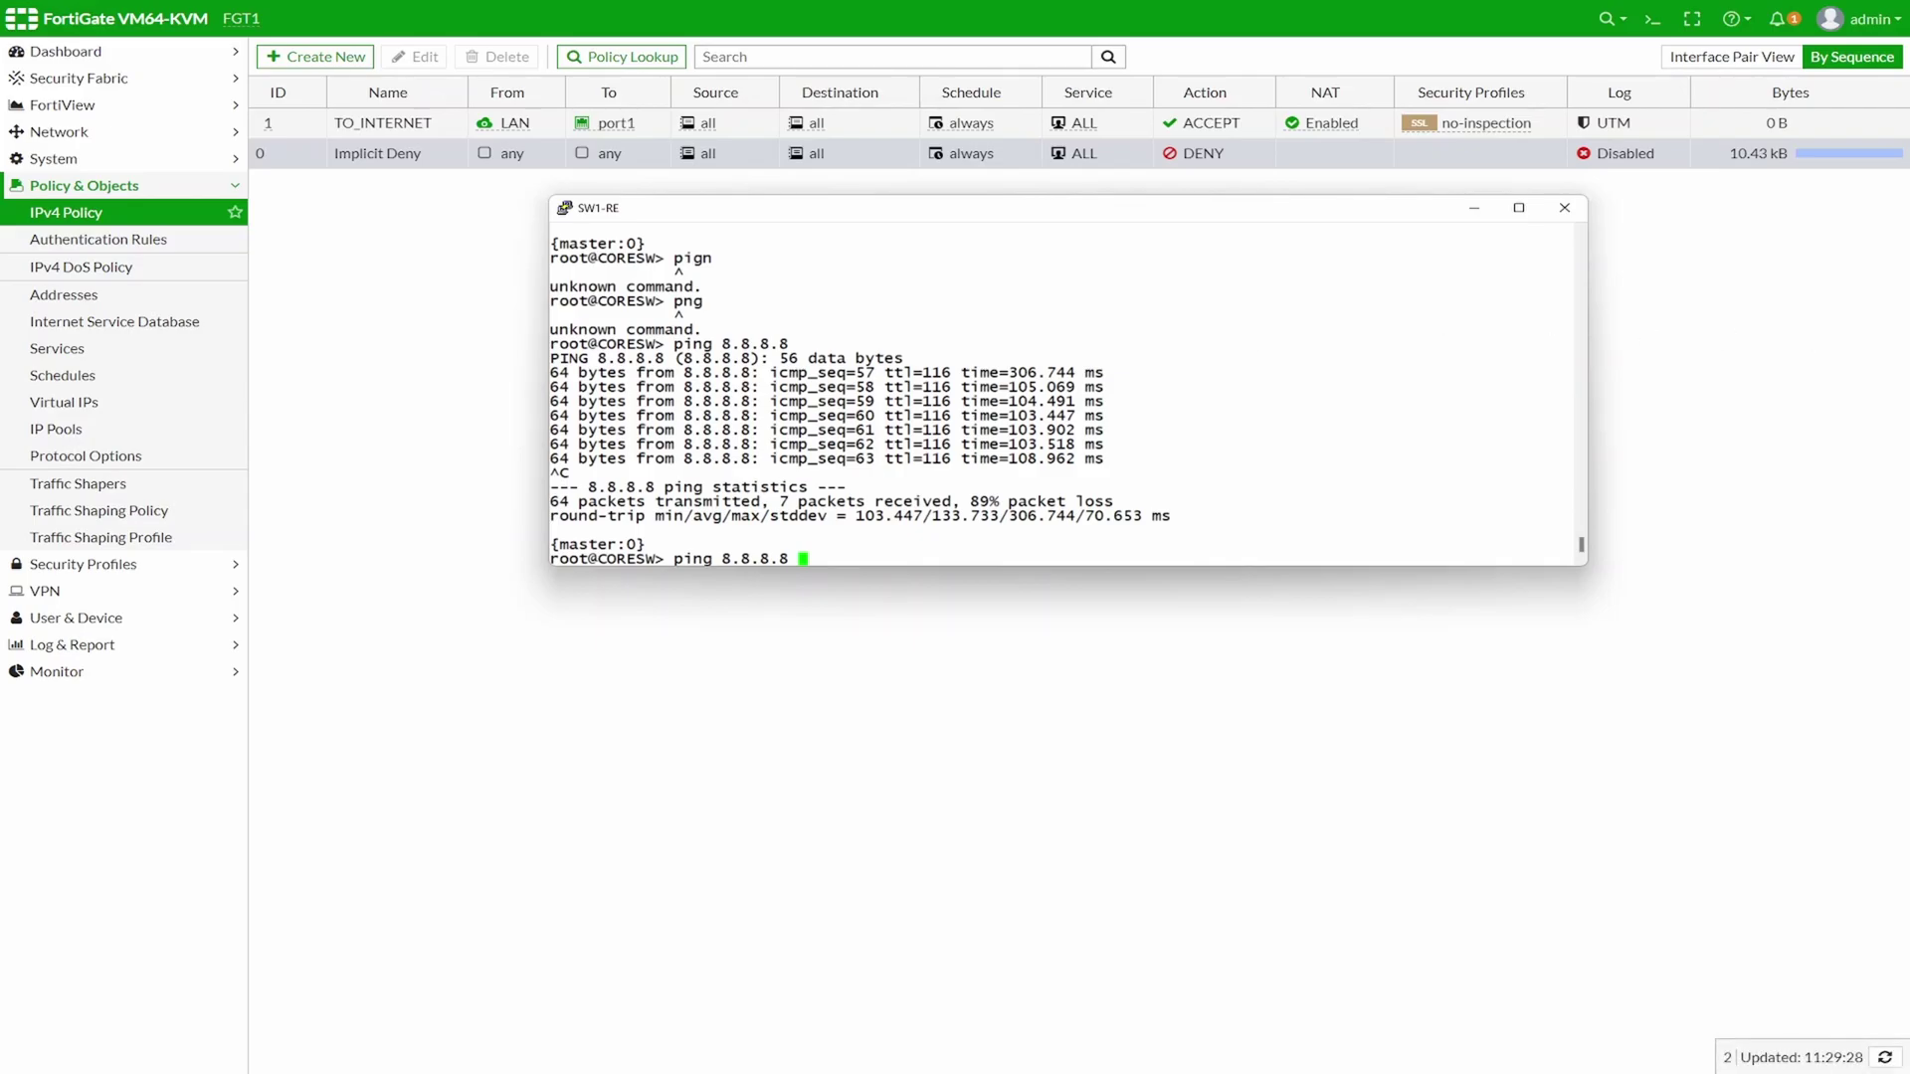
Switch to PC1's command prompt and ping 8.8.8.8
key("alt+Tab")
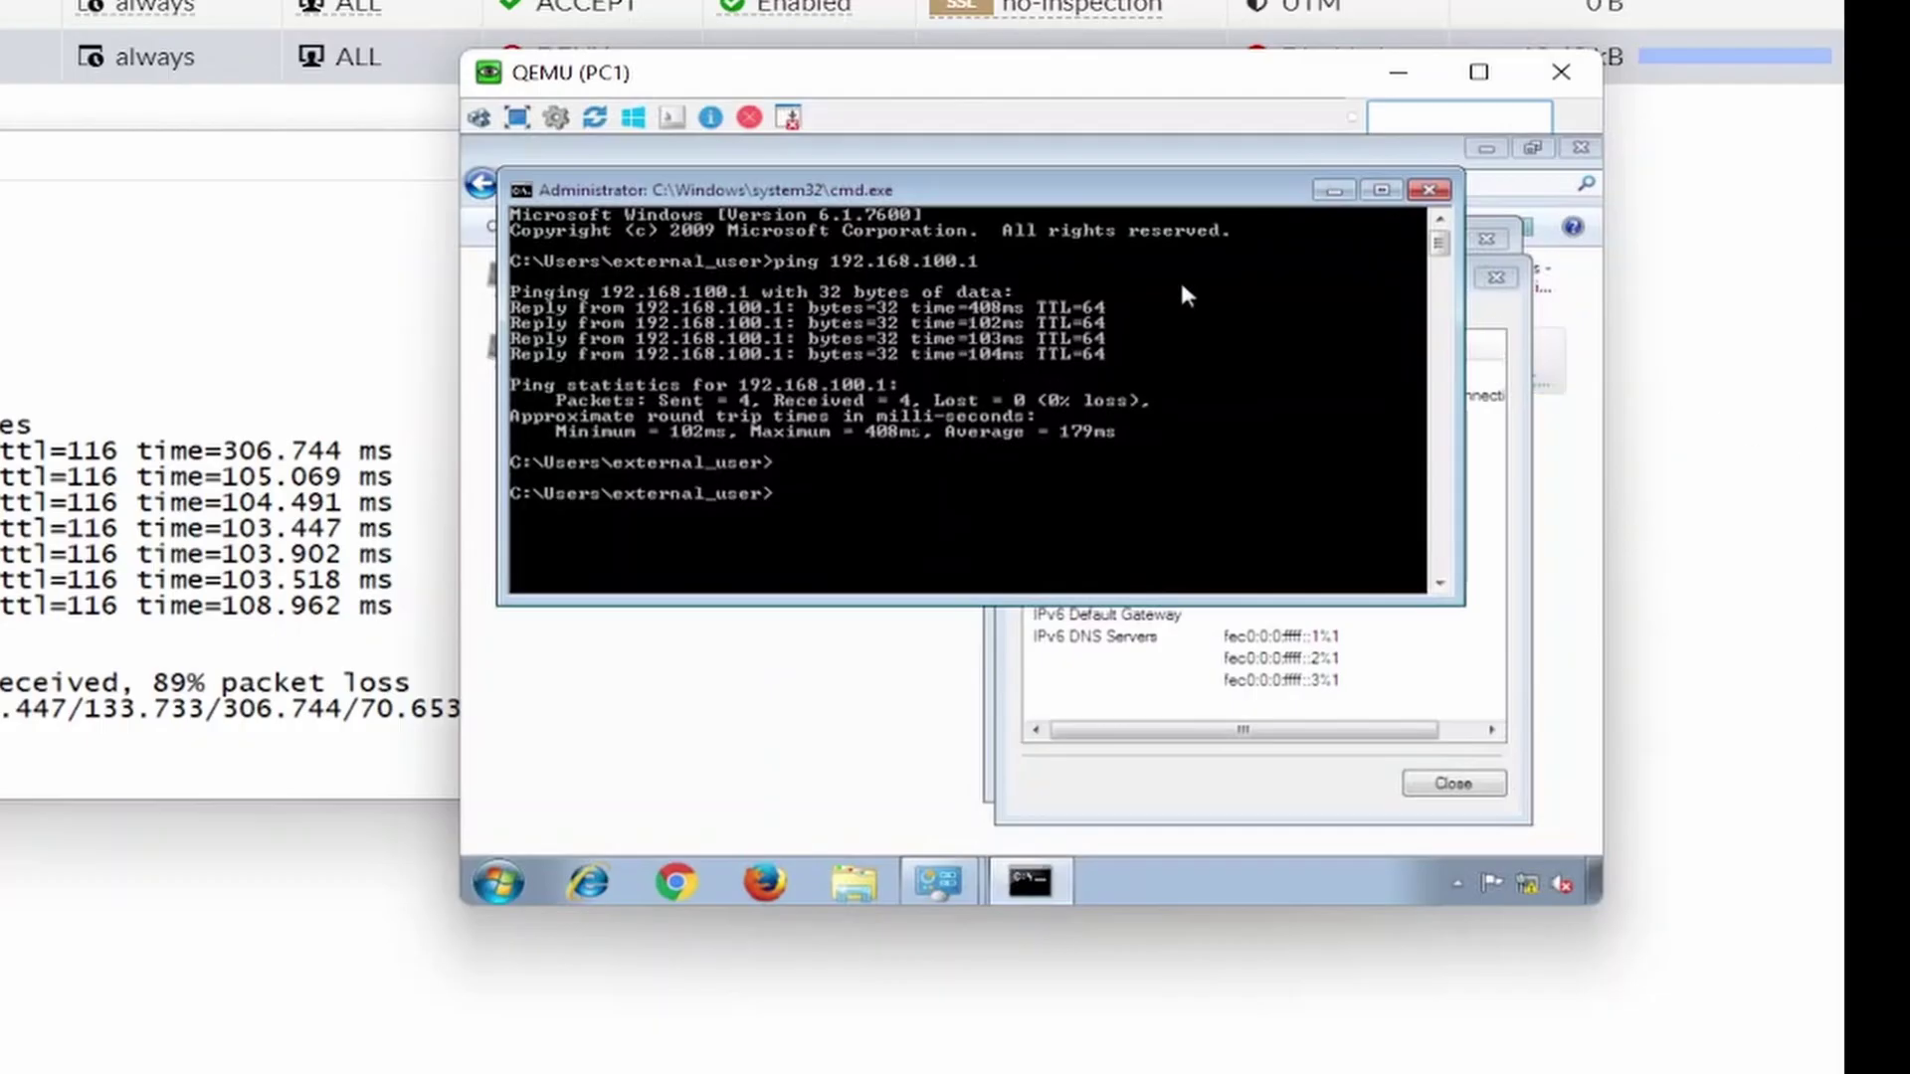
key("Up")
key("BackSpace")
key("BackSpace")
key("BackSpace")
key("BackSpace")
key("BackSpace")
key("BackSpace")
key("BackSpace")
key("BackSpace")
key("BackSpace")
key("BackSpace")
key("BackSpace")
key("BackSpace")
key("BackSpace")
key("BackSpace")
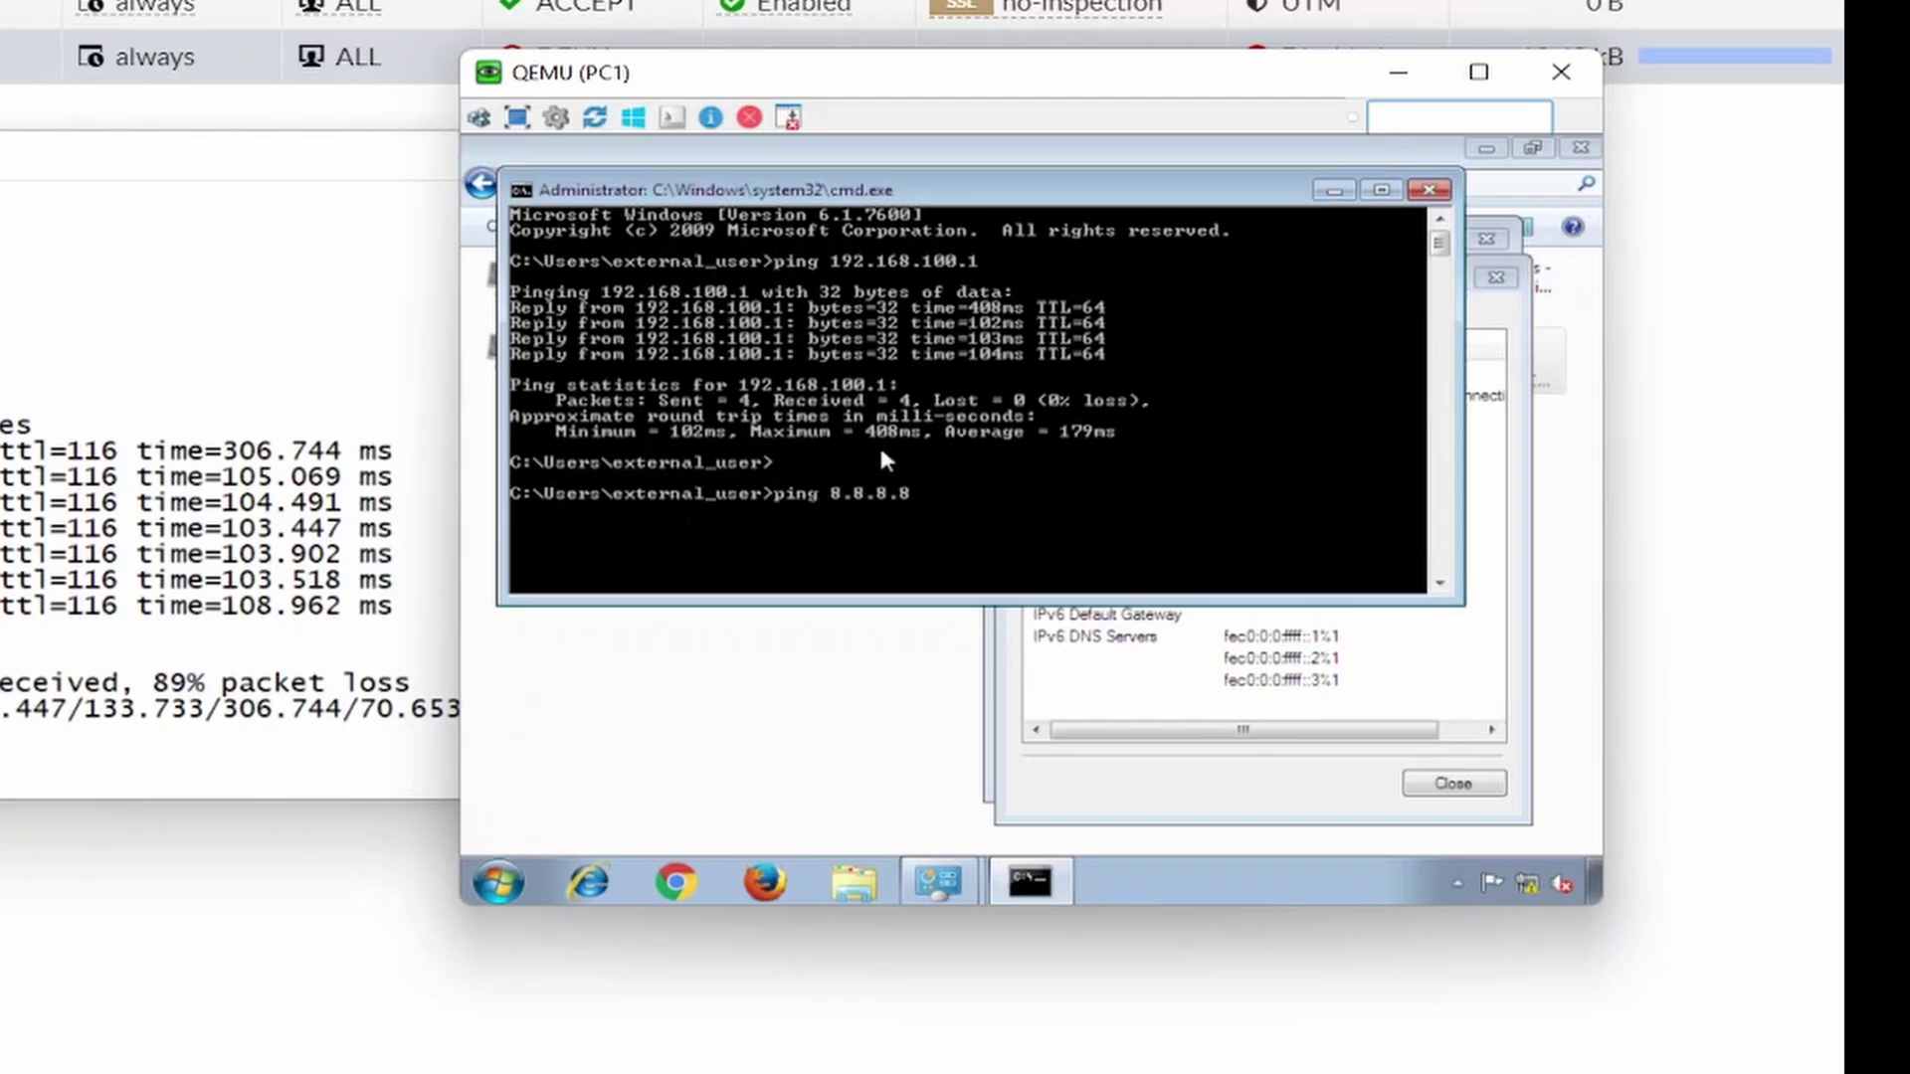
key("Return")
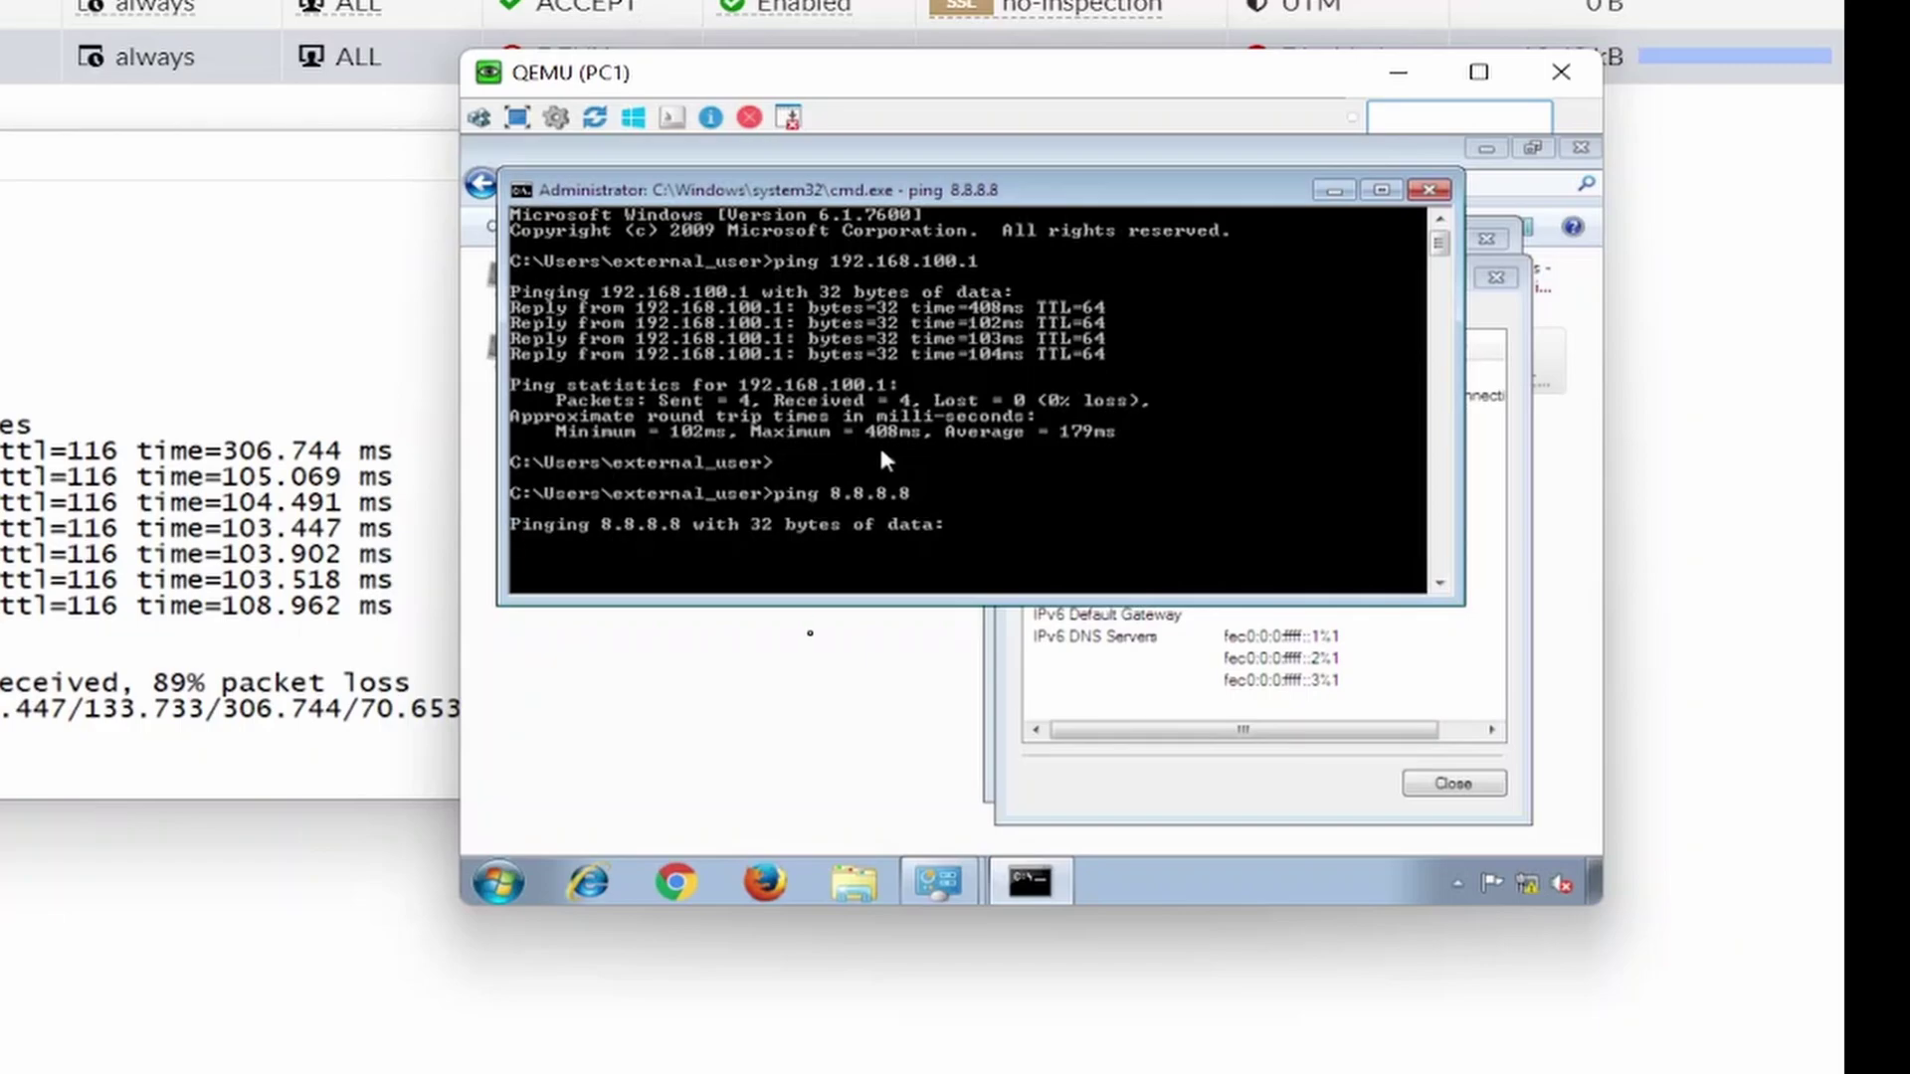
Switch to the SW1-RE console, clear the unsent ping command, and enter configuration mode
left_click(129, 710)
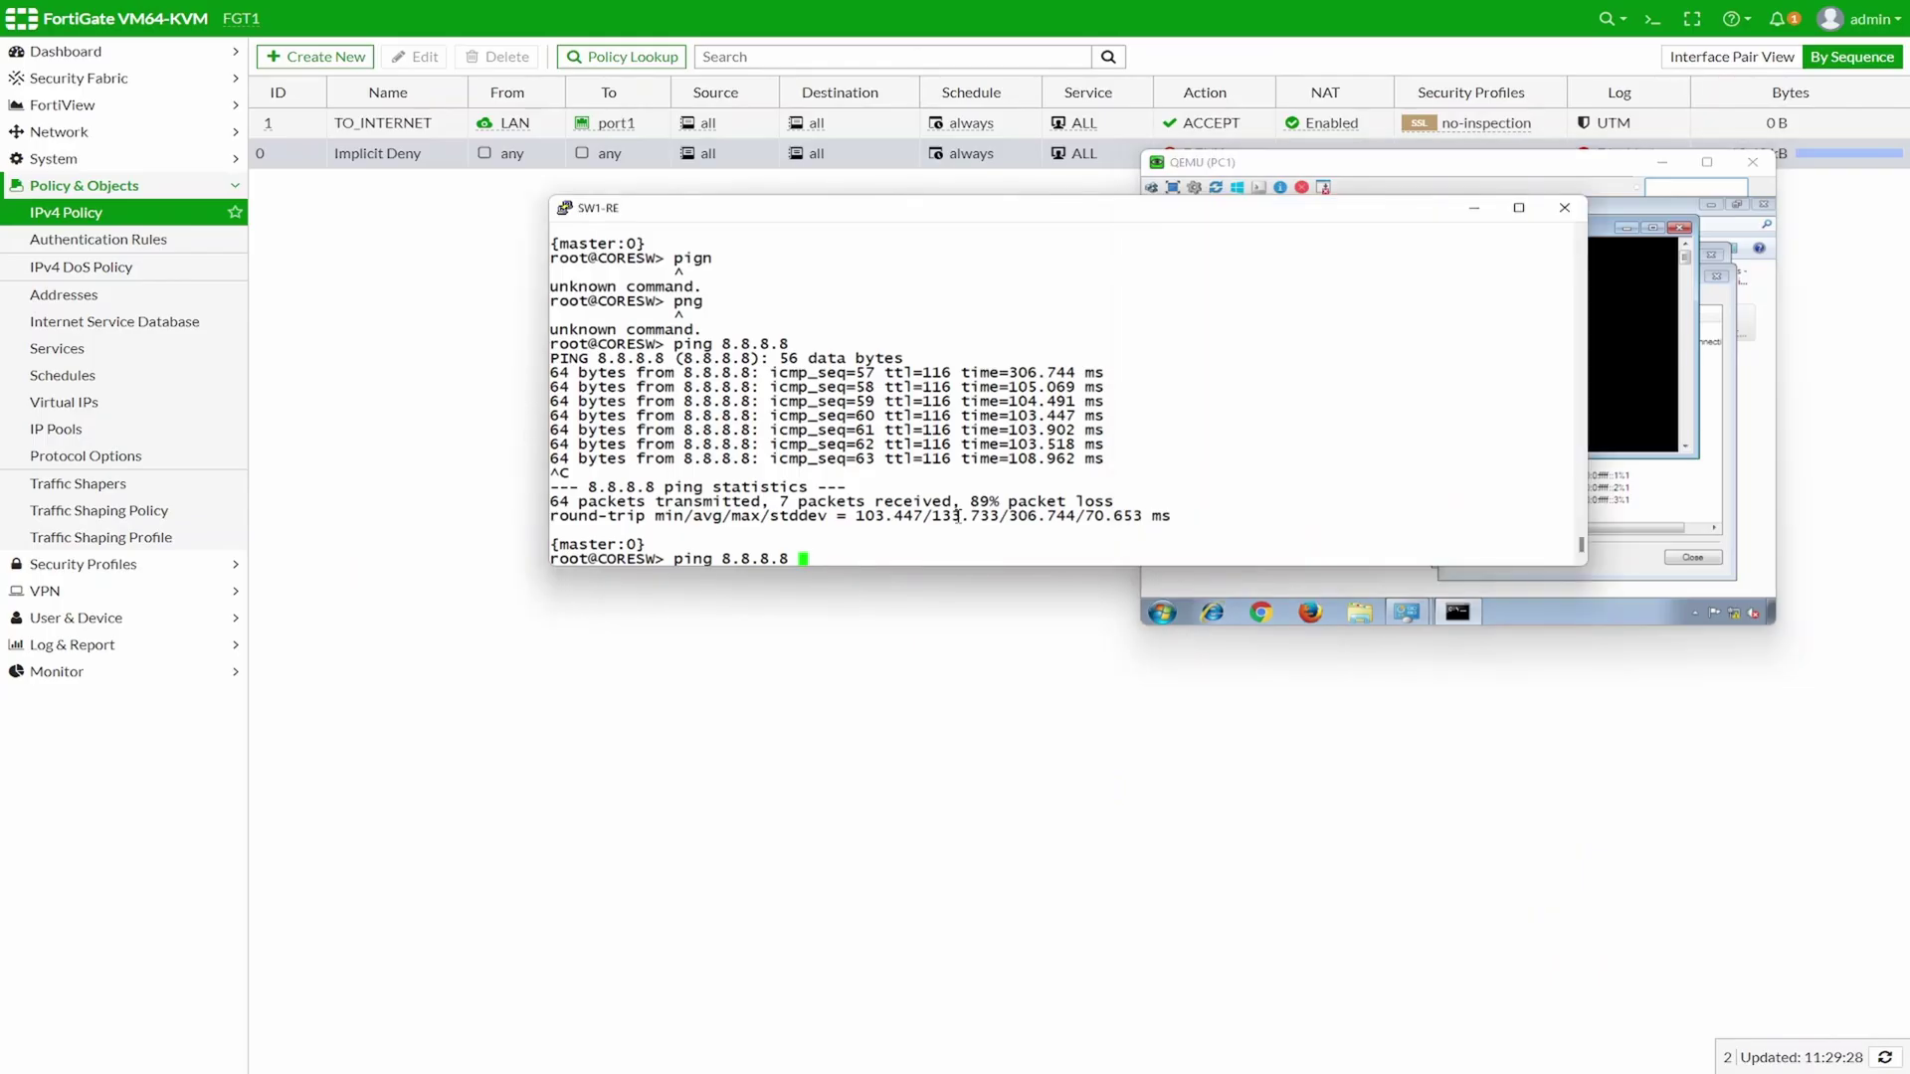
key("BackSpace")
key("BackSpace")
key("BackSpace")
key("BackSpace")
key("BackSpace")
key("BackSpace")
key("BackSpace")
key("BackSpace")
key("BackSpace")
key("BackSpace")
key("BackSpace")
key("BackSpace")
key("BackSpace")
type("con")
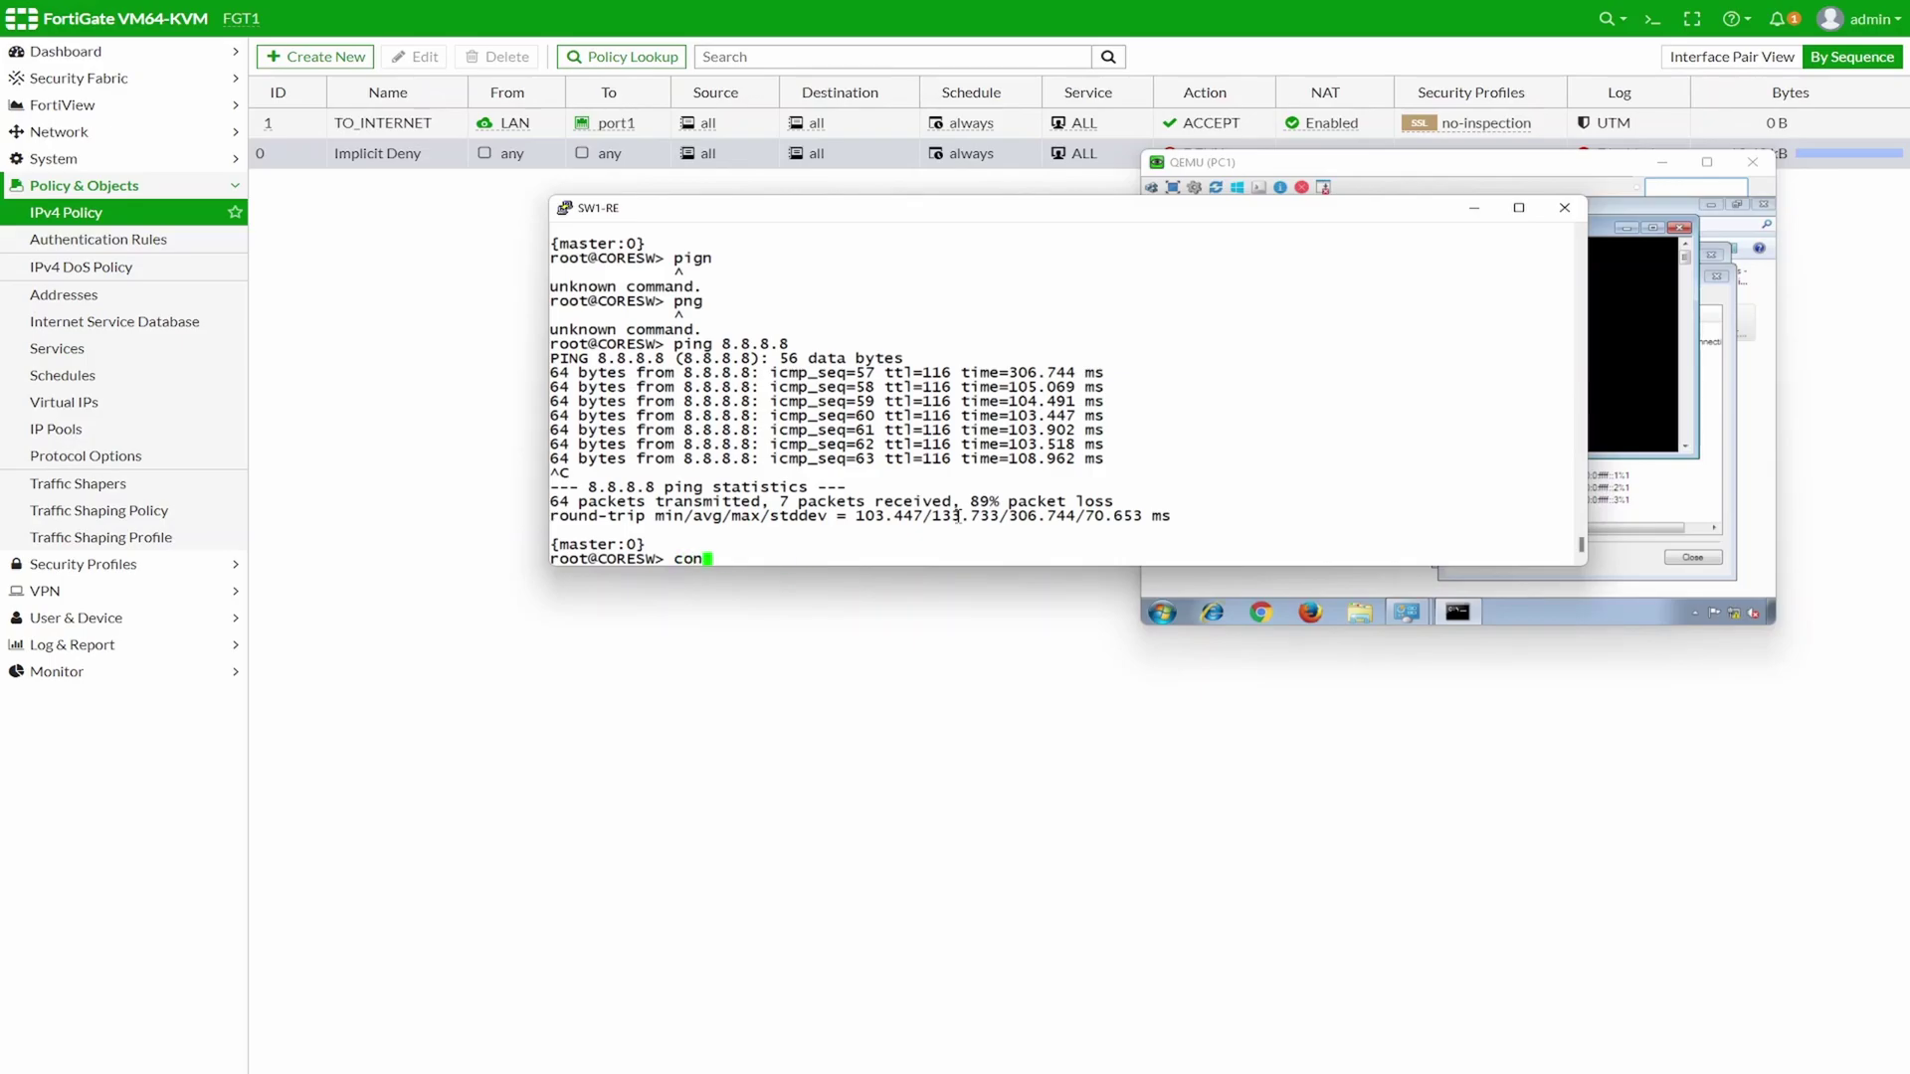
type("figure")
key("Return")
Move to the protocols ospf level of the core switch's configuration
type("edit r")
key("BackSpace")
type("protocols ")
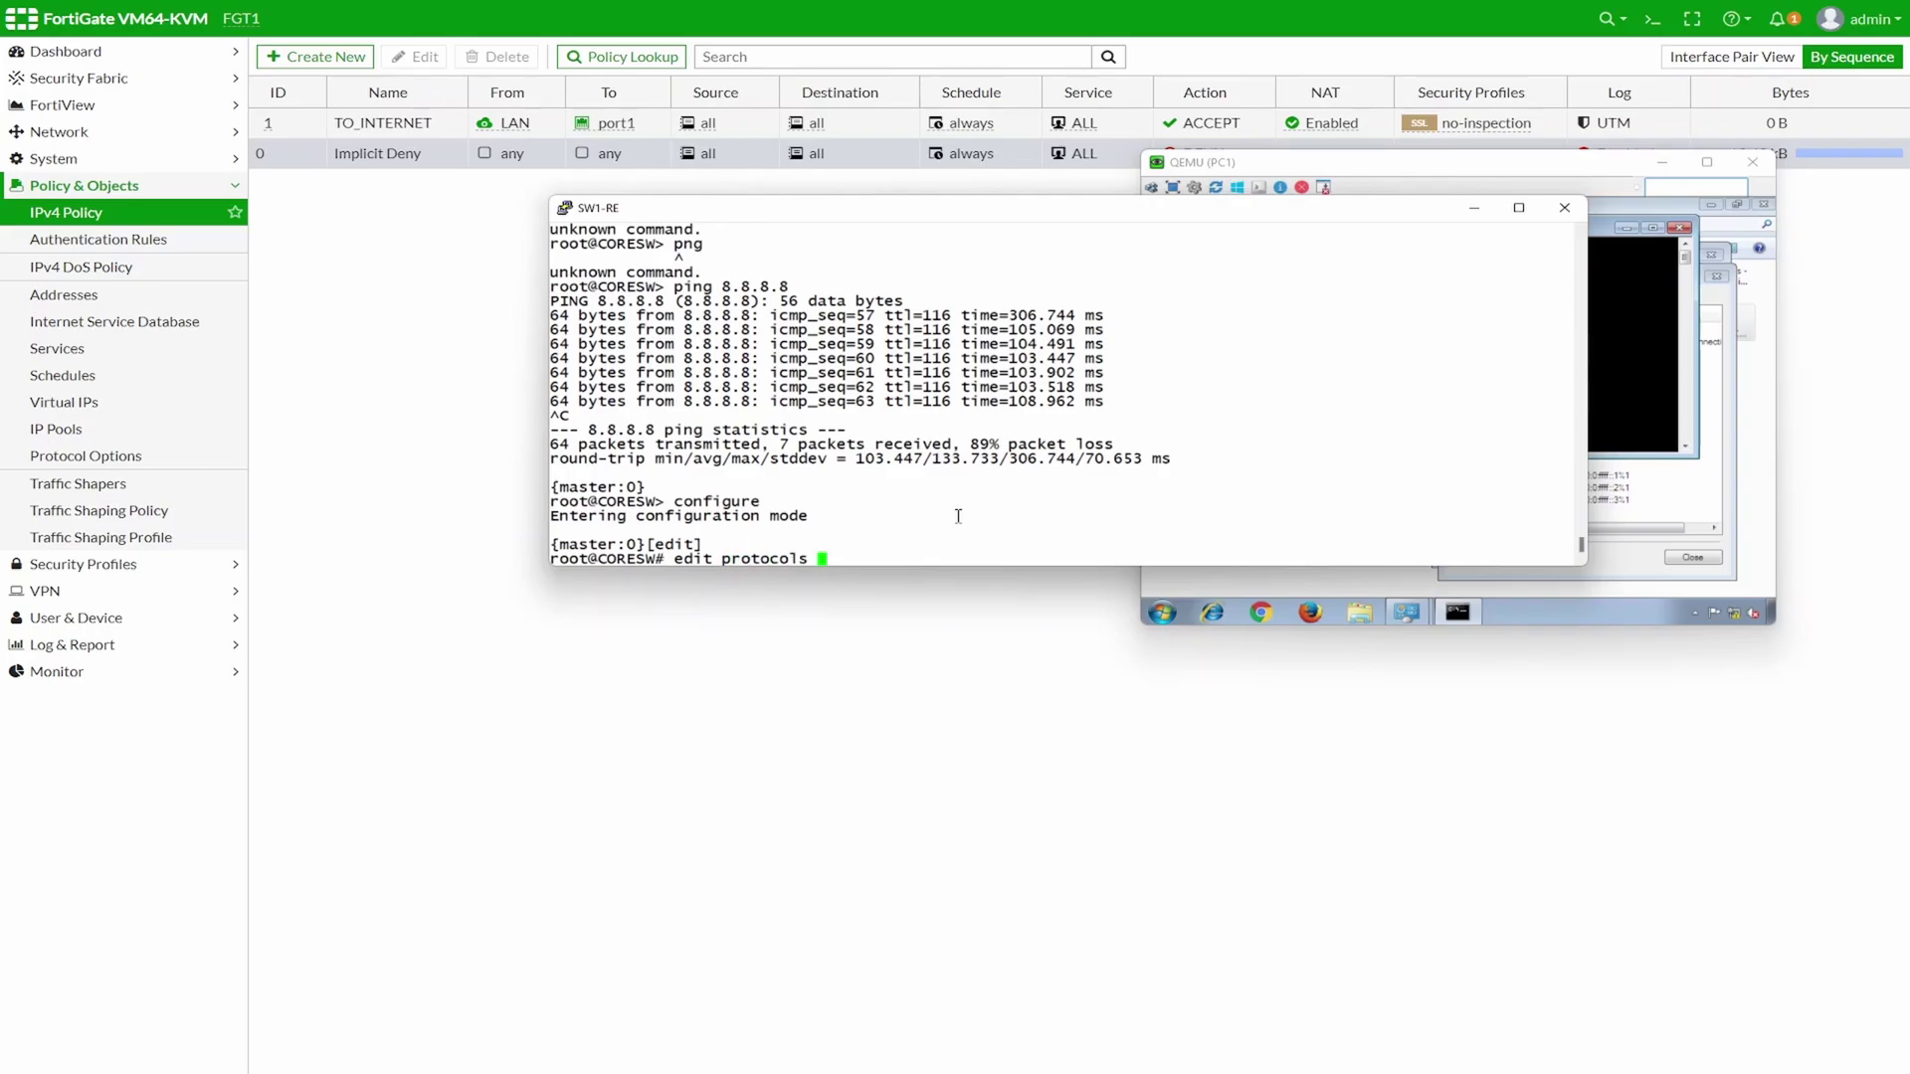
type("ospf")
key("Return")
type("set in")
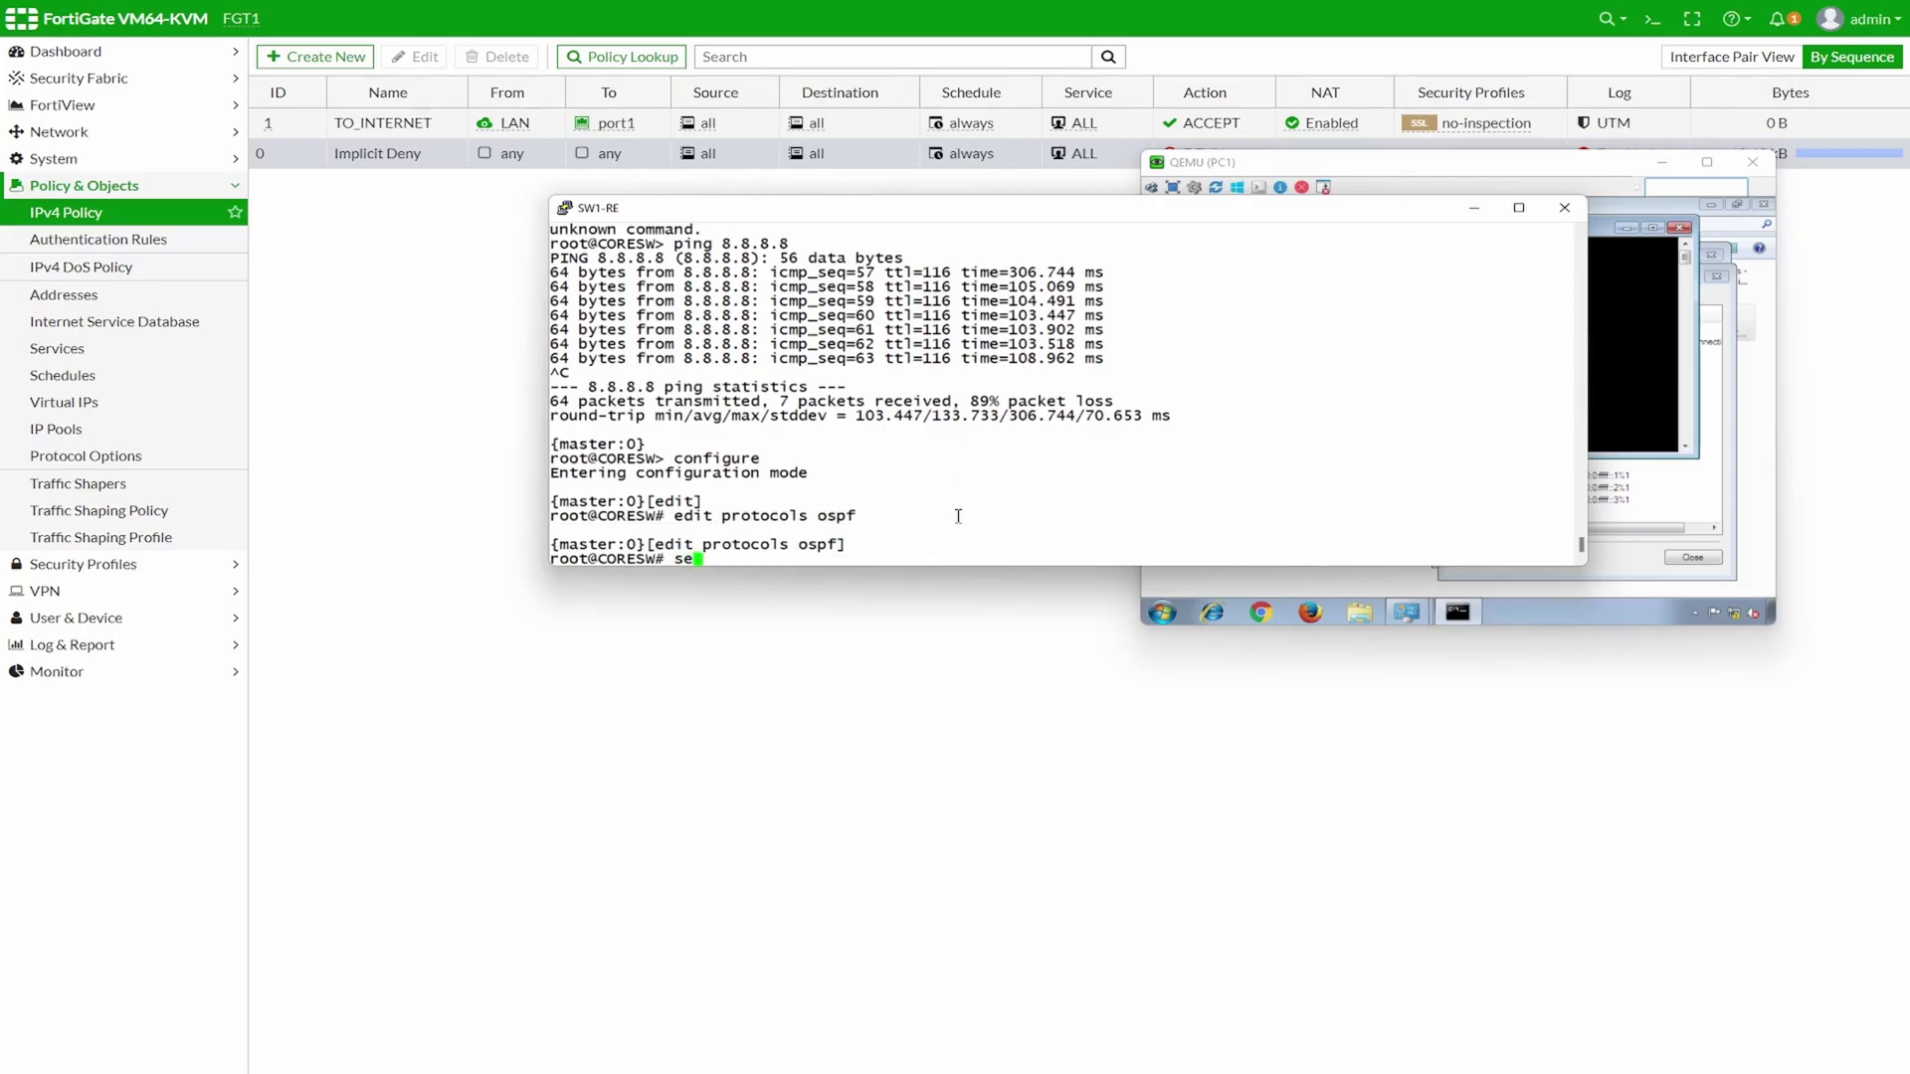
key("space")
key("BackSpace")
key("BackSpace")
key("BackSpace")
key("BackSpace")
key("BackSpace")
key("BackSpace")
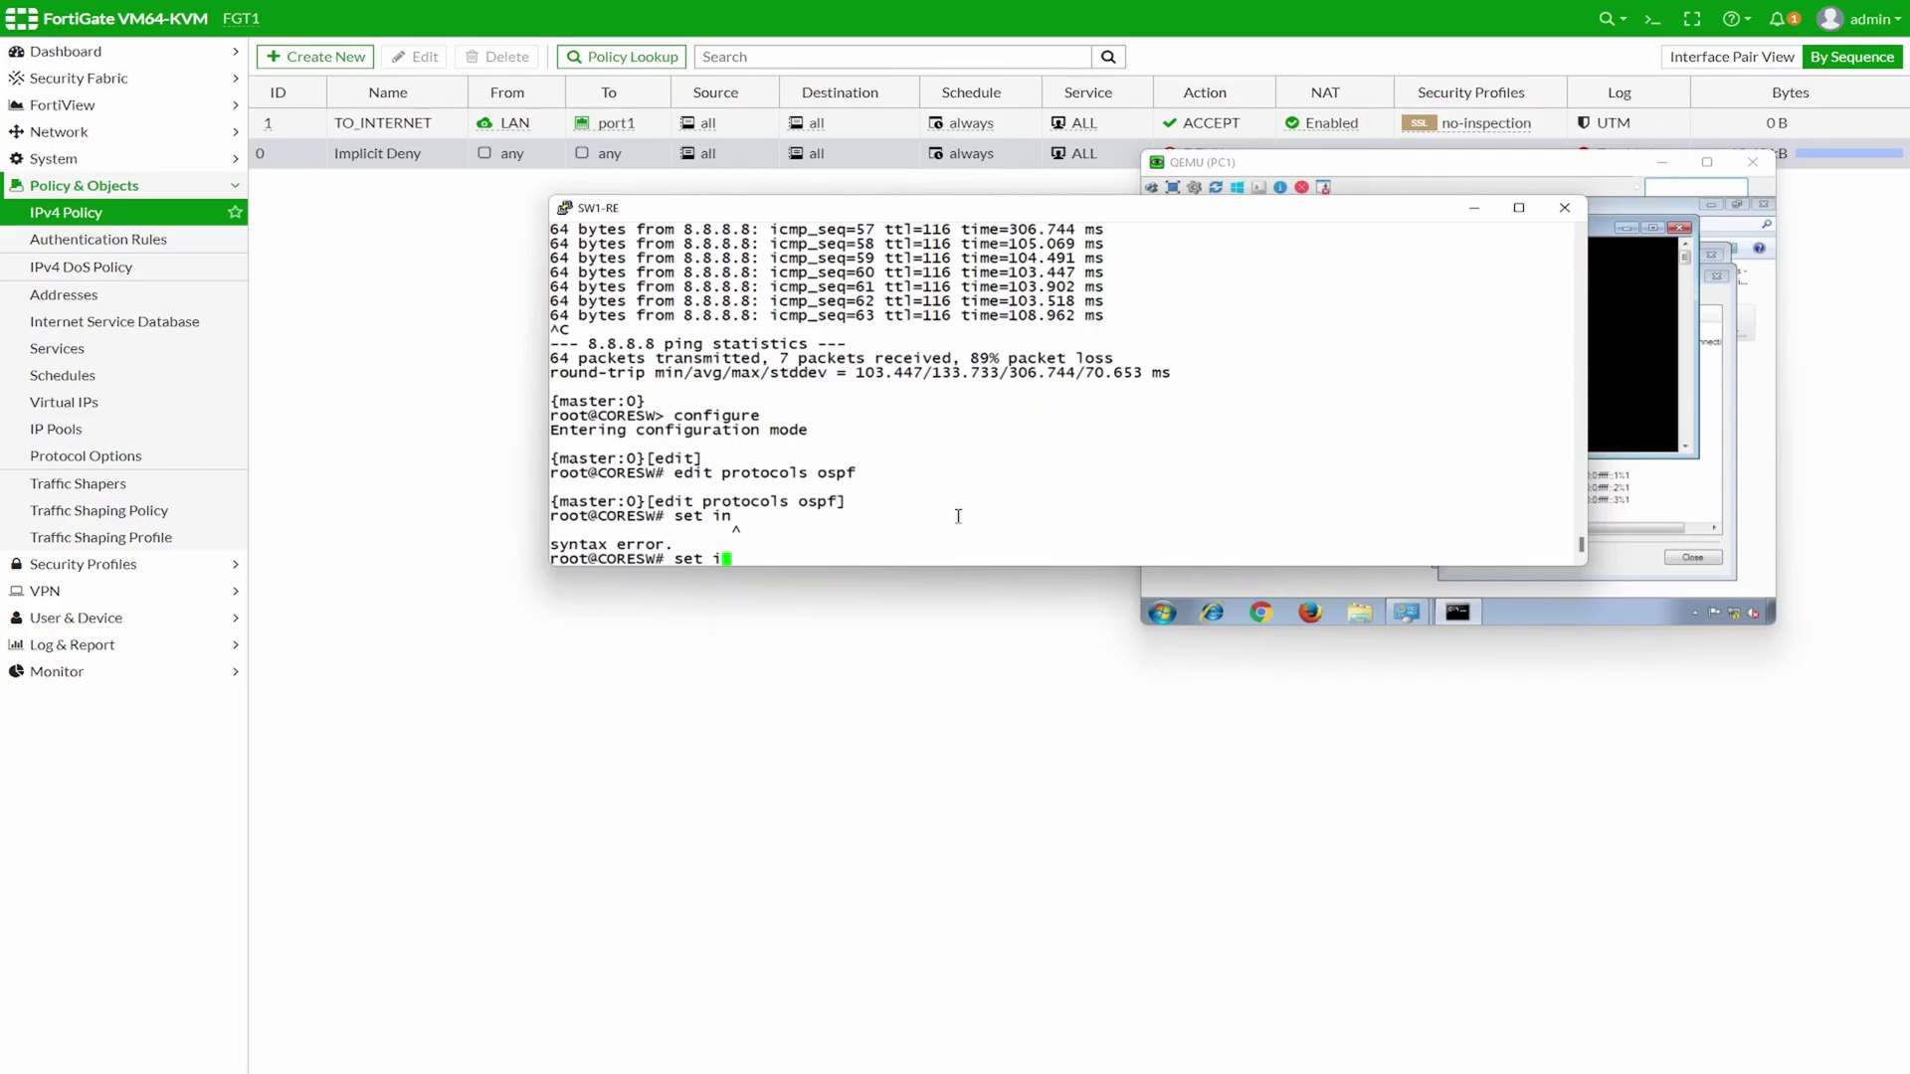
Move to area 0 in the OSPF configuration and show its current settings
type("edit area 0")
key("Return")
type("show")
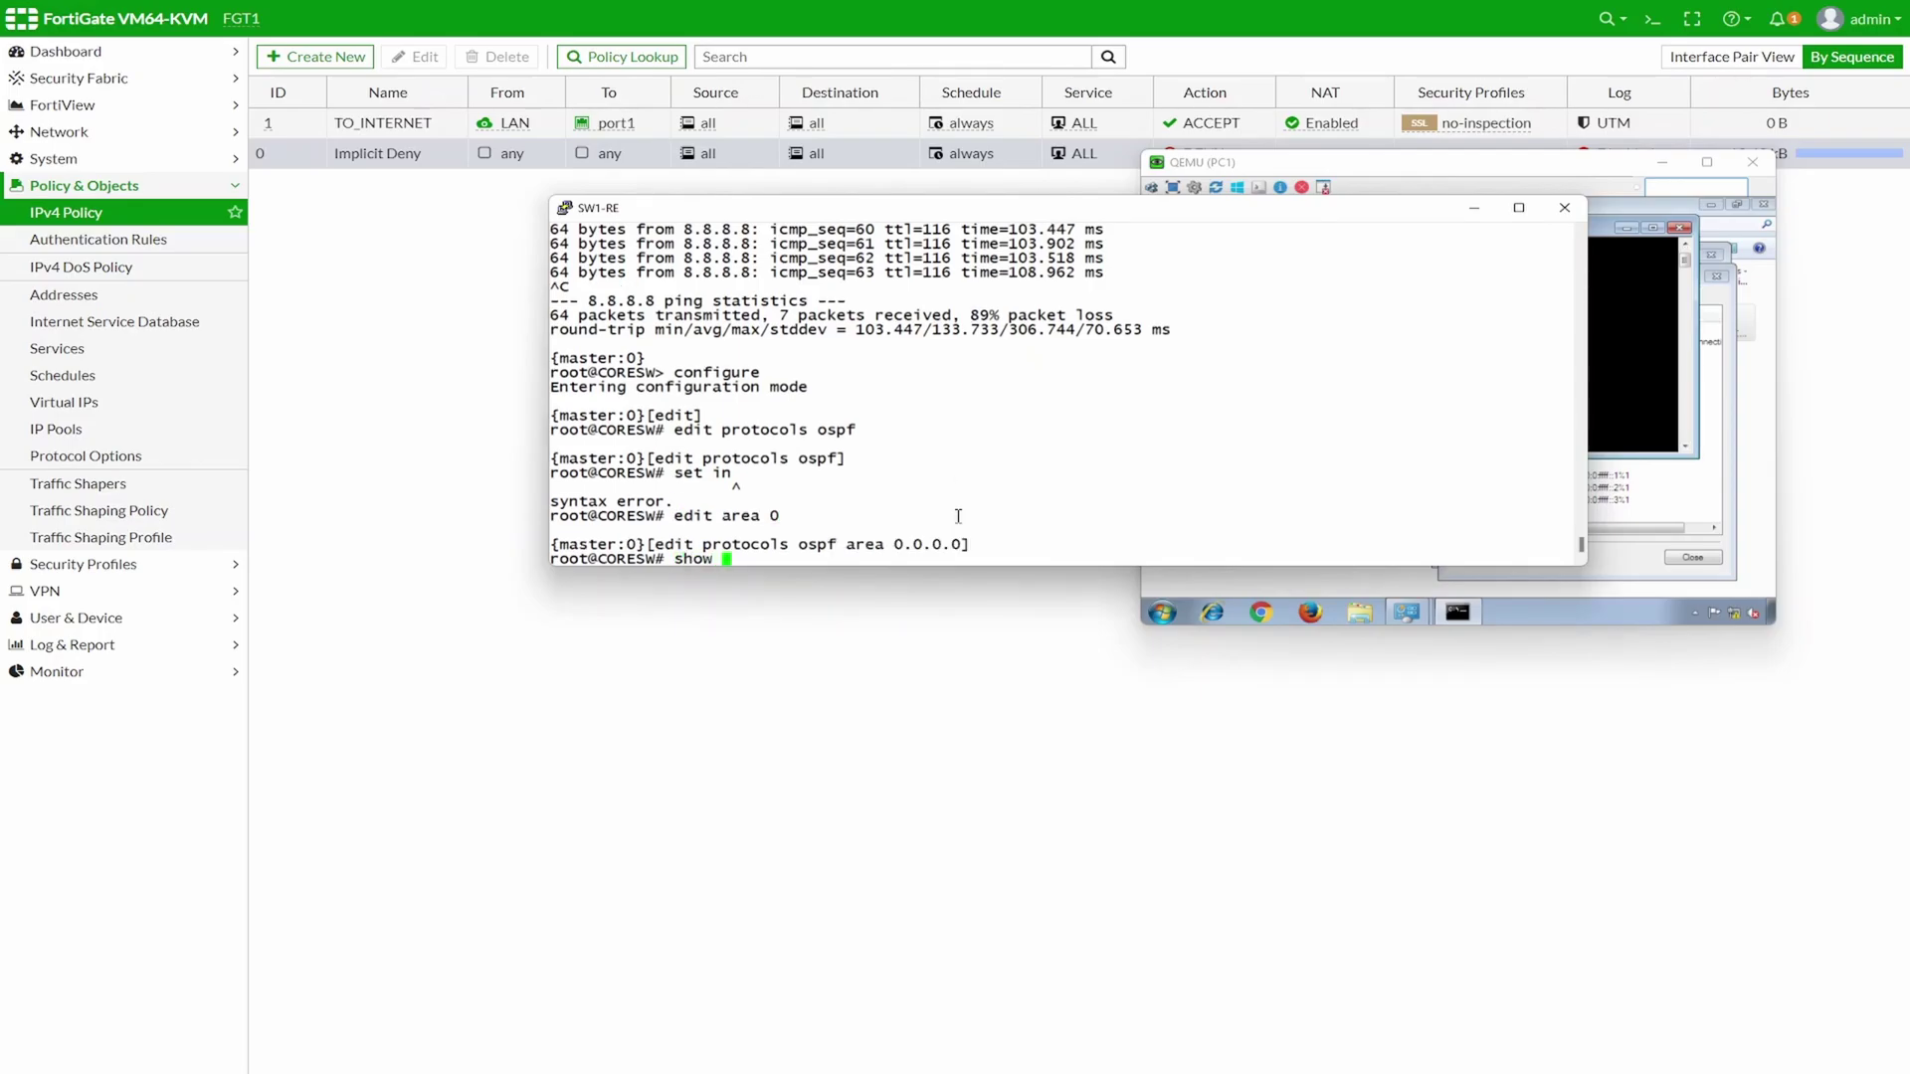
key("Return")
Add irb.10 to OSPF area 0 as a passive interface, and commit the configuration with and-quit
type("set interface ")
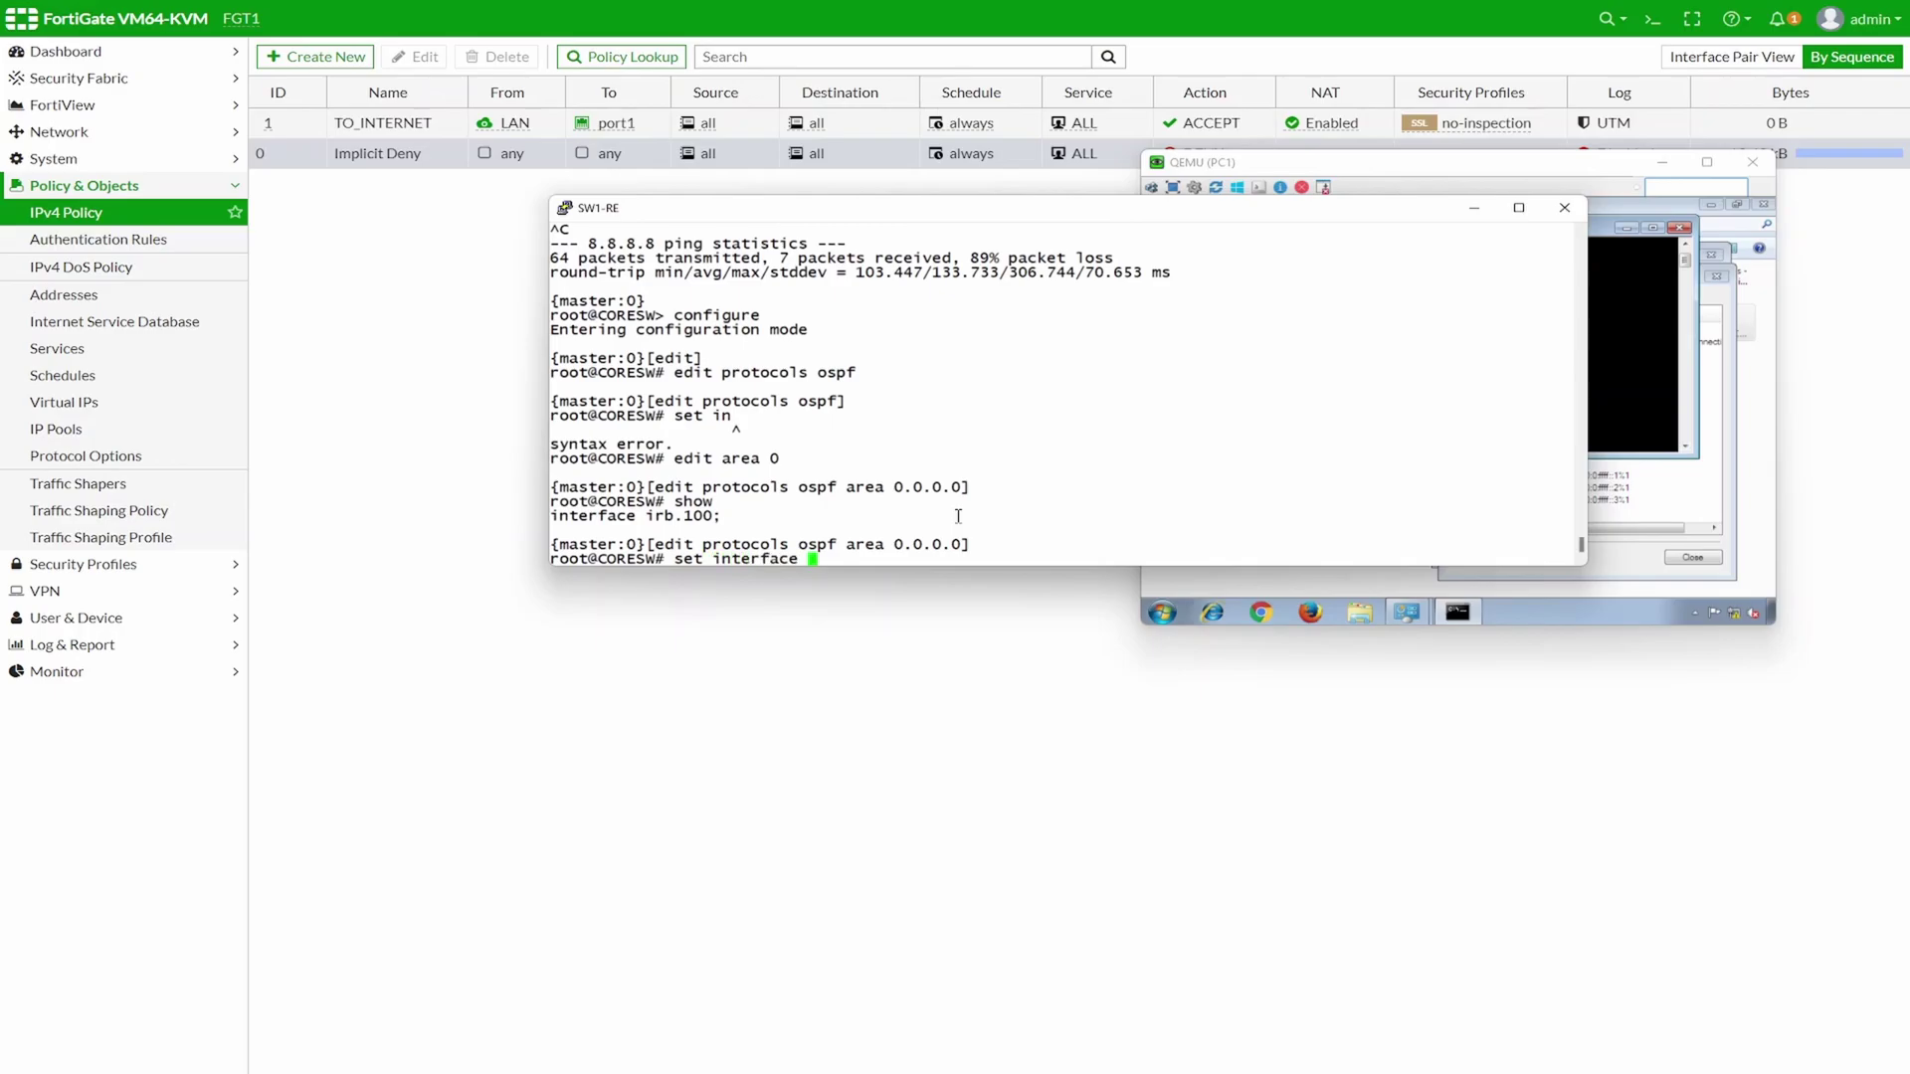
type("irb.10 passive")
key("Return")
type("commit and-quit")
key("Return")
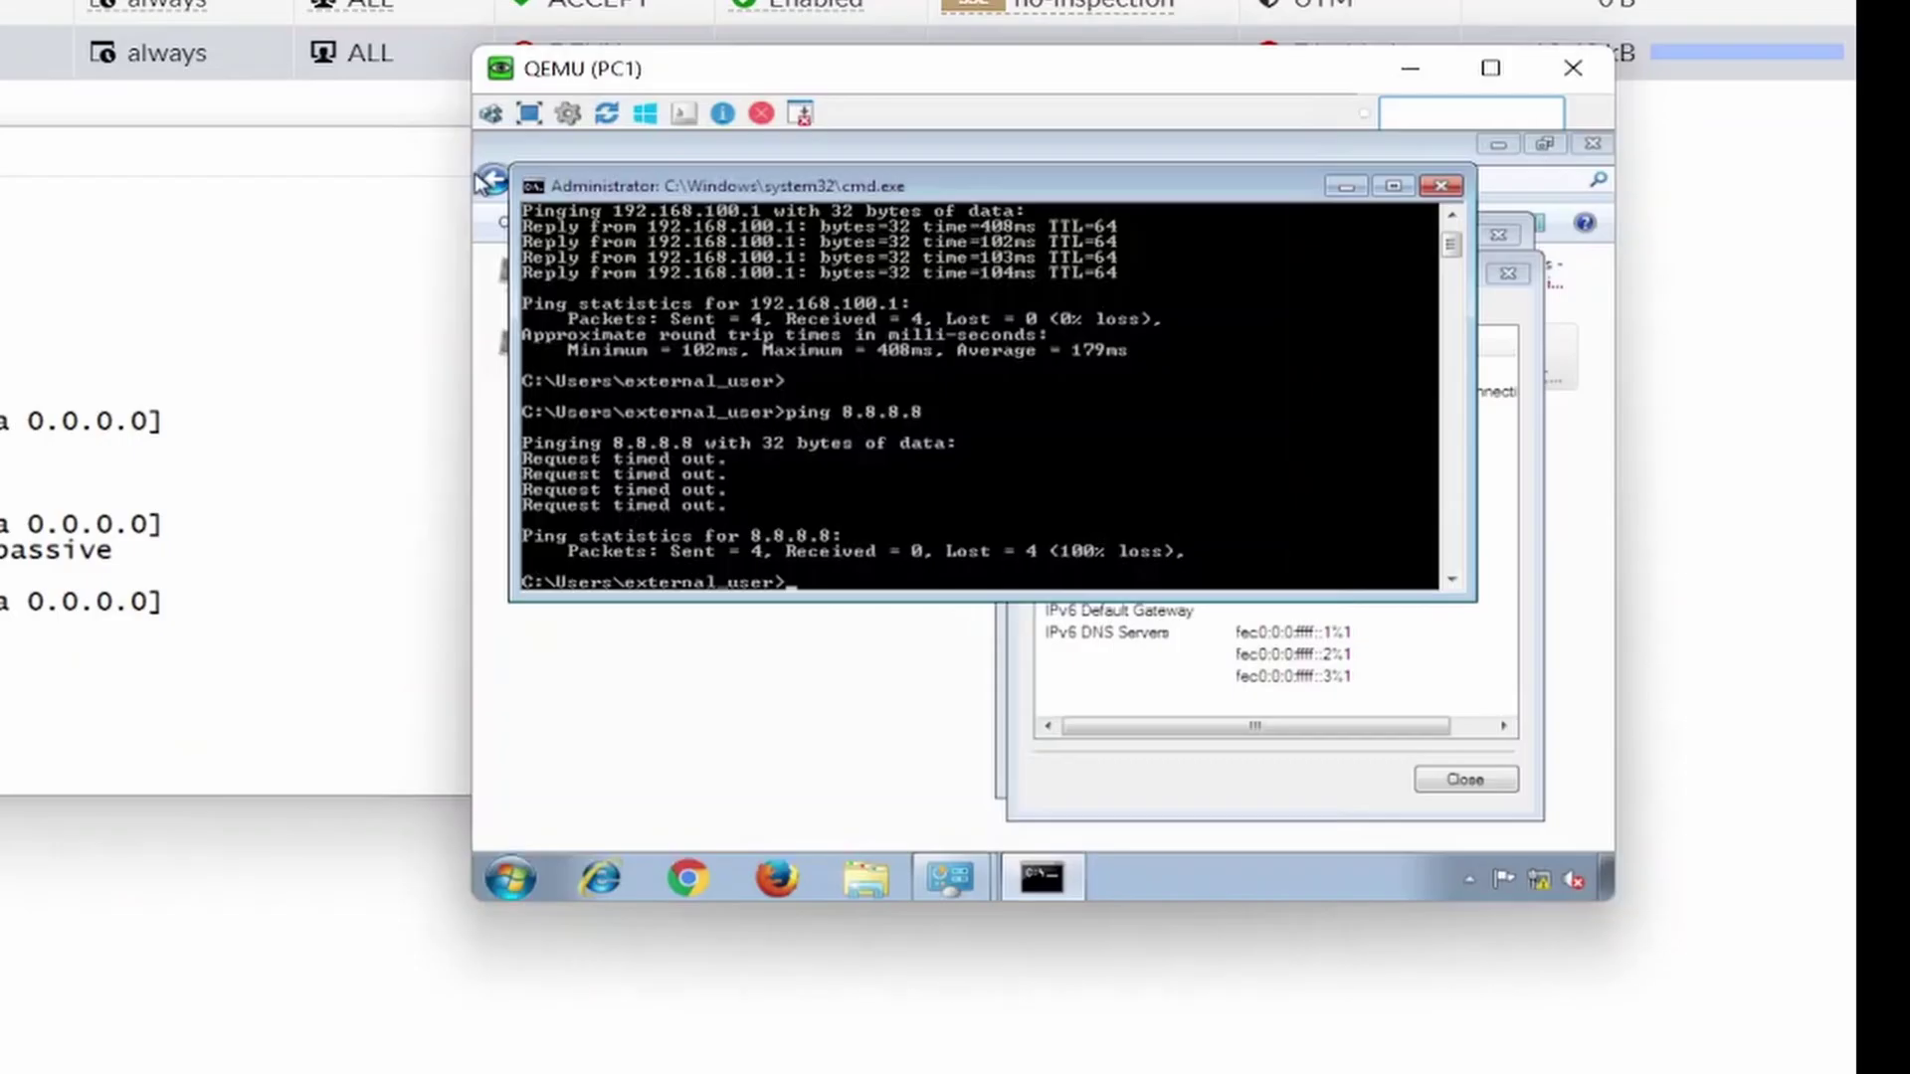
Switch to PC1's command prompt and repeat the ping to 8.8.8.8 twice
key("Up")
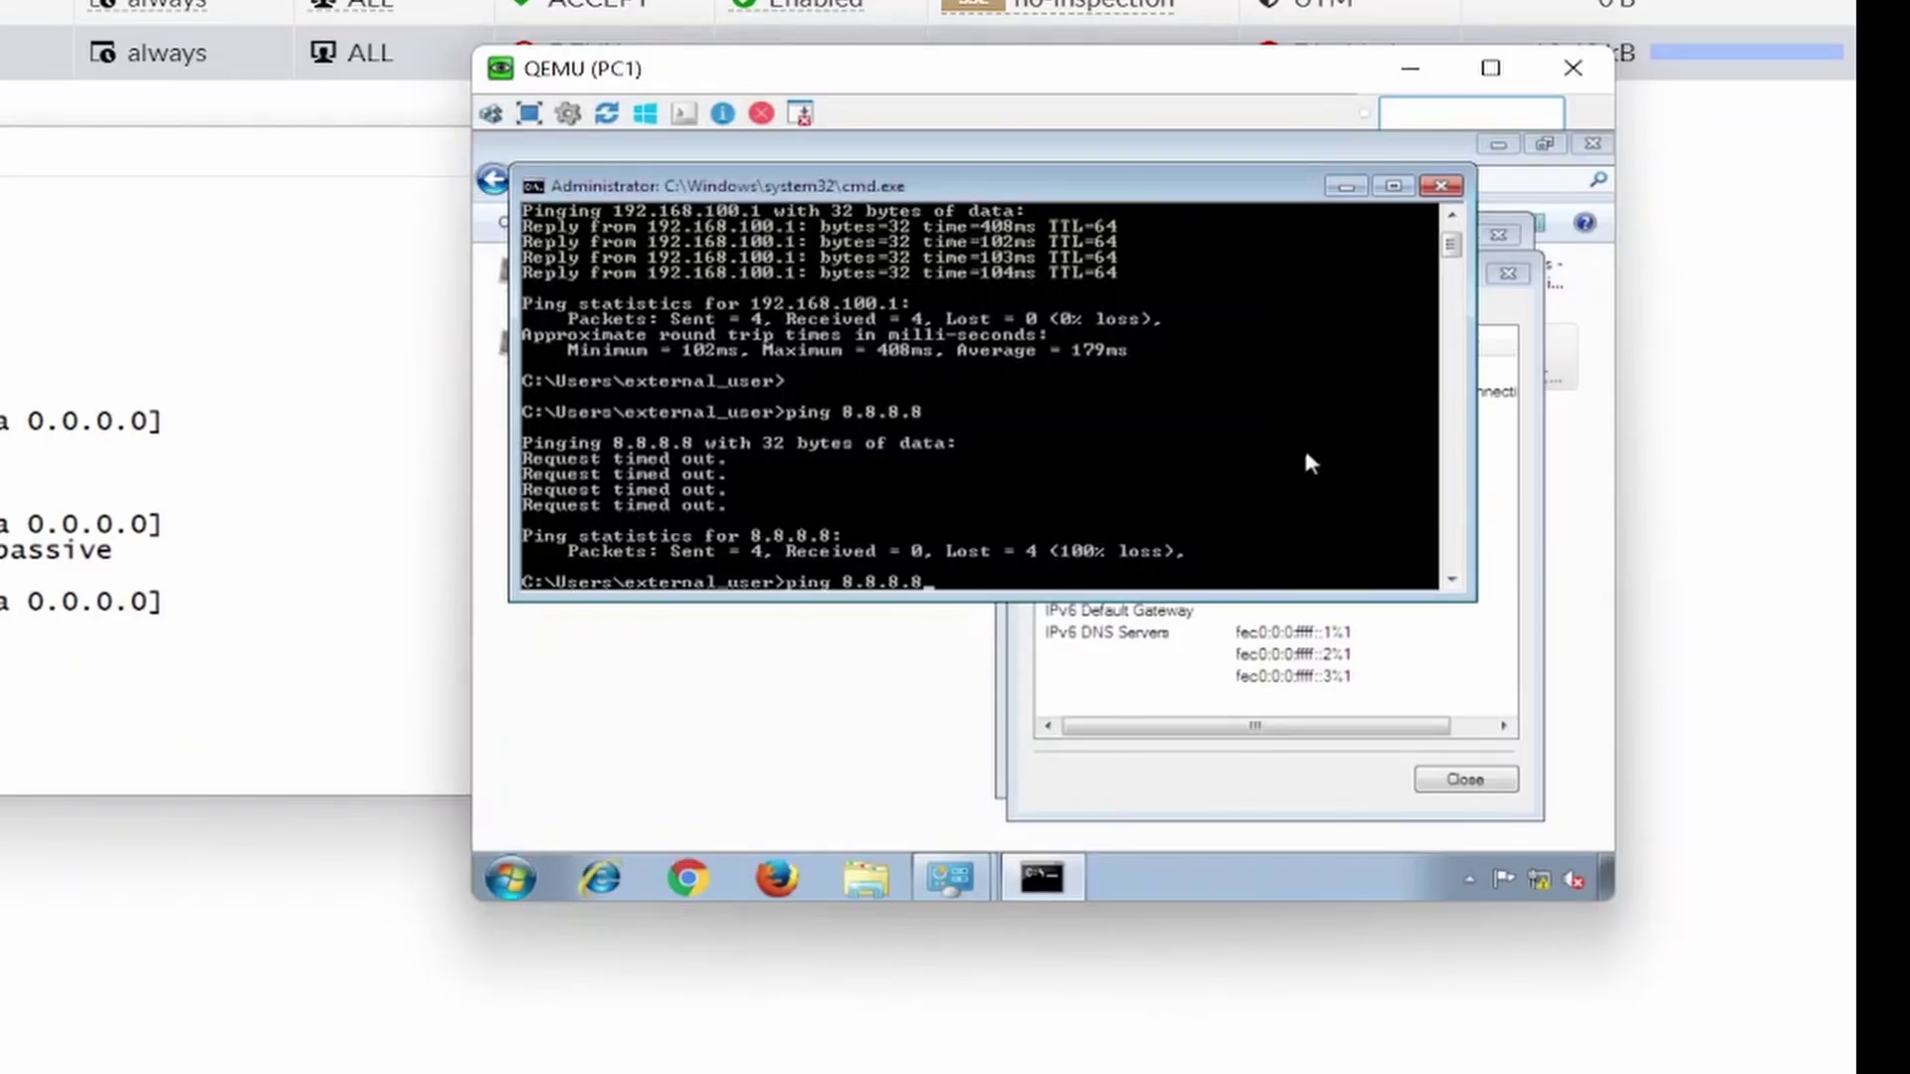
key("Return")
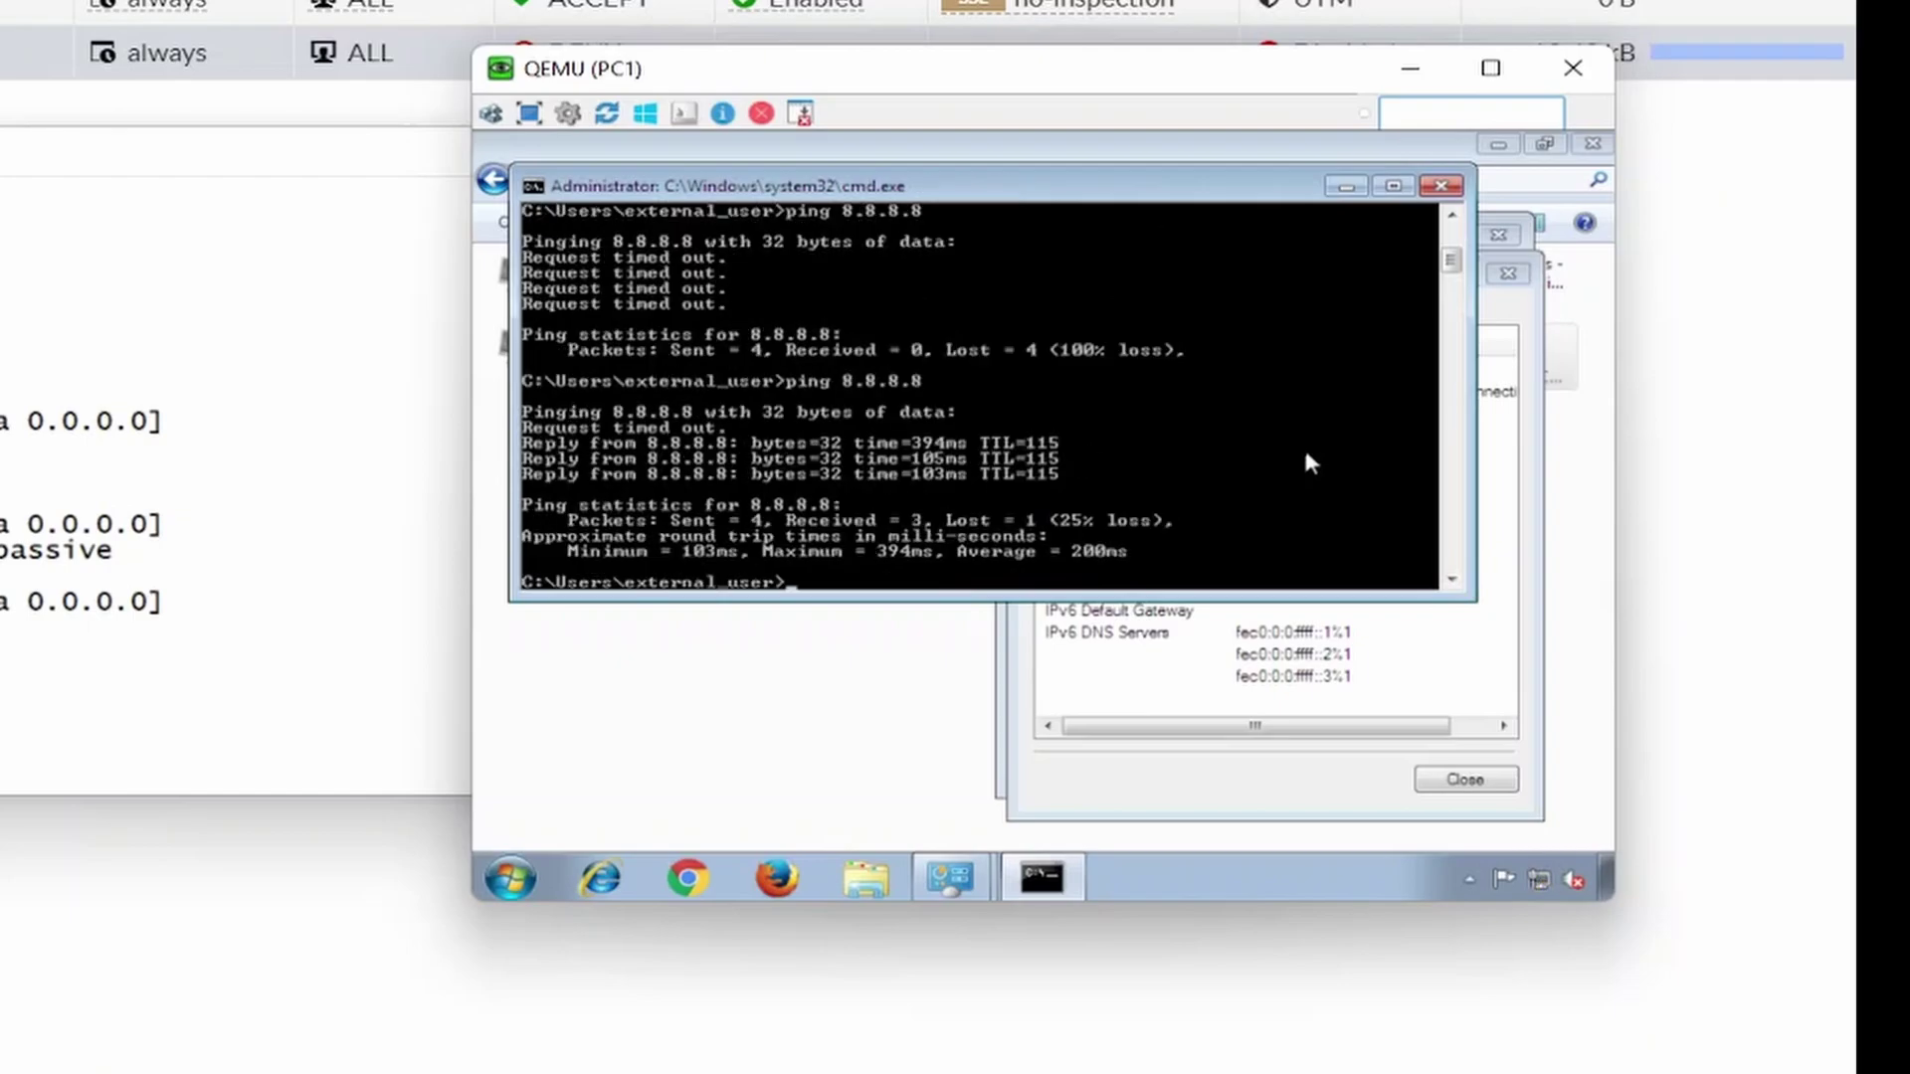
key("Up")
key("Return")
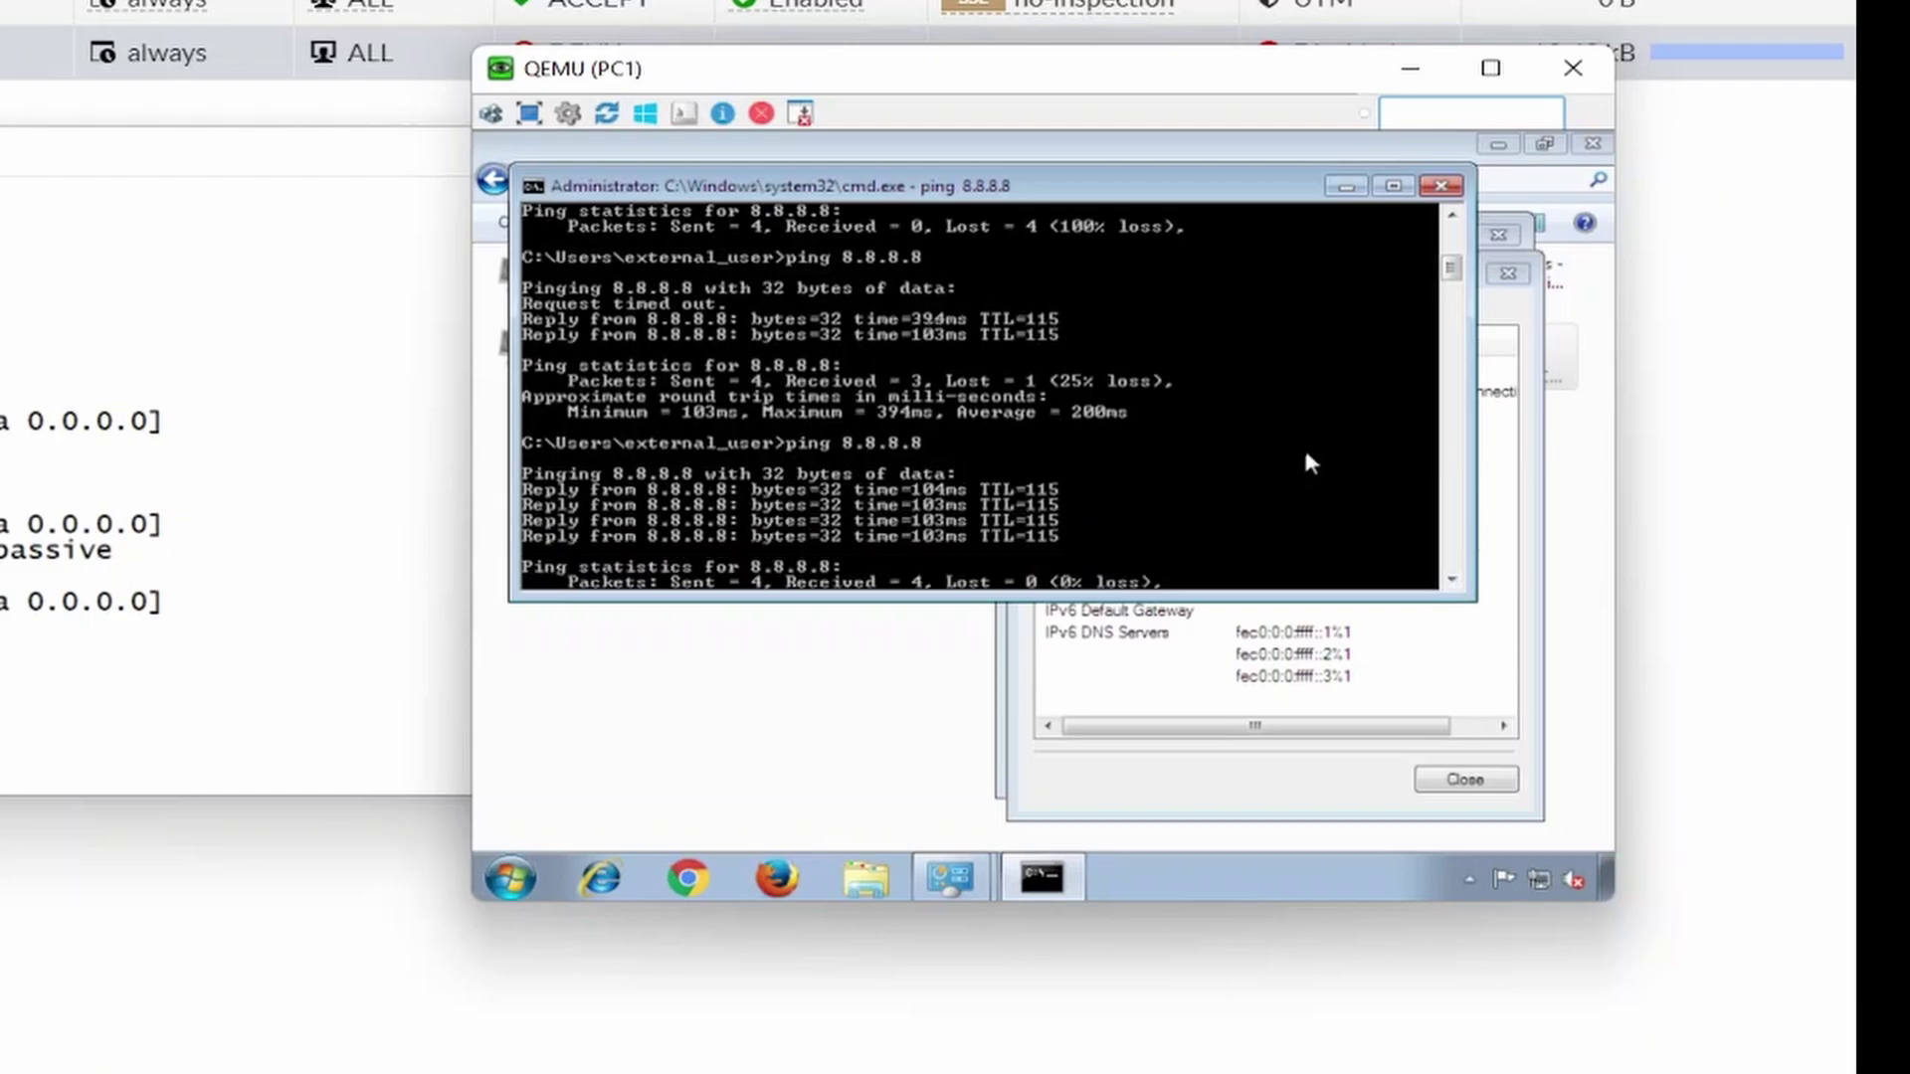
Switch to the FGT1 console, log in as admin with the account password, and run get router info routing-table all
key("Return")
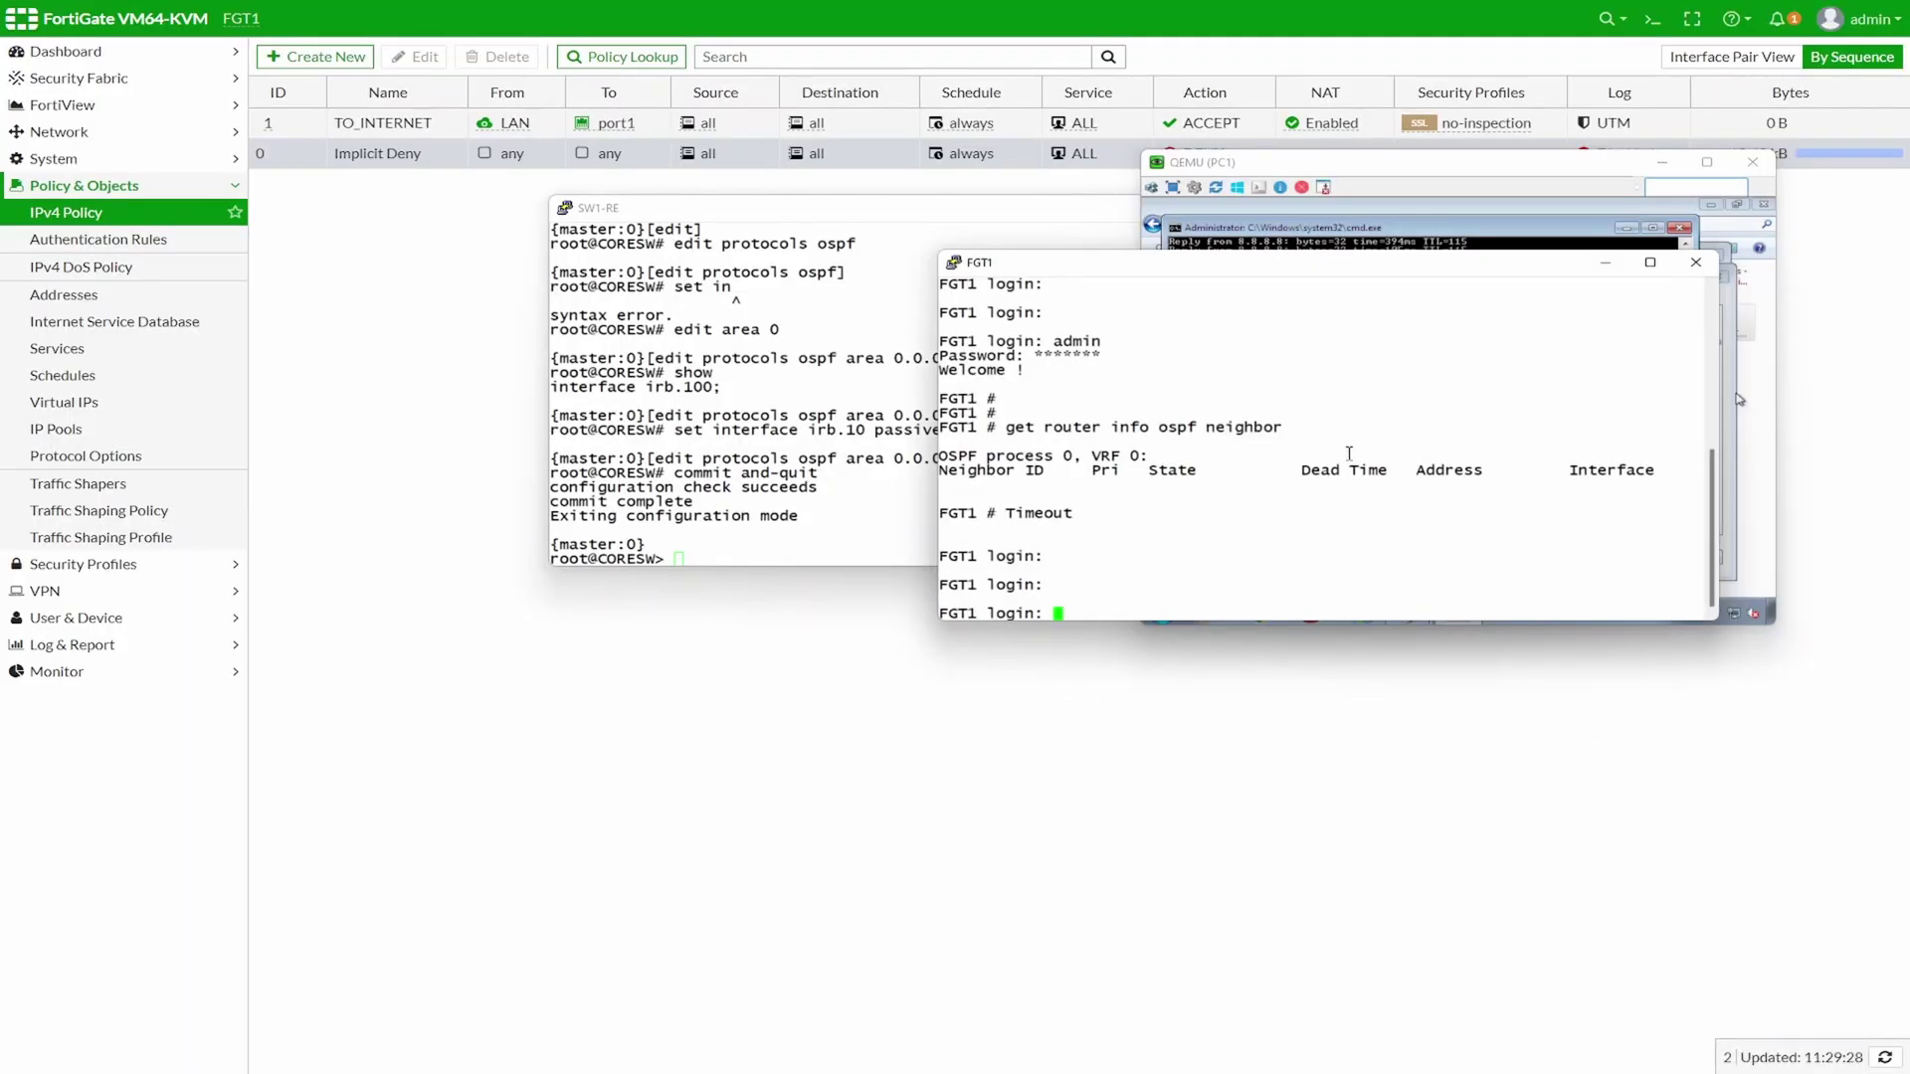
type("get router info")
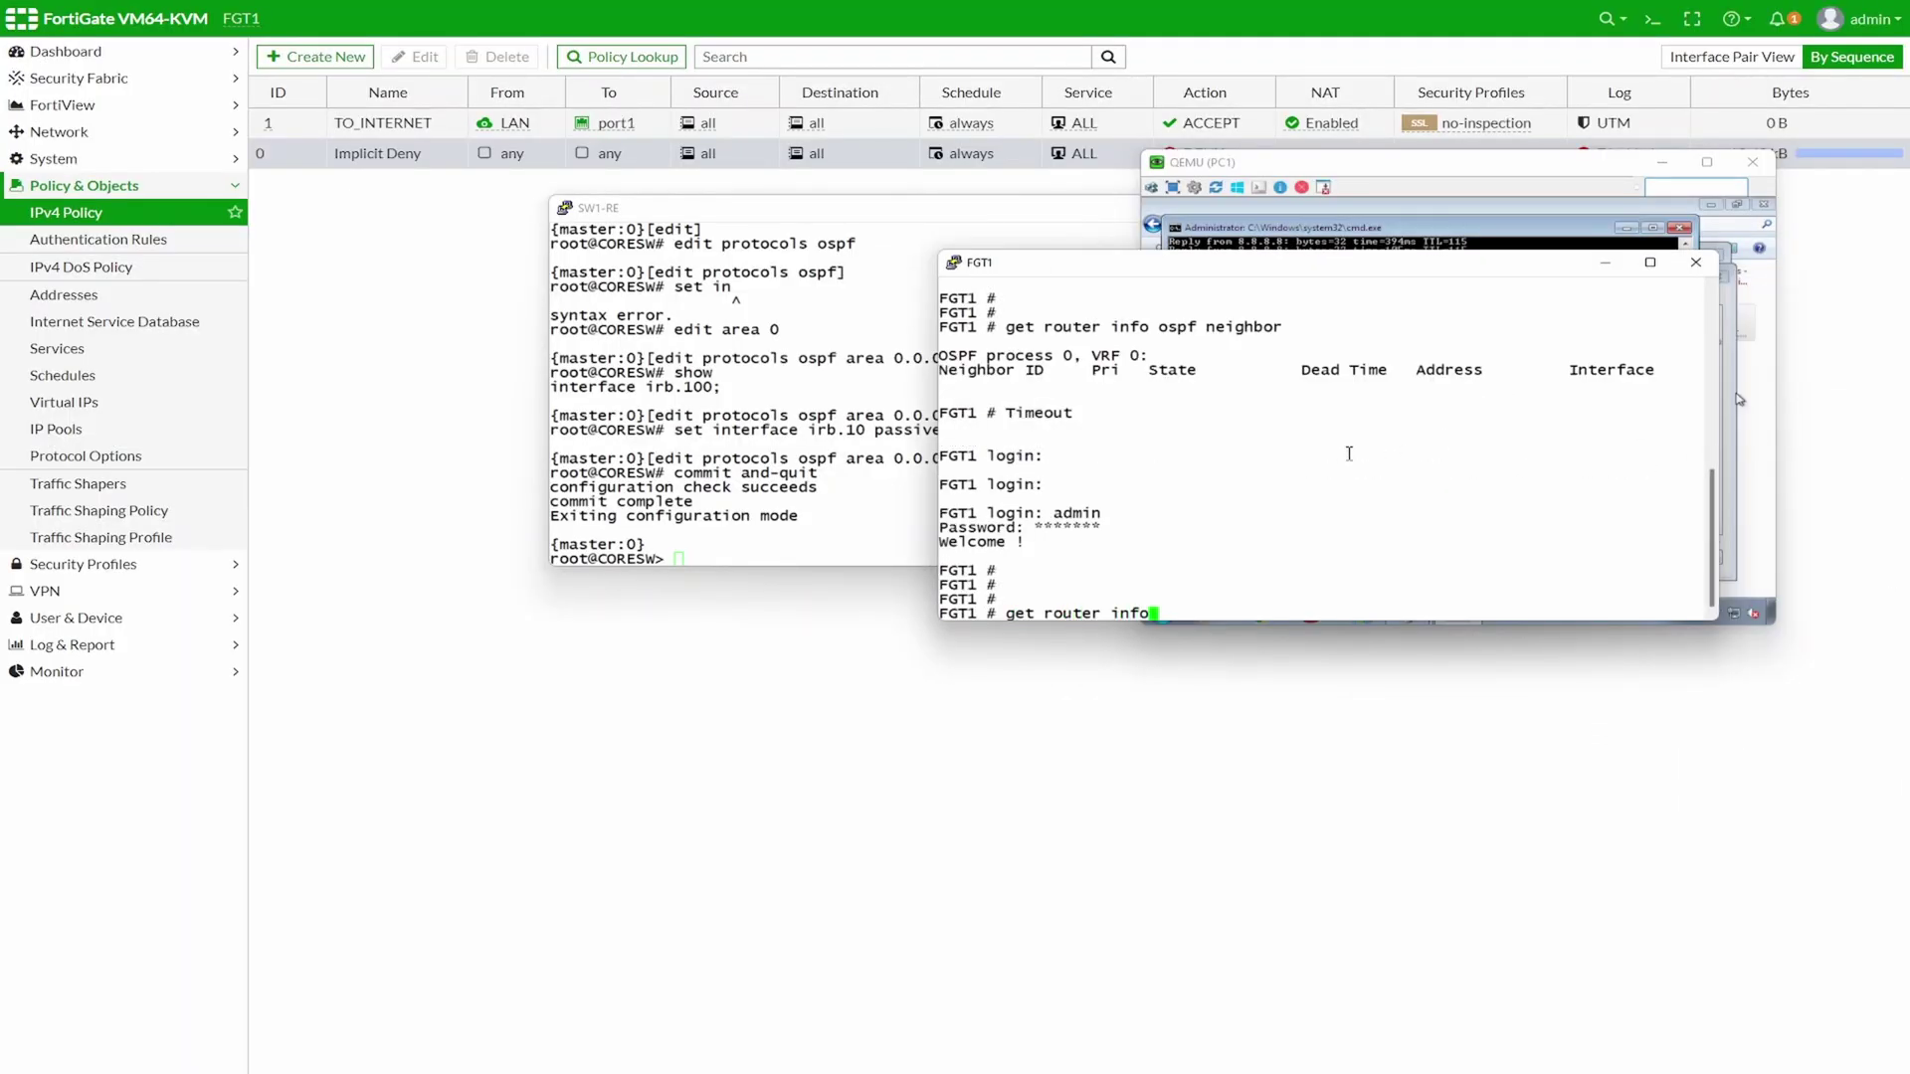
type(" routing-table all")
key("Return")
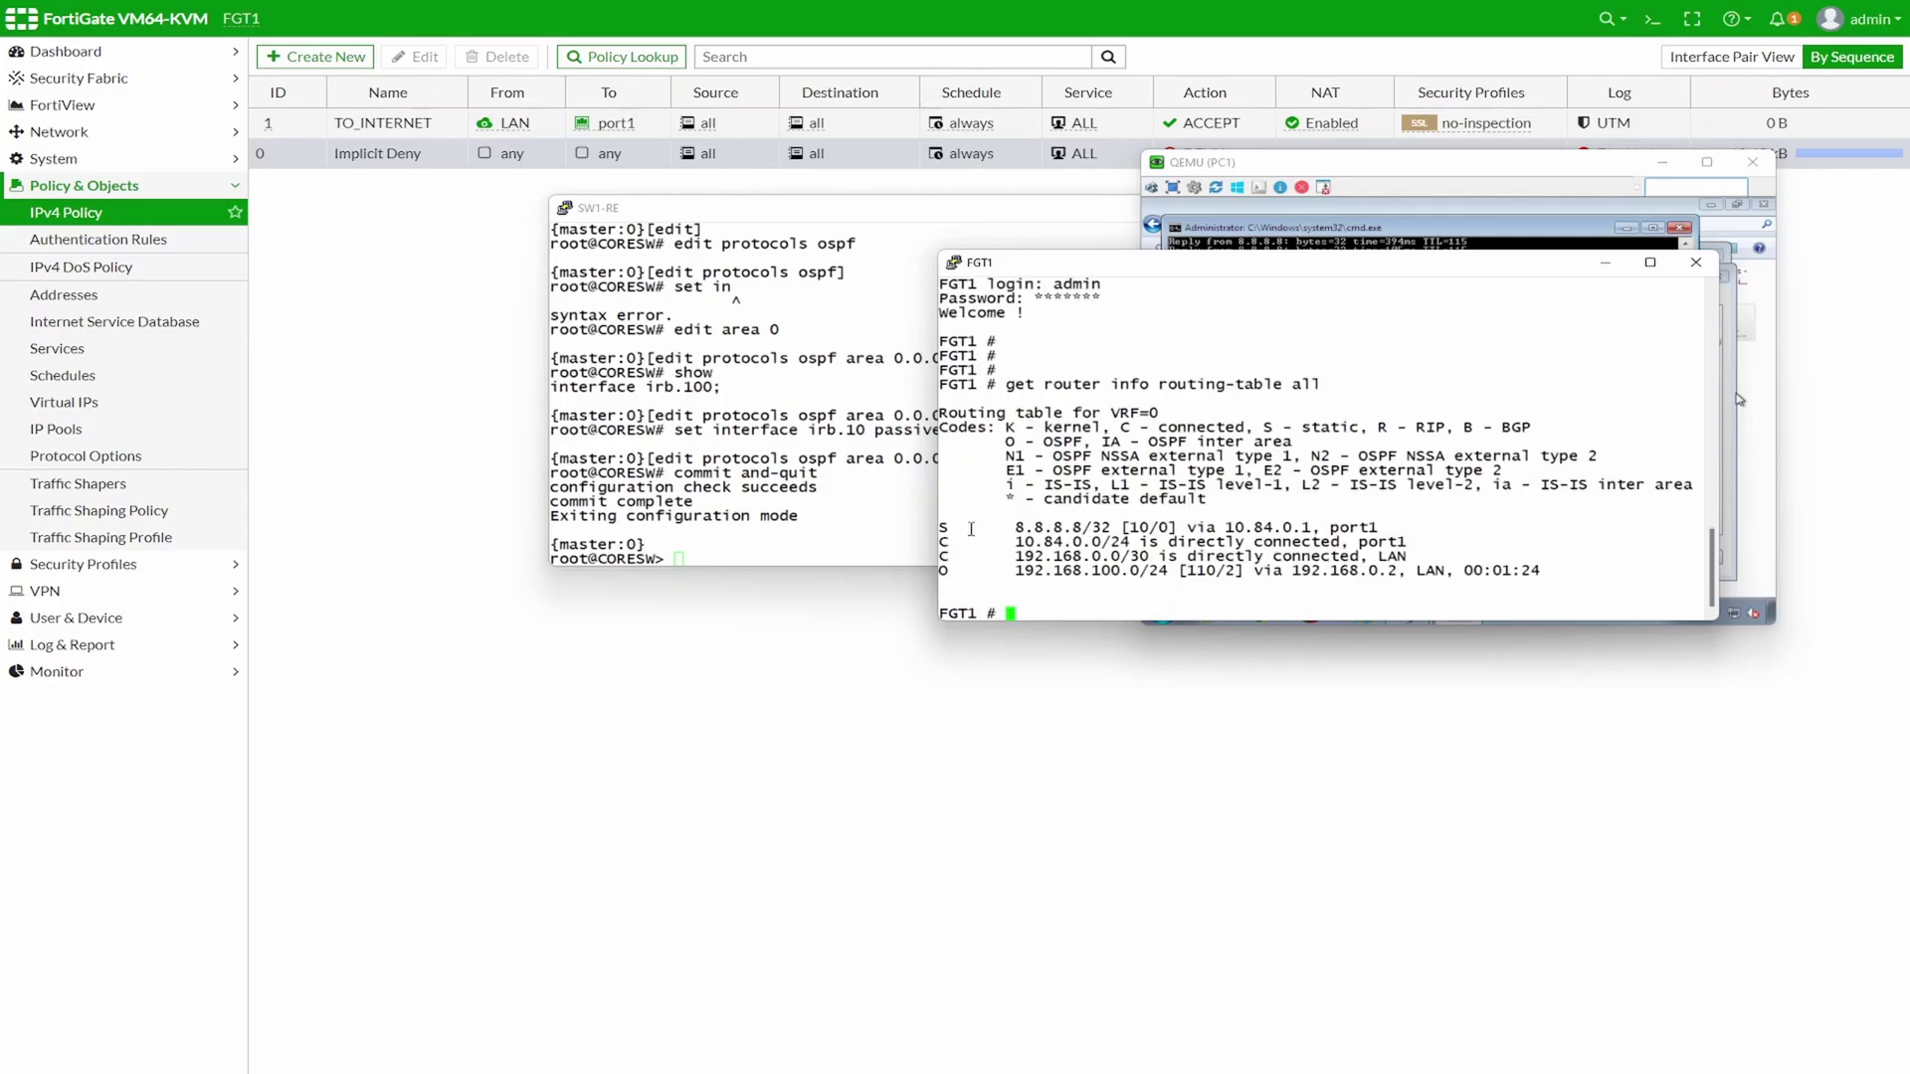
Examine the static, connected and OSPF routes in FGT1's routing table, highlighting each group in turn
left_click_drag(937, 528, 1703, 528)
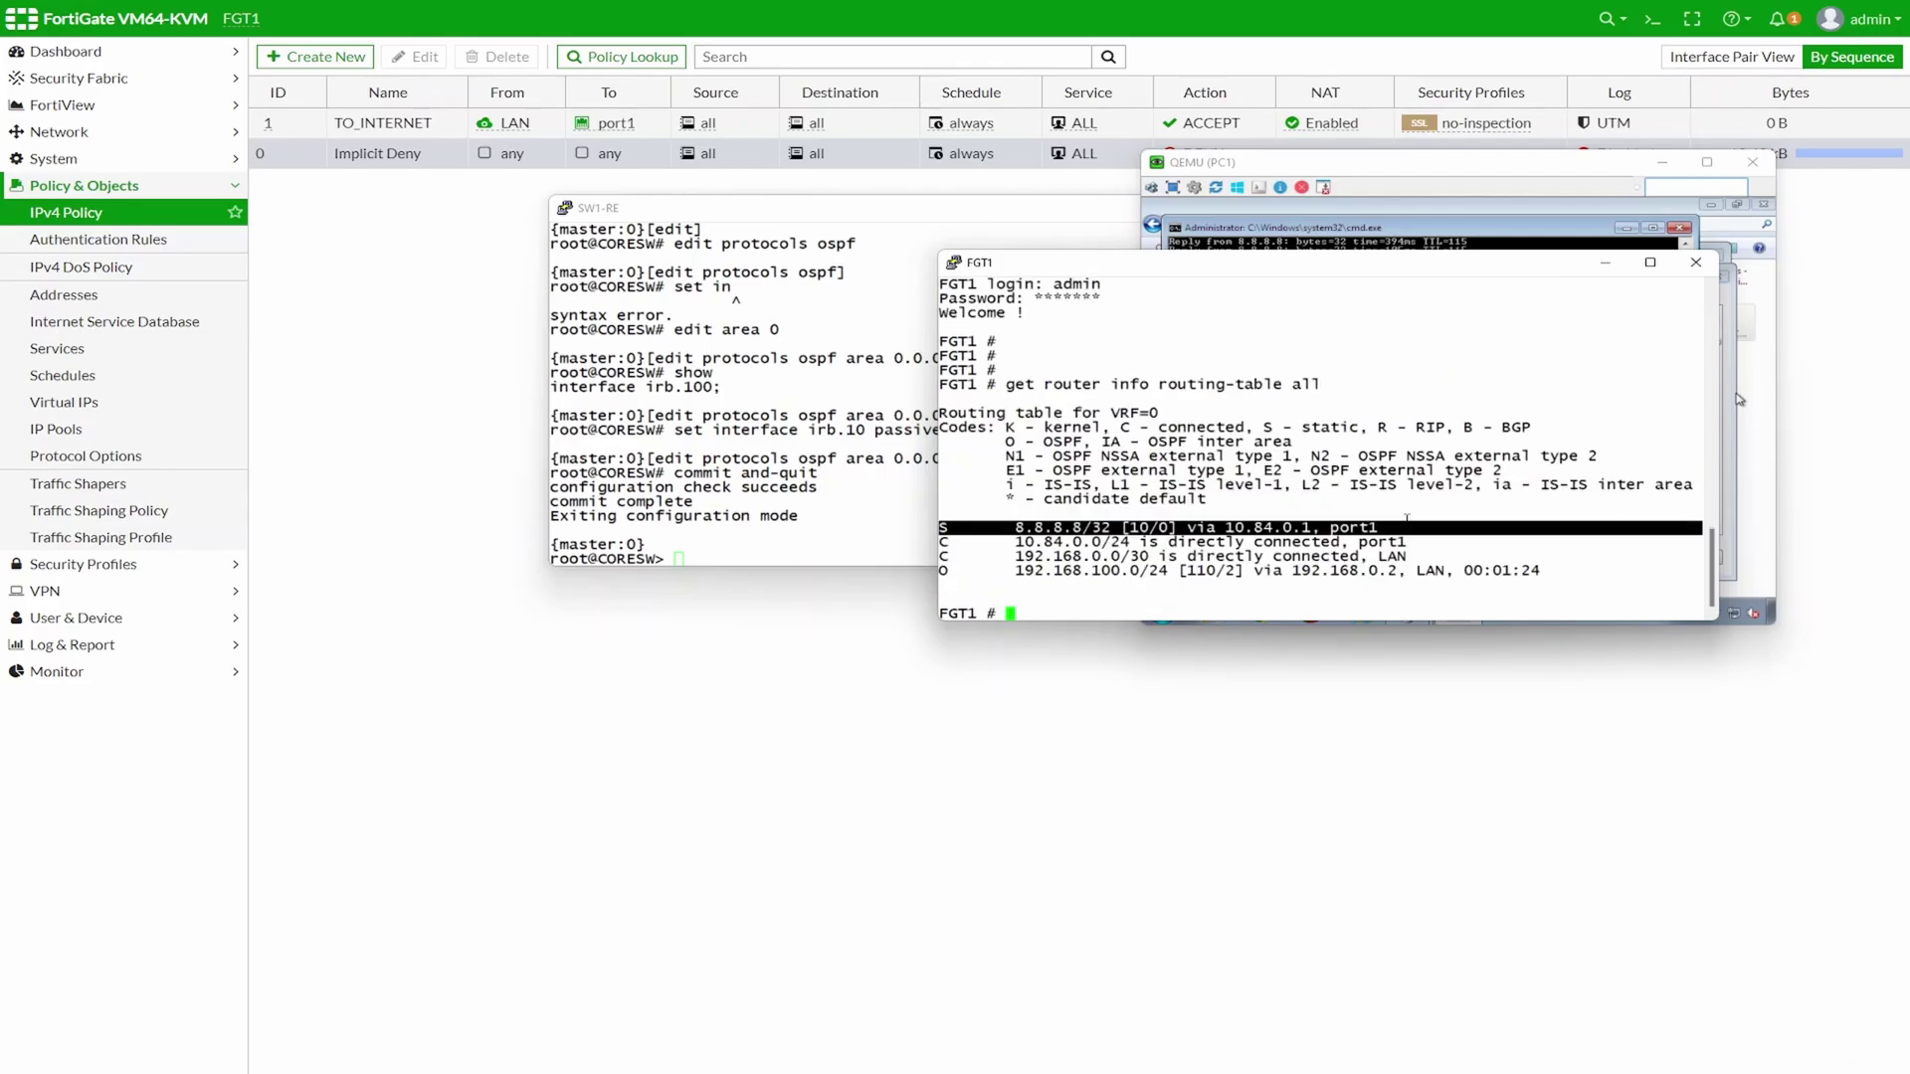
left_click_drag(943, 542, 1413, 556)
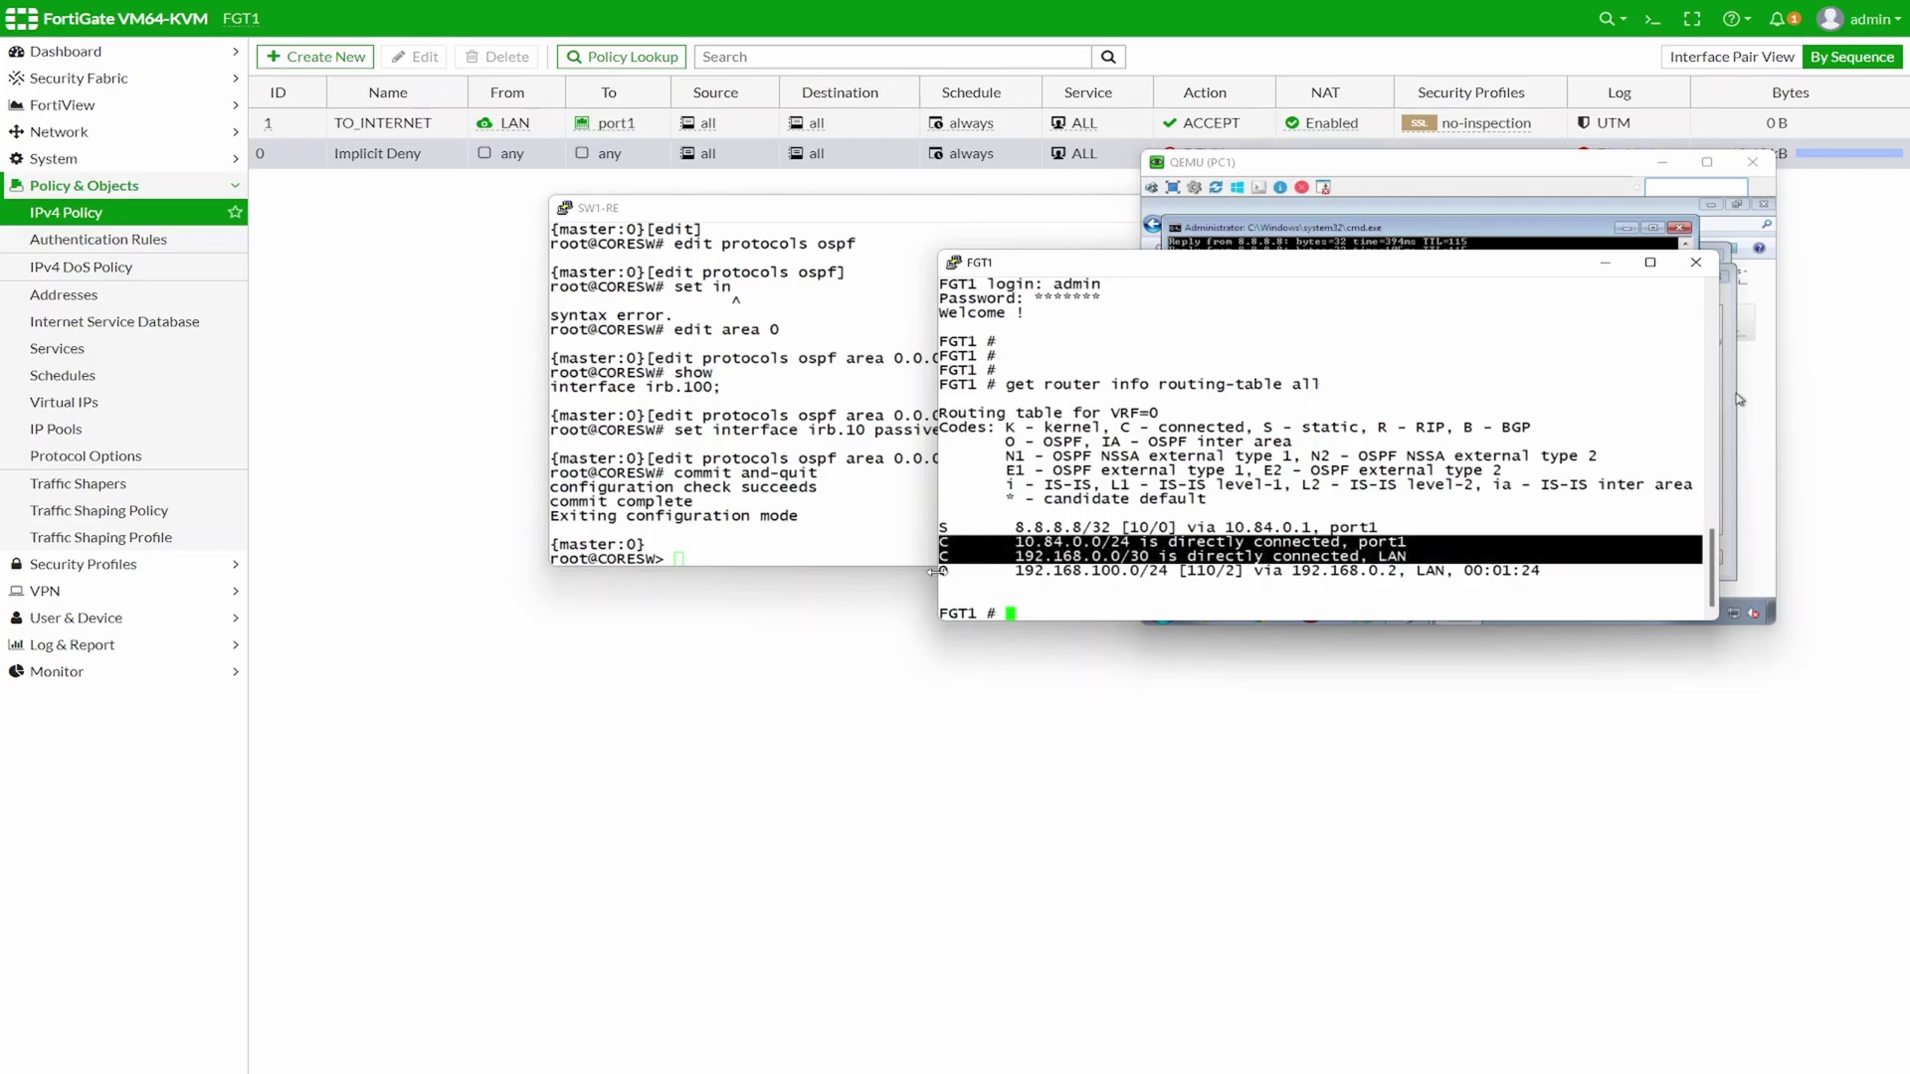
left_click_drag(939, 571, 1398, 574)
triple_click(1353, 572)
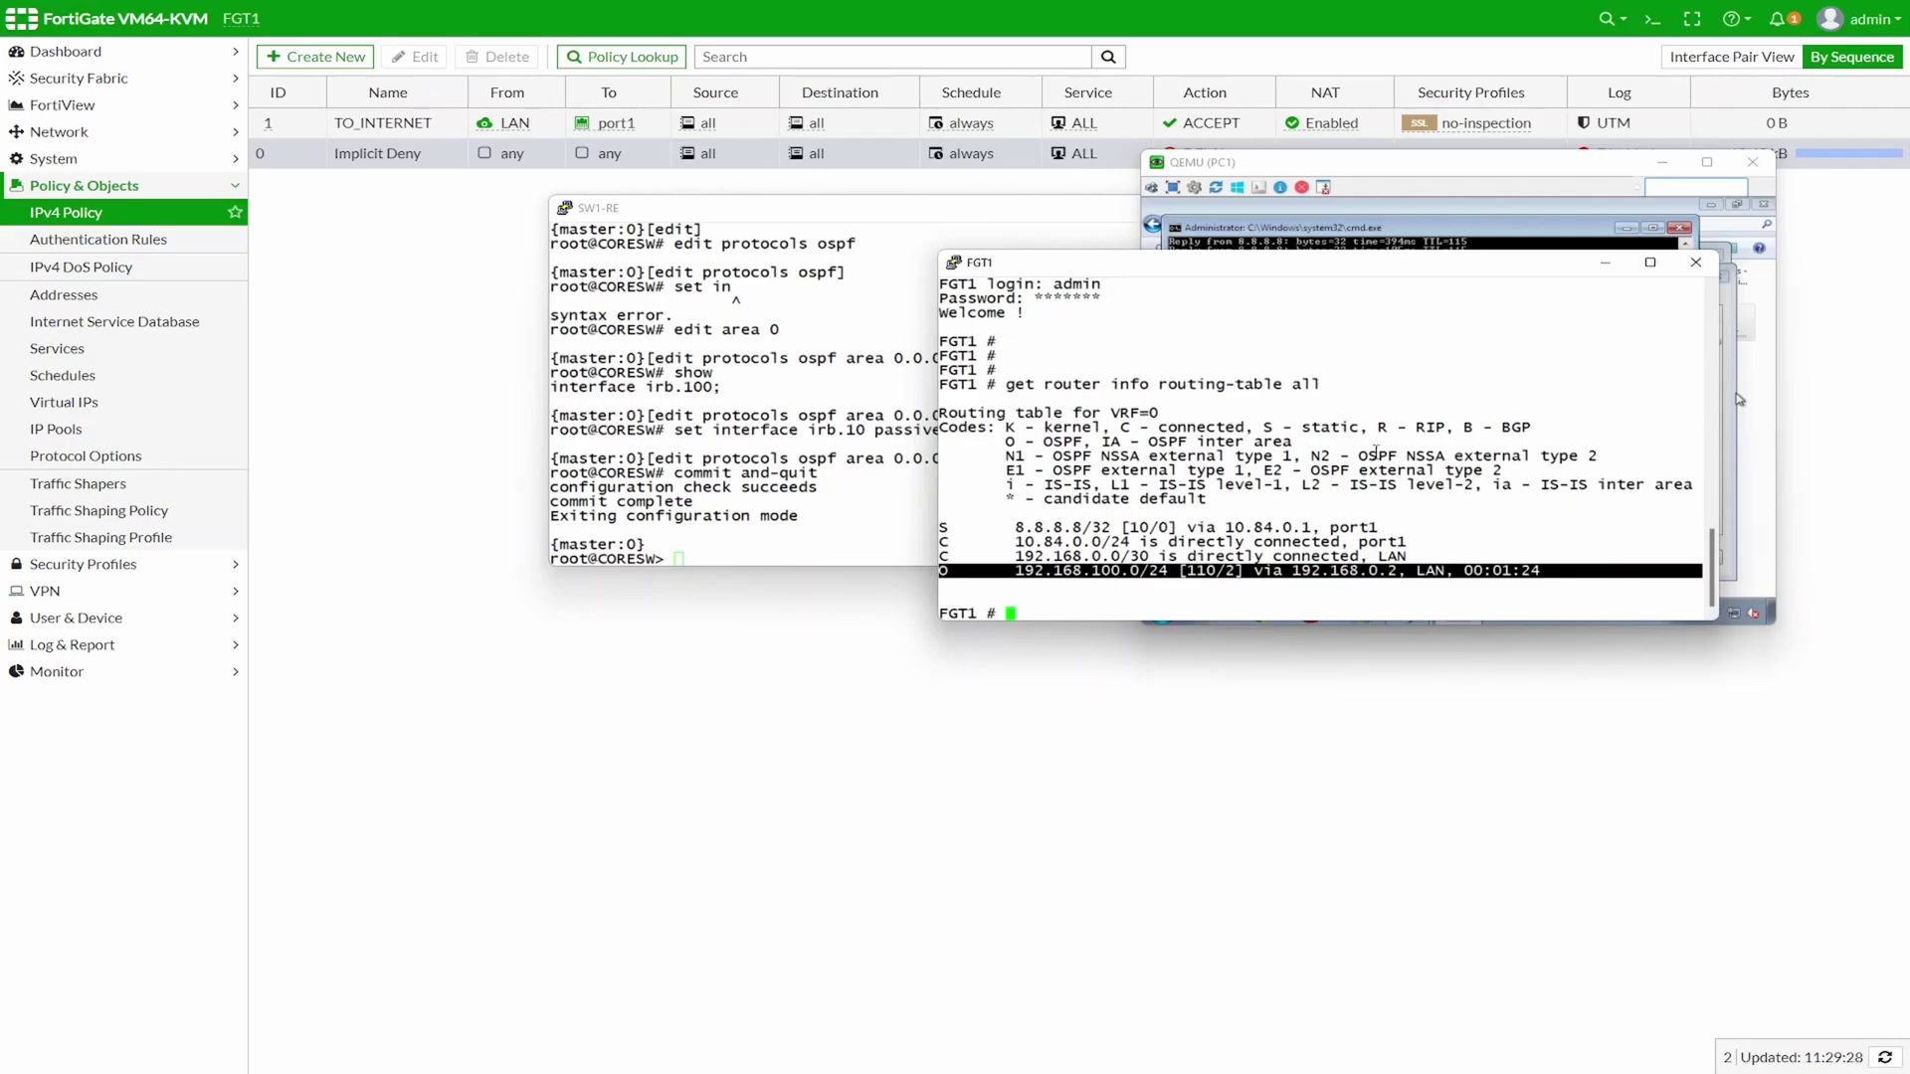
left_click(1383, 517)
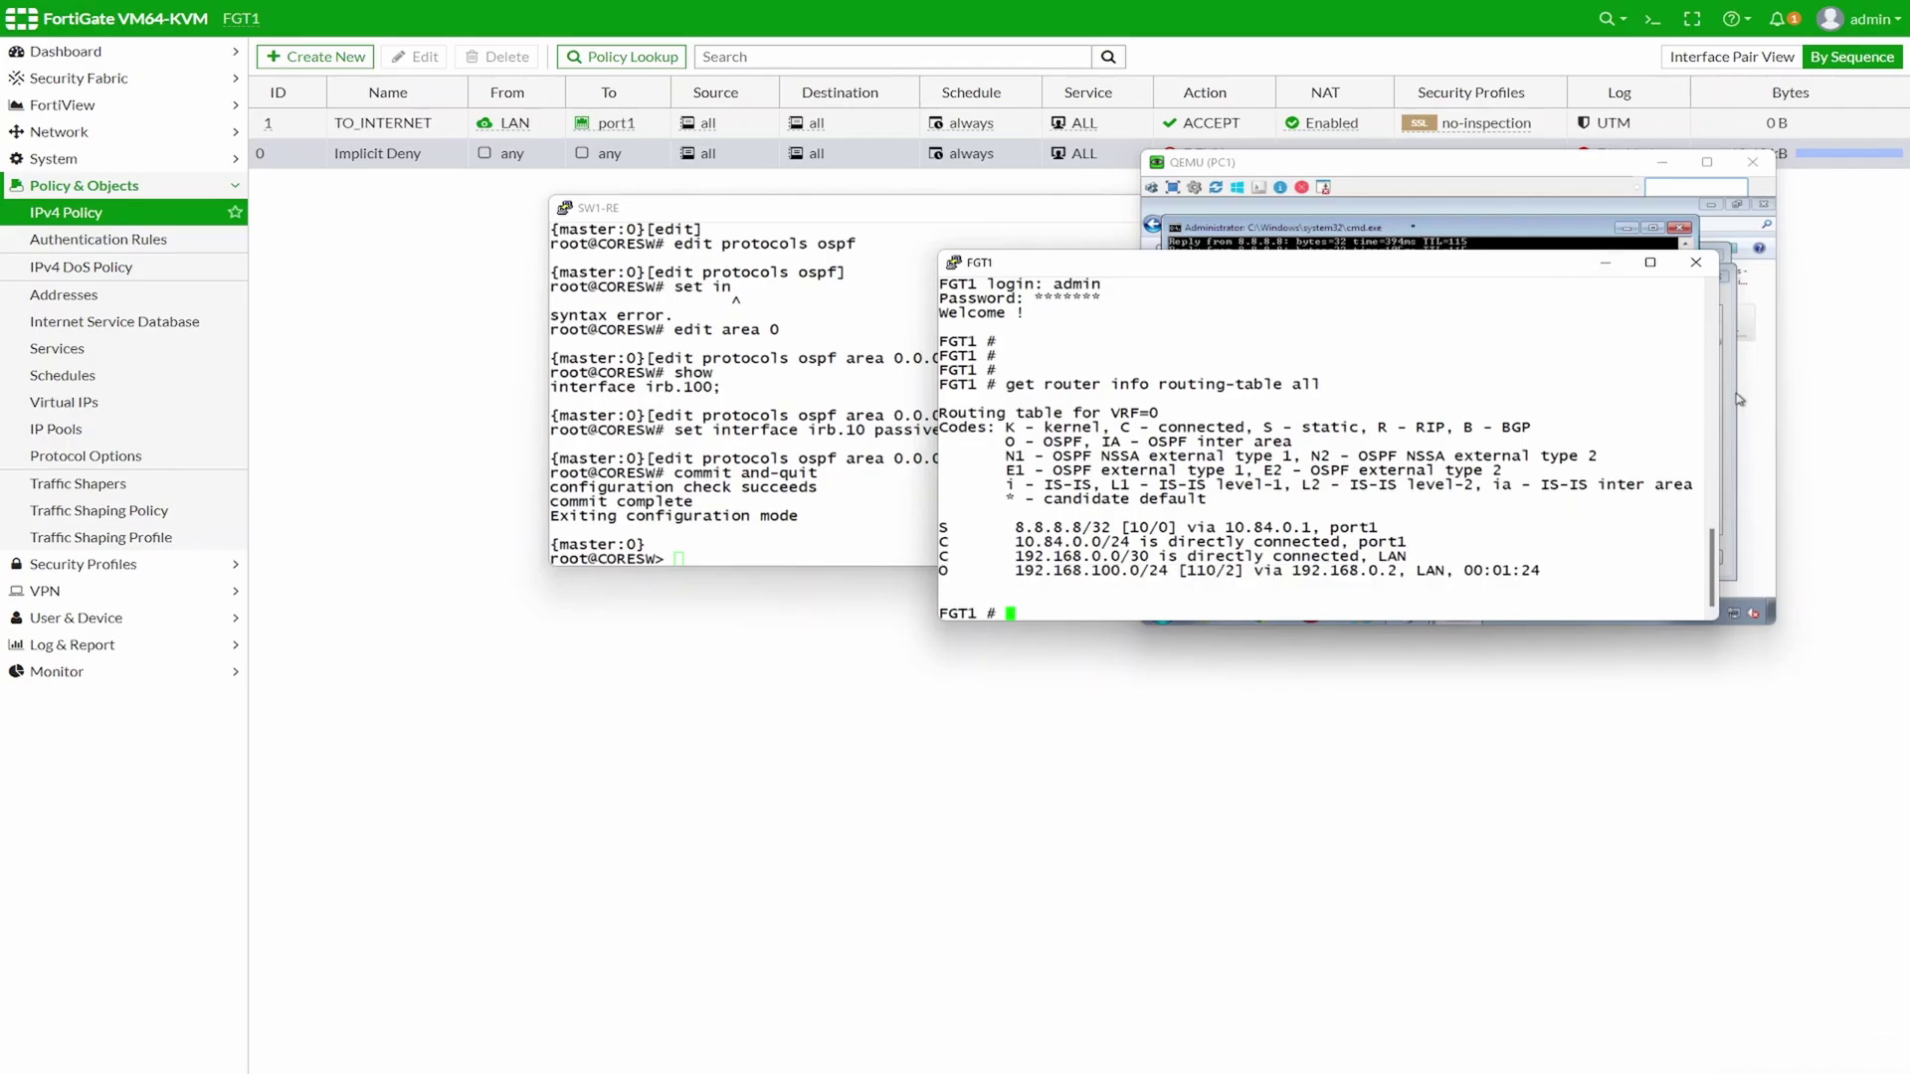